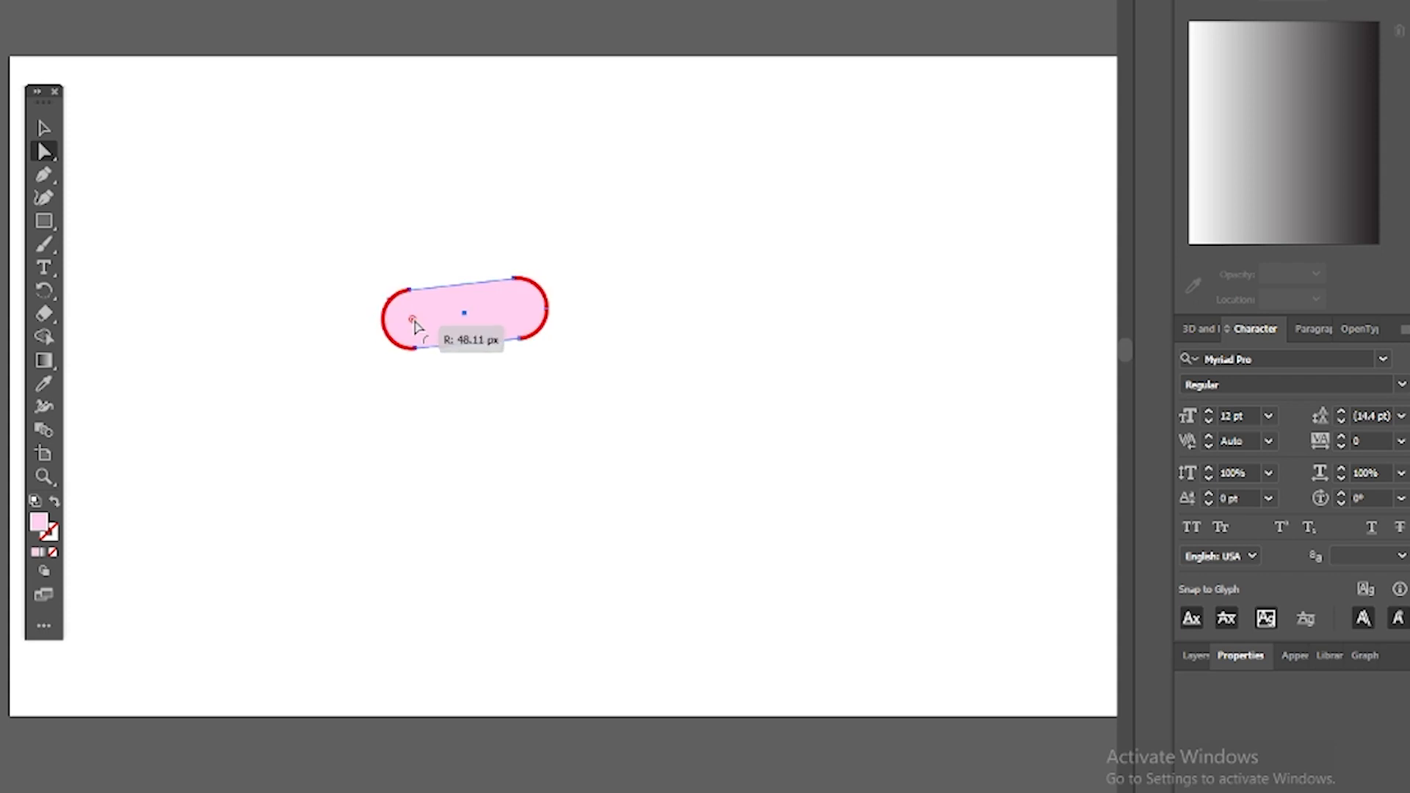
Try rounding the corners of the pink four-sided shape, and undo the rounding
mouse_move(401, 313)
mouse_down()
mouse_move(375, 298)
mouse_move(404, 300)
mouse_move(386, 284)
mouse_move(392, 306)
mouse_up()
key(ctrl+z)
click(635, 314)
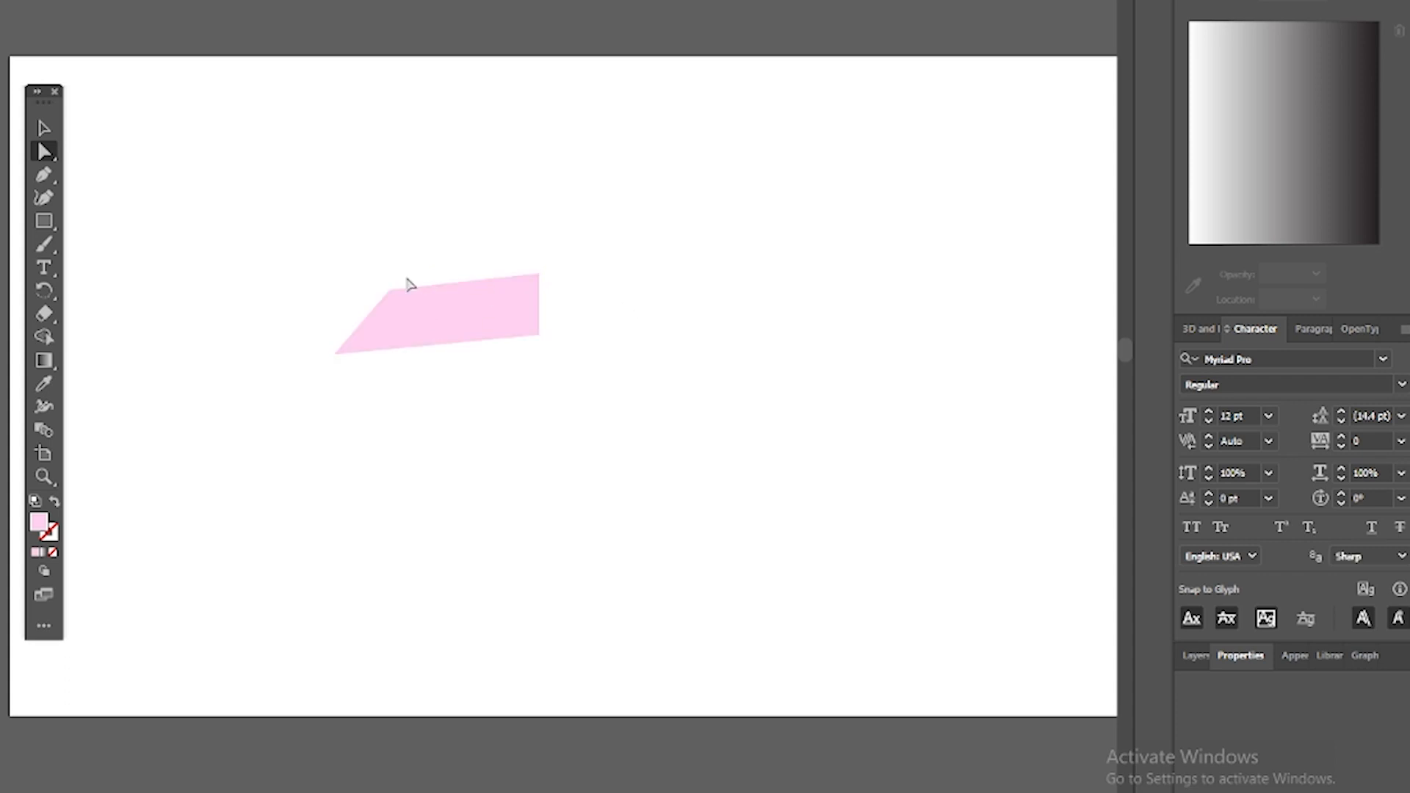
click(47, 200)
click(391, 297)
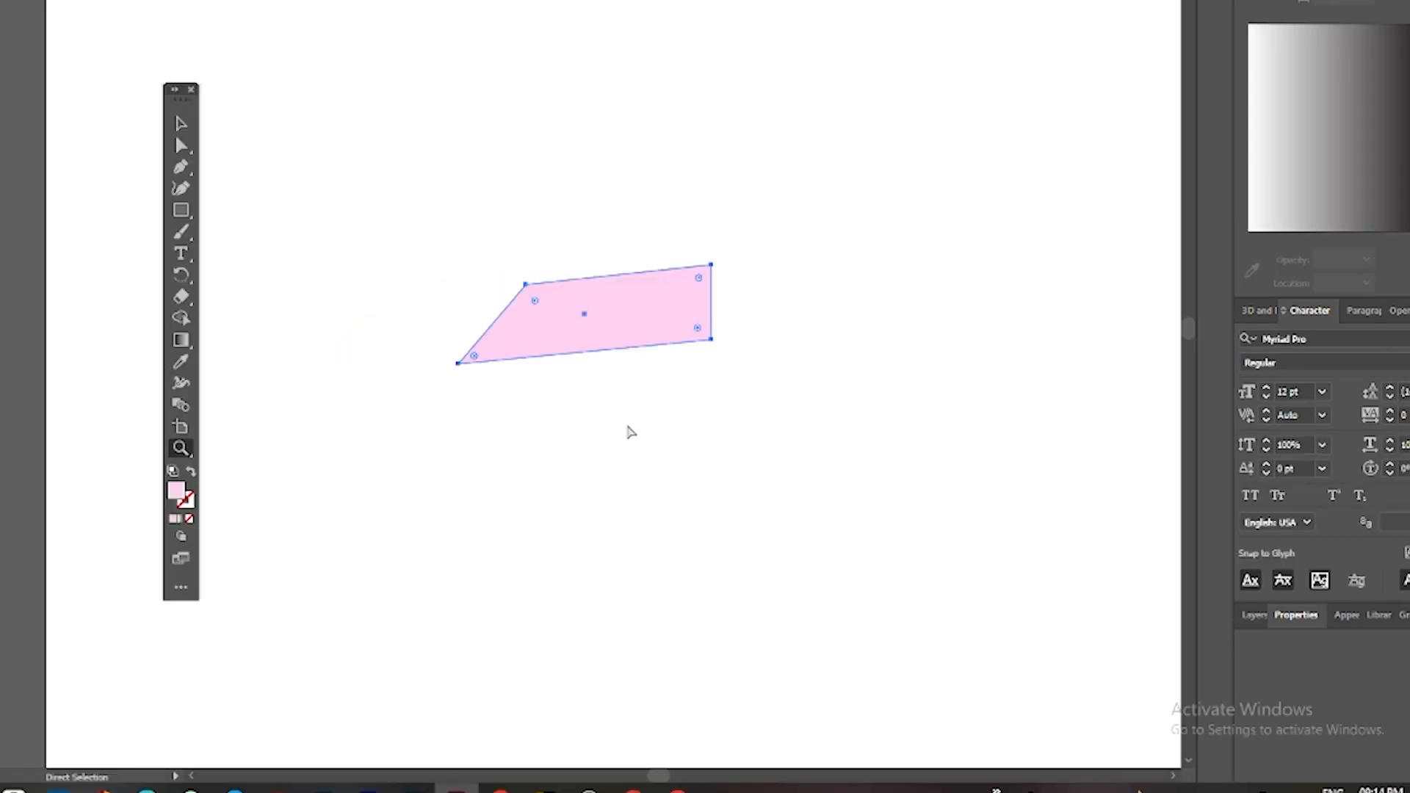
key(z)
drag(687, 424, 624, 428)
mouse_move(768, 446)
mouse_down()
mouse_move(719, 423)
mouse_move(598, 429)
mouse_up()
key(b)
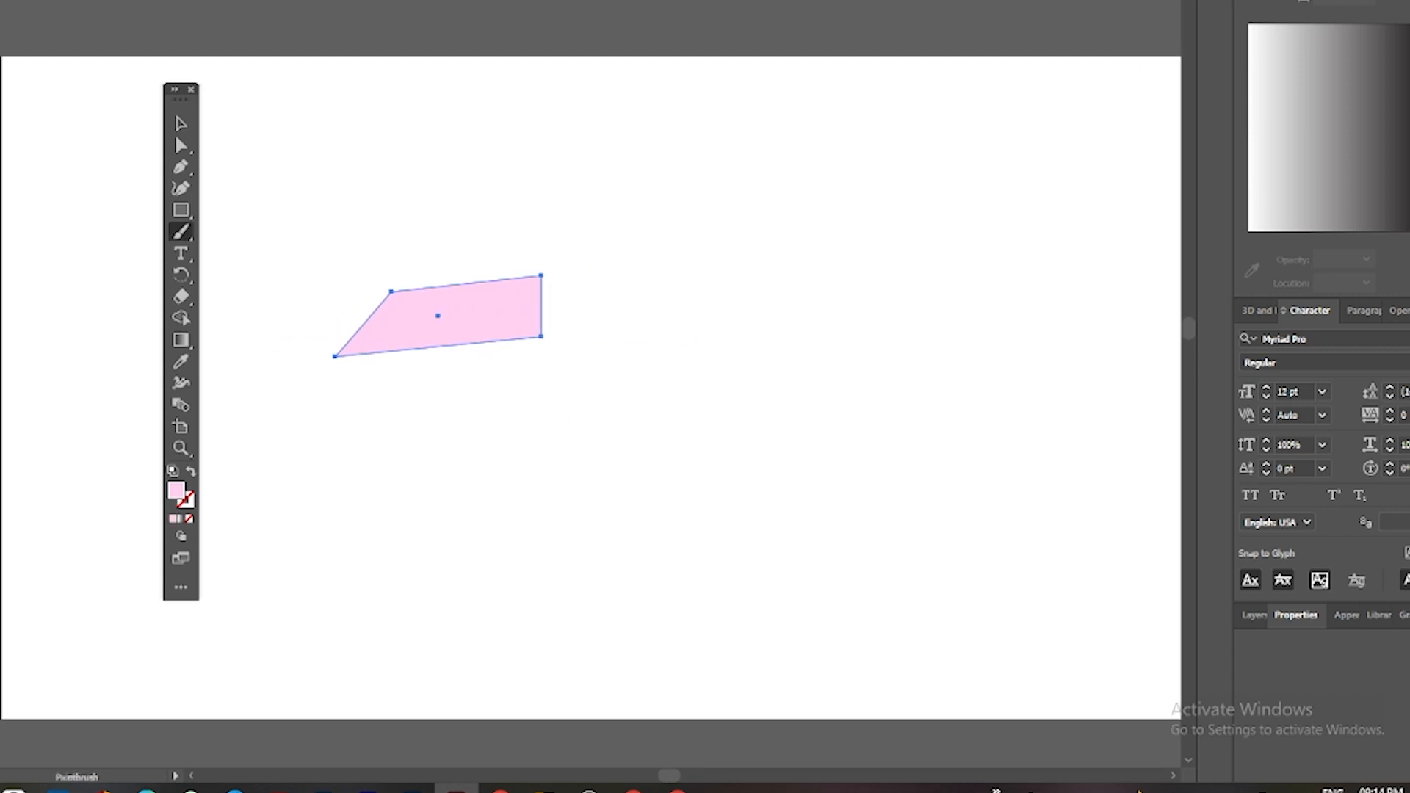
Move the floating toolbar out of the drawing area and delete the pink four-sided shape
key(v)
drag(1, 367, 8, 342)
drag(180, 99, 21, 124)
click(466, 312)
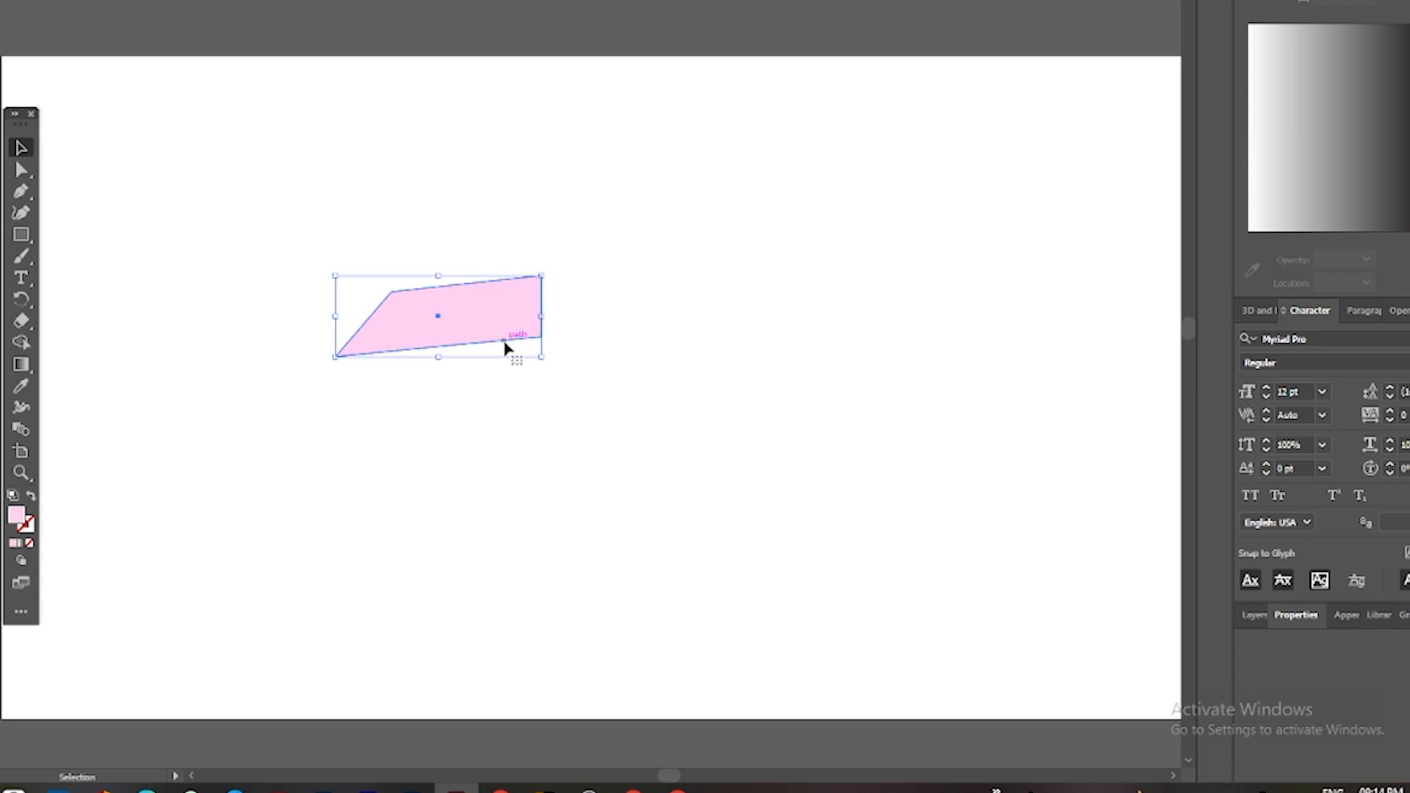
key(Delete)
Draw a closed pink curved shape with the Pen tool, pointed at its lower end and cut straight at its upper end
click(25, 195)
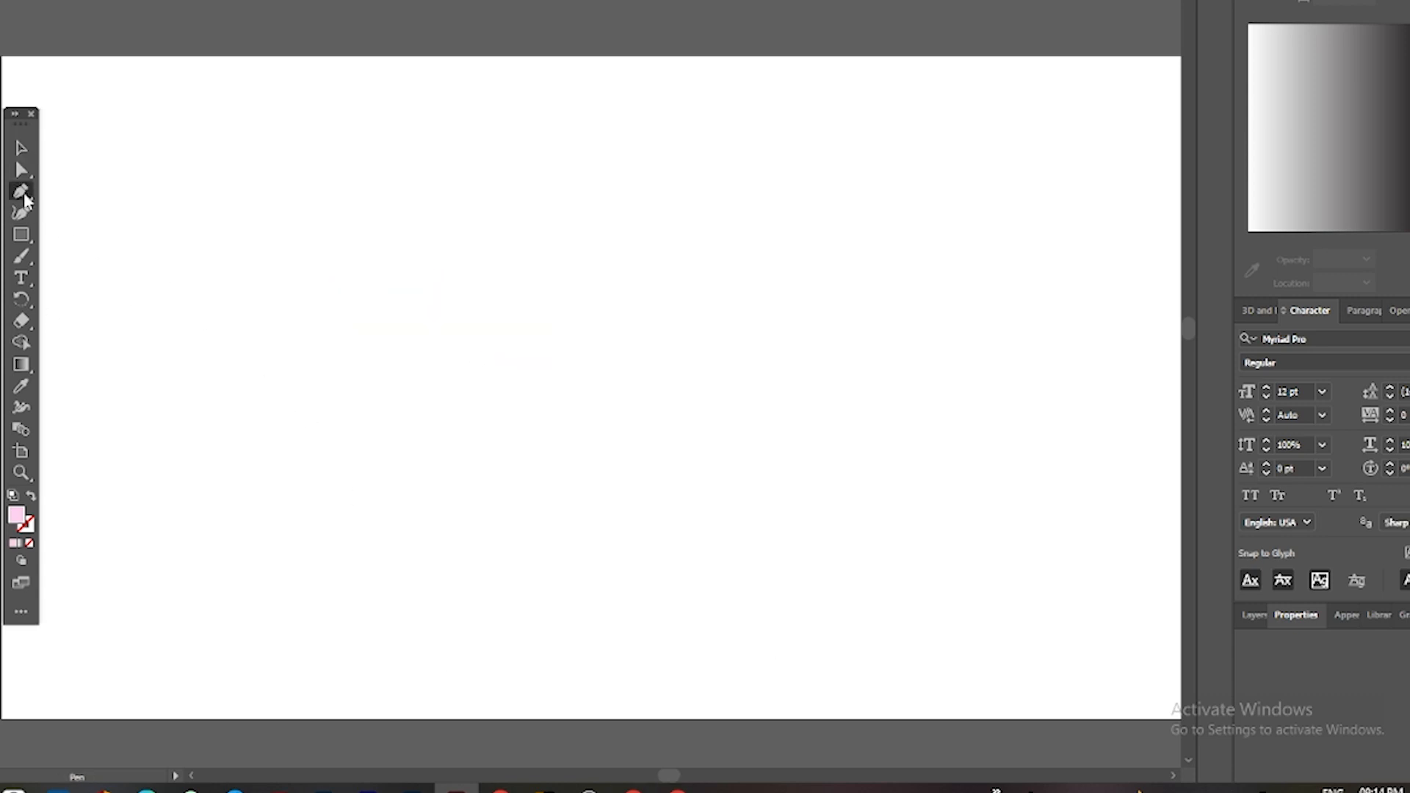
drag(552, 264, 598, 245)
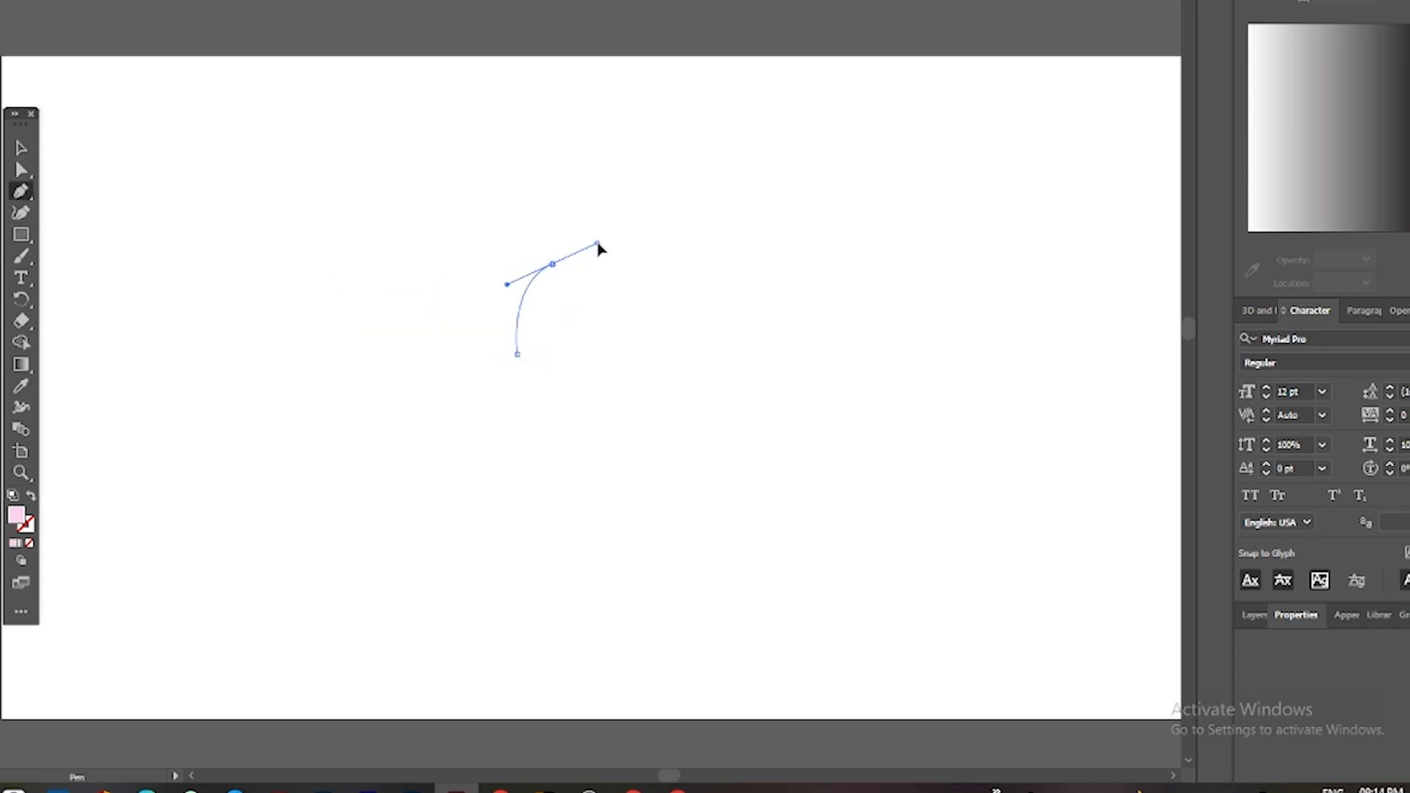
click(597, 243)
click(627, 288)
drag(539, 316, 521, 357)
click(518, 354)
Shift the pink curved shape toward the artboard's left half and scale it up to over twice its size
click(20, 170)
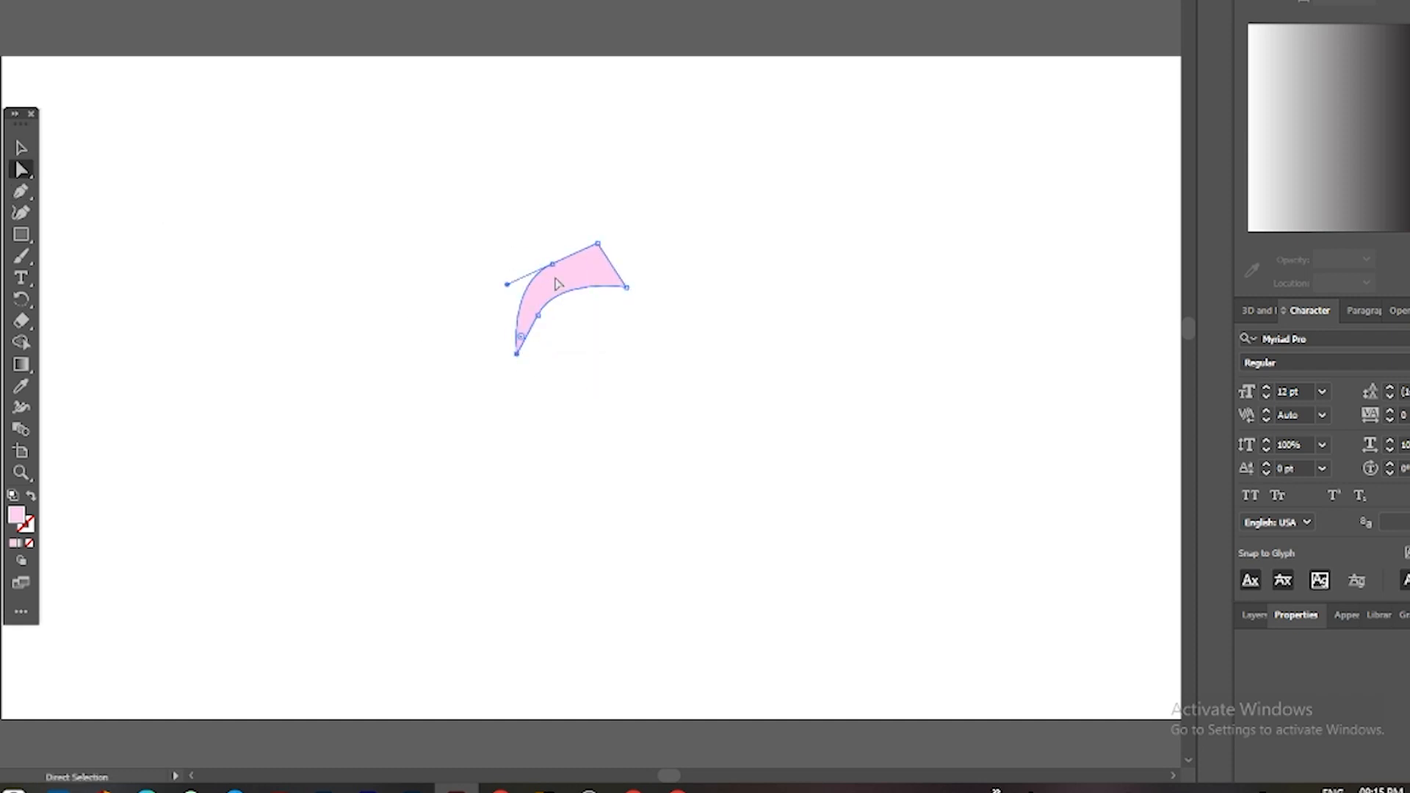
drag(606, 283, 450, 299)
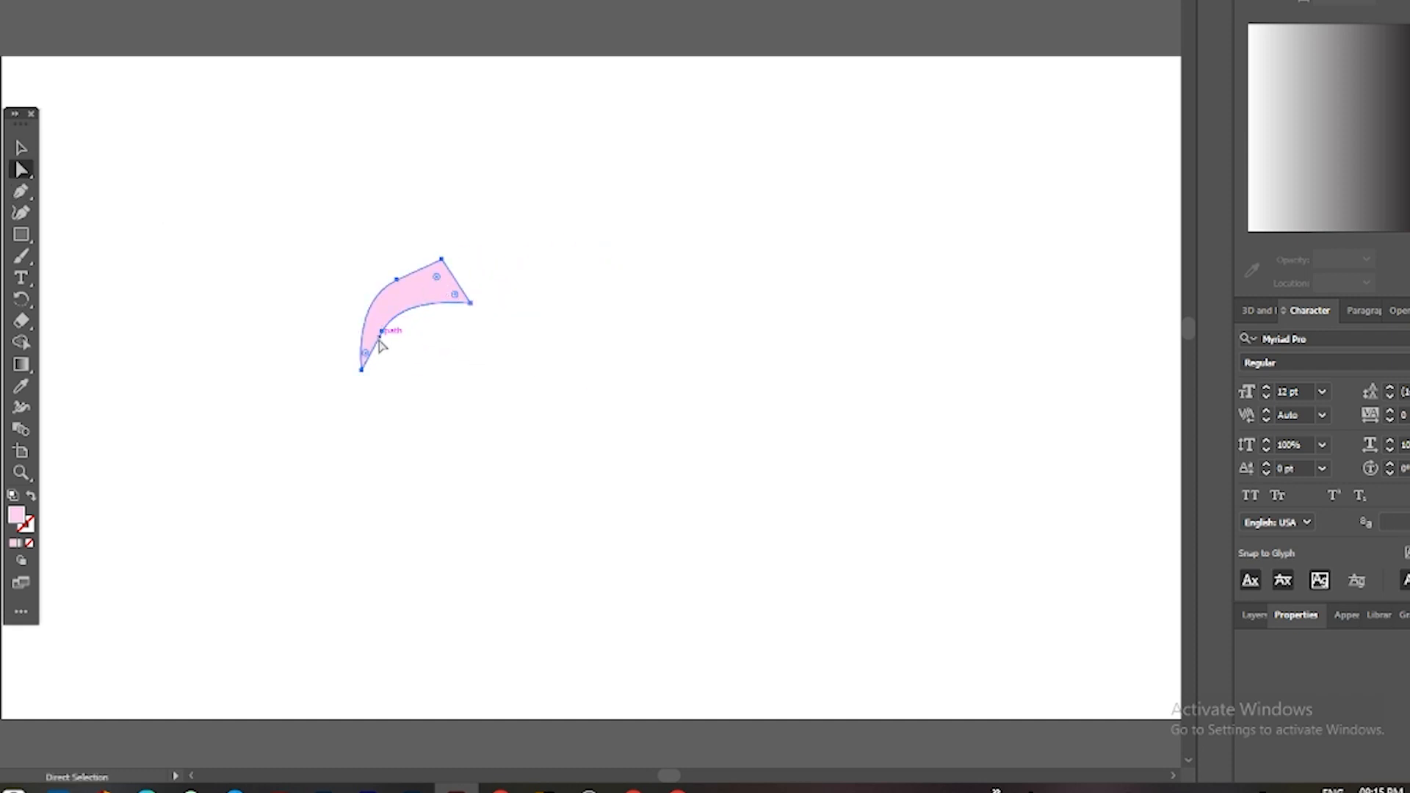
click(437, 346)
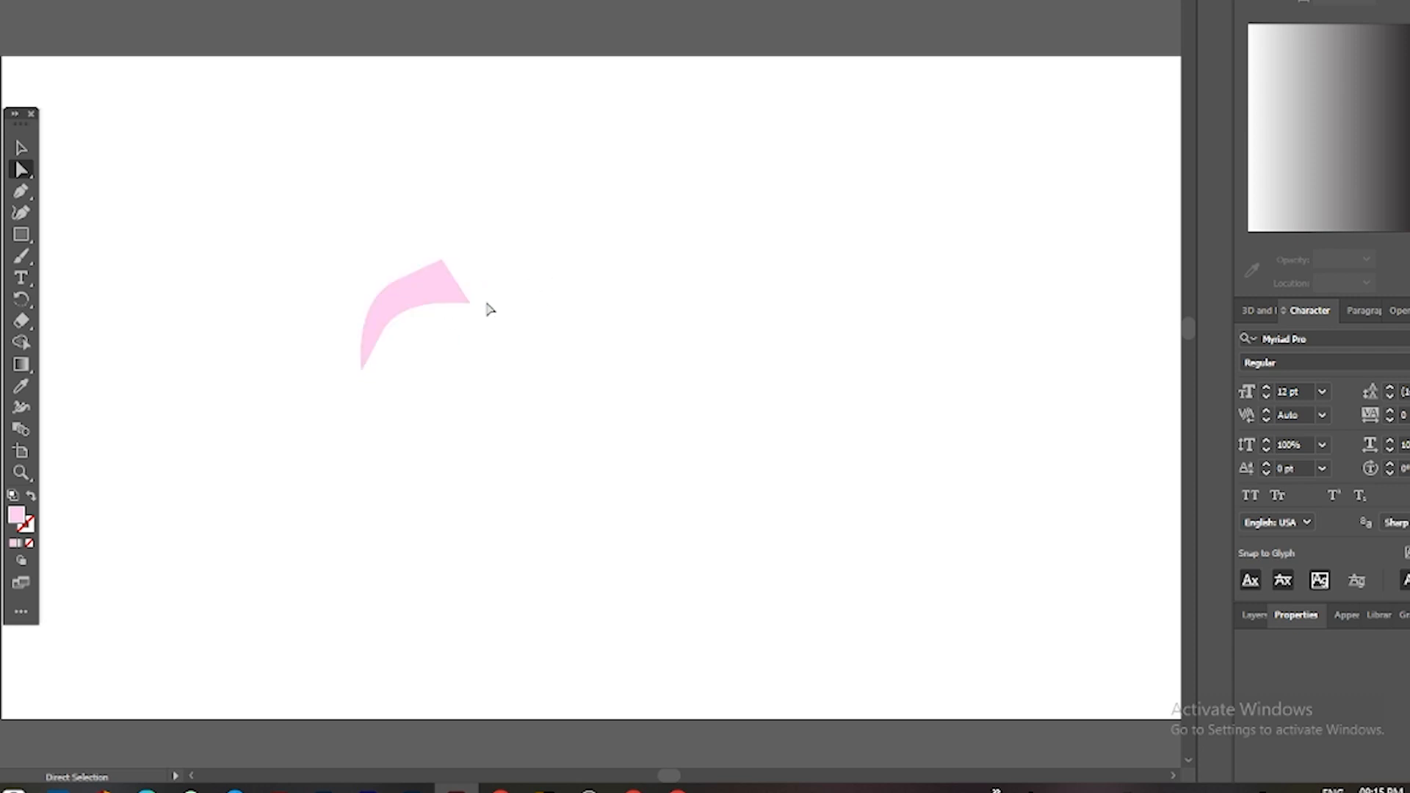
click(467, 299)
drag(374, 235, 437, 295)
click(21, 149)
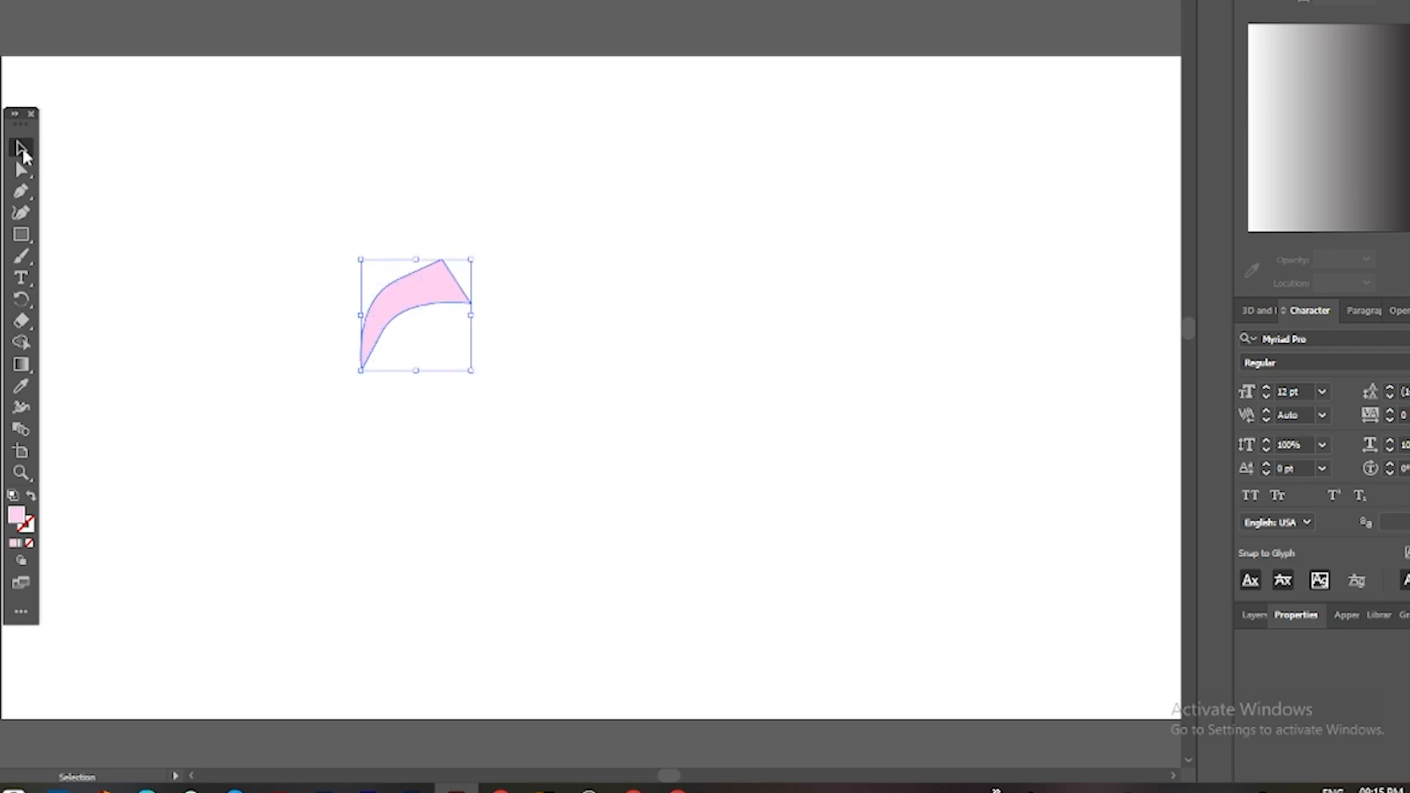
drag(472, 372, 800, 554)
drag(512, 353, 393, 296)
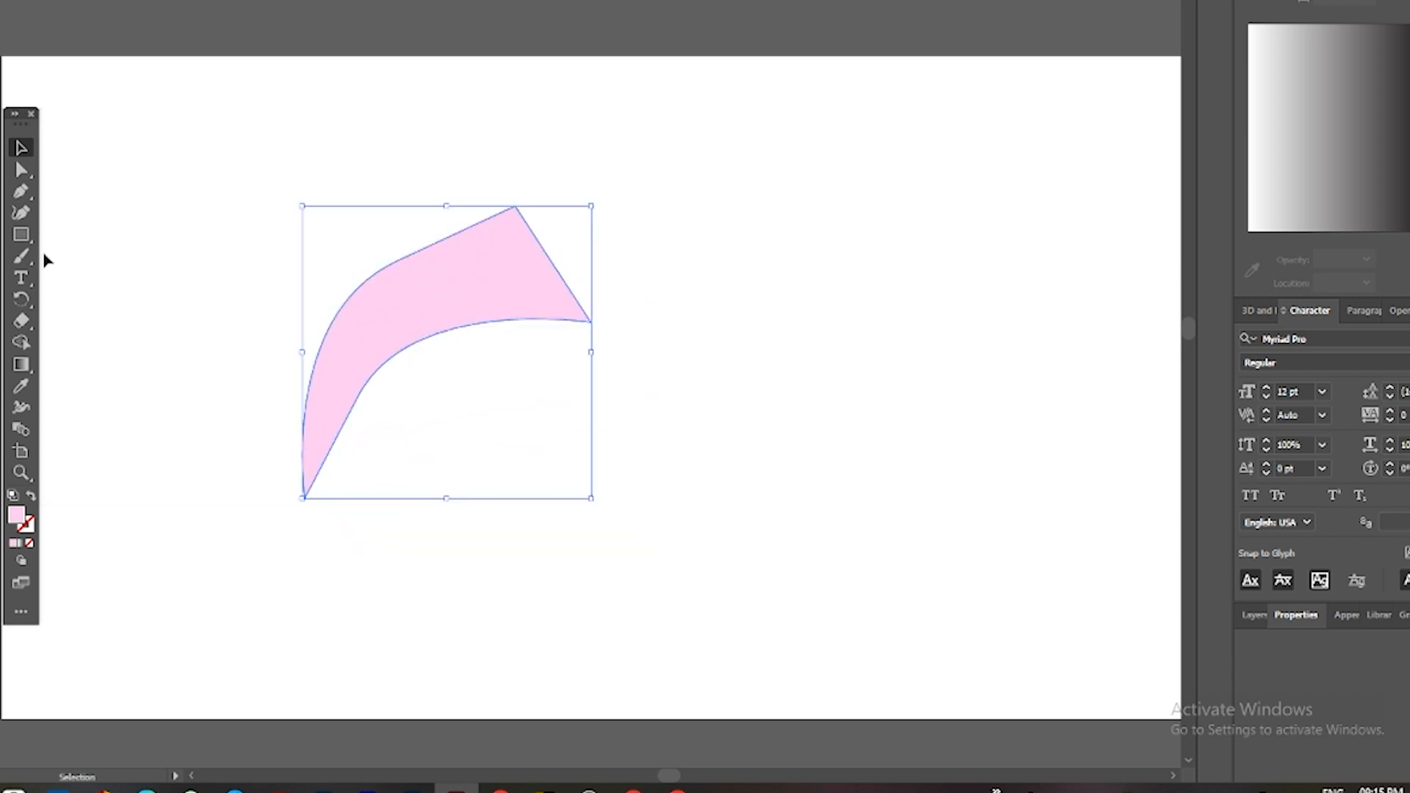
Smooth the shape's inner and outer curves with the Curvature tool and pull its lower right corner slightly inward
click(22, 213)
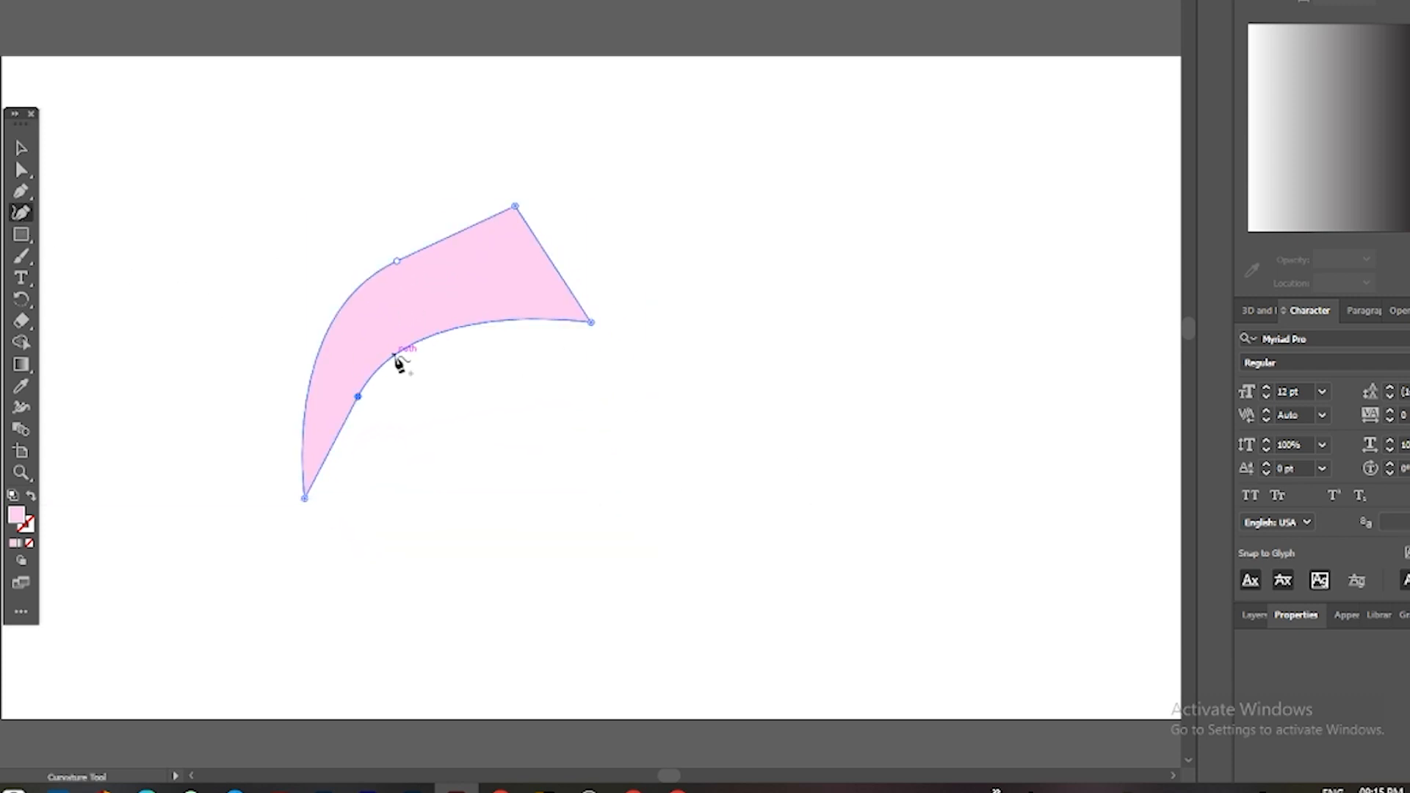
drag(360, 397, 380, 400)
drag(397, 265, 328, 357)
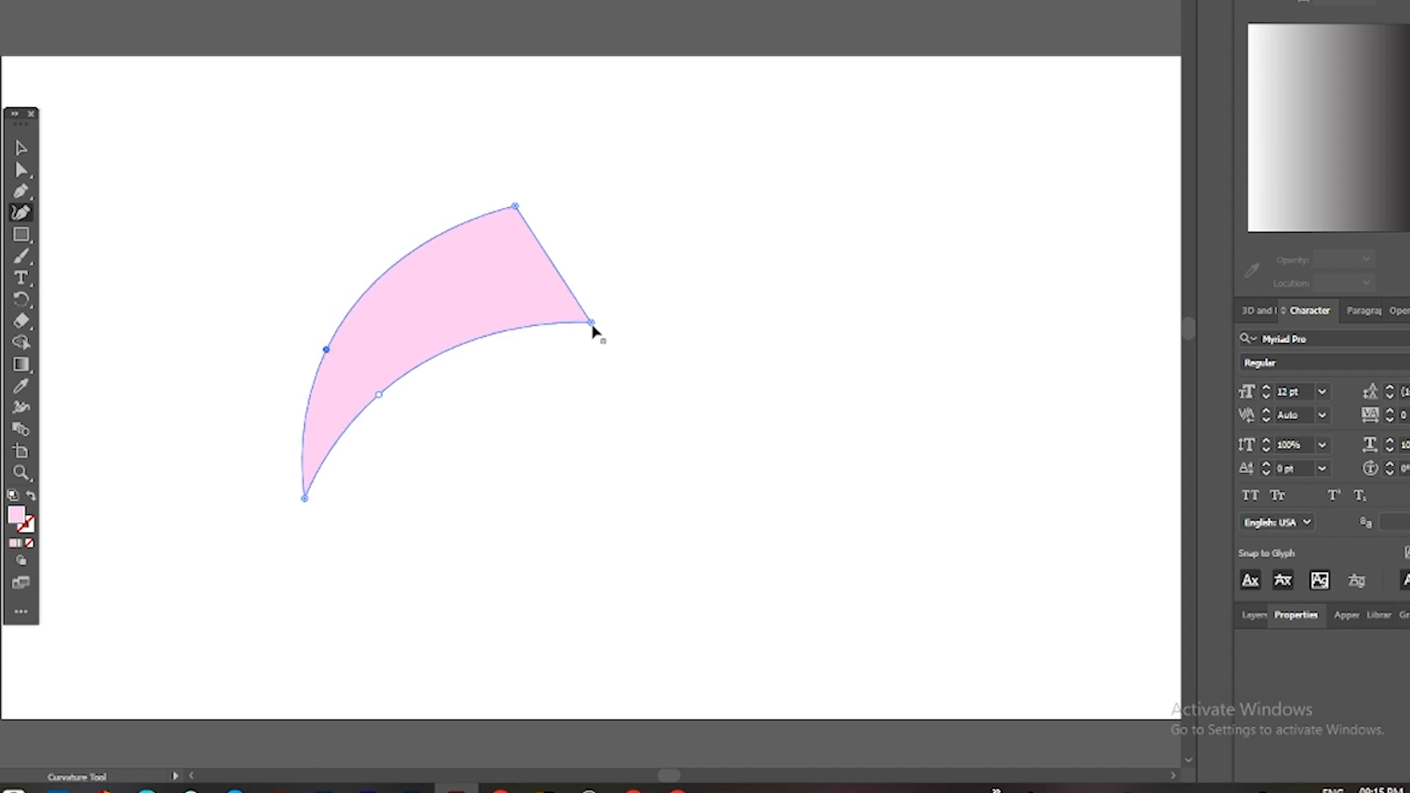
drag(592, 324, 572, 302)
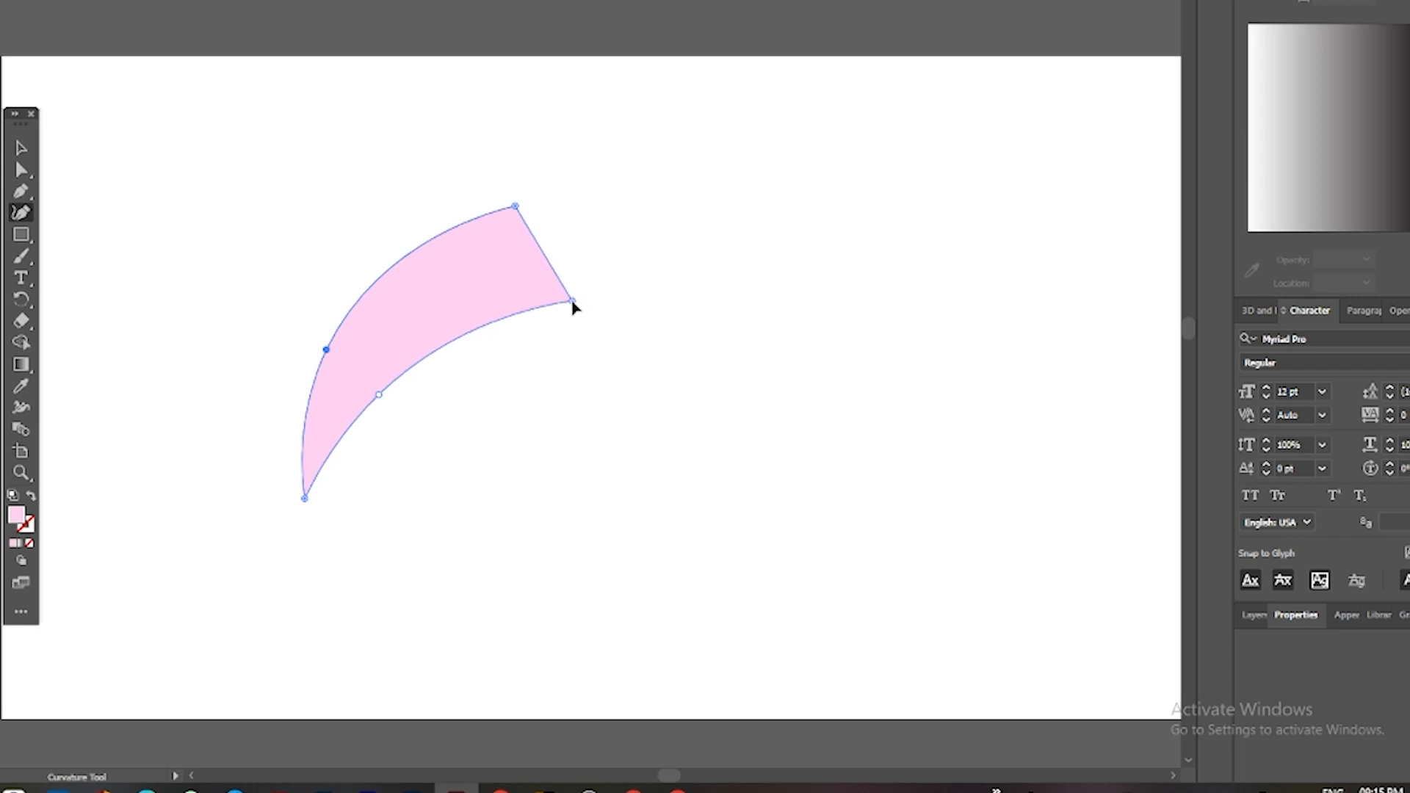
Reshape the shape's inner edge with added curvature points so it narrows smoothly toward the lower tip
drag(392, 385, 455, 330)
click(377, 384)
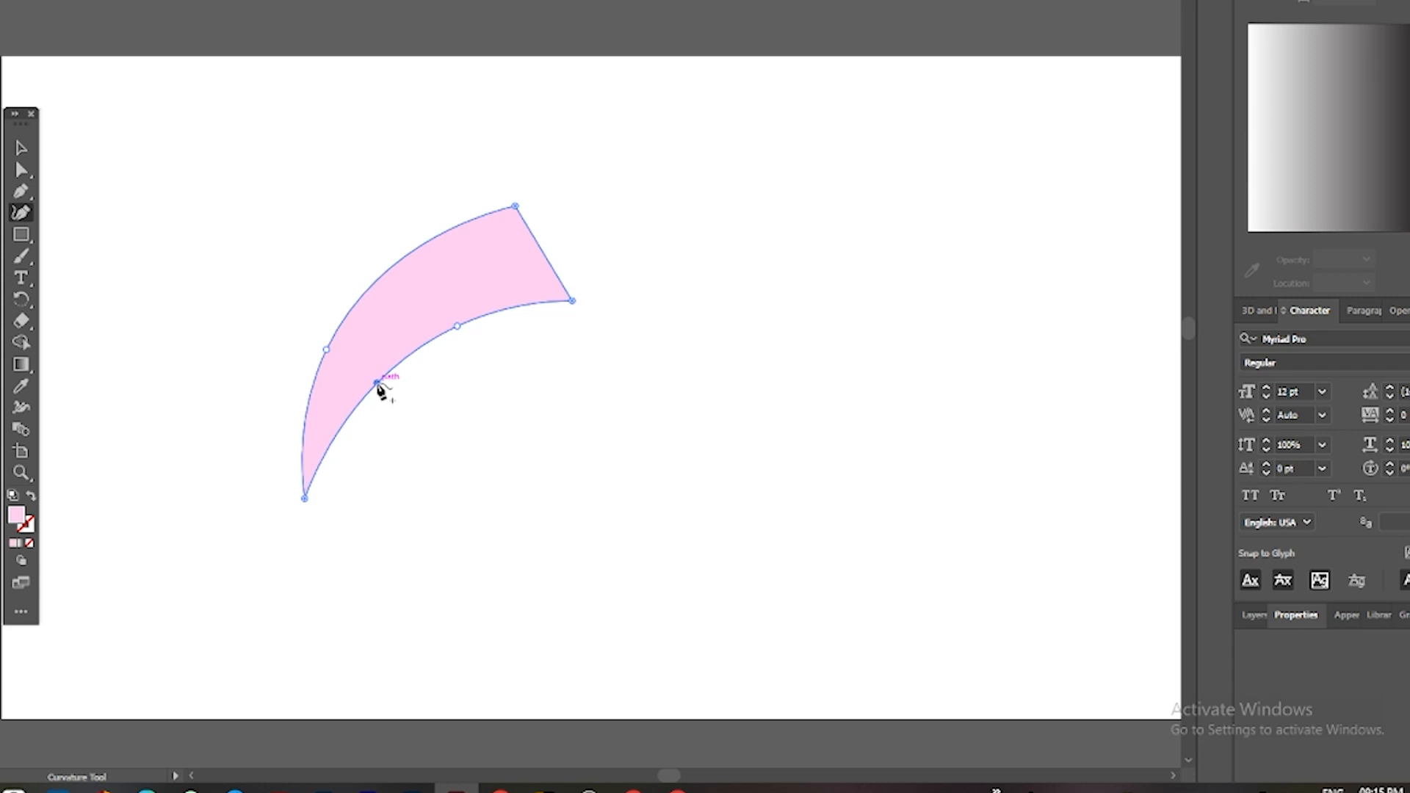
drag(377, 384, 361, 370)
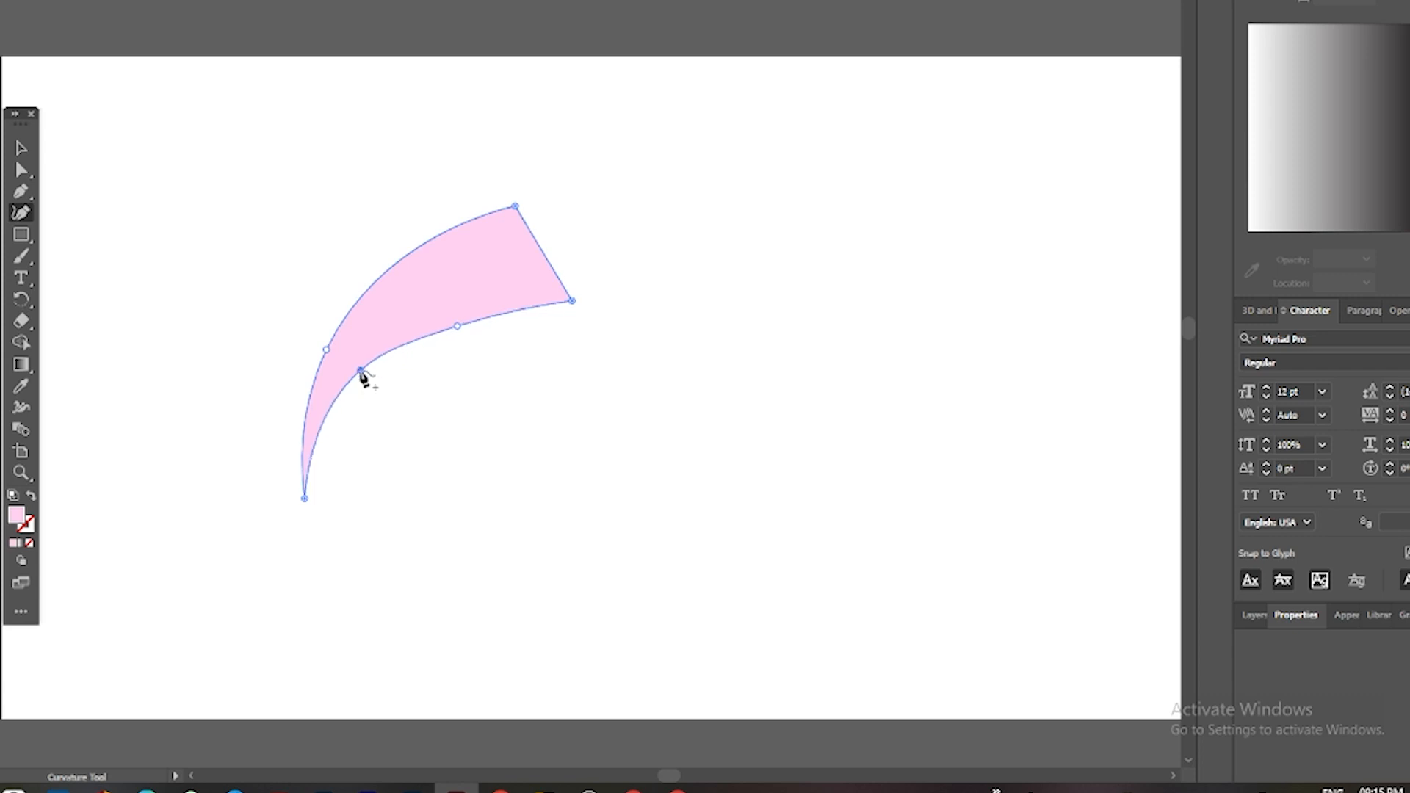
click(321, 417)
drag(365, 375, 359, 365)
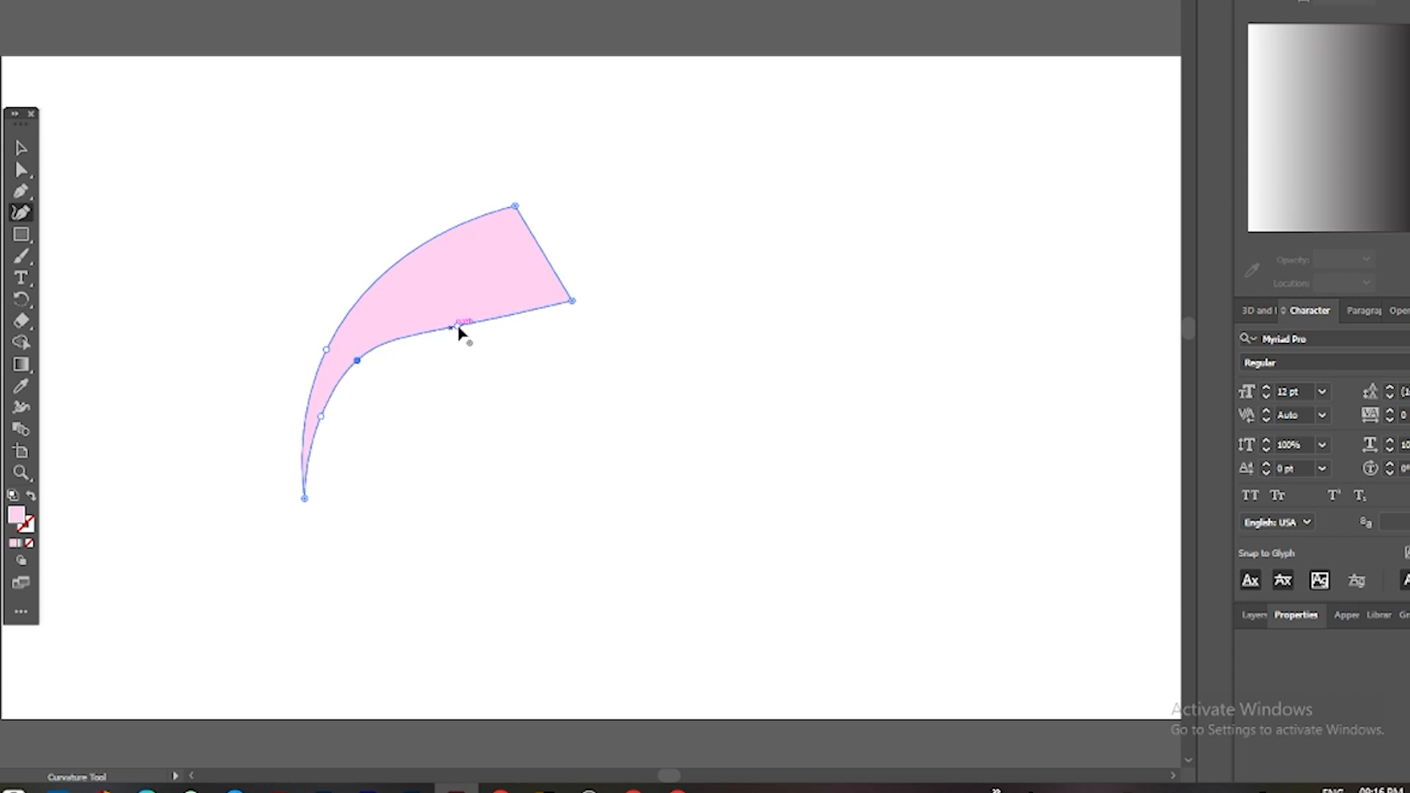
drag(459, 327, 452, 309)
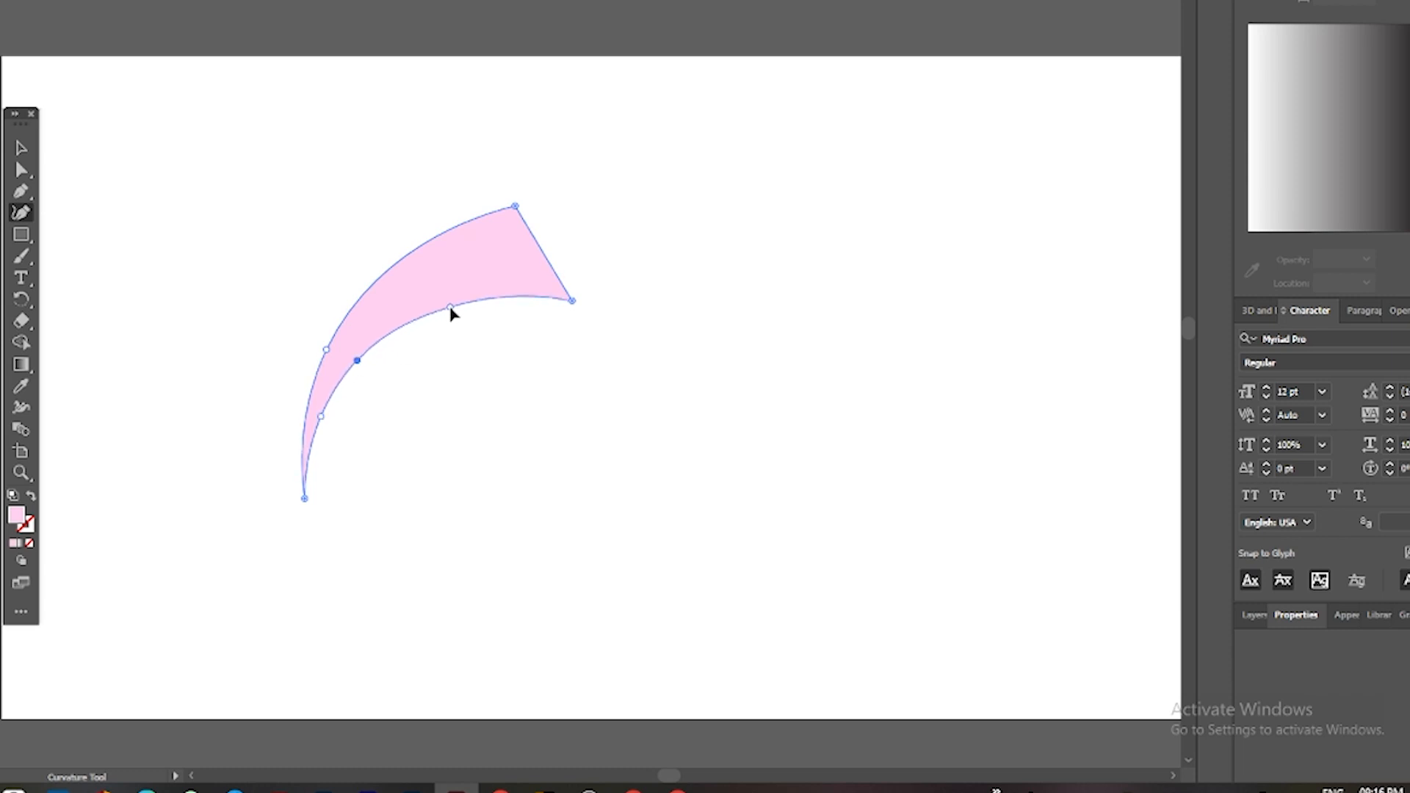
Duplicate the curved shape, offsetting the copy slightly down and to the right of the original
key(v)
click(665, 449)
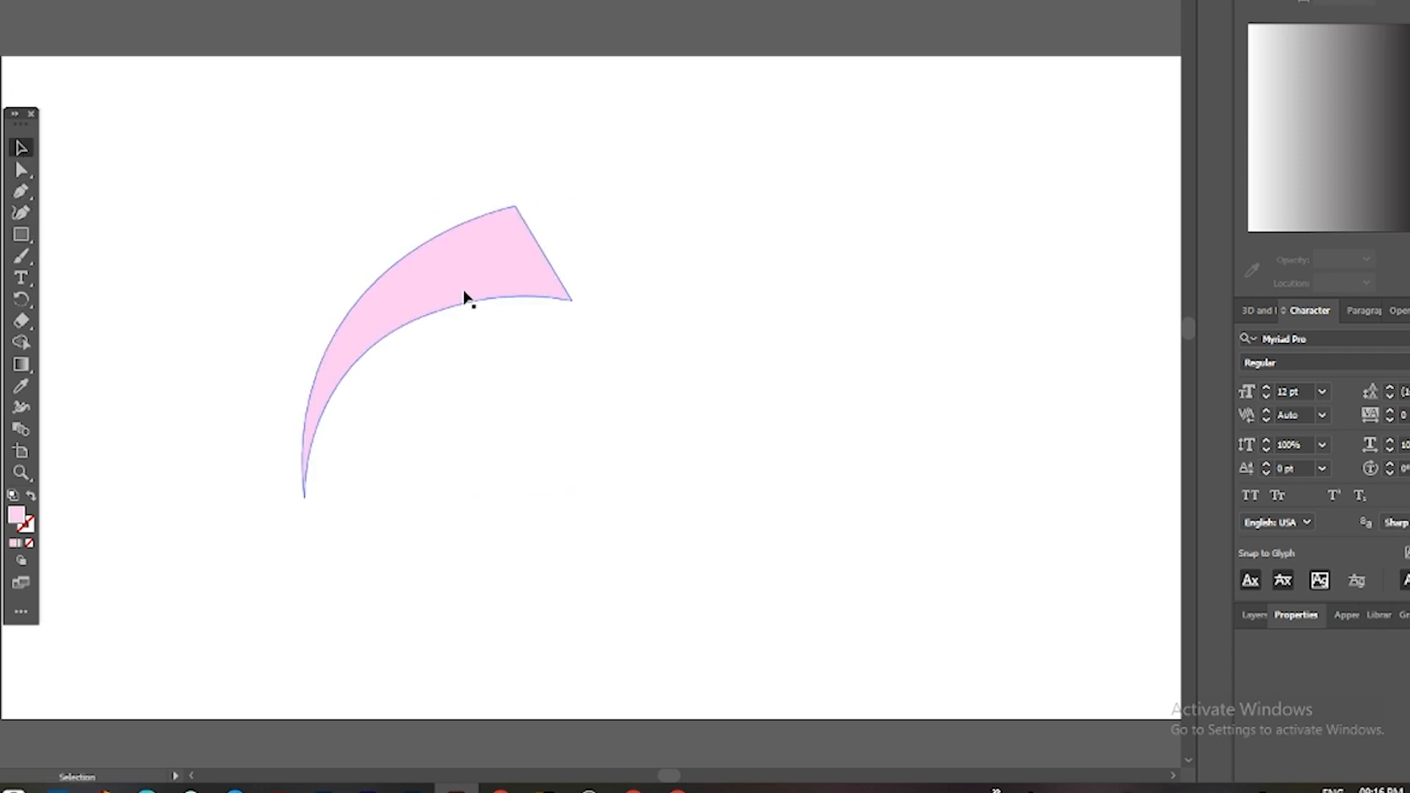
alt+drag(464, 296, 490, 331)
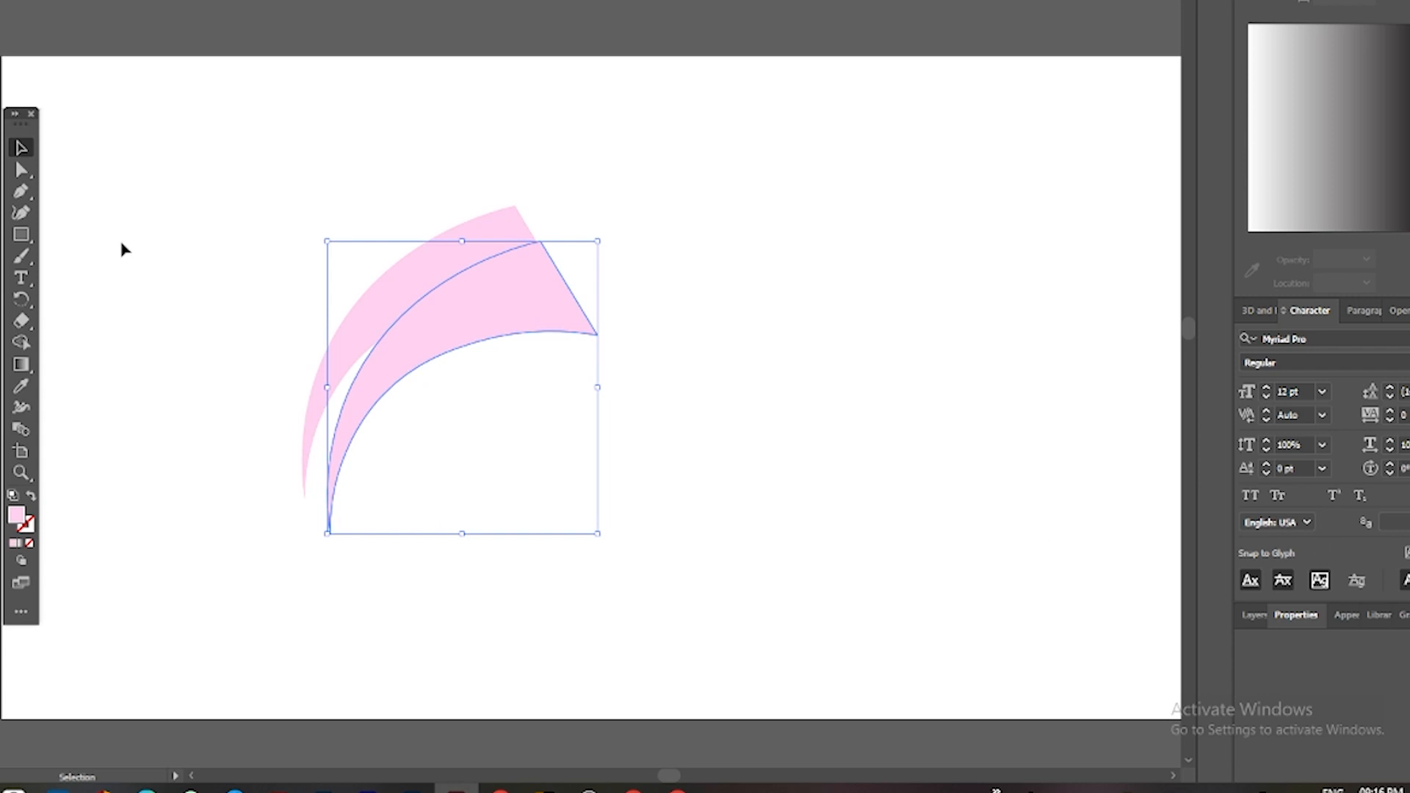
Rearrange the docked text panels to make room and show the duplicated path's properties
click(1274, 315)
click(1344, 315)
click(1256, 617)
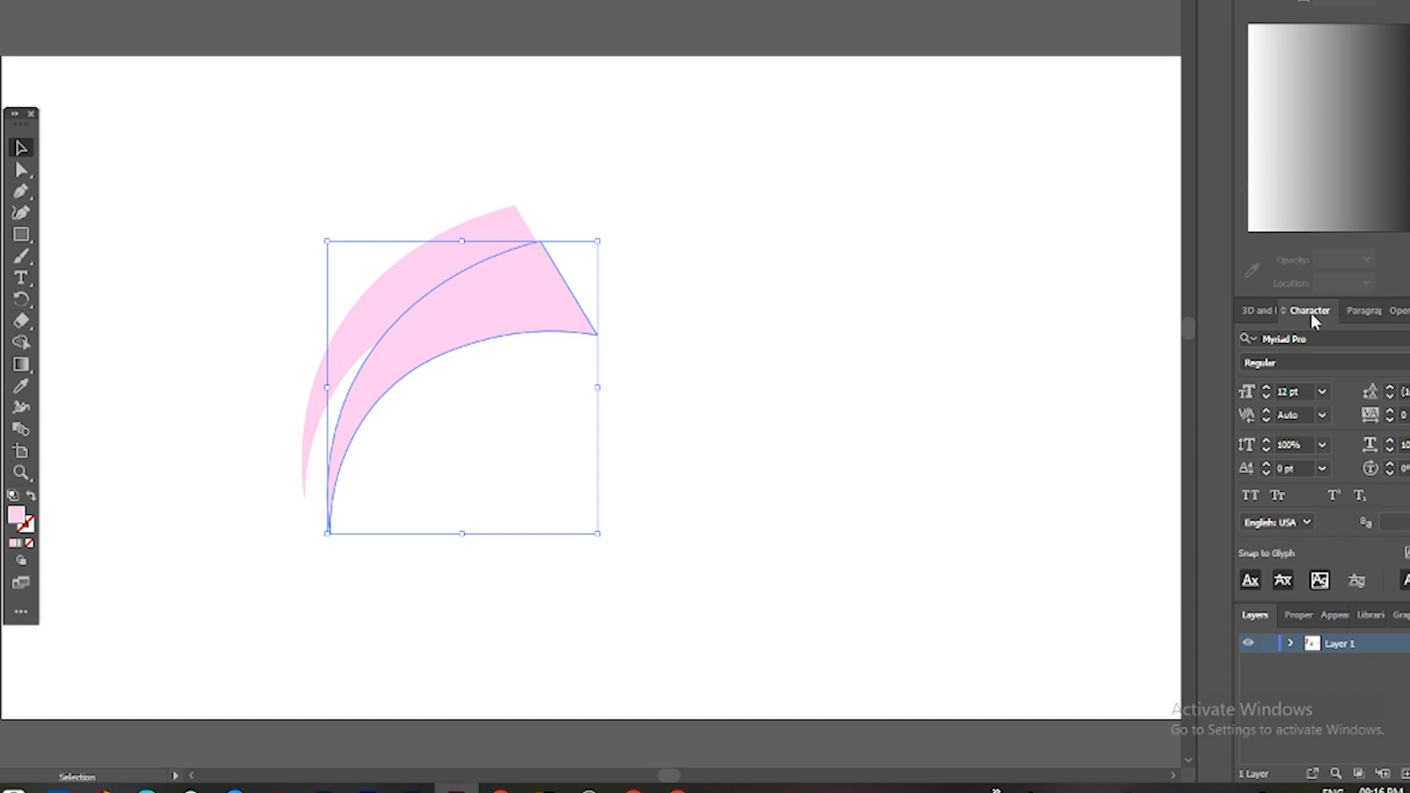
click(1282, 313)
drag(1304, 318, 1313, 3)
drag(1262, 661, 1352, 0)
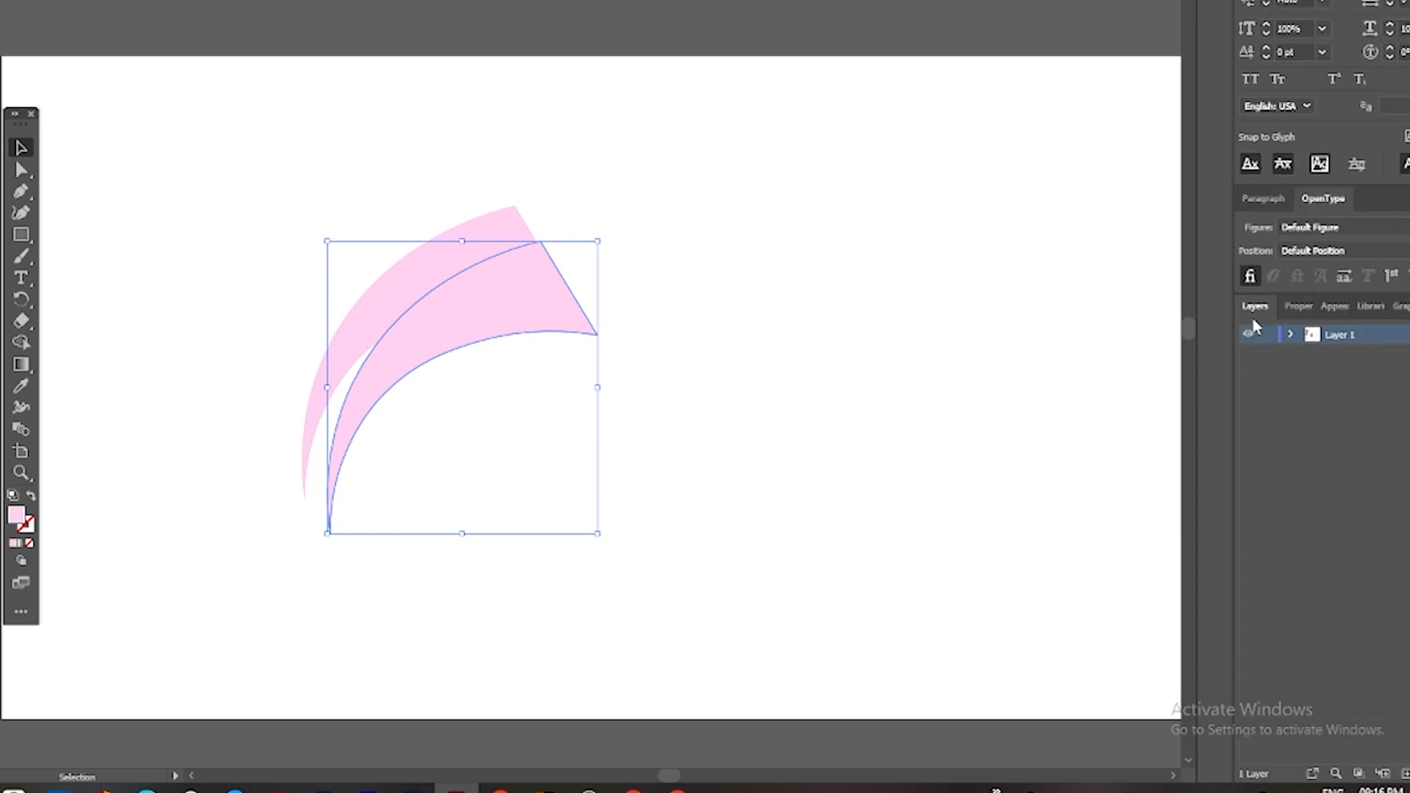
click(1297, 306)
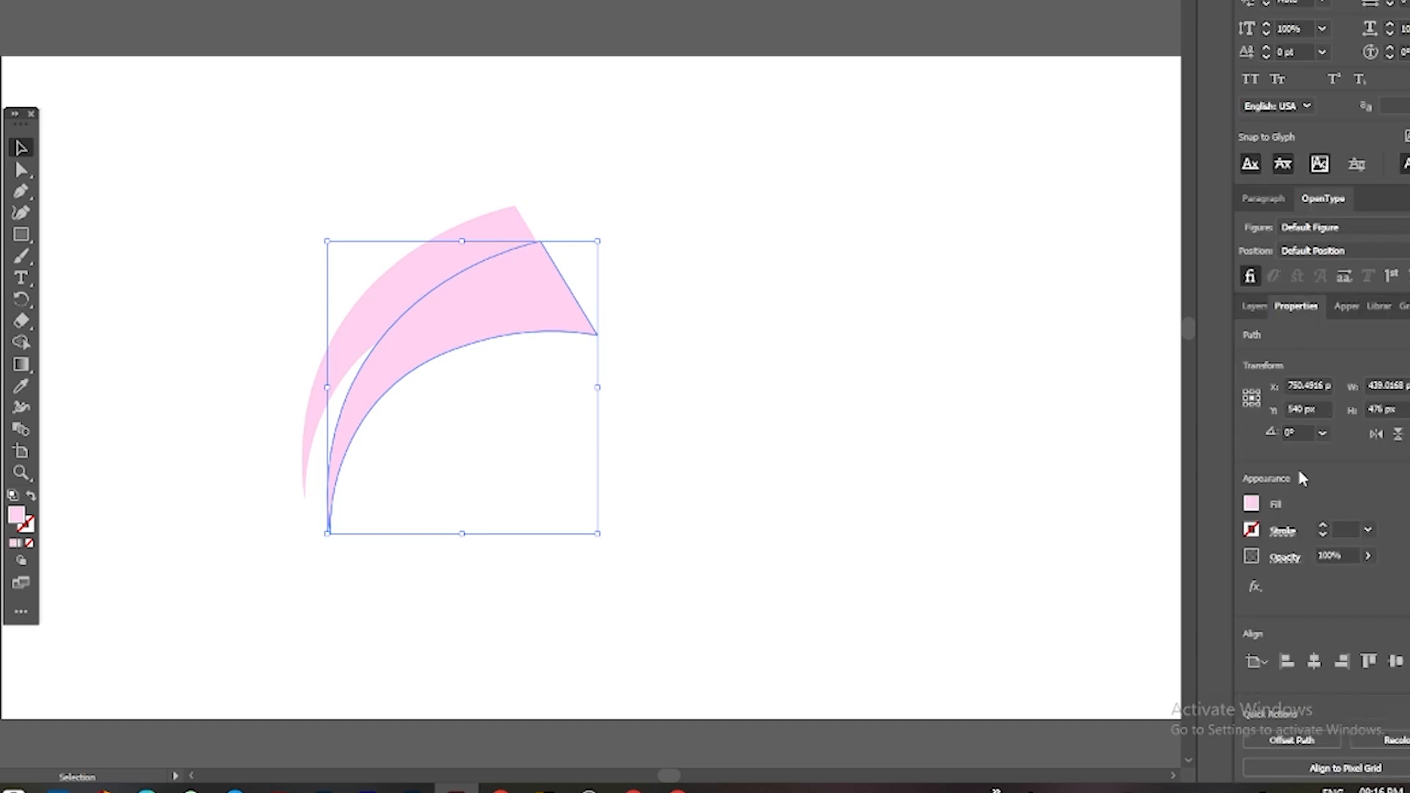
Fill the duplicated shape with a light gray swatch and deselect it
click(1255, 507)
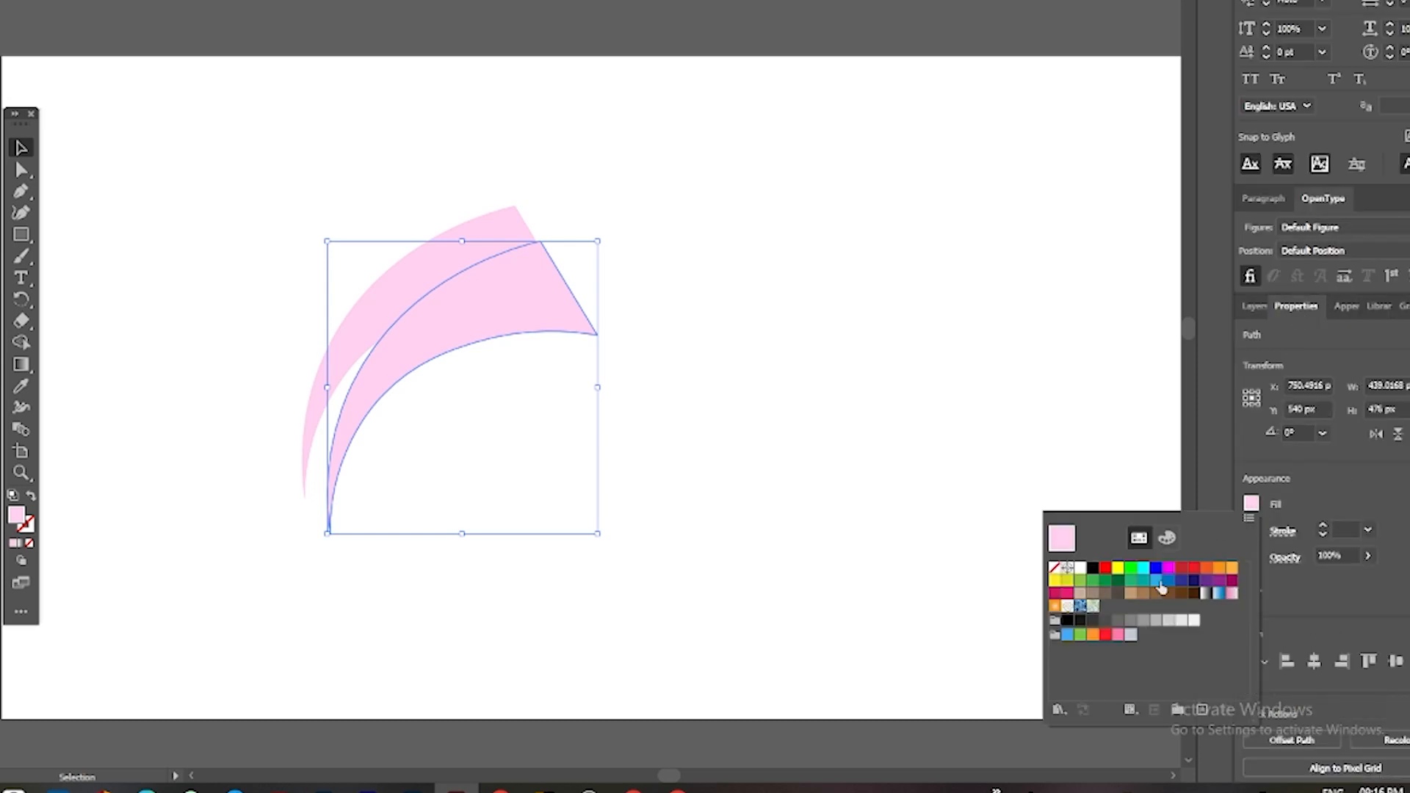
click(1157, 621)
key(Escape)
click(488, 412)
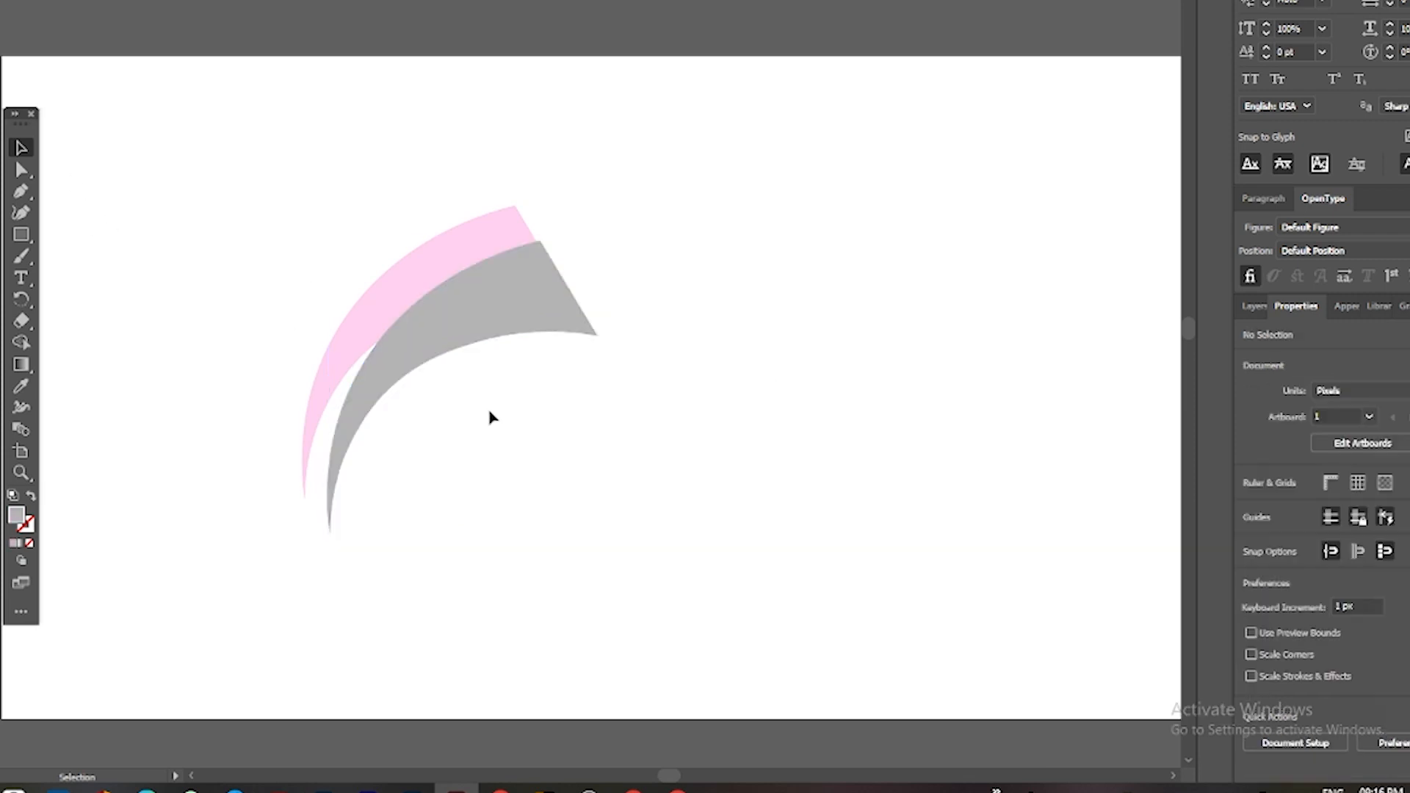
Send the gray copy behind the pink shape and fit it underneath with a slight clockwise rotation
click(501, 321)
key(ctrl+shift+bracketleft)
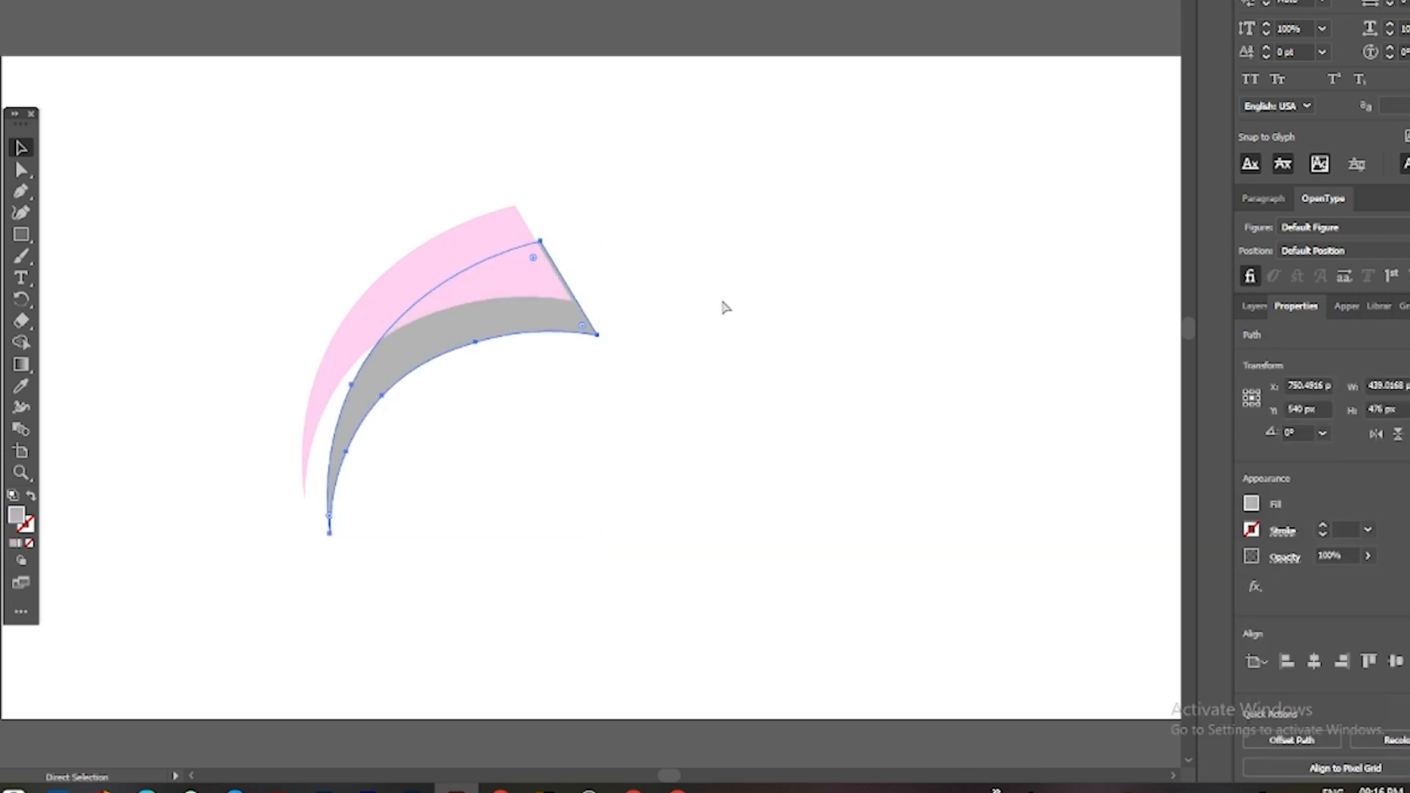
drag(468, 329, 450, 286)
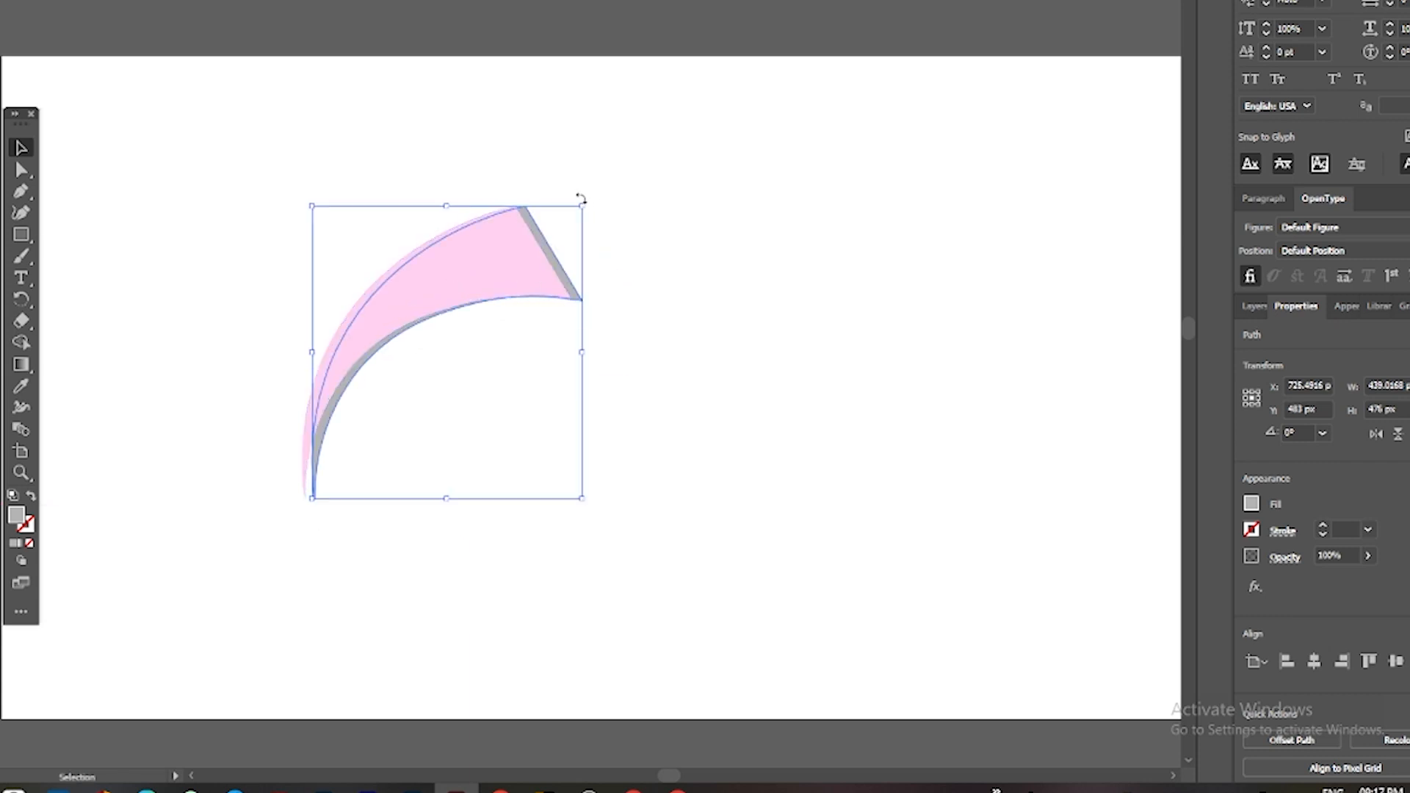
drag(587, 197, 597, 221)
Move the pink shape slightly up and left over the gray copy and rotate it about 1.82° counter-clockwise
mouse_move(453, 289)
mouse_down()
mouse_move(460, 299)
mouse_move(443, 270)
mouse_up()
drag(574, 192, 567, 180)
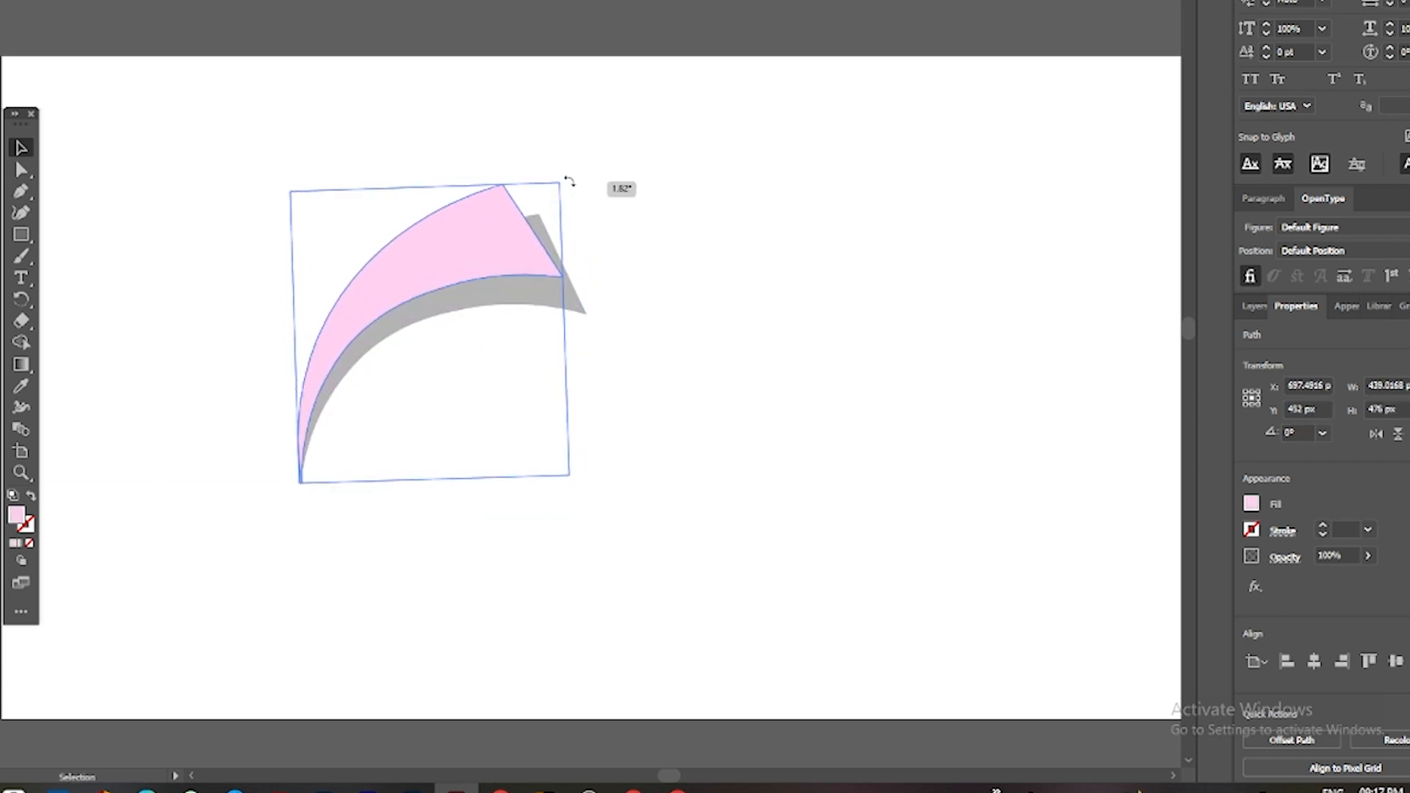
click(673, 453)
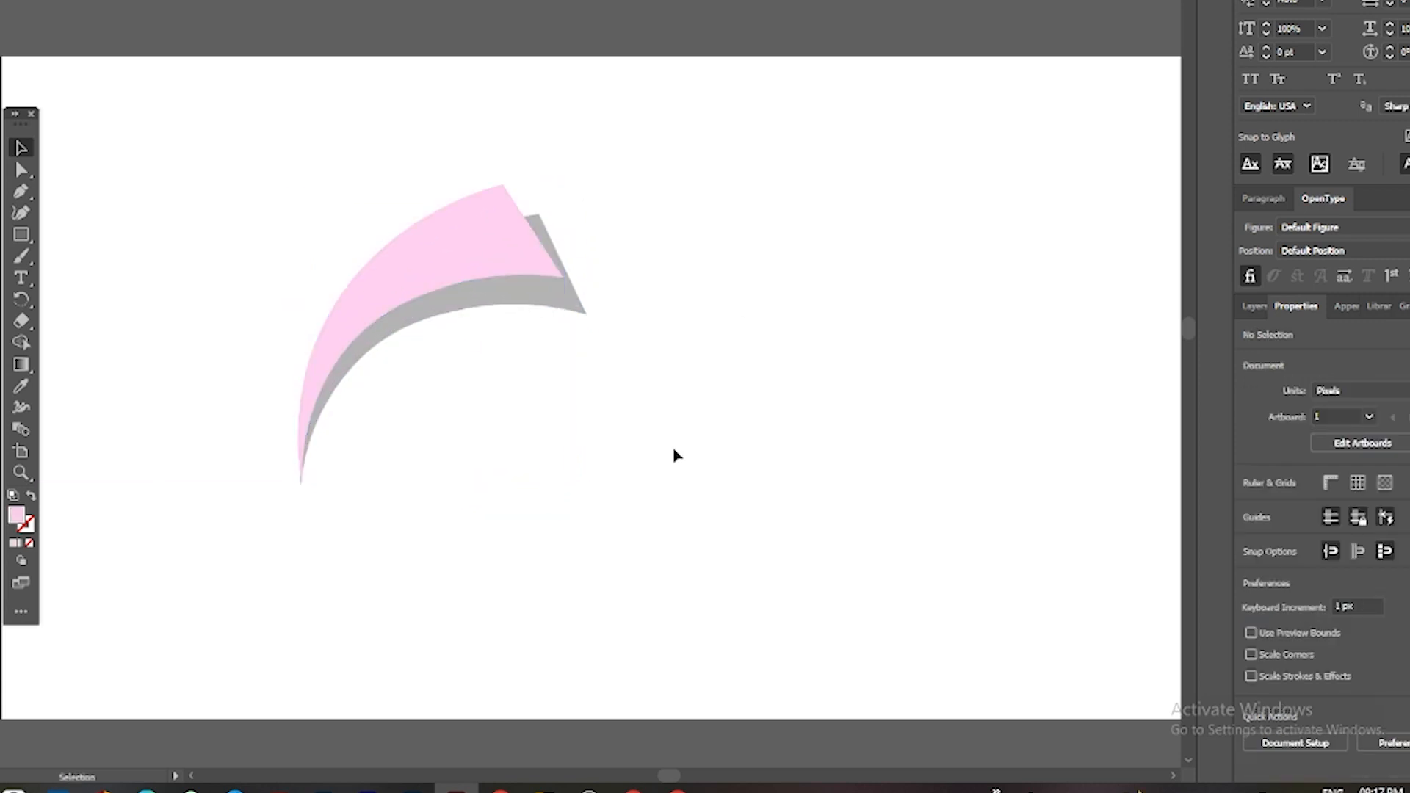
click(529, 304)
click(693, 242)
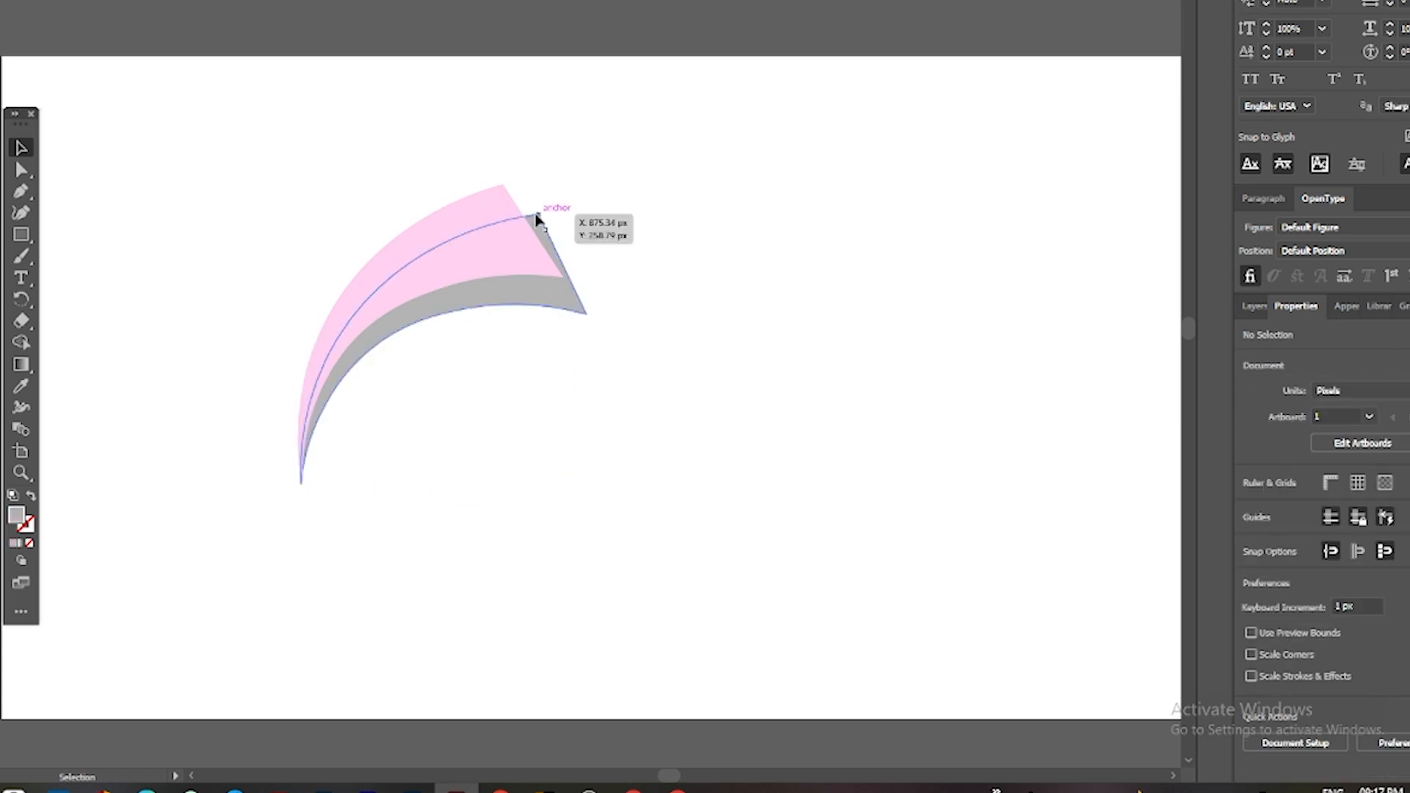
Fine-tune the pink shape's position so its lower tip lines up with the gray shape's tip
click(21, 234)
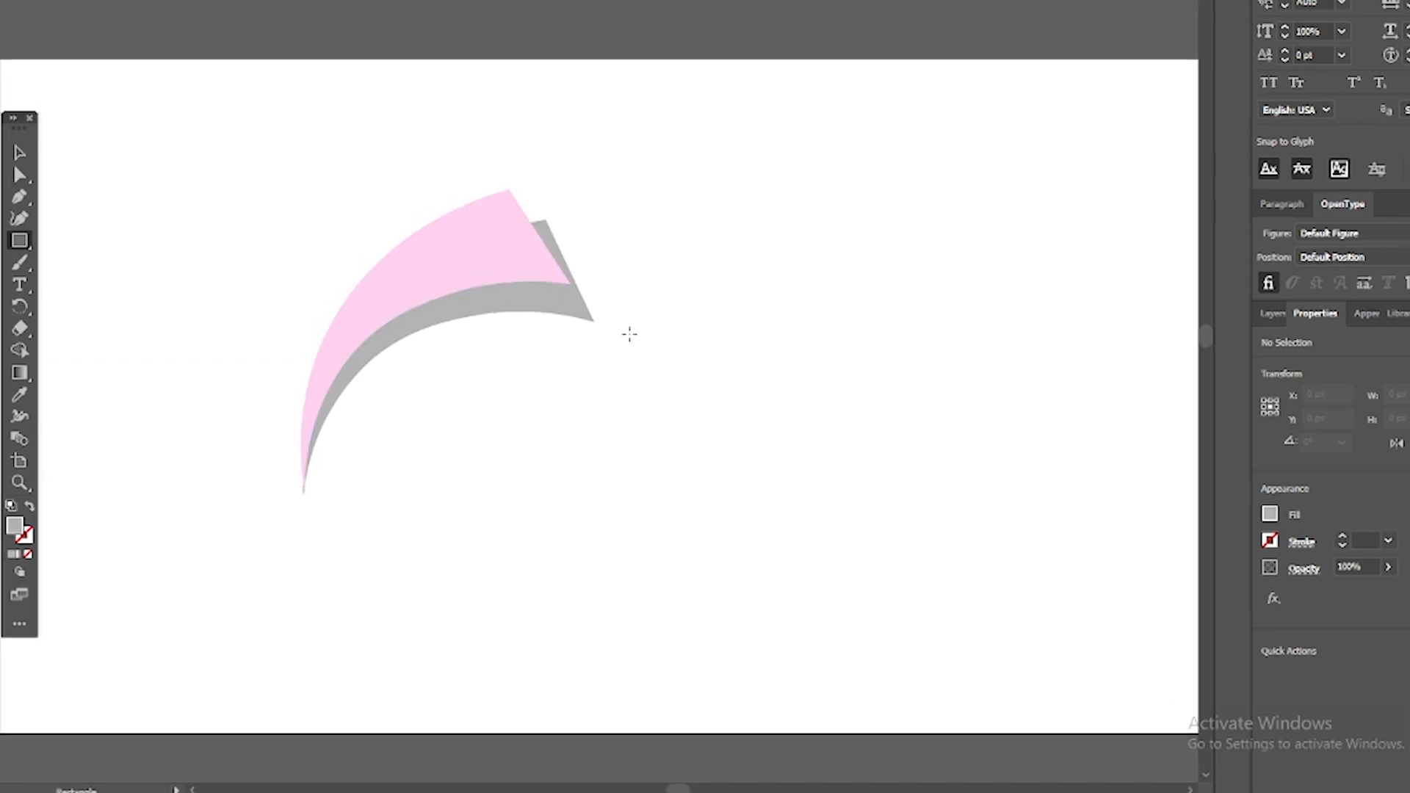
key(z)
drag(236, 400, 413, 539)
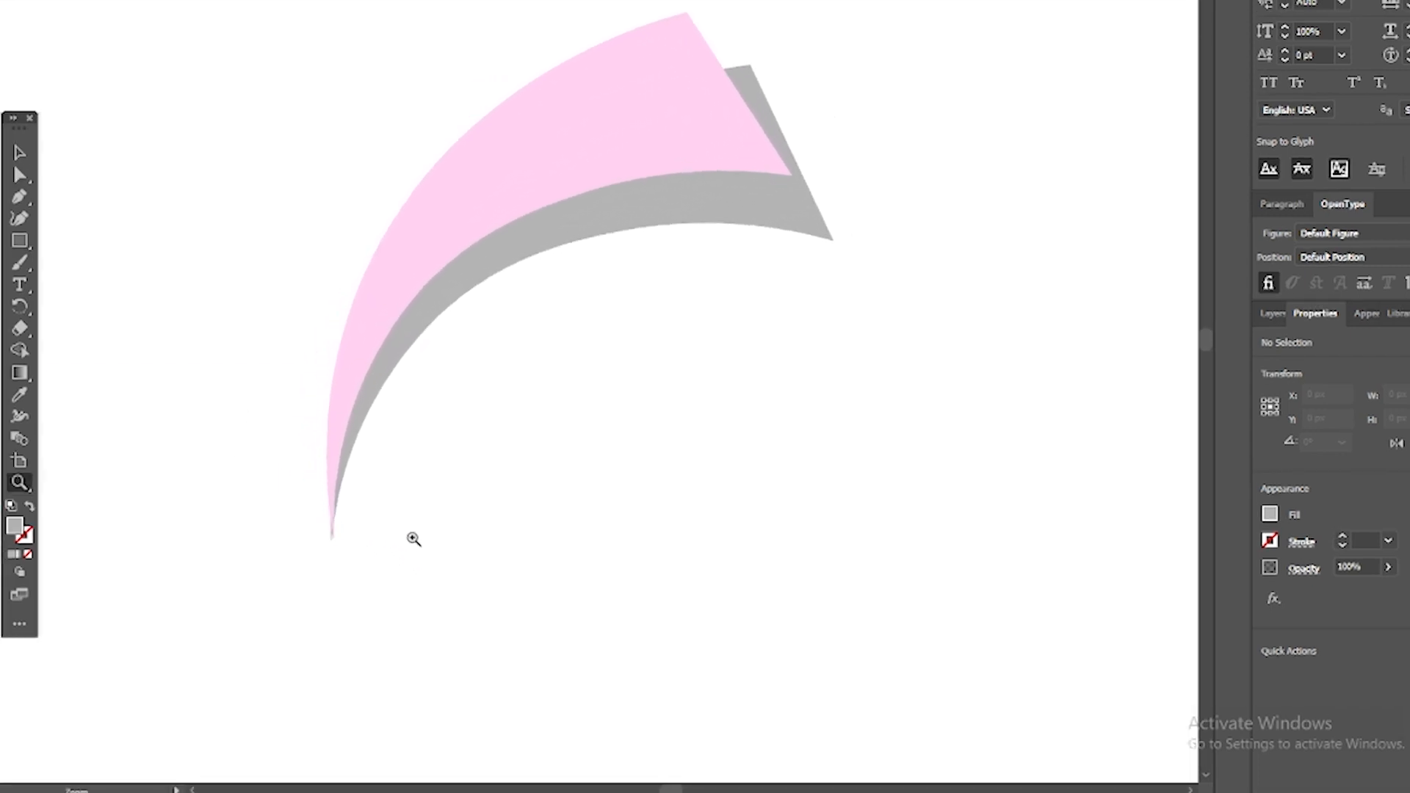
key(v)
drag(358, 357, 353, 366)
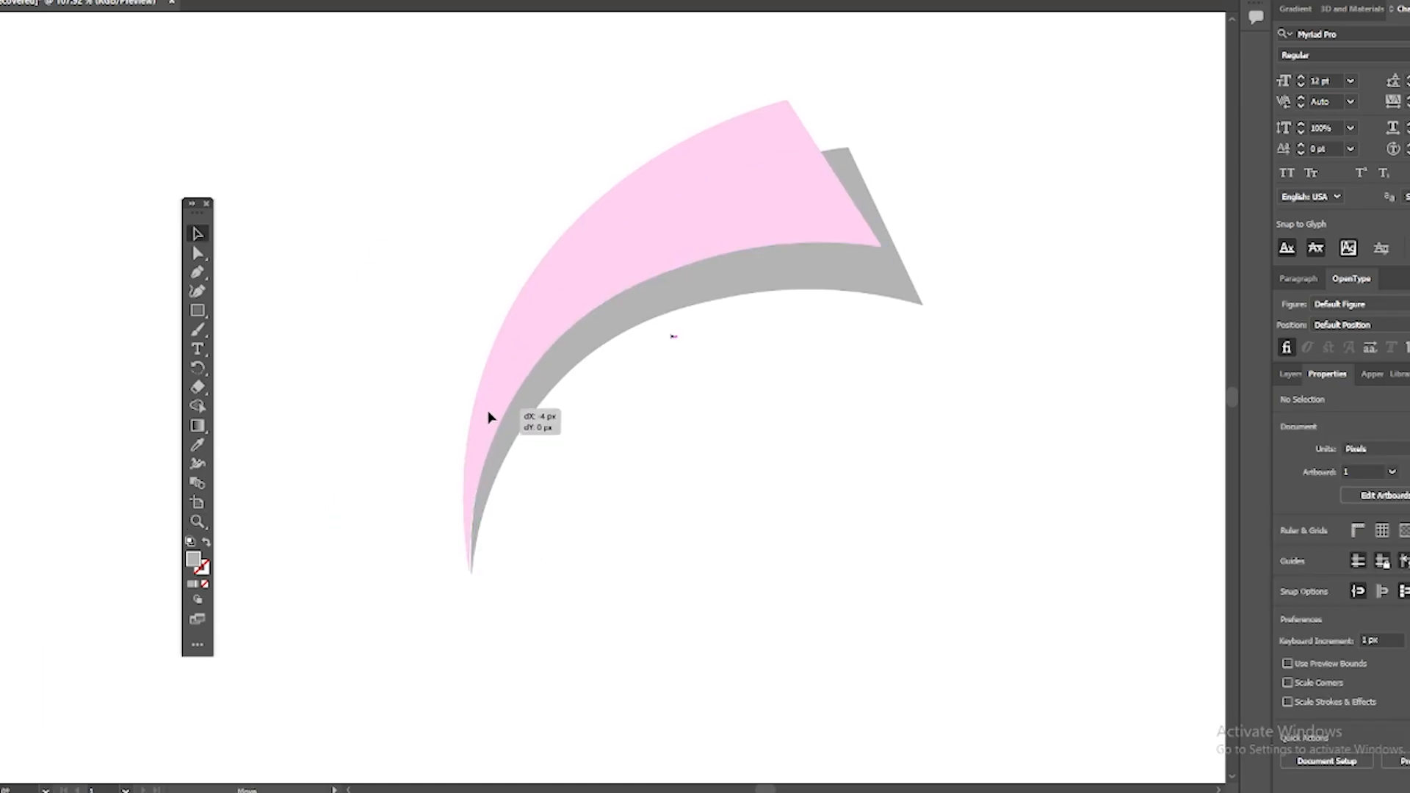
drag(489, 417, 490, 419)
click(1005, 564)
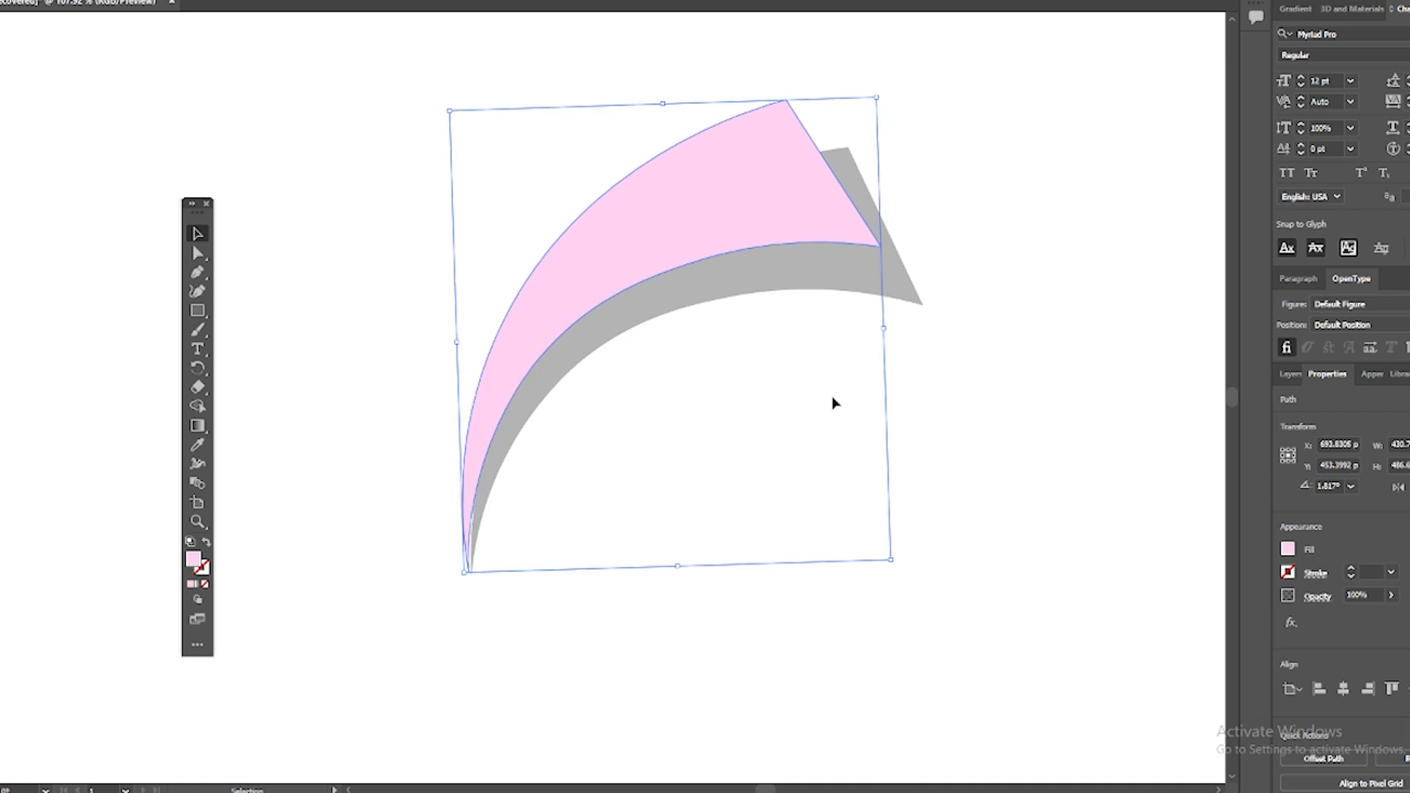
click(1033, 415)
click(552, 314)
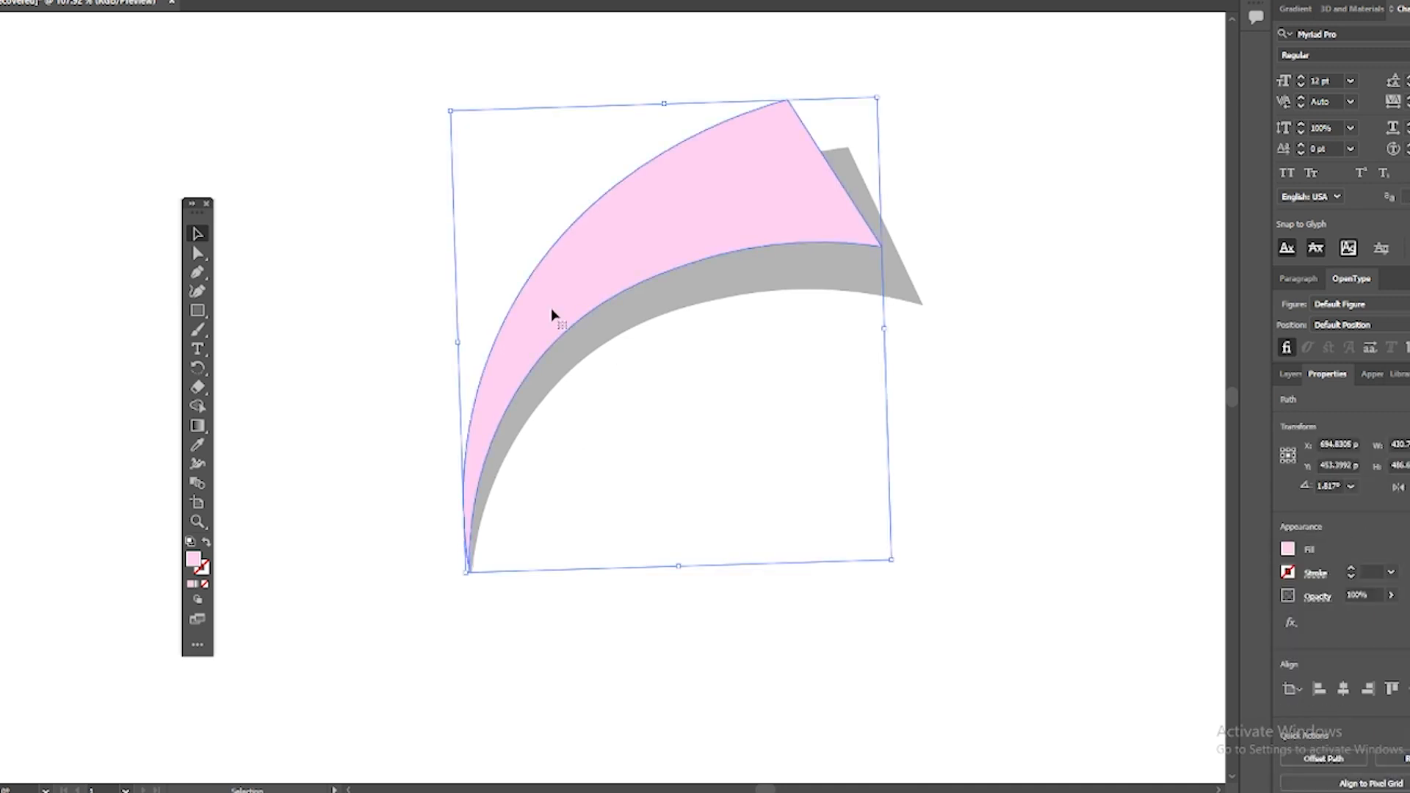
Fill the gray shadow shape behind the pink one with a lighter gray swatch
click(1062, 472)
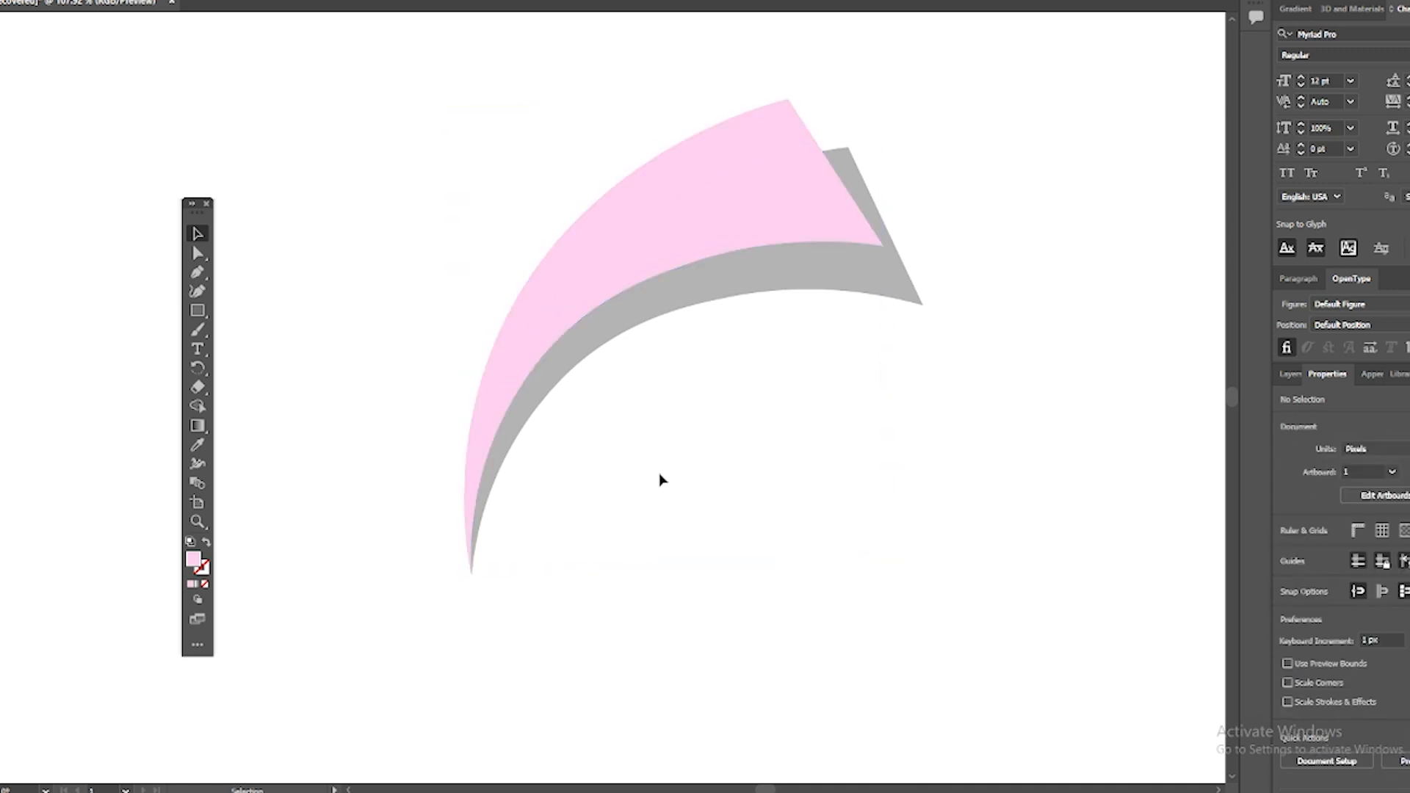
scroll(814, 434, down, 3)
scroll(814, 434, up, 2)
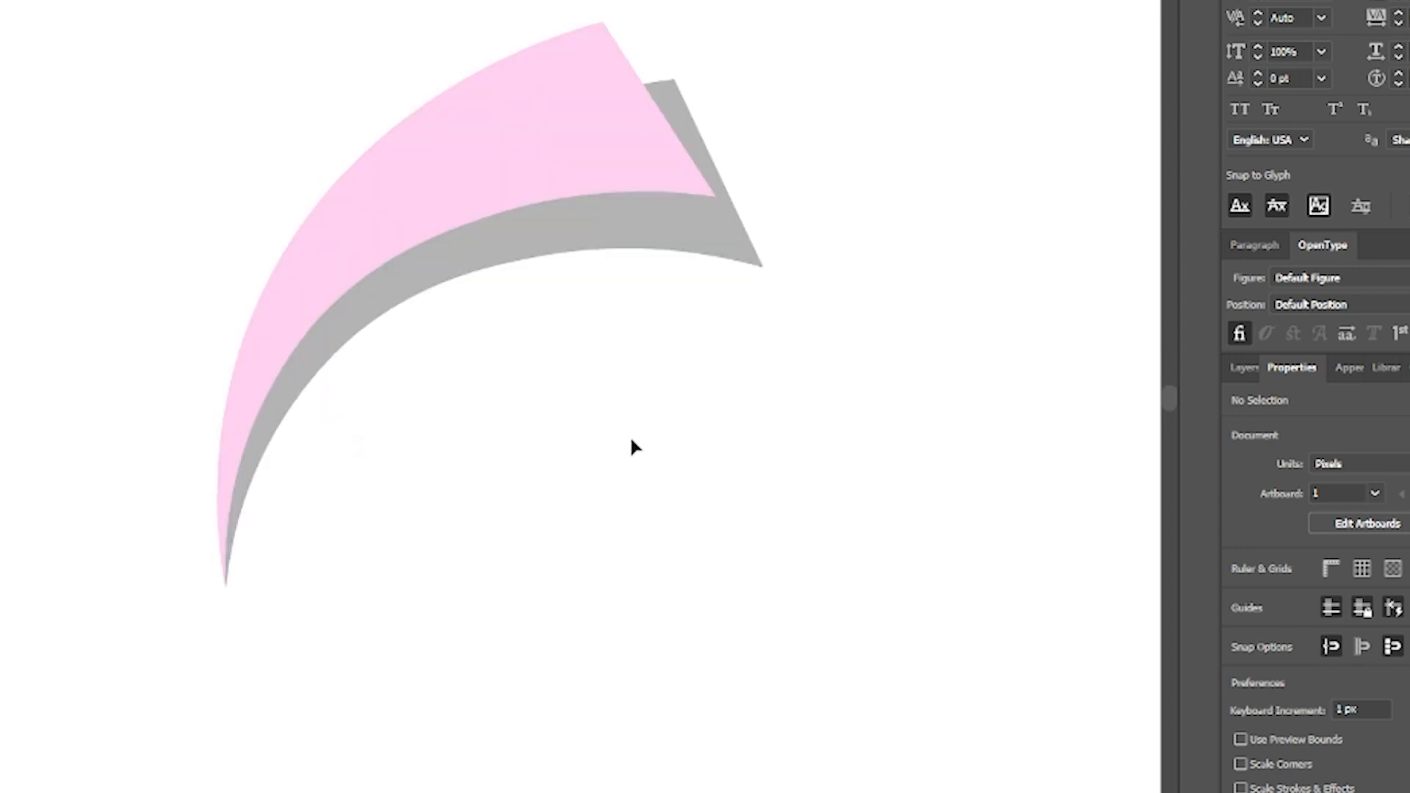
scroll(631, 440, down, 1)
drag(762, 440, 208, 731)
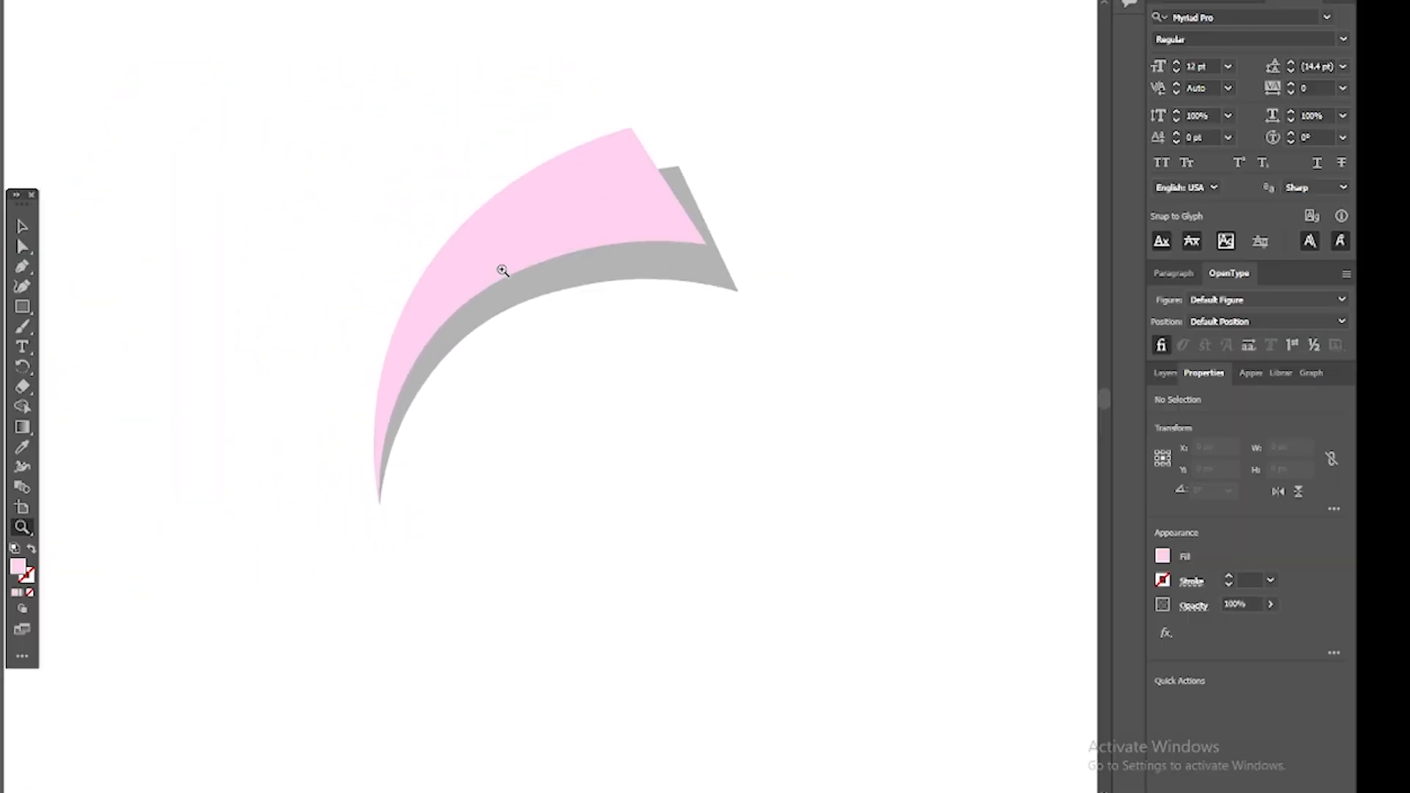
key(v)
click(642, 264)
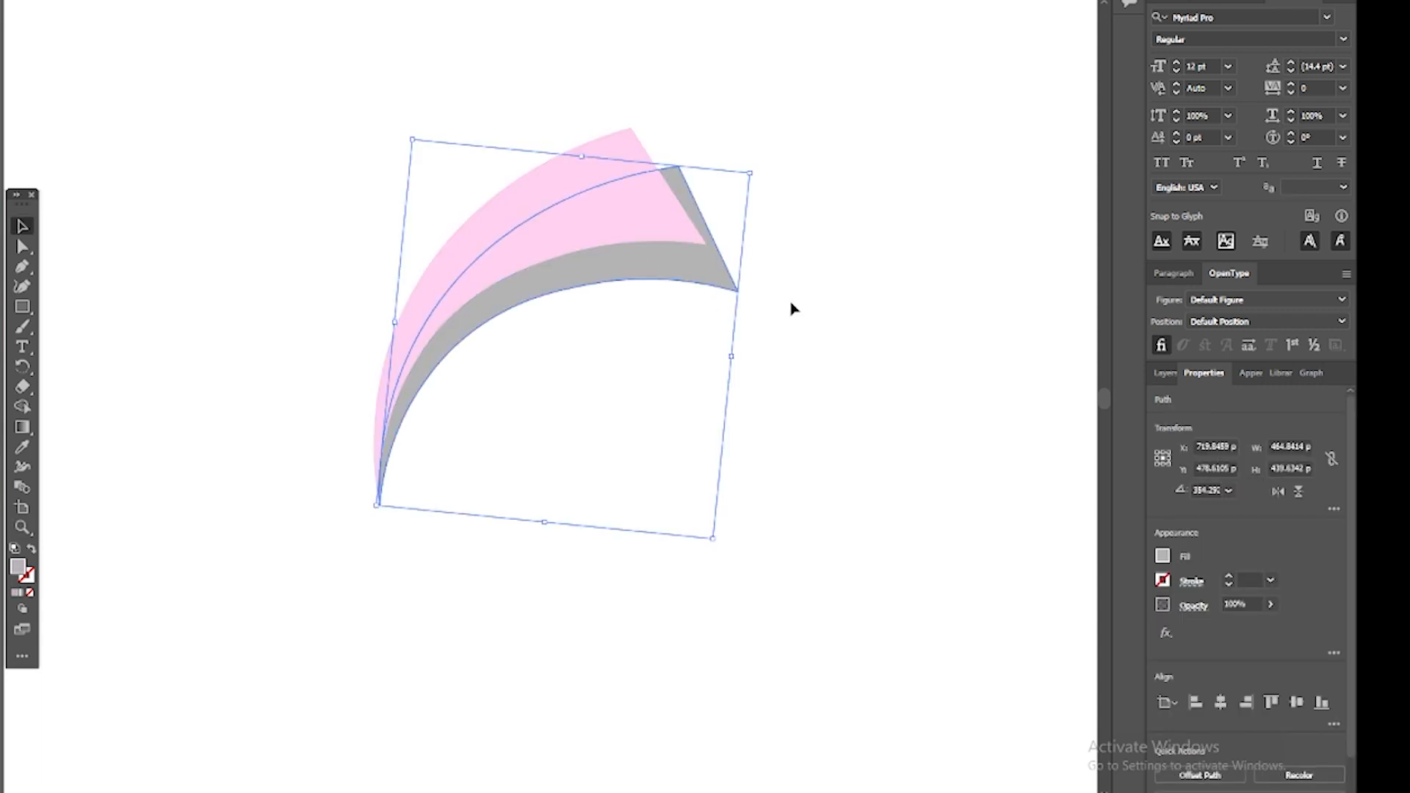
click(1164, 561)
click(1098, 663)
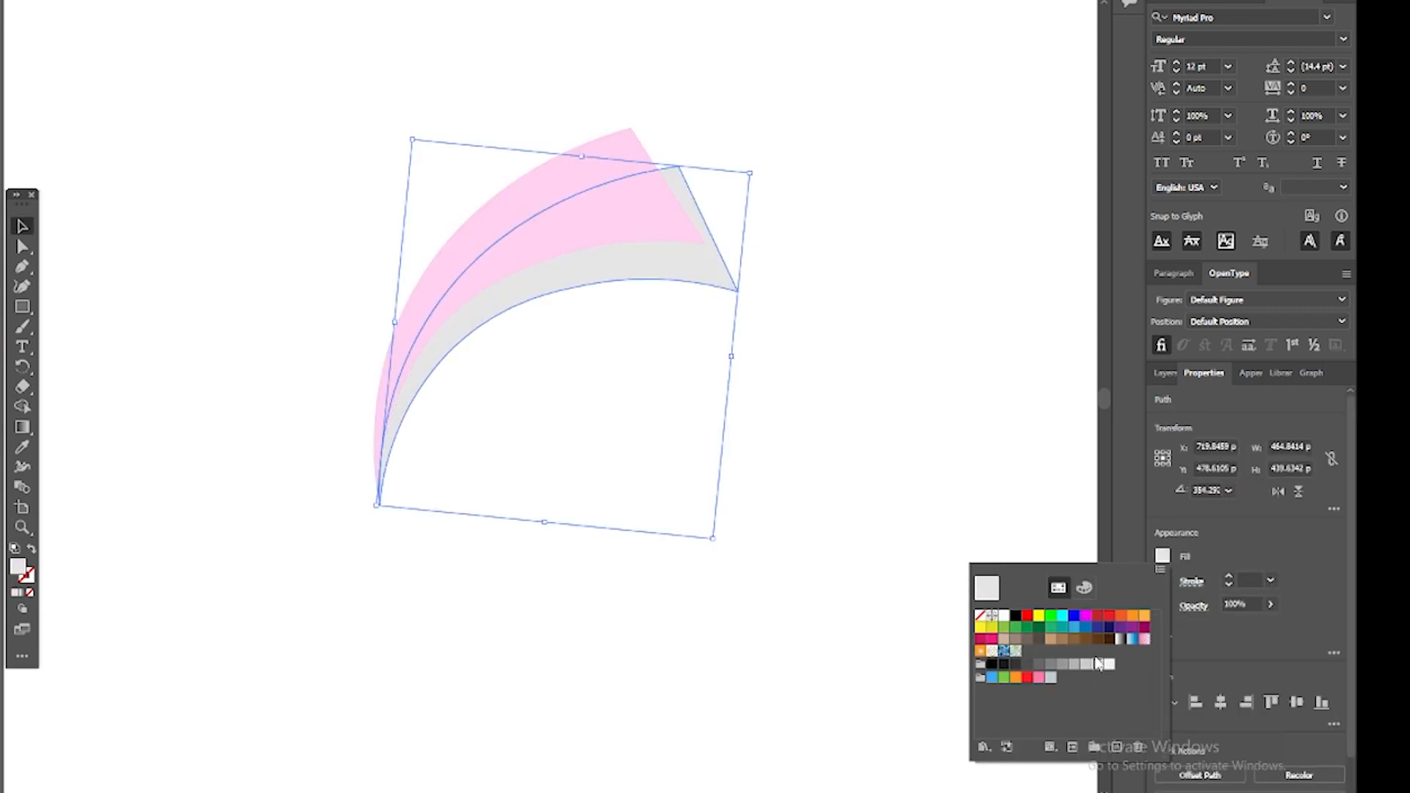
Fill the front pink curved shape with a light gray swatch and deselect it
click(554, 189)
click(1163, 558)
click(1097, 663)
click(828, 246)
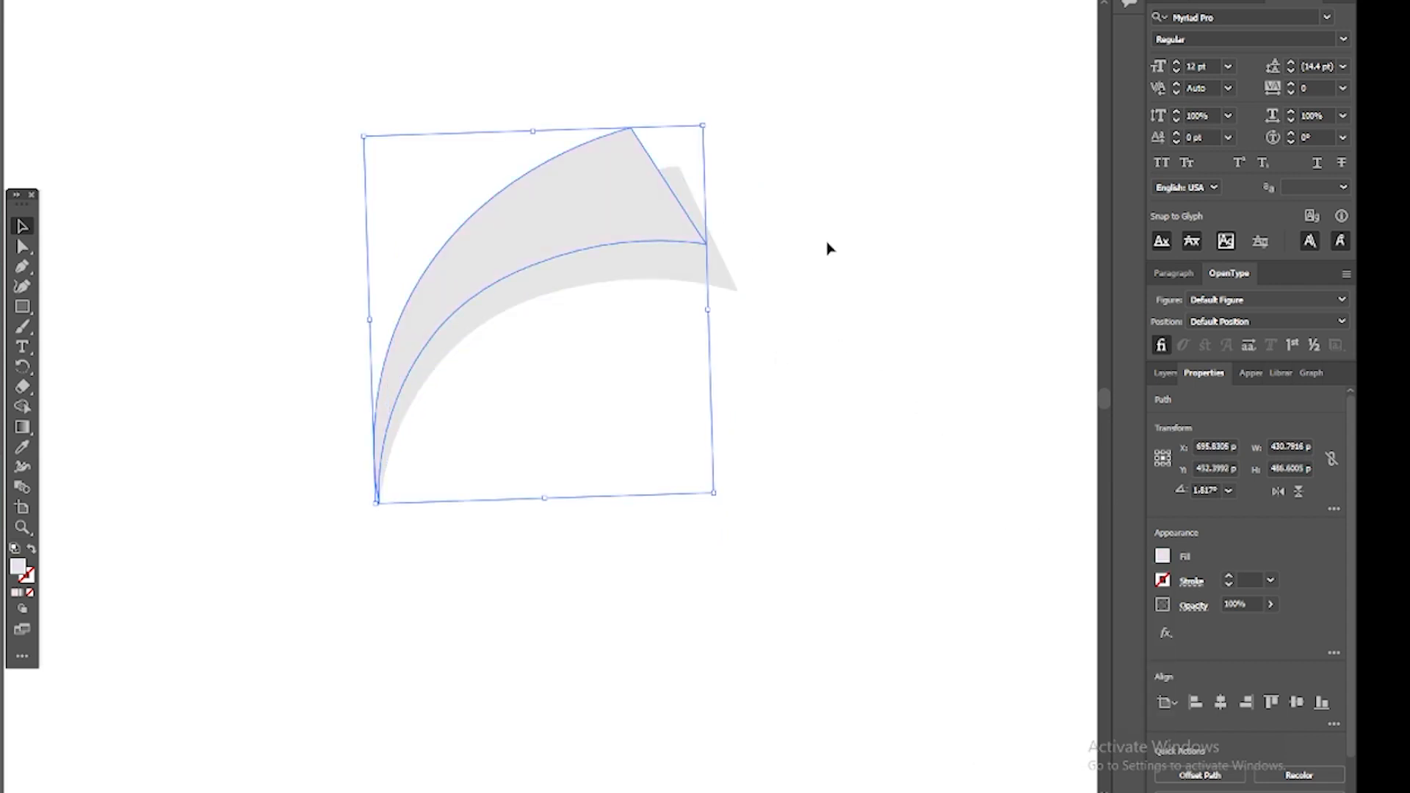
click(829, 246)
click(574, 225)
shift+click(656, 266)
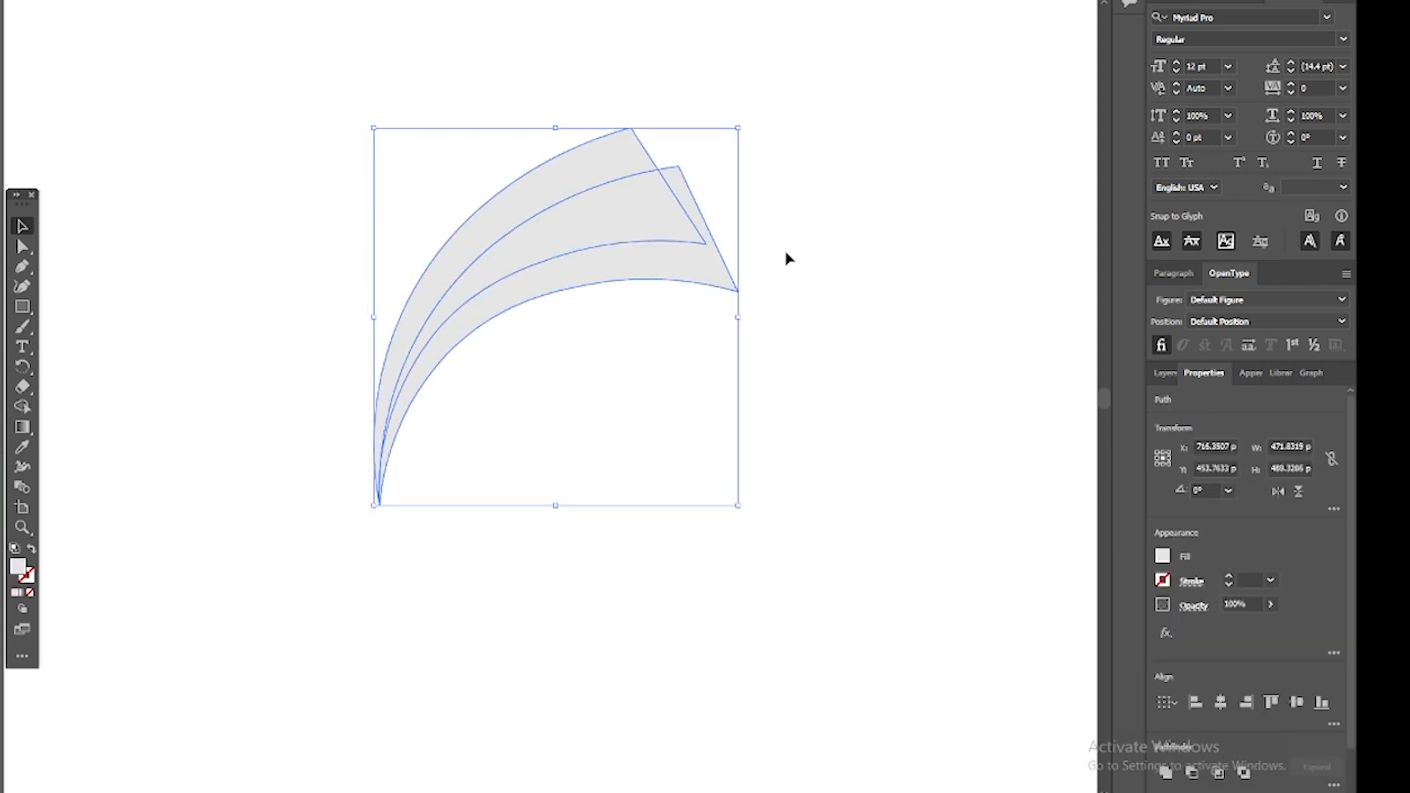
click(846, 283)
Fill the rear curved shape with the lightest gray swatch so it contrasts with the front shape
click(677, 268)
click(1164, 558)
click(1113, 665)
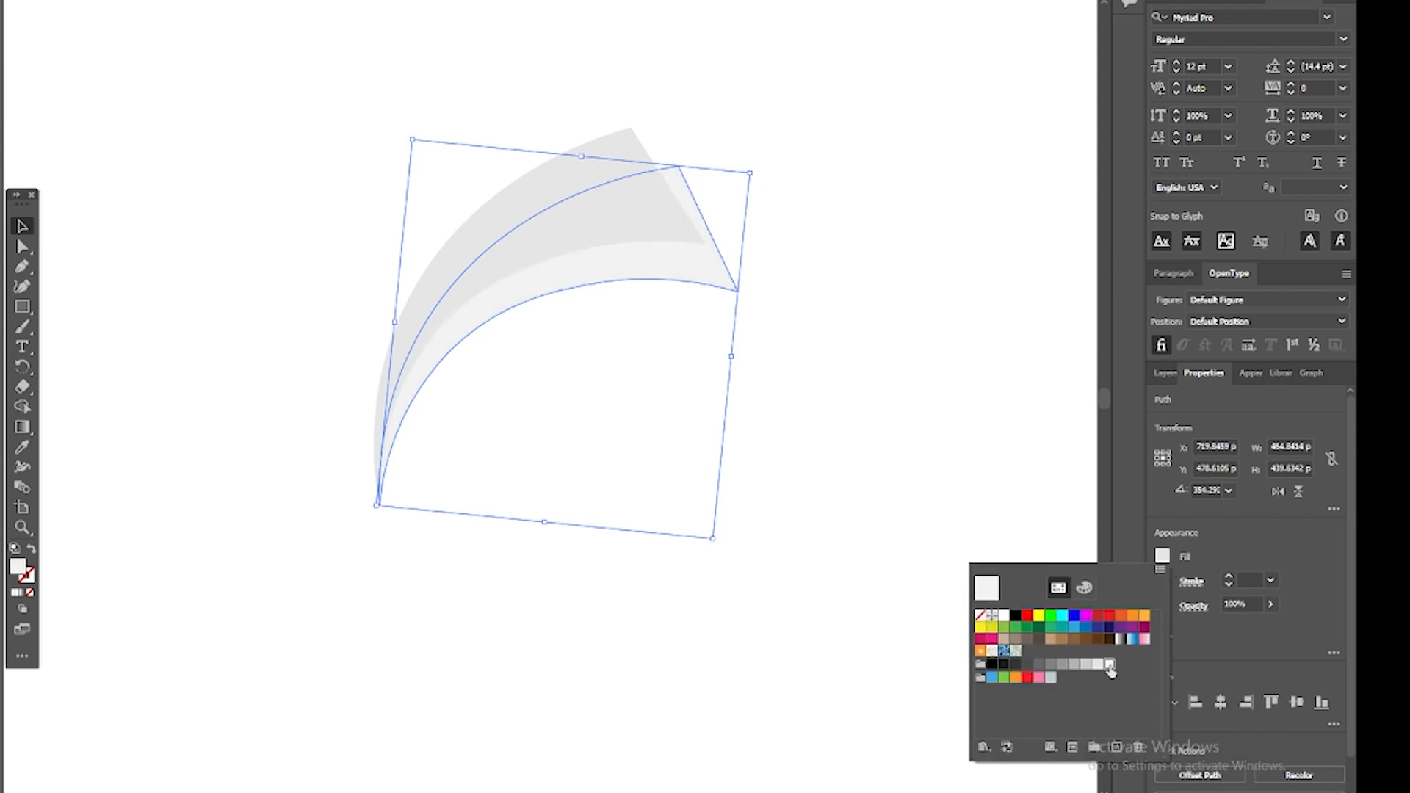
click(910, 399)
Group the two gray curved shapes and scale the group down to about 189 × 196 px
click(485, 128)
click(610, 202)
shift+click(677, 271)
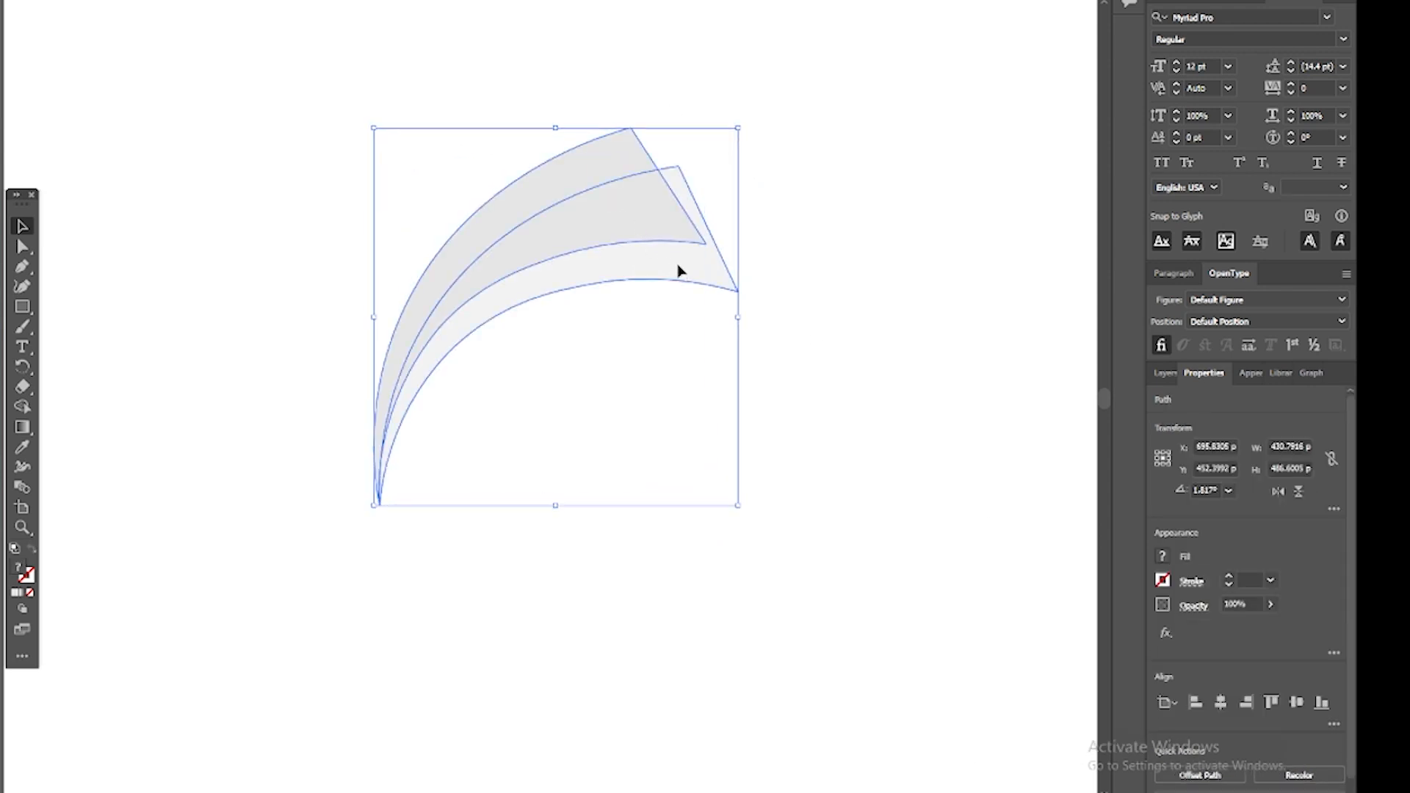
key(a)
key(v)
click(727, 419)
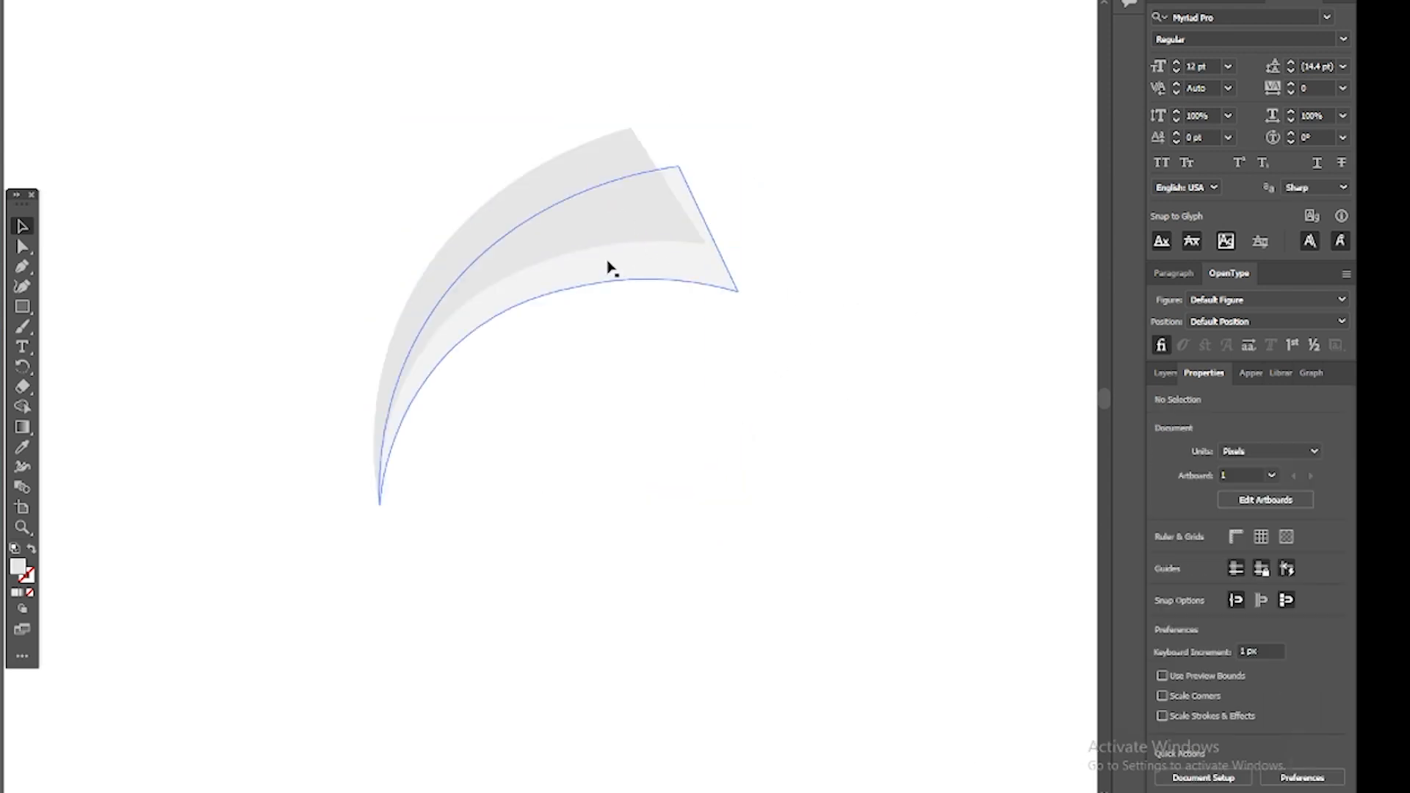
click(592, 235)
drag(740, 126, 397, 284)
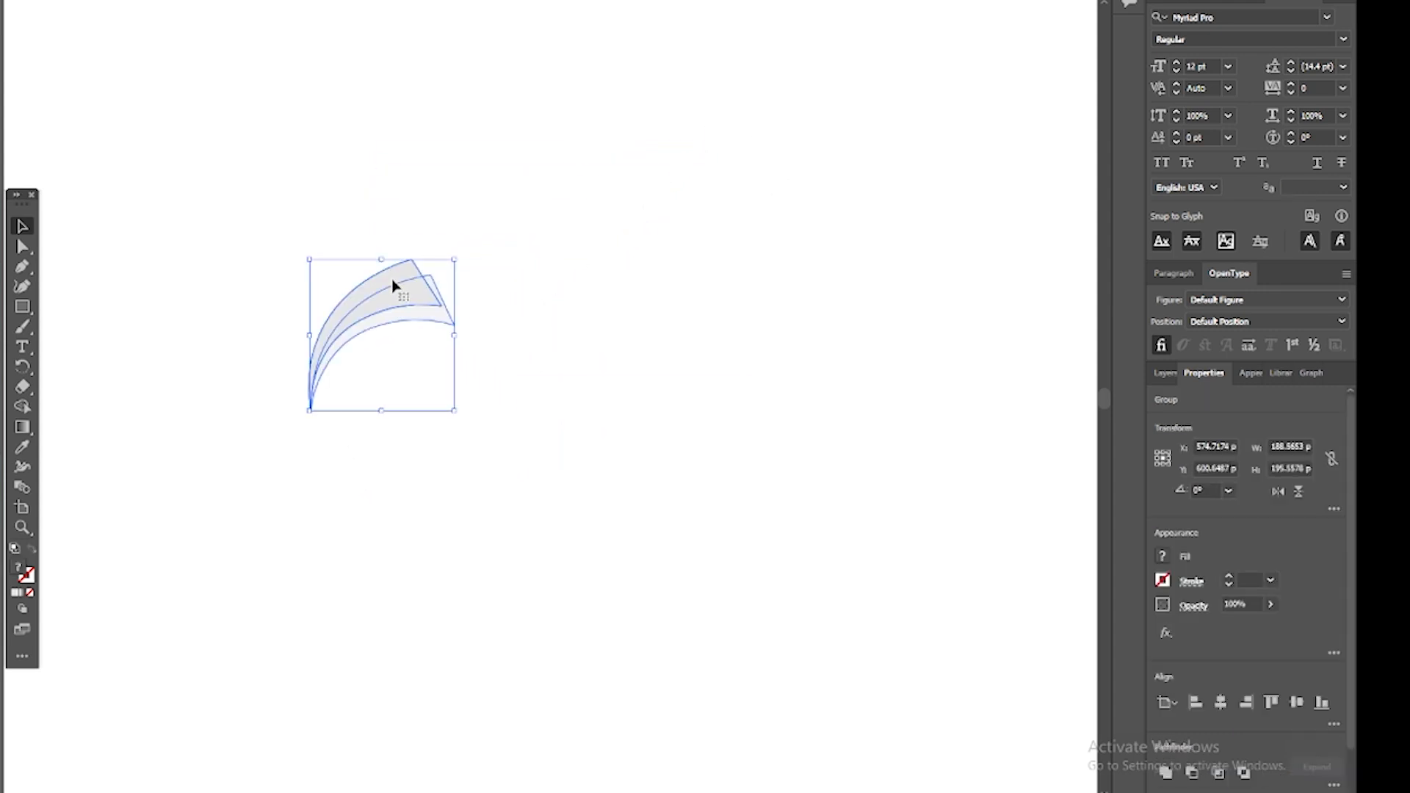
click(607, 329)
Draw a 175 px circle and place it over the wide end of the curved gray group
drag(22, 306, 81, 340)
drag(436, 231, 573, 367)
key(v)
drag(518, 305, 489, 288)
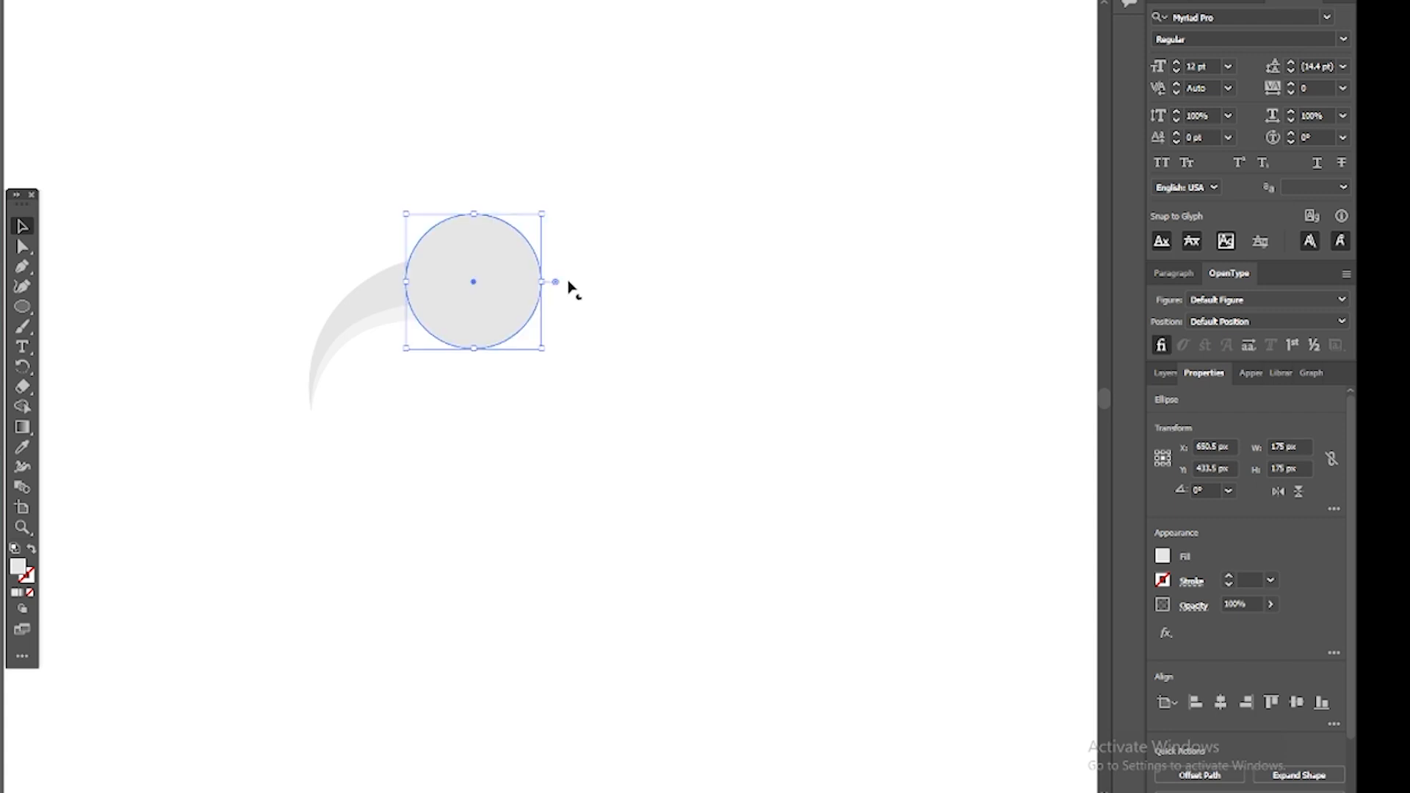
key(p)
click(474, 348)
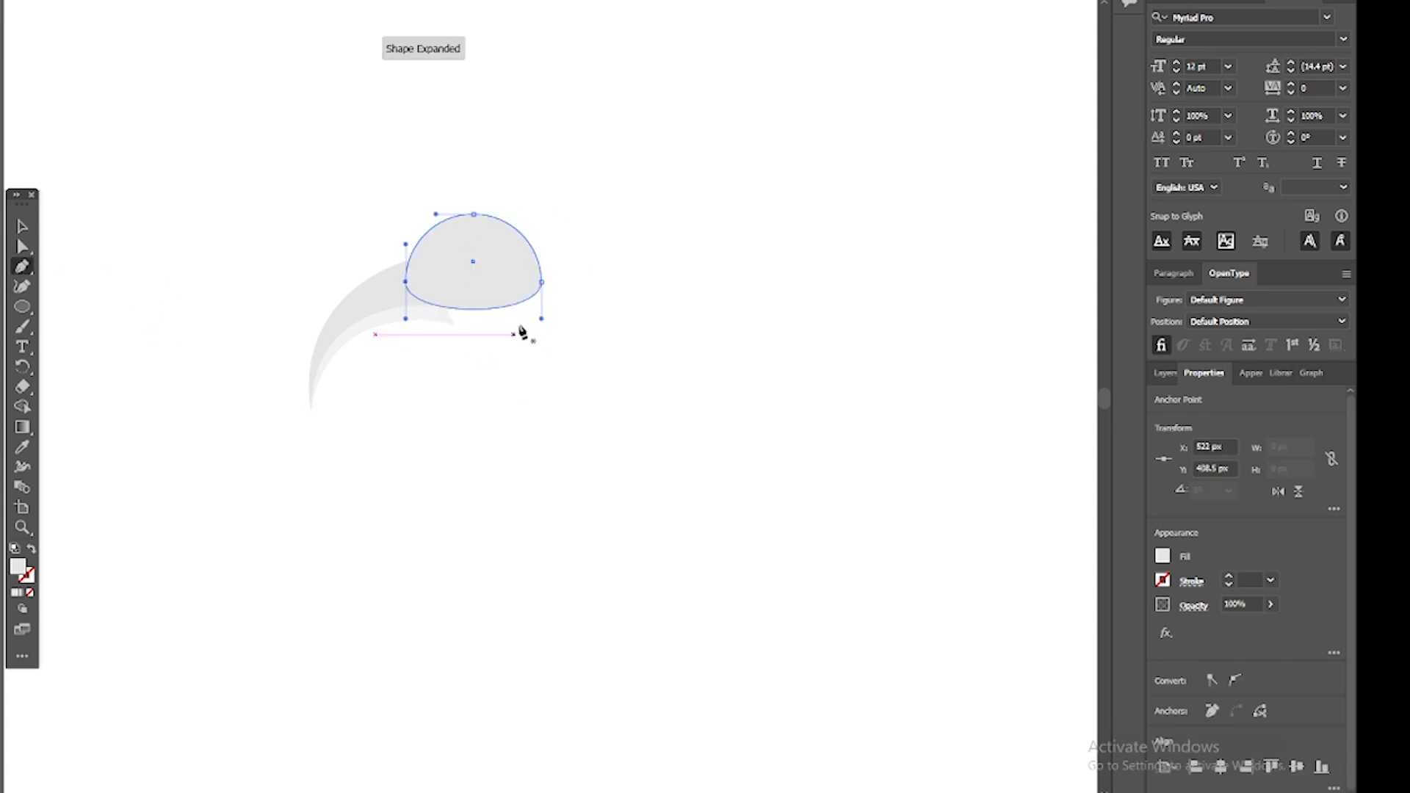
key(ctrl+z)
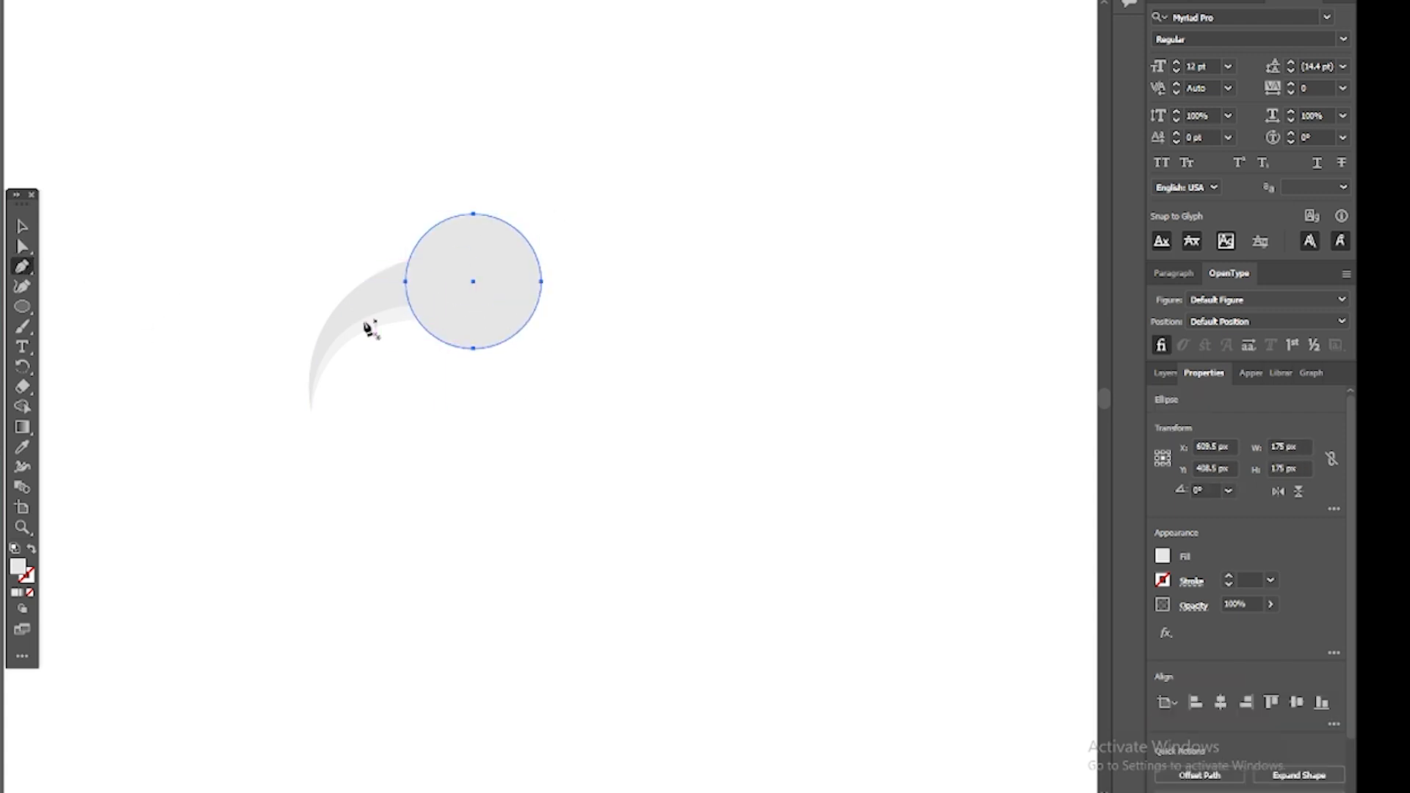
click(474, 349)
key(ctrl+z)
Flatten the circle into an egg-like oval with the Curvature tool, raising its left anchor to the gray shape's upper corner
key(shift+grave)
drag(474, 351, 474, 335)
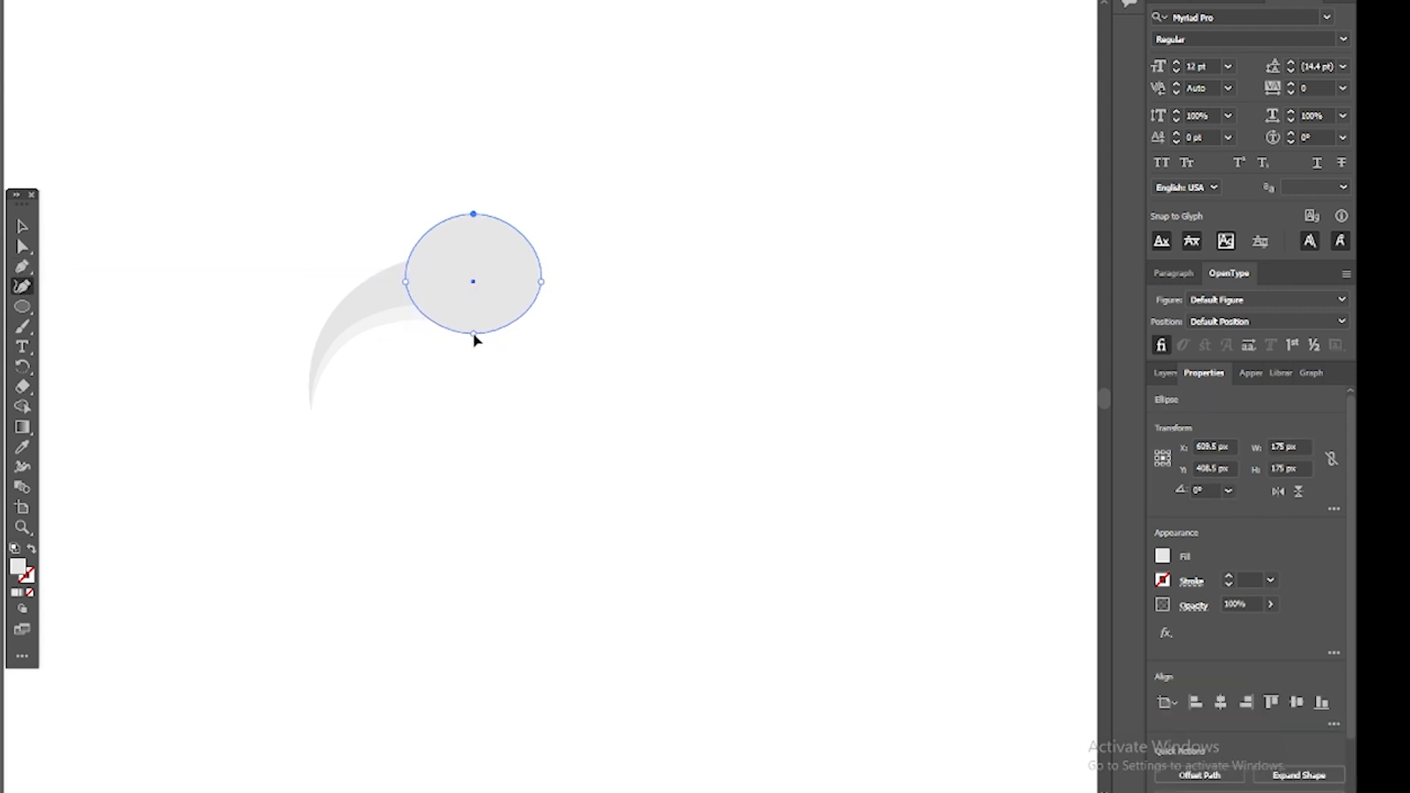
drag(475, 216, 475, 224)
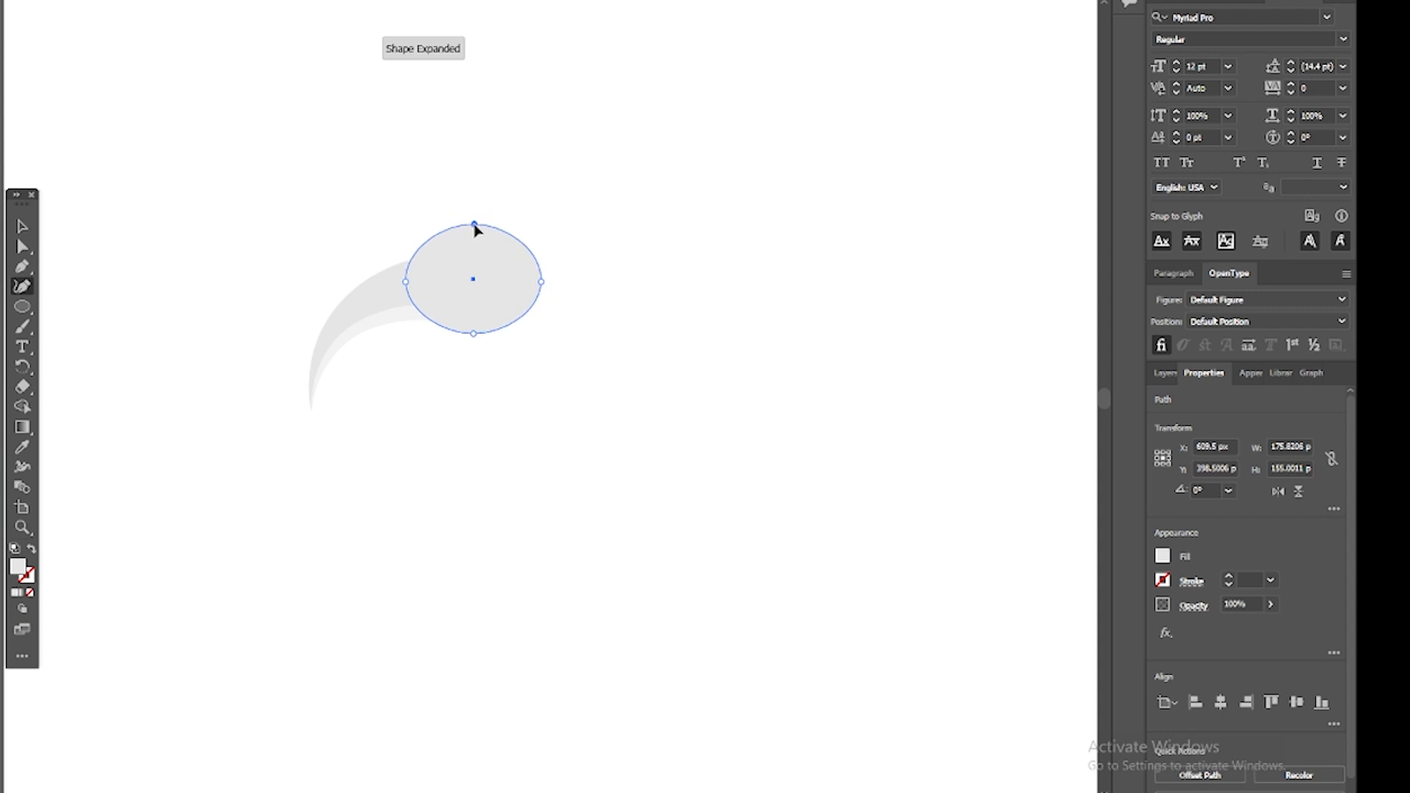
drag(408, 285, 412, 260)
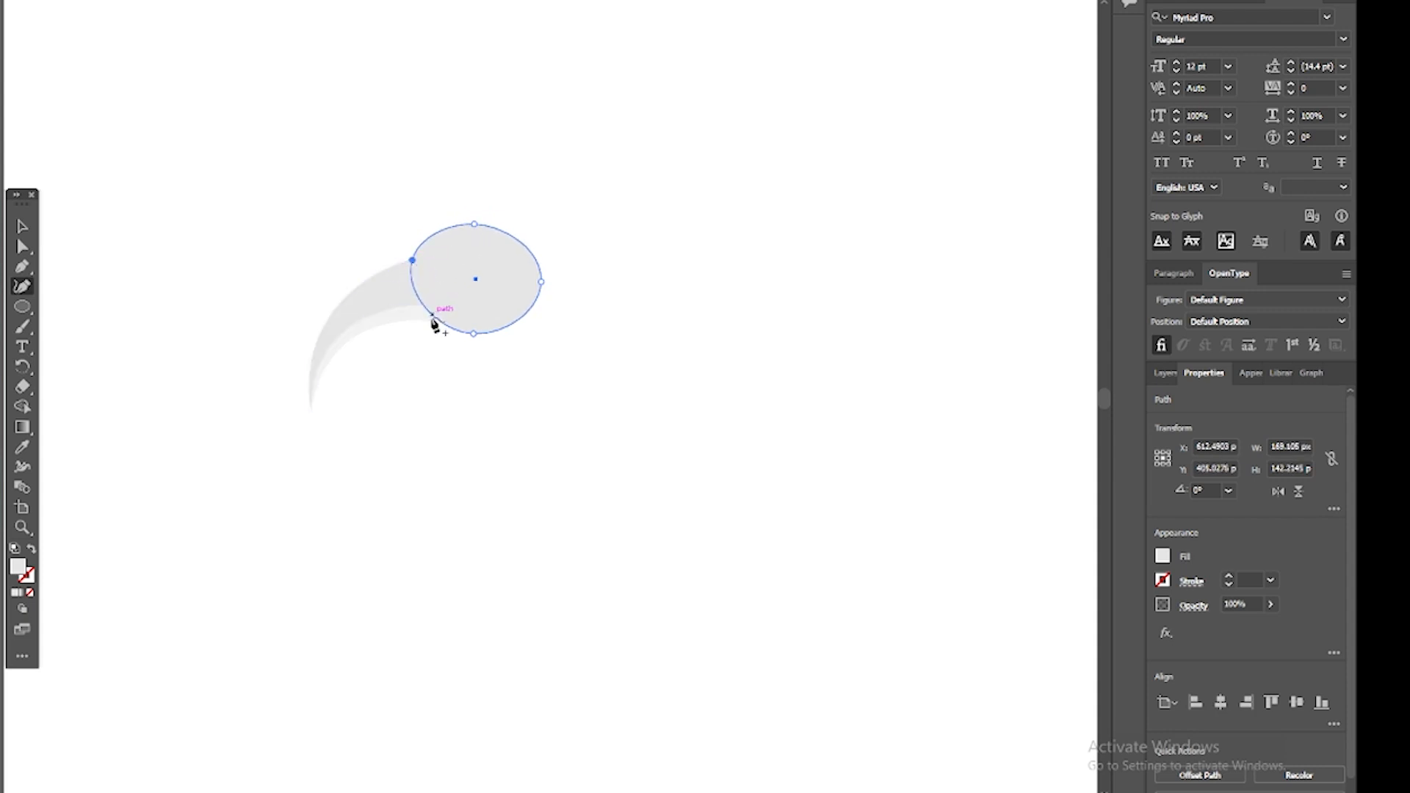
Add anchor points on the oval's left edge and bend it inward into a concave notch facing the gray shape
click(428, 309)
drag(427, 317, 426, 287)
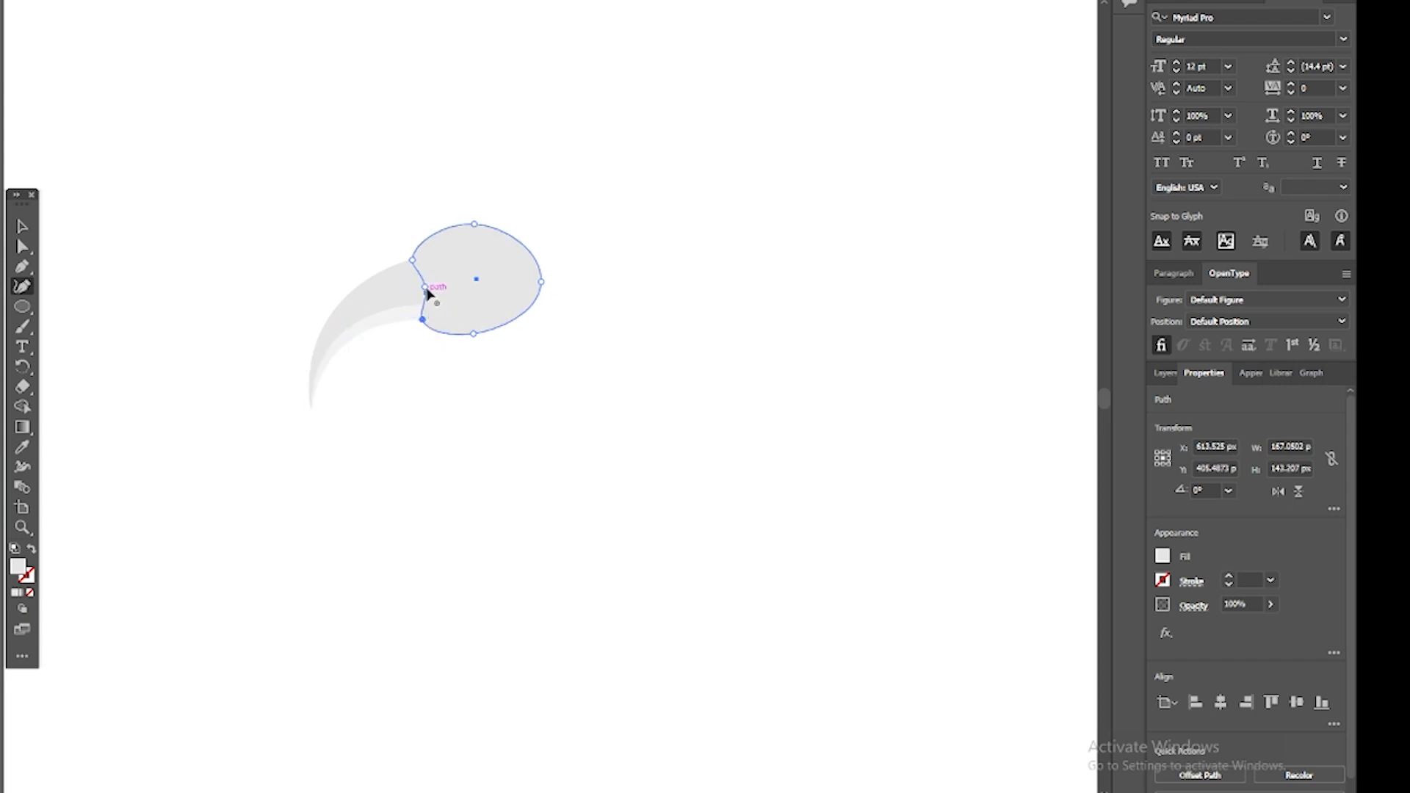
drag(425, 296, 426, 270)
Move the notched oval slightly left so it overlaps the wide end of the curved gray group
key(v)
click(378, 330)
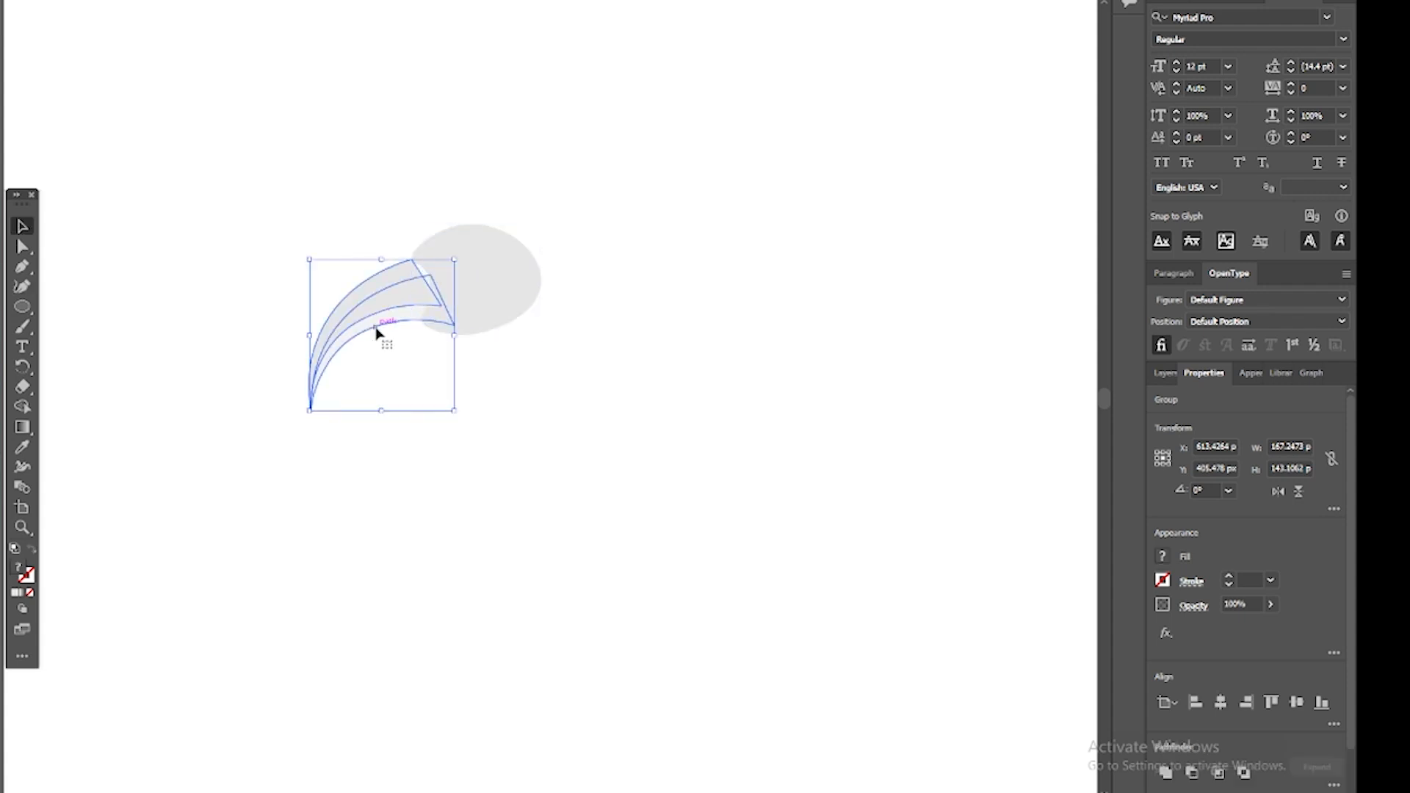
click(734, 321)
drag(504, 290, 491, 282)
click(647, 304)
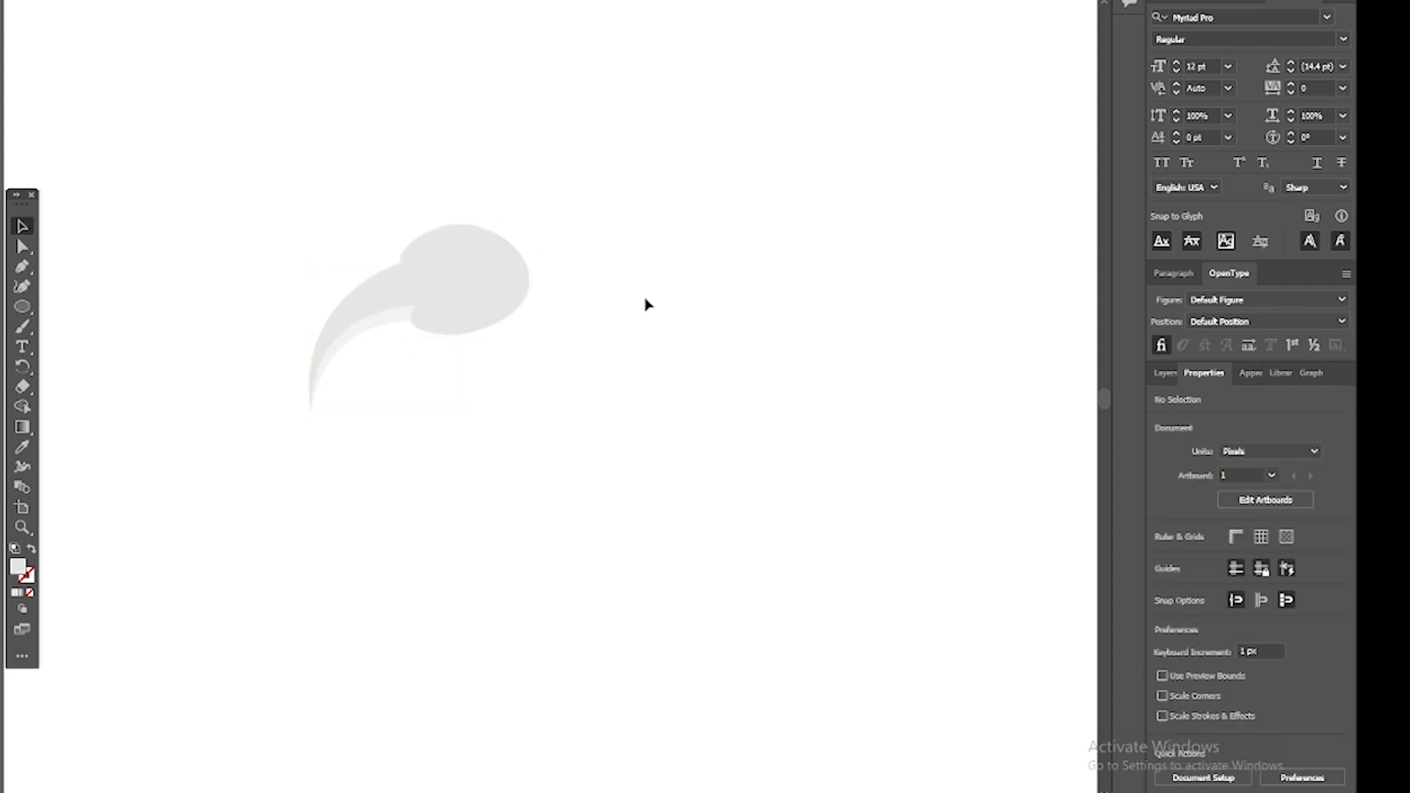
Fill the notched oval with a pale pink picked from the color spectrum and deselect it
click(503, 284)
click(1163, 556)
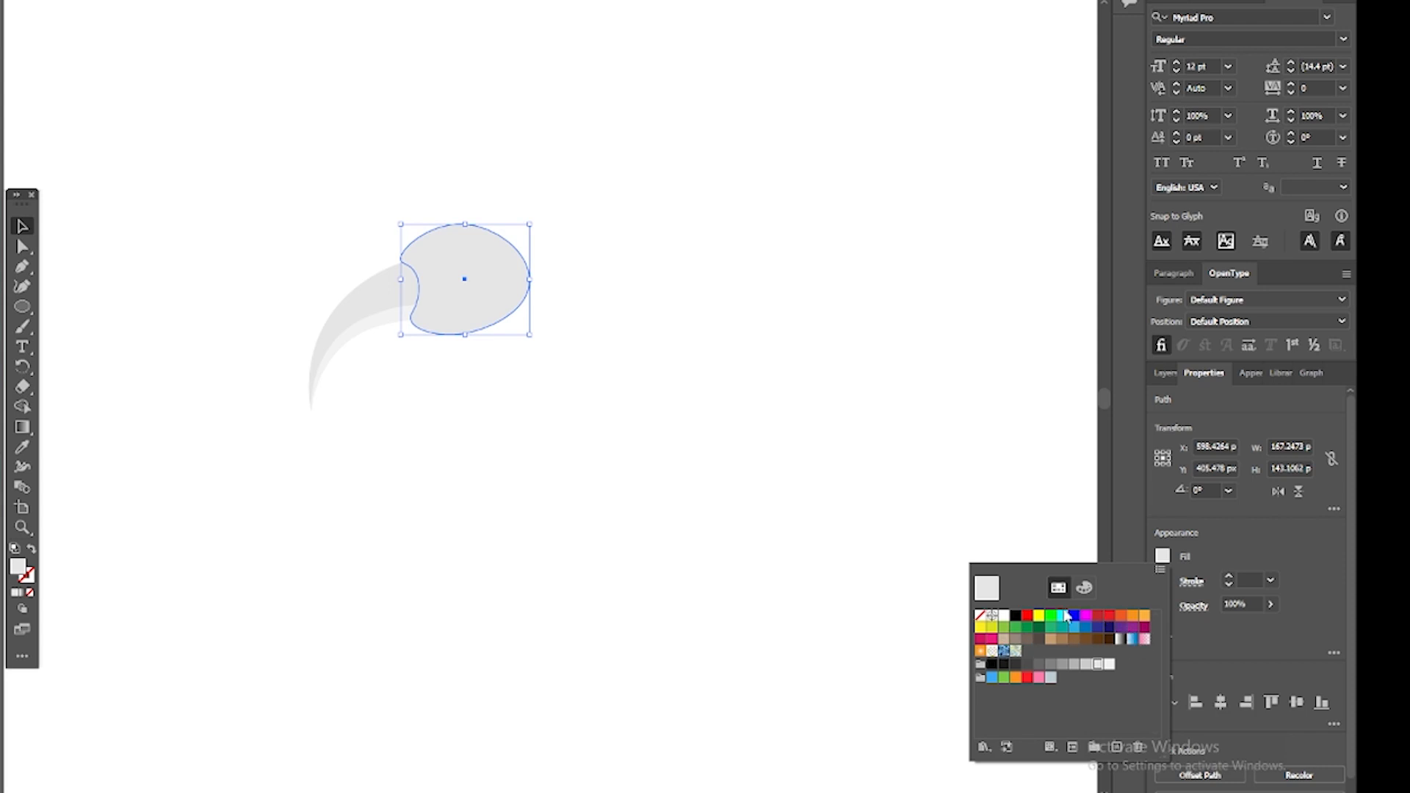
click(1084, 587)
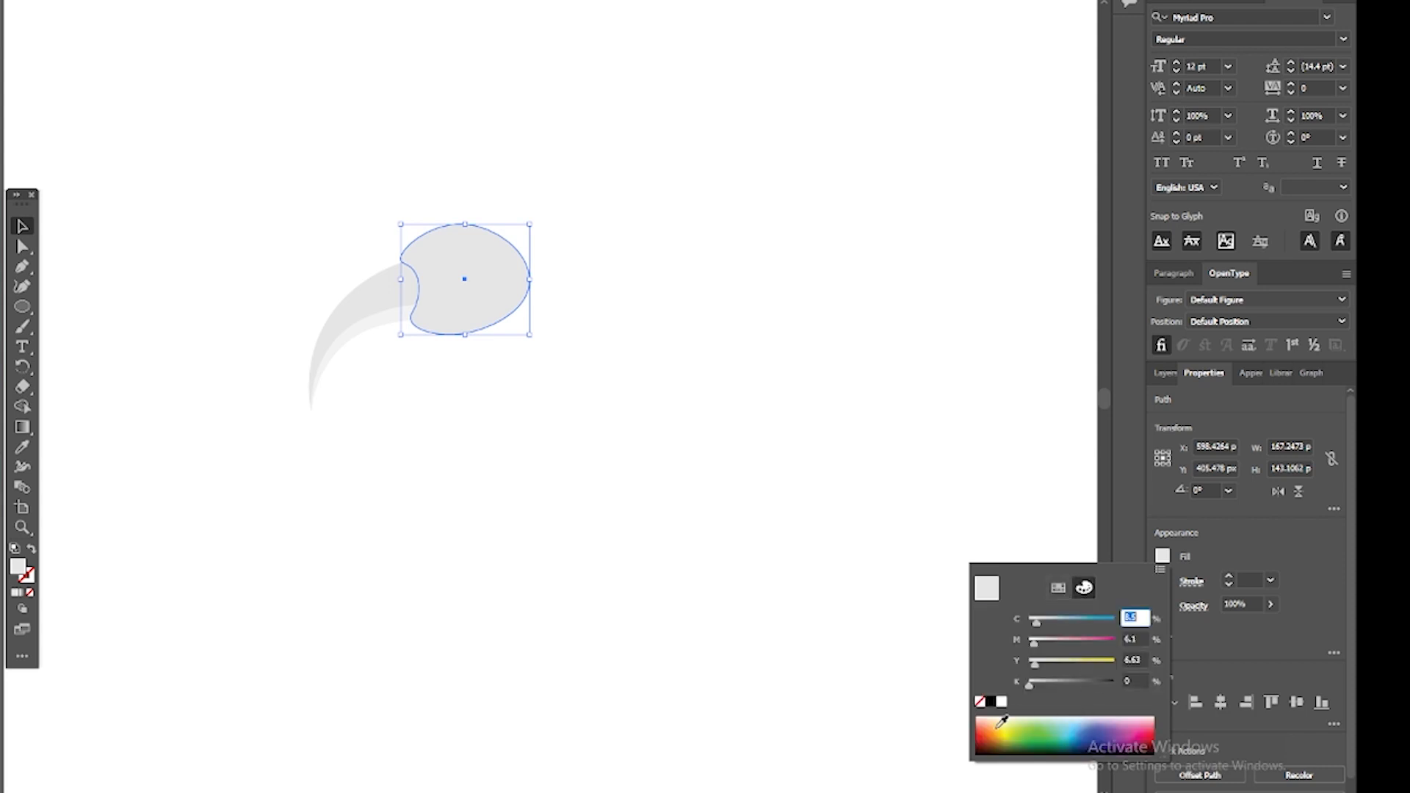
click(1144, 722)
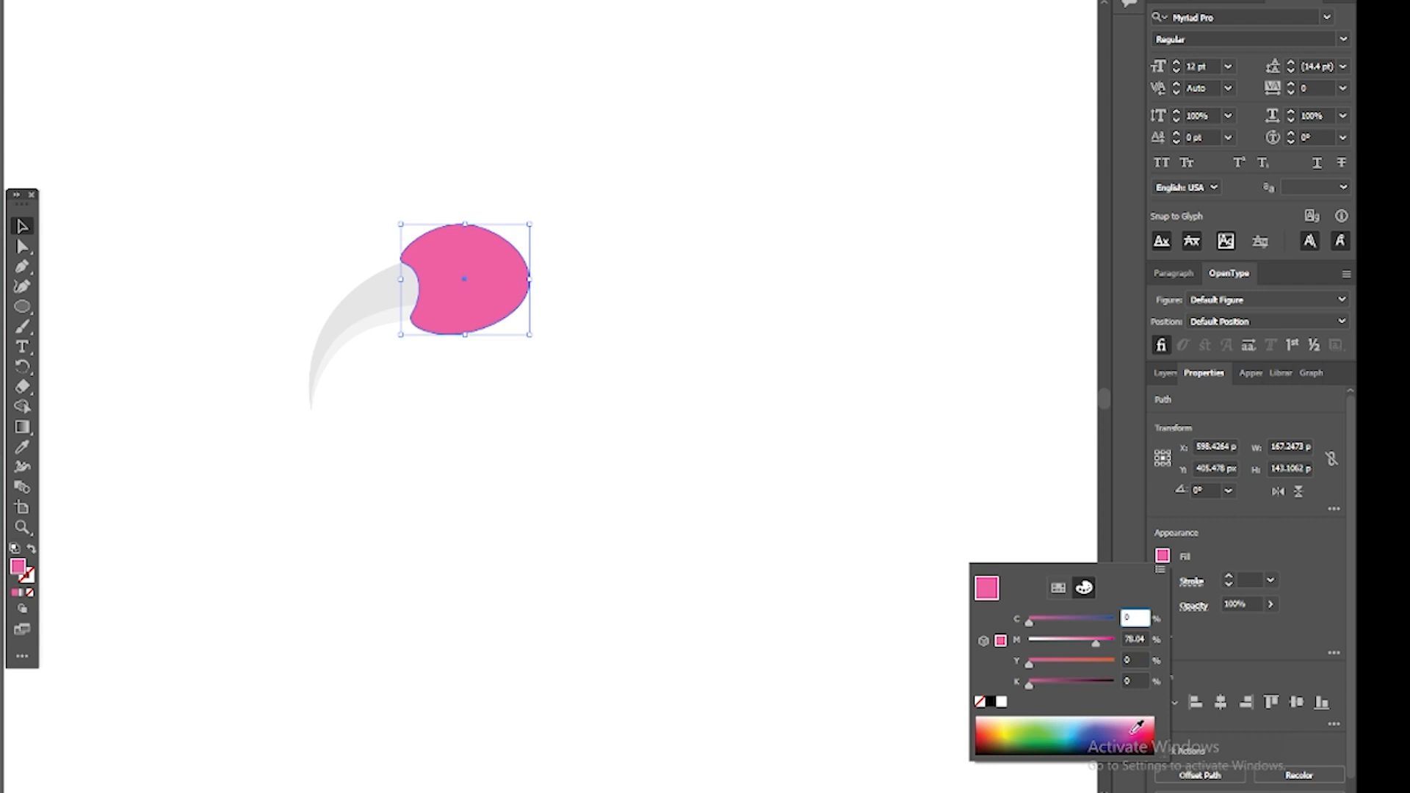
click(1125, 722)
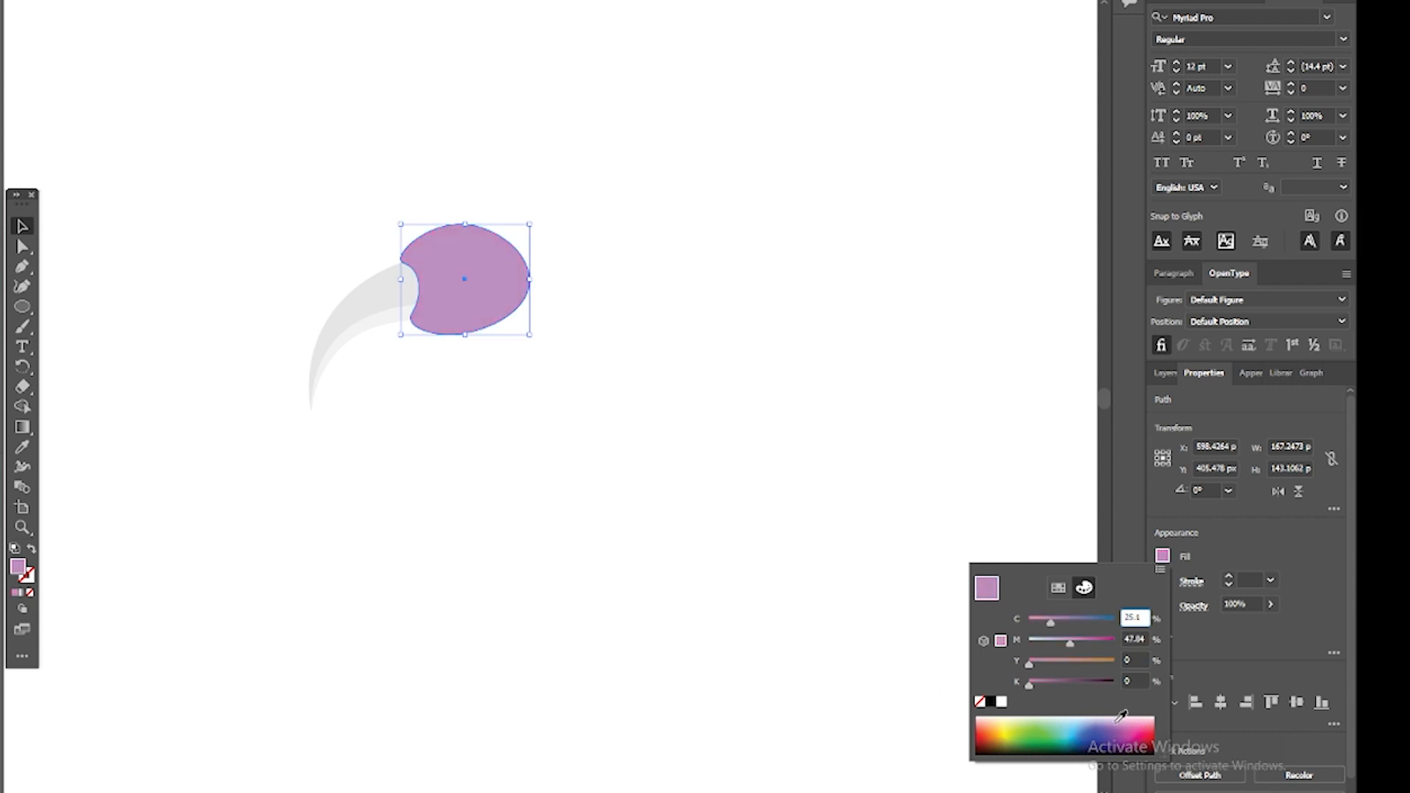
drag(1111, 711, 1130, 711)
click(408, 461)
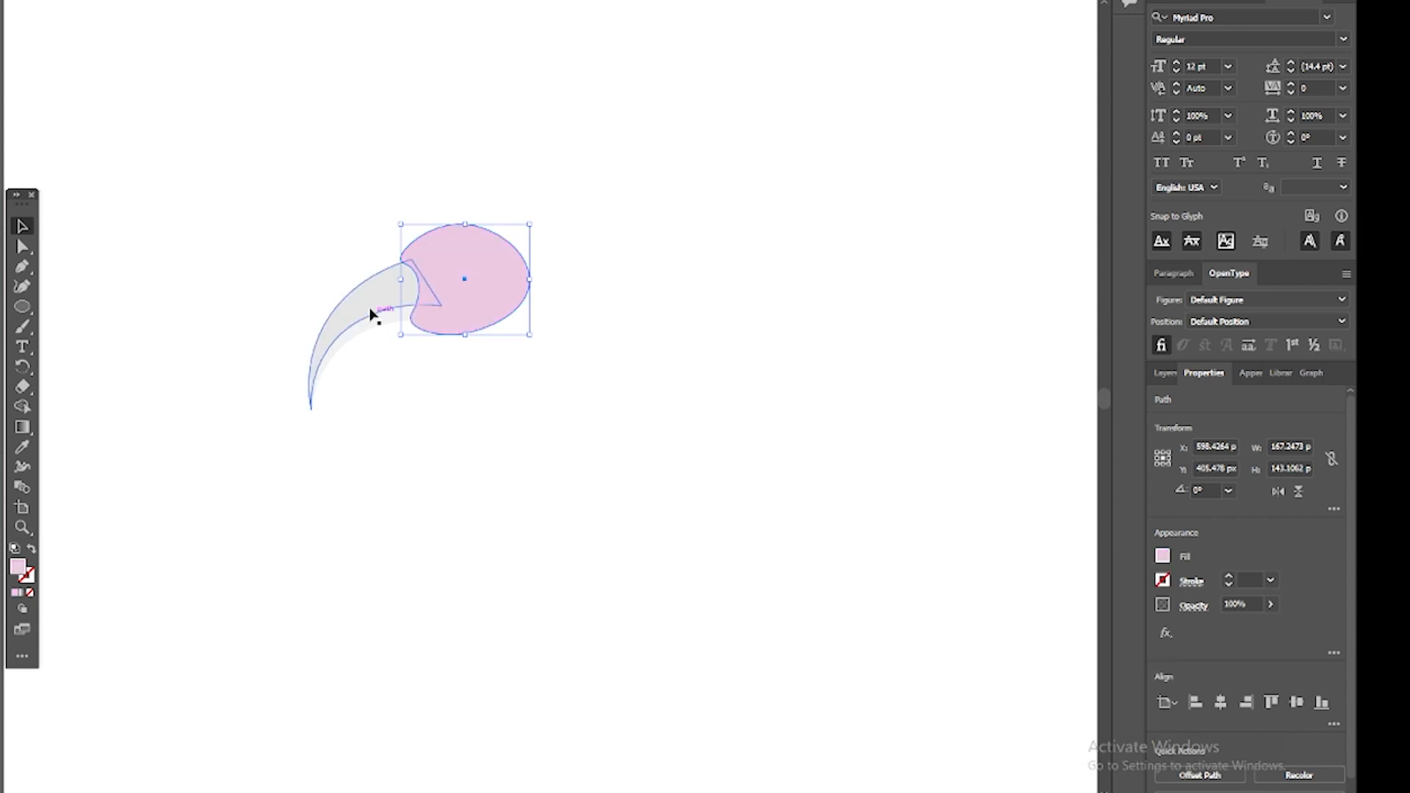
click(371, 312)
click(645, 507)
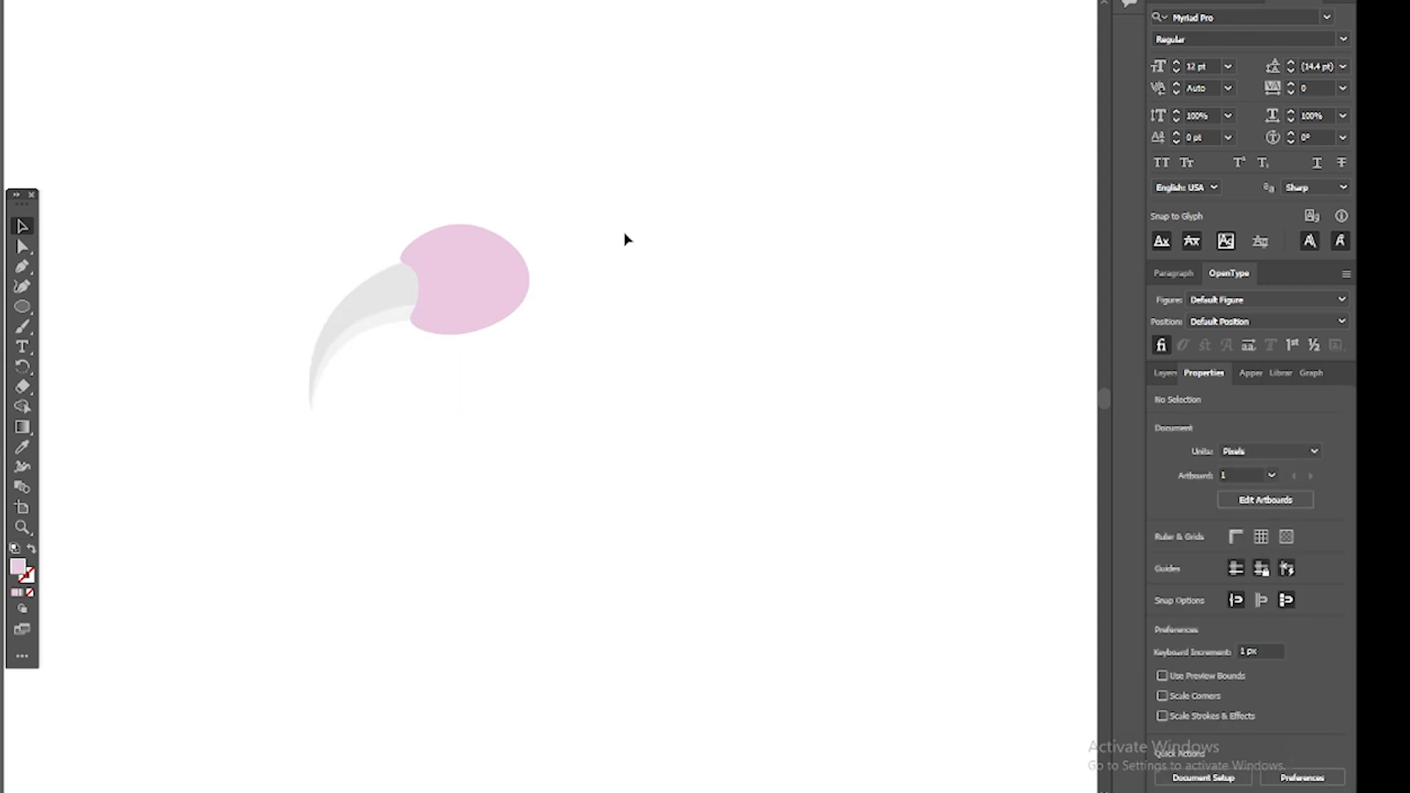
Reshape the pink oval with the Curvature tool into a rounder form of about 170 × 179 px
key(plus)
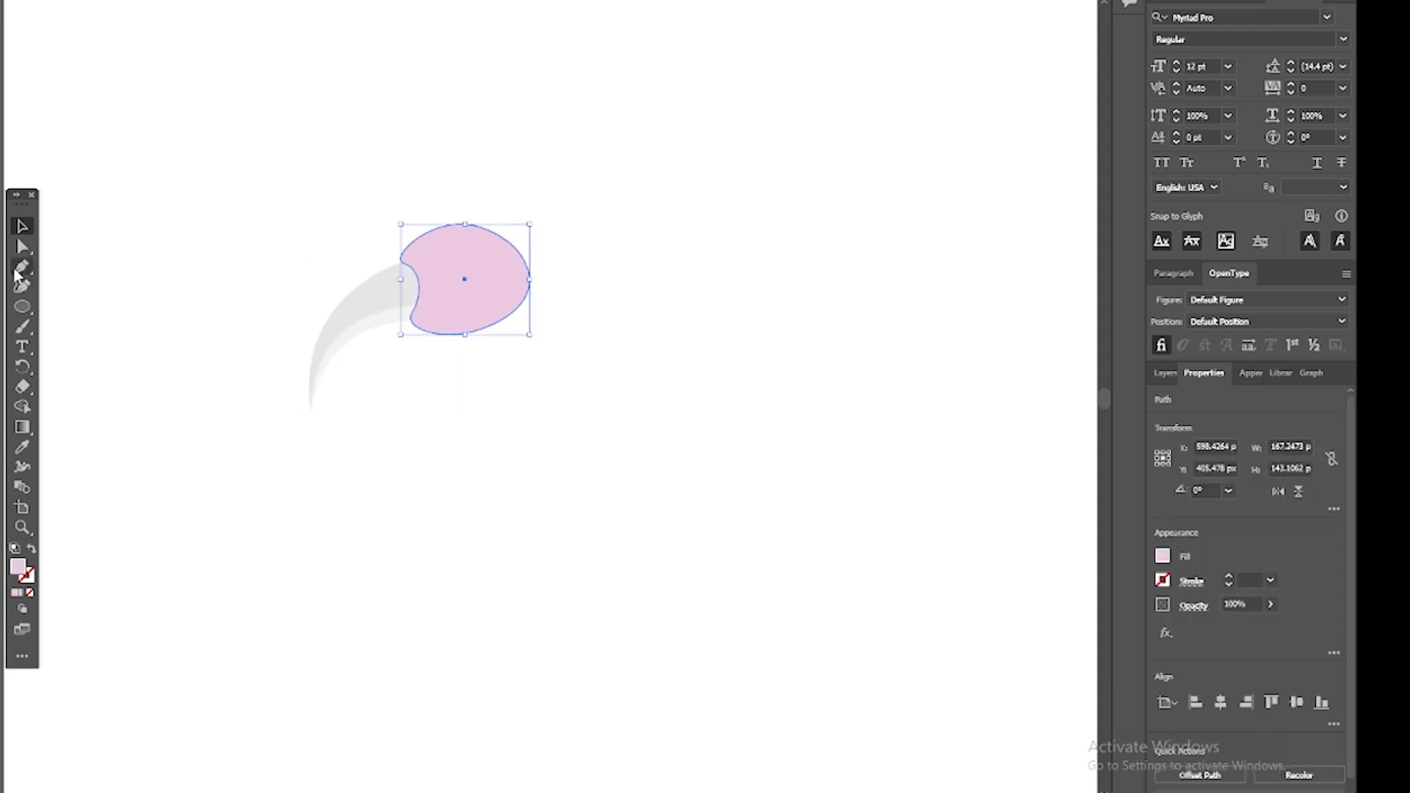
click(510, 243)
mouse_move(514, 244)
mouse_down()
mouse_move(444, 209)
mouse_move(510, 223)
mouse_up()
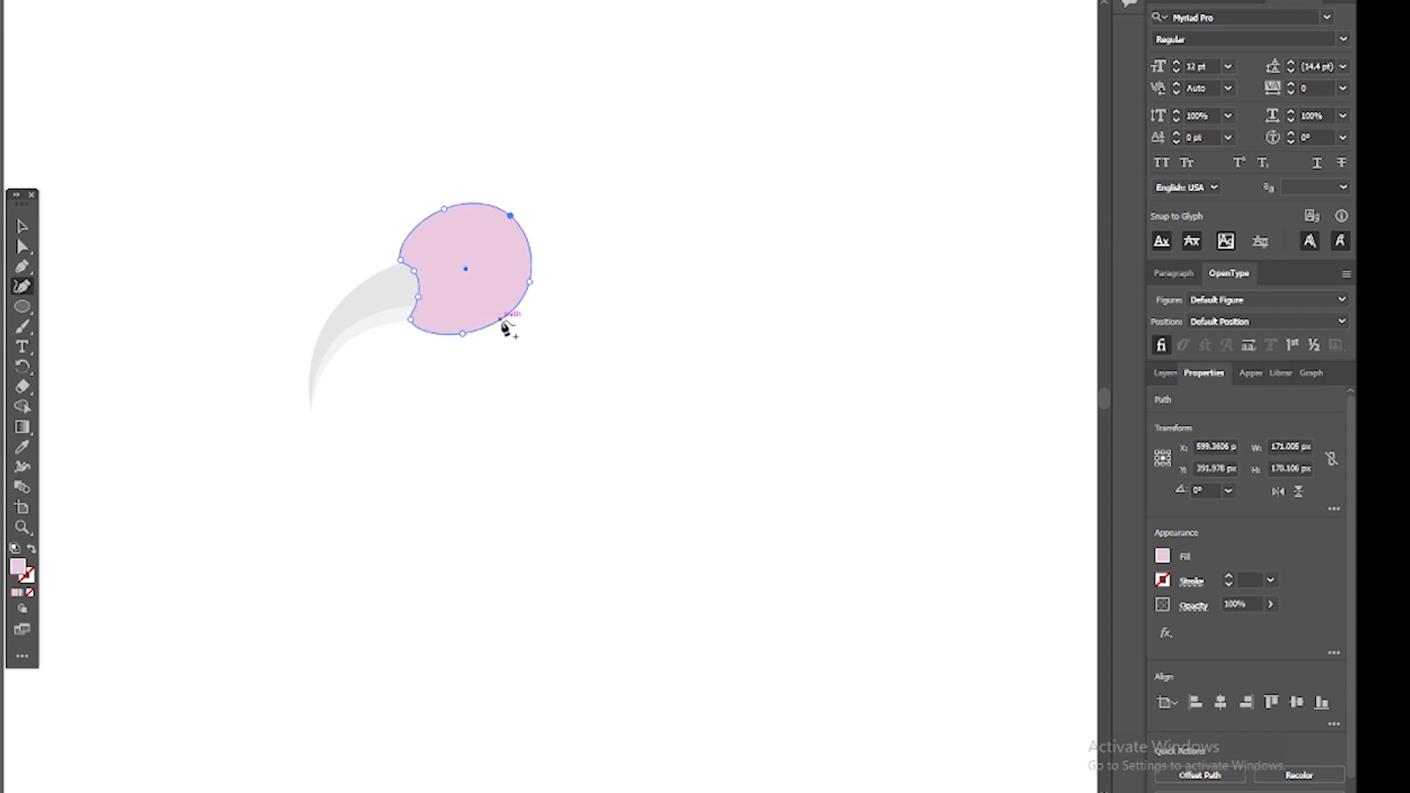
drag(500, 319, 461, 342)
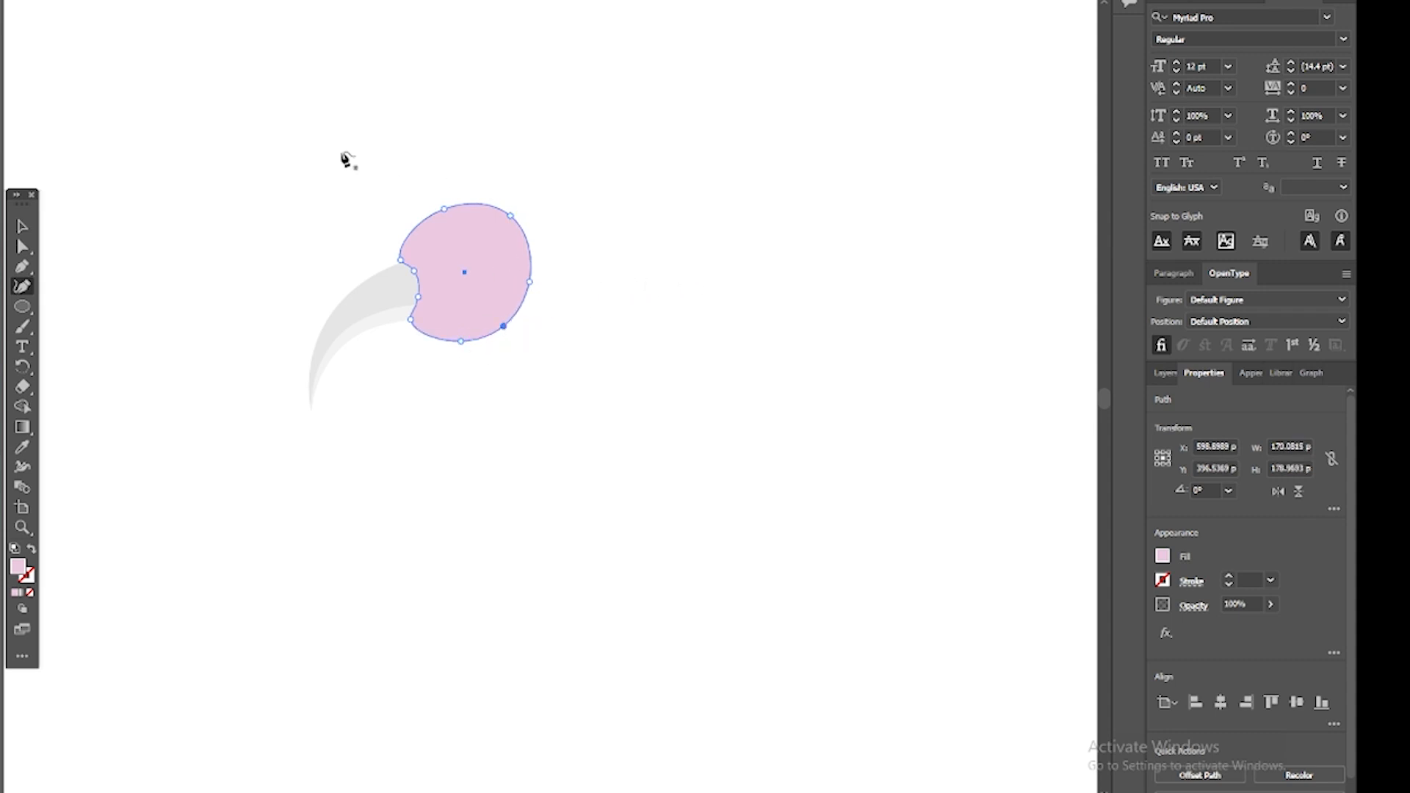
click(23, 228)
click(590, 330)
key(p)
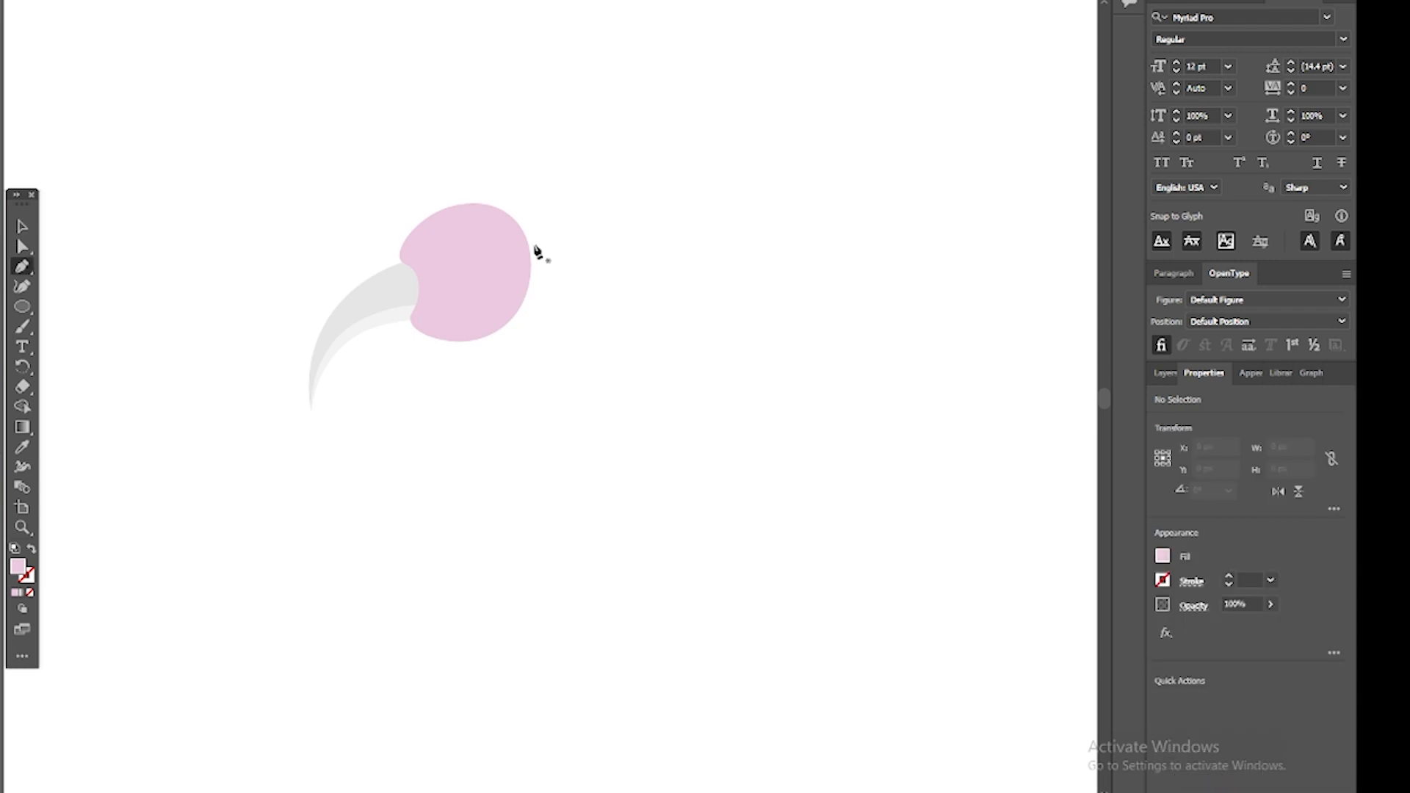
click(516, 209)
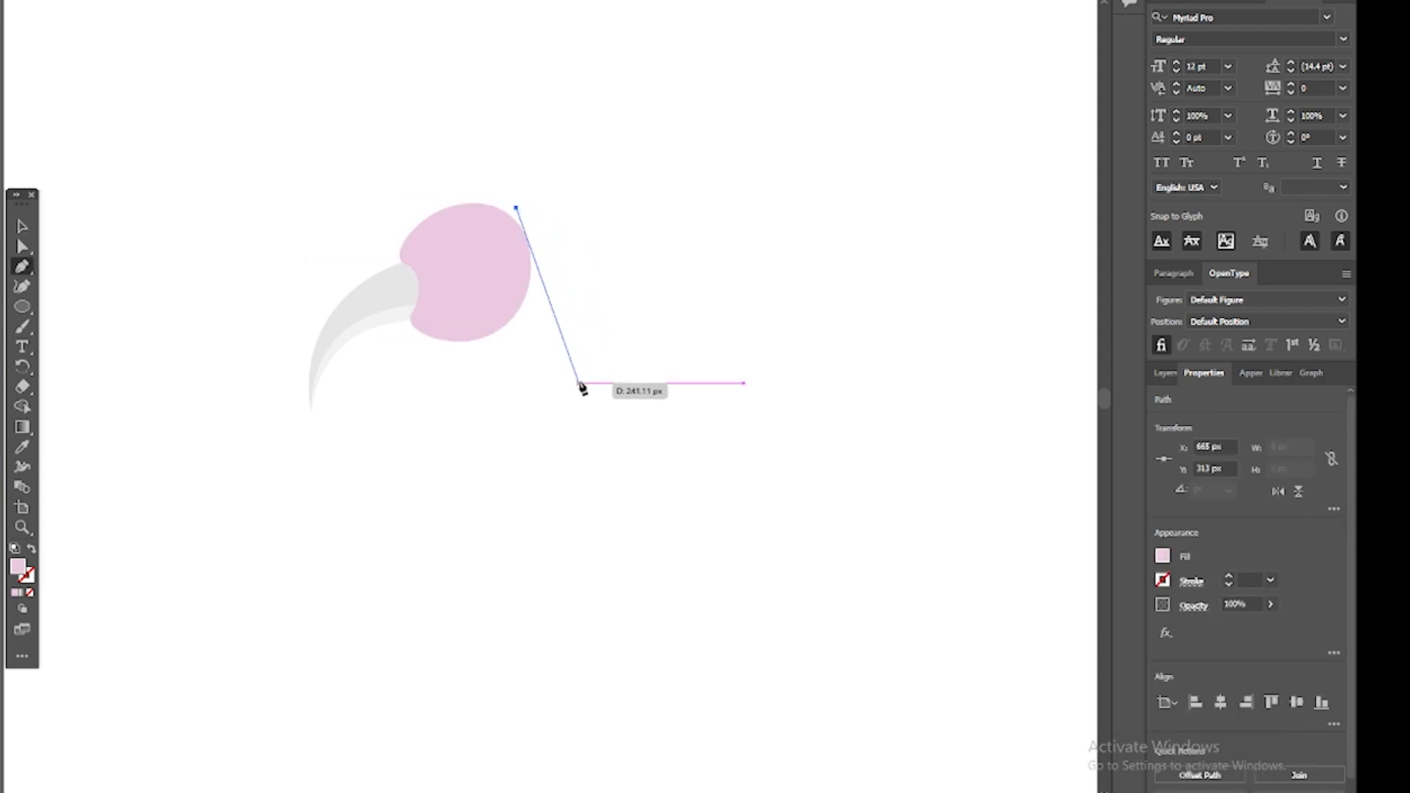
key(ctrl+z)
Draw a tall pink rectangle of about 43 × 346 px and place it just right of the rounded pink shape
click(24, 307)
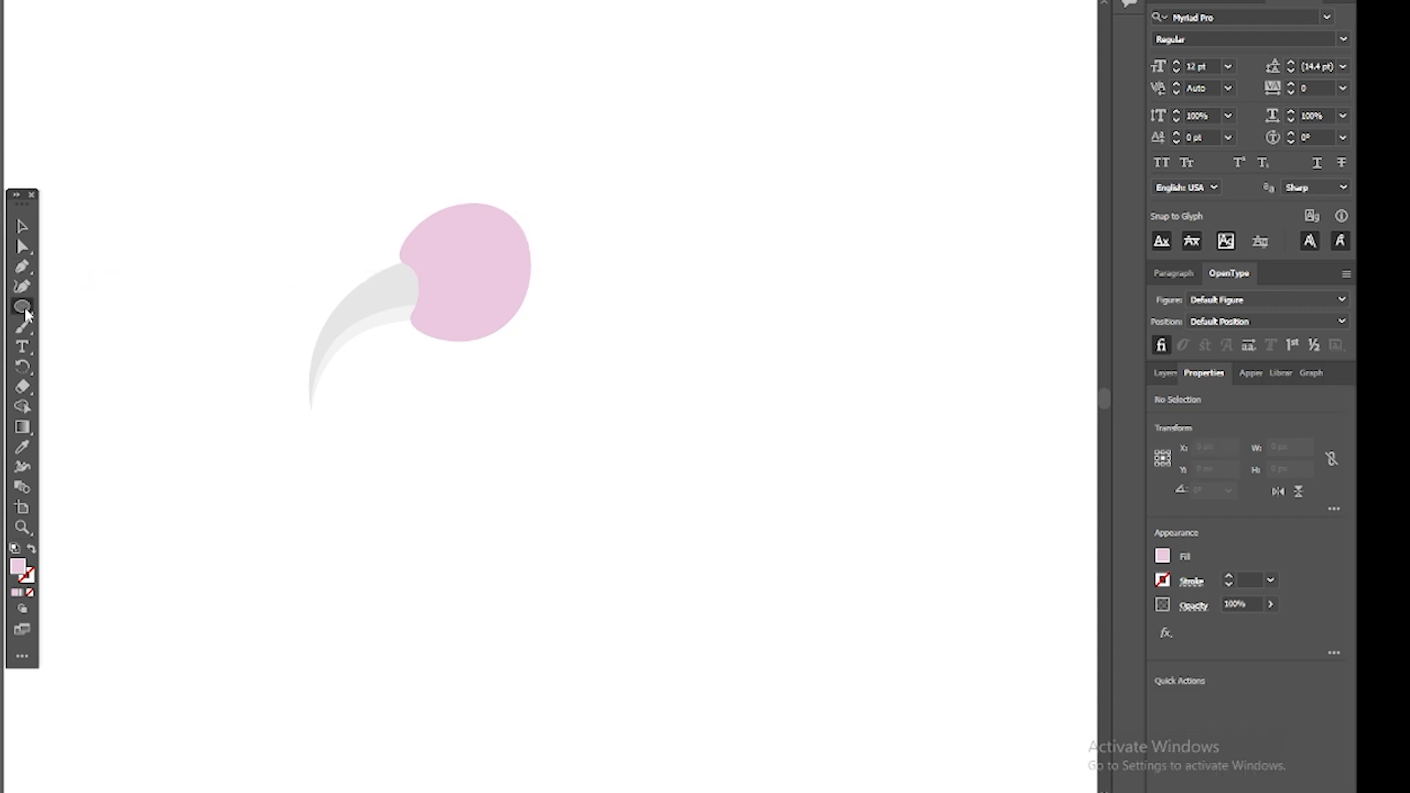
click(83, 314)
drag(551, 223, 586, 491)
key(v)
drag(572, 428, 562, 467)
Bend the upper half of the tall pink rectangle into a curved neck with the Curvature tool
click(23, 287)
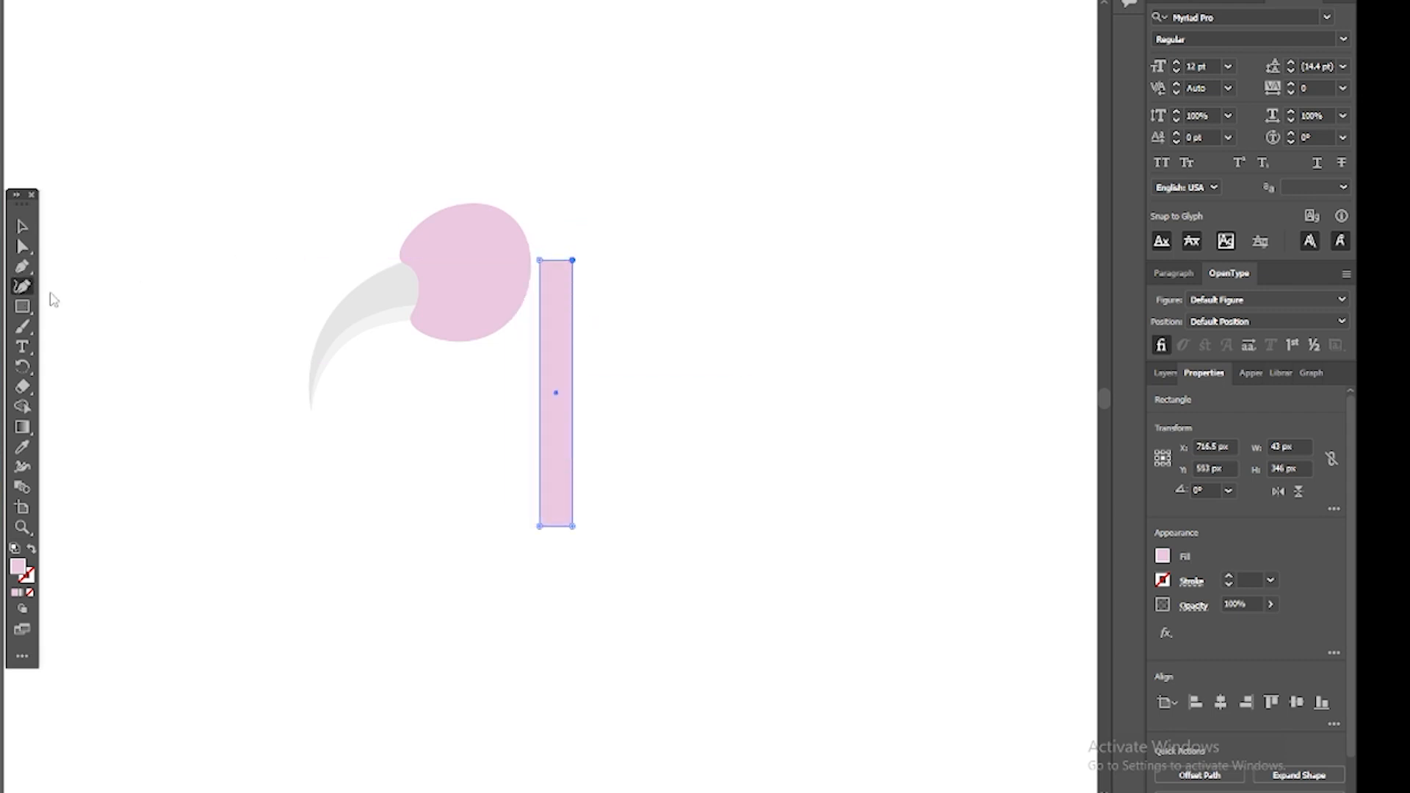
drag(539, 262, 540, 264)
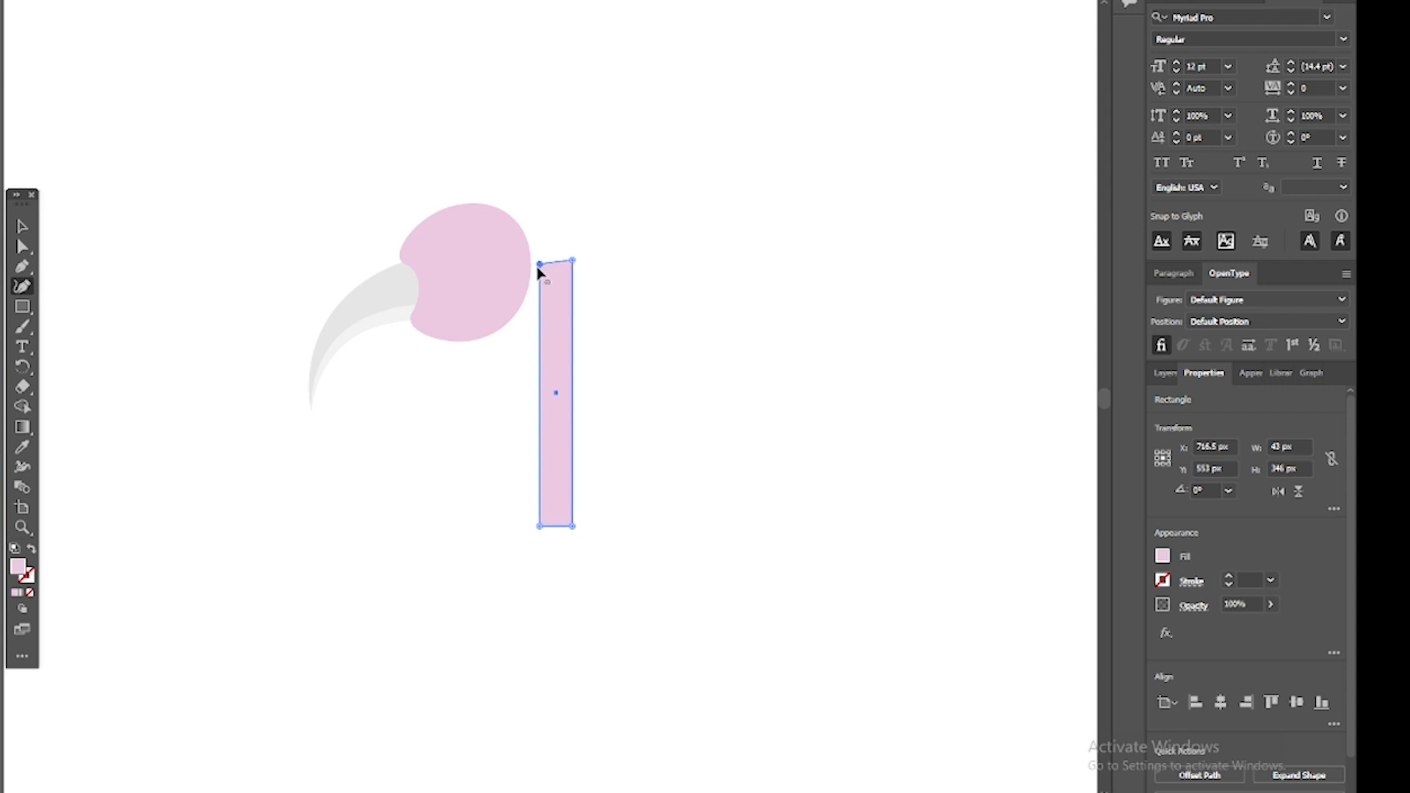
click(573, 288)
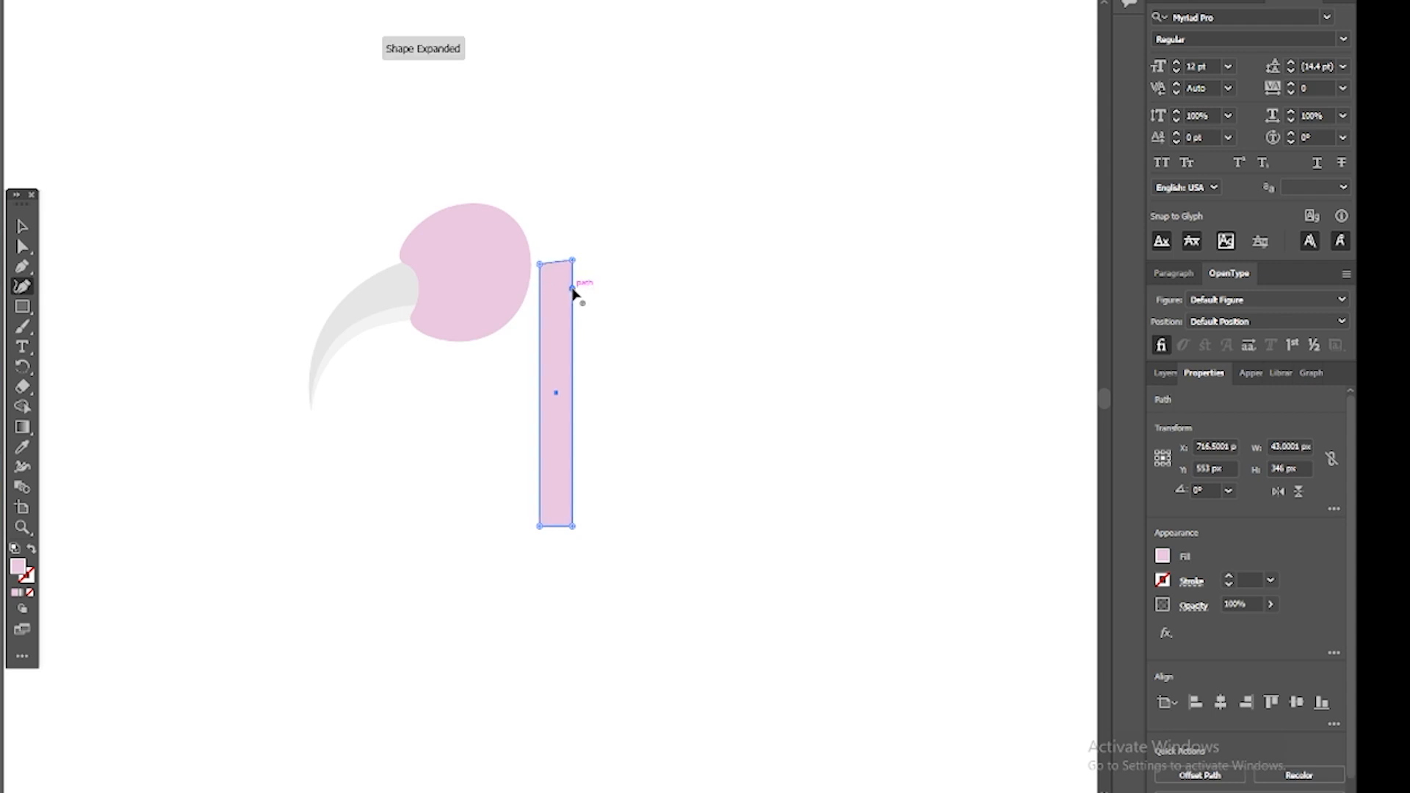
click(539, 365)
click(540, 314)
drag(540, 316, 548, 316)
drag(572, 261, 564, 257)
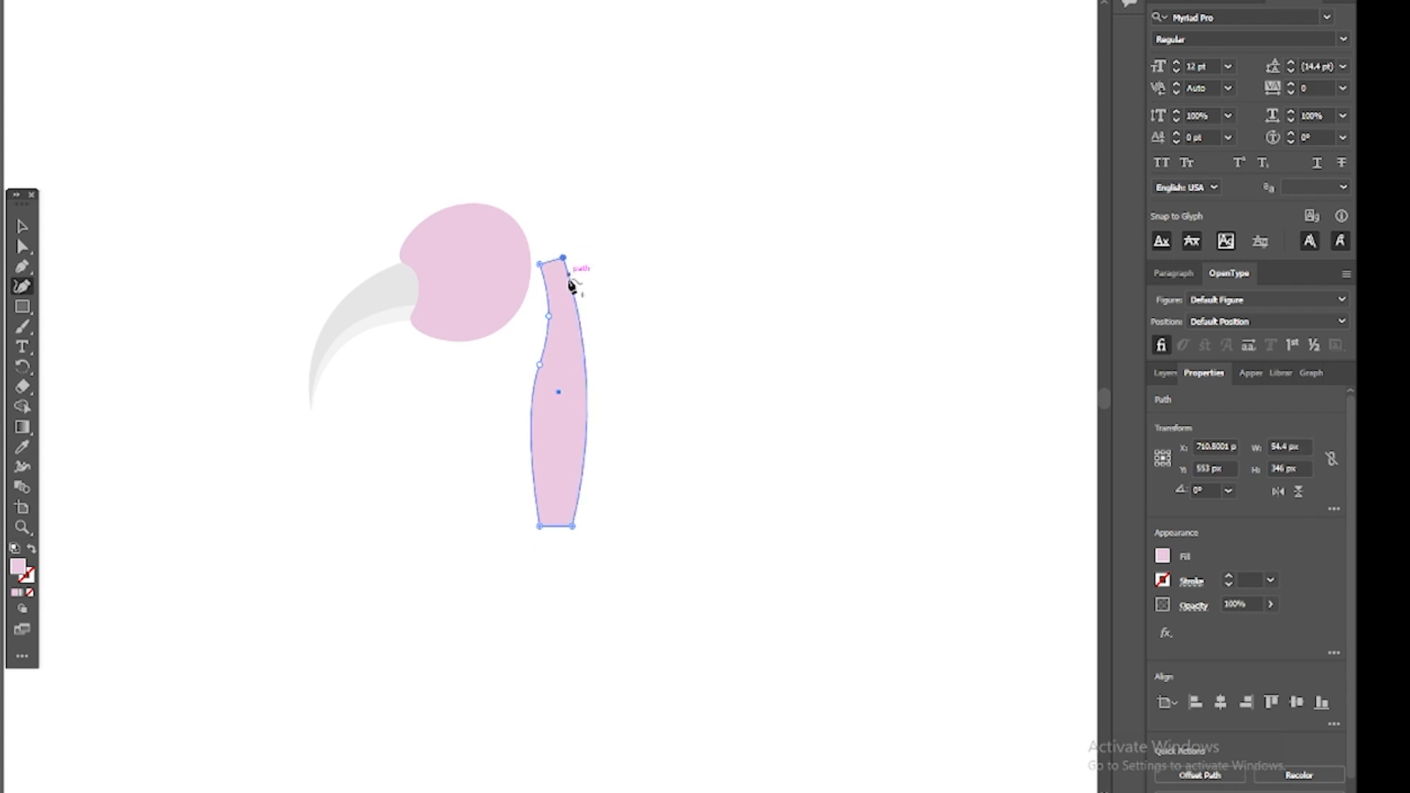
click(583, 329)
drag(583, 329, 571, 330)
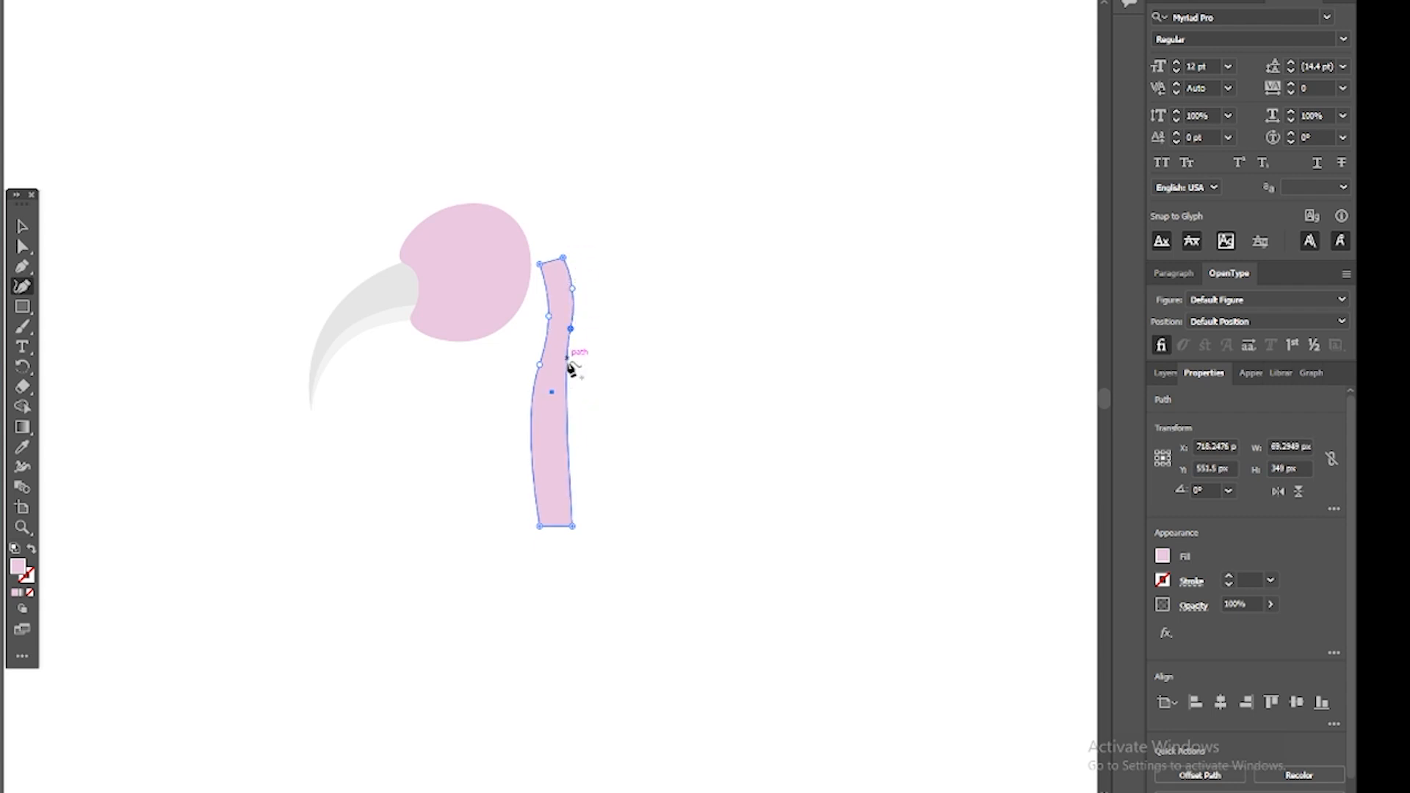
drag(572, 408, 561, 409)
click(563, 374)
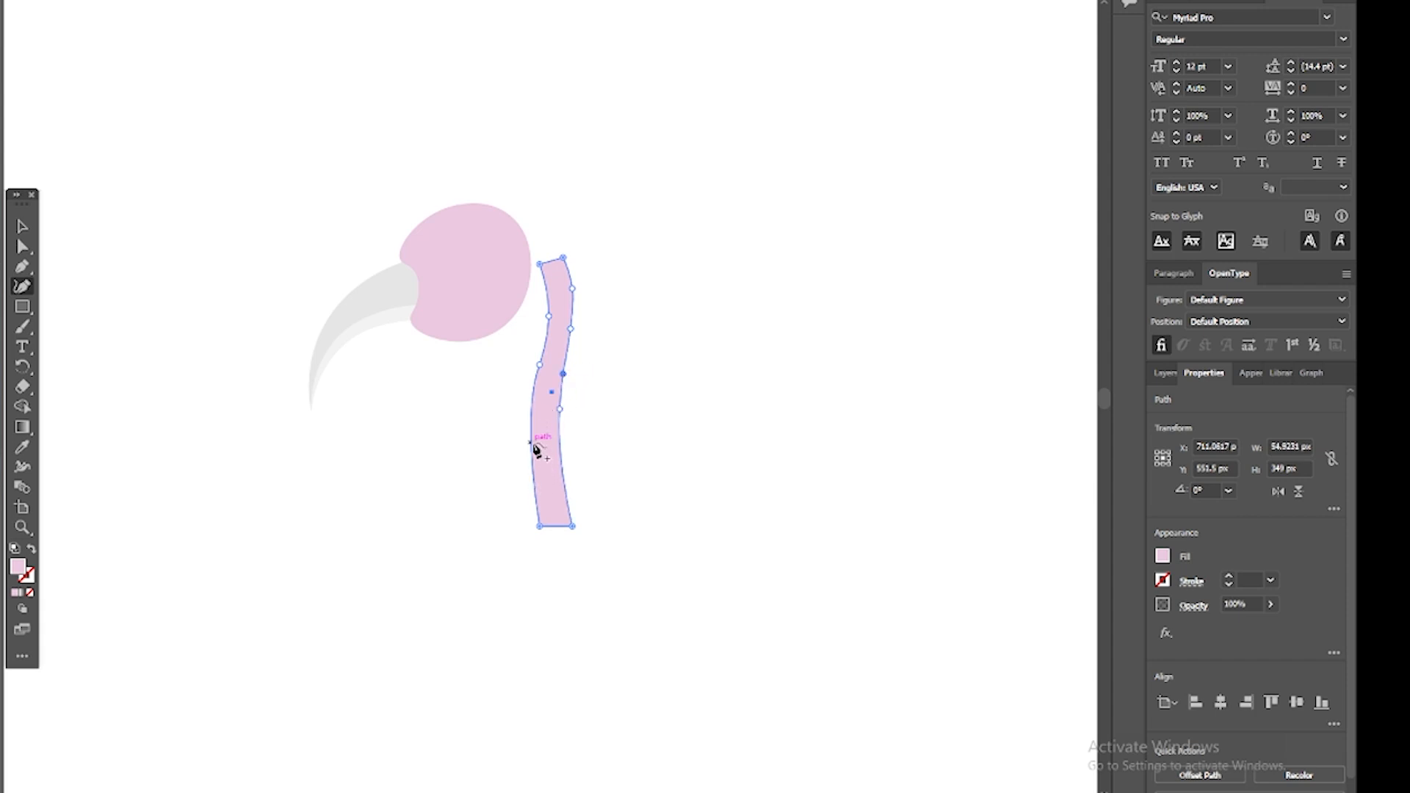
Add and adjust curve points along both neck edges to form a slim S-curve of about 56 × 349 px
click(531, 421)
click(531, 476)
click(561, 459)
drag(541, 367, 544, 372)
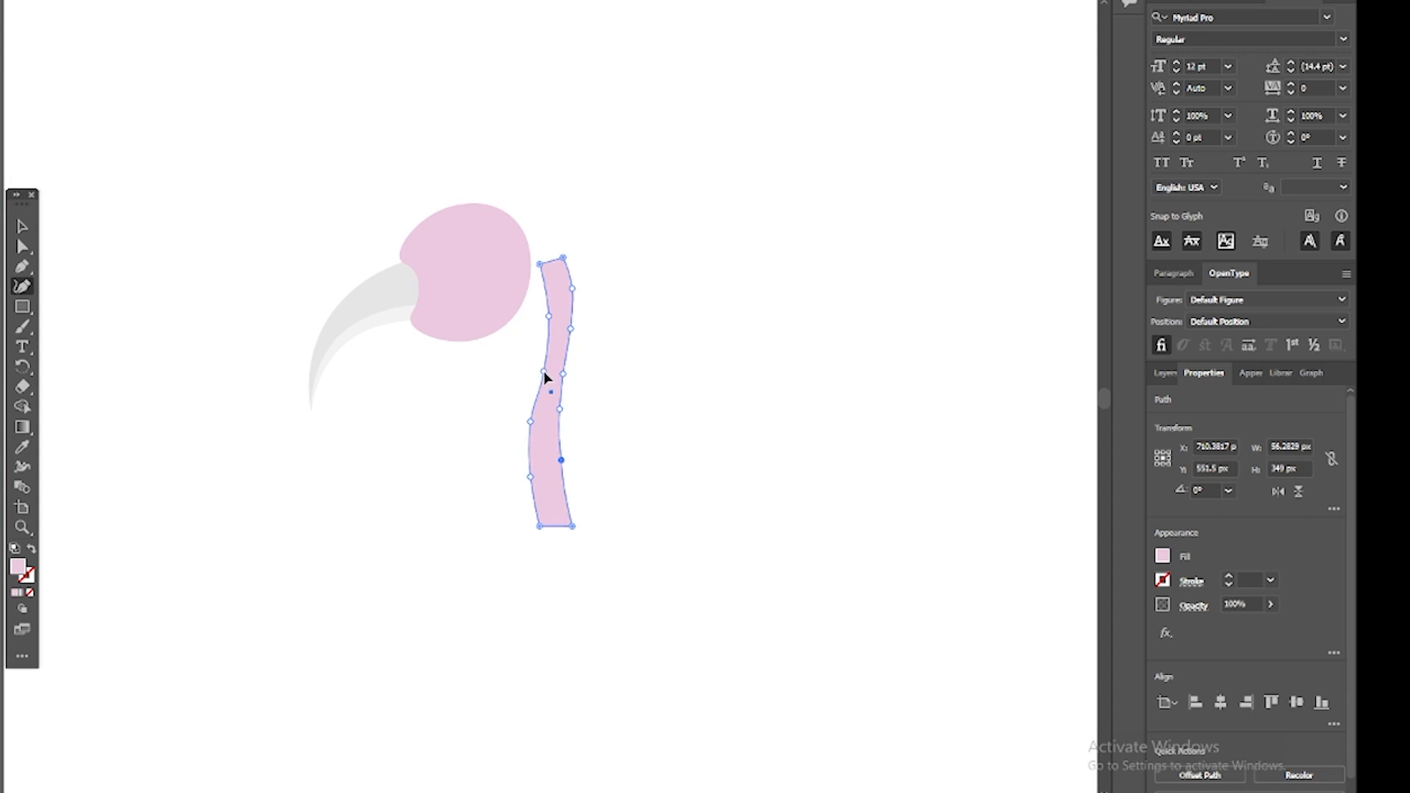
click(553, 302)
click(531, 422)
click(532, 477)
drag(558, 463, 553, 458)
drag(560, 411, 560, 362)
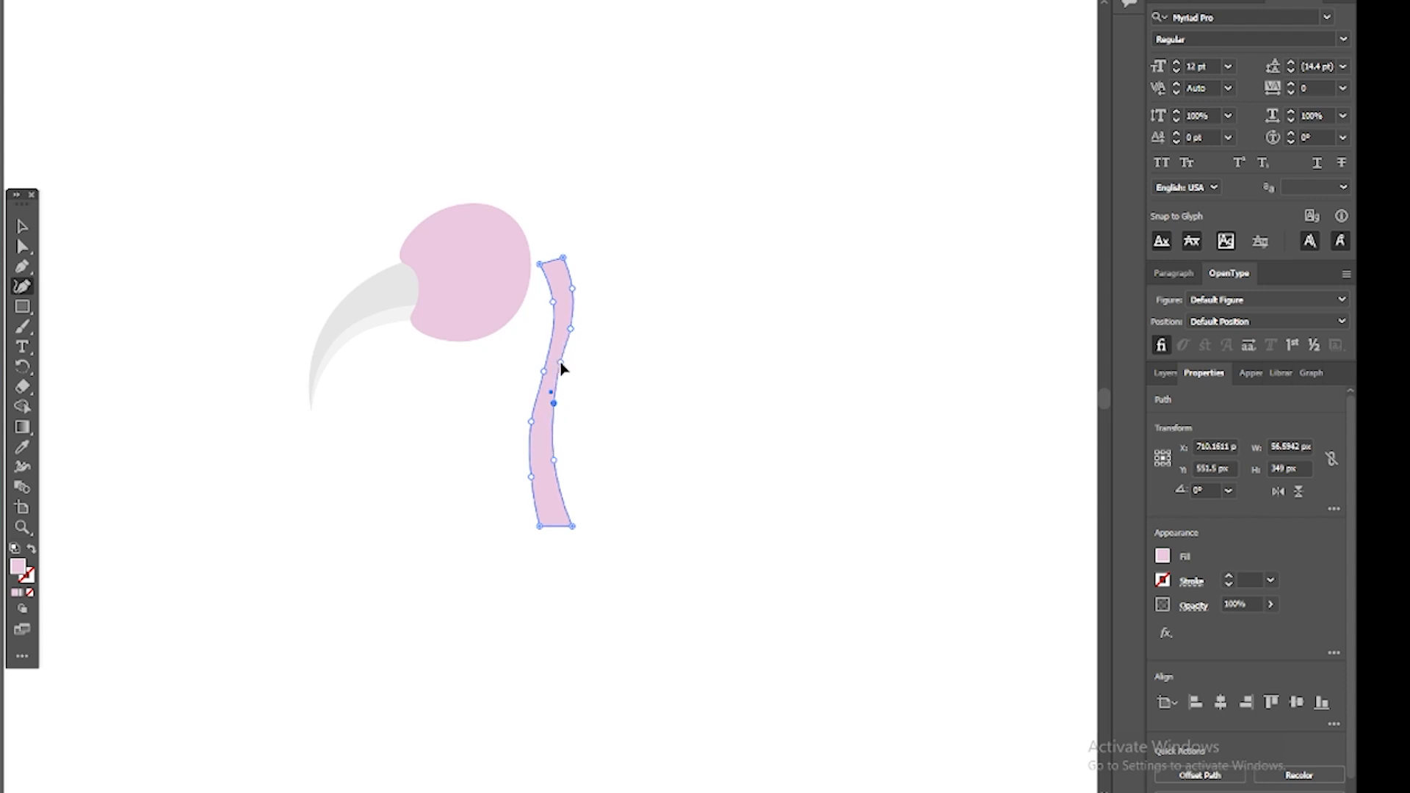
click(562, 363)
drag(574, 289, 569, 288)
Move the neck left so its top end overlaps the back of the pink head, and deselect it
click(22, 227)
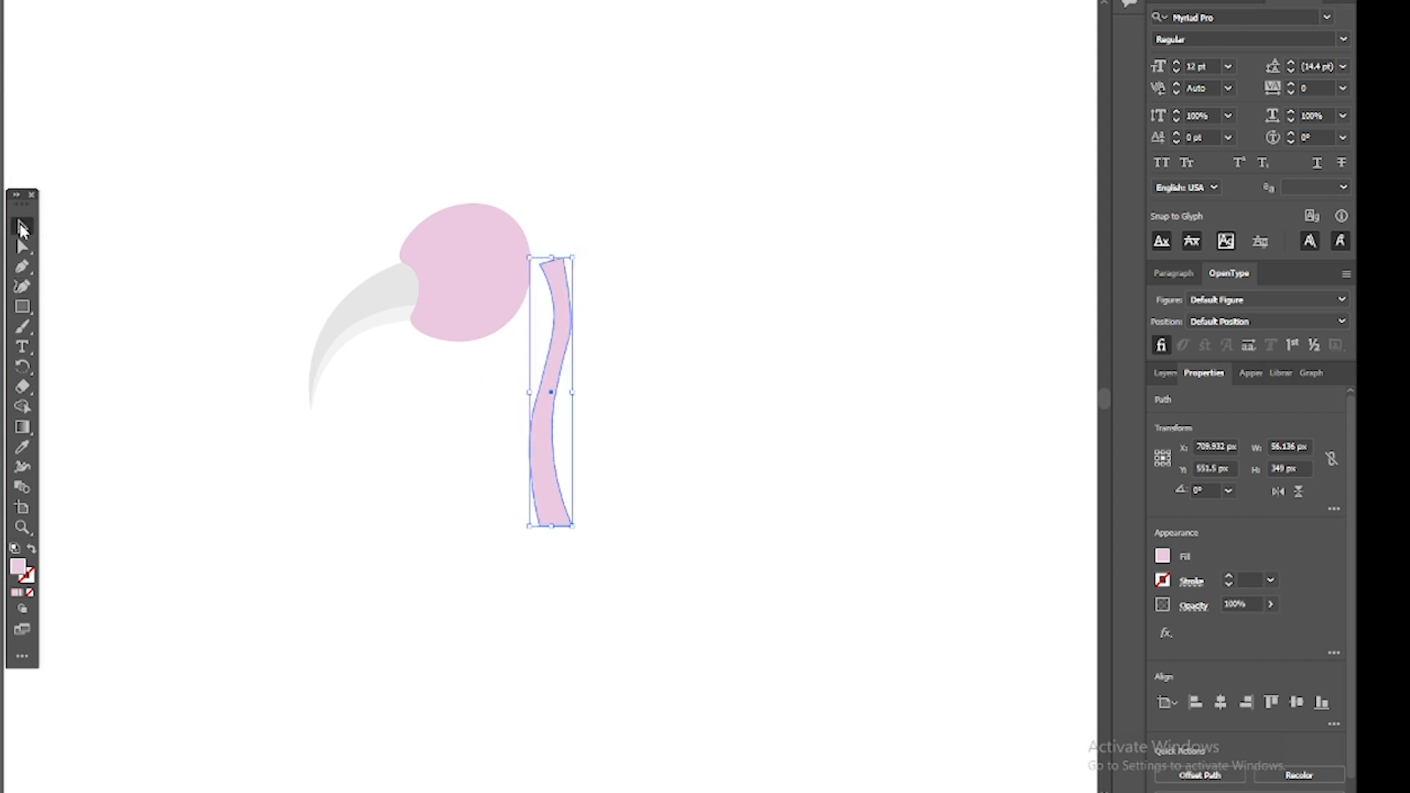
click(761, 387)
drag(557, 412, 523, 423)
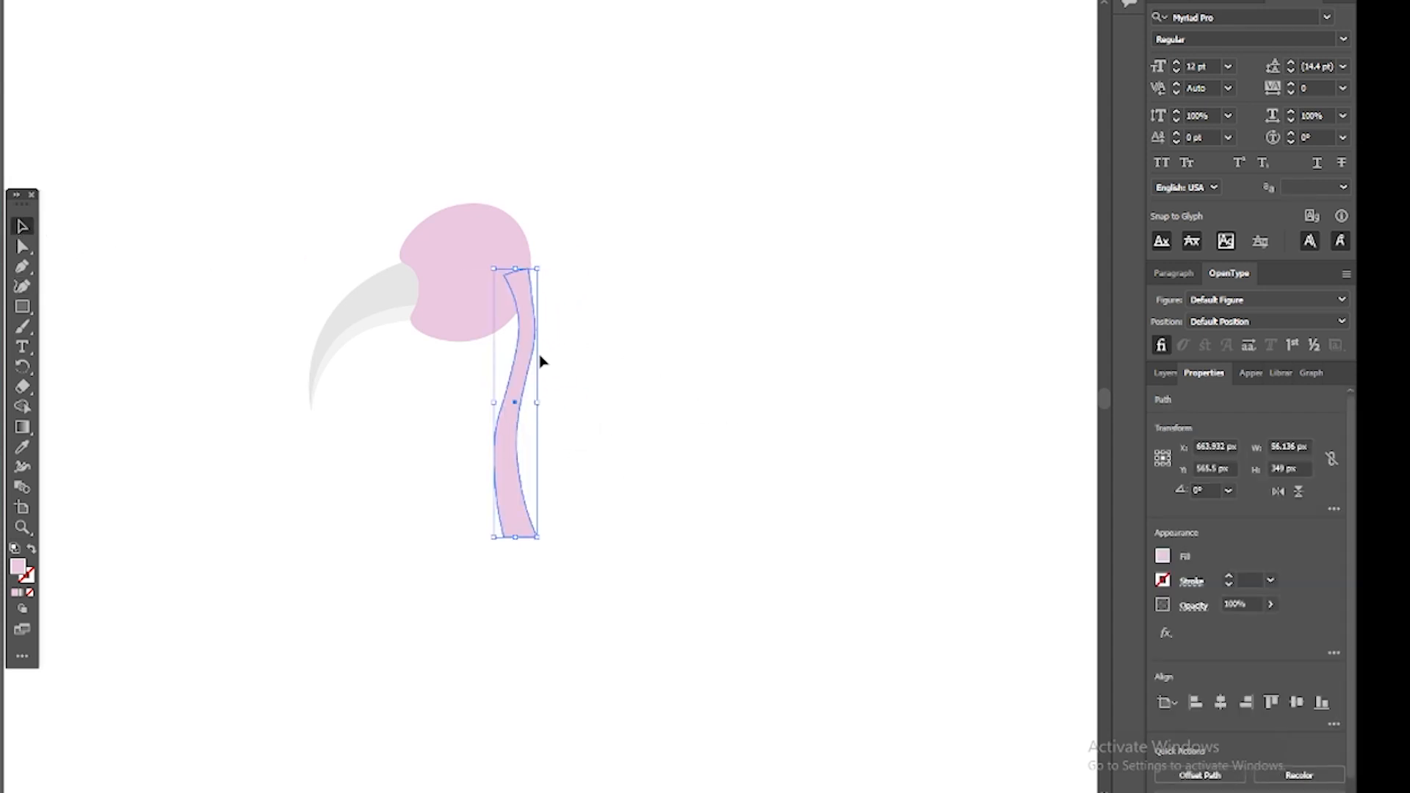
click(728, 391)
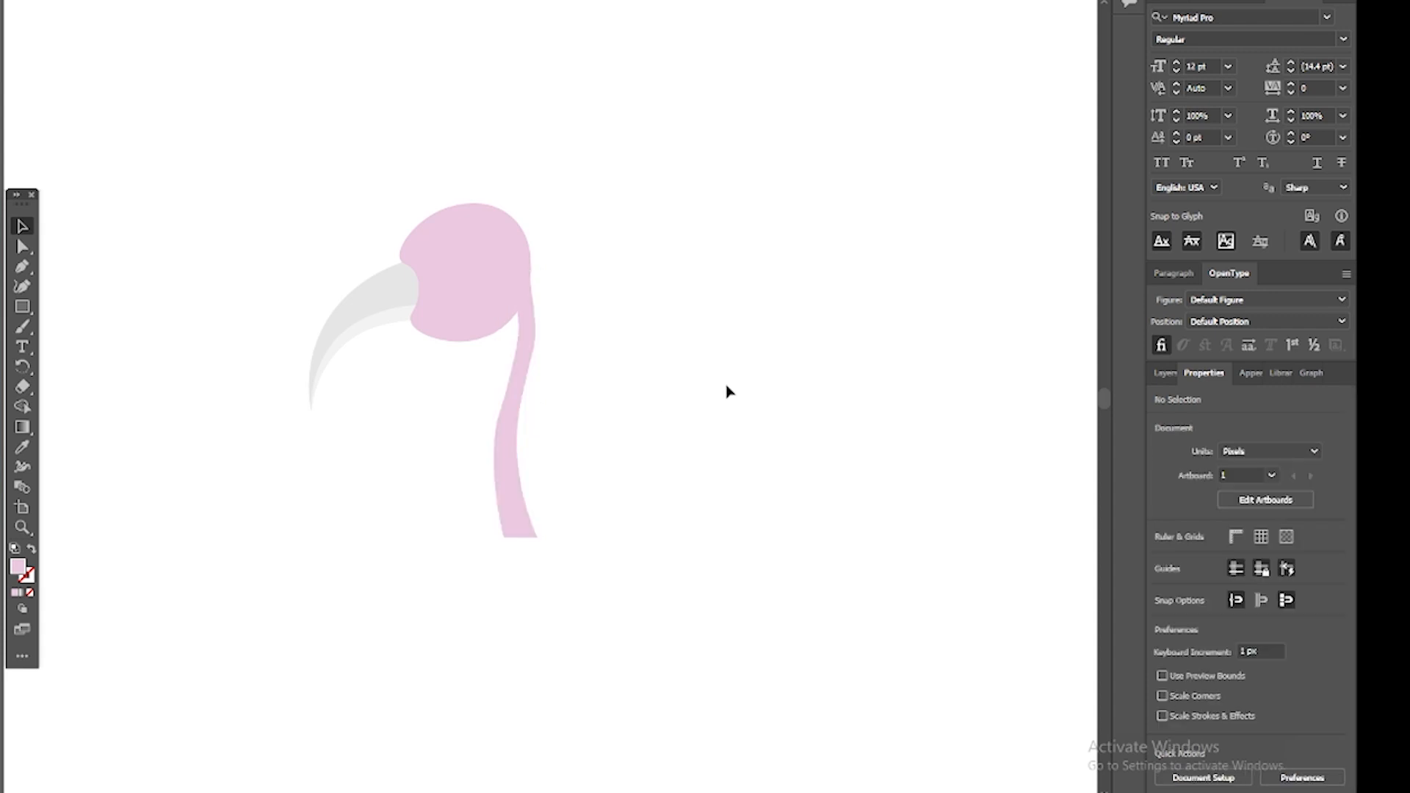
Widen the neck to about 86 px clear of the head and smooth its bends with the Curvature tool
click(527, 375)
drag(539, 408, 571, 485)
click(22, 286)
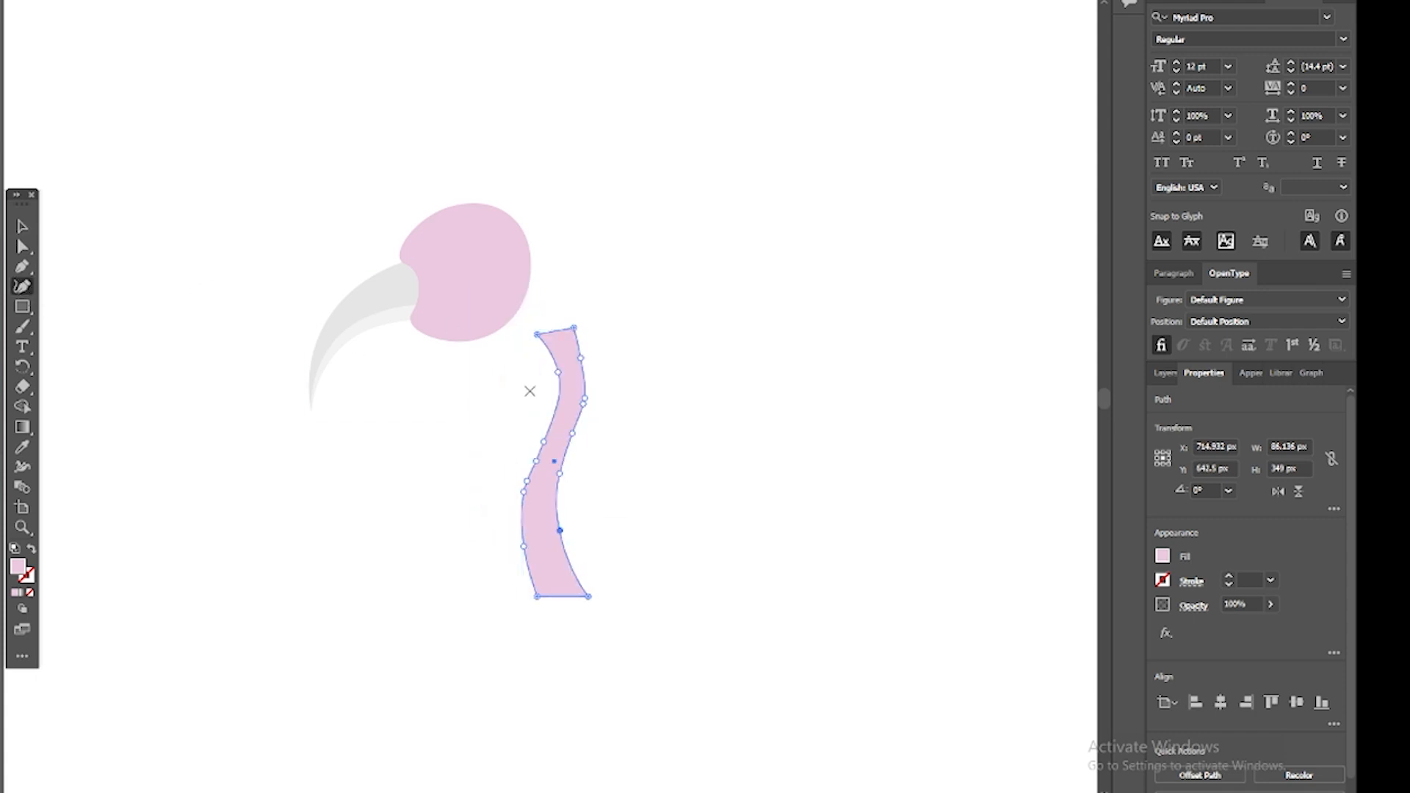
drag(559, 373, 554, 376)
click(548, 431)
drag(573, 435, 577, 437)
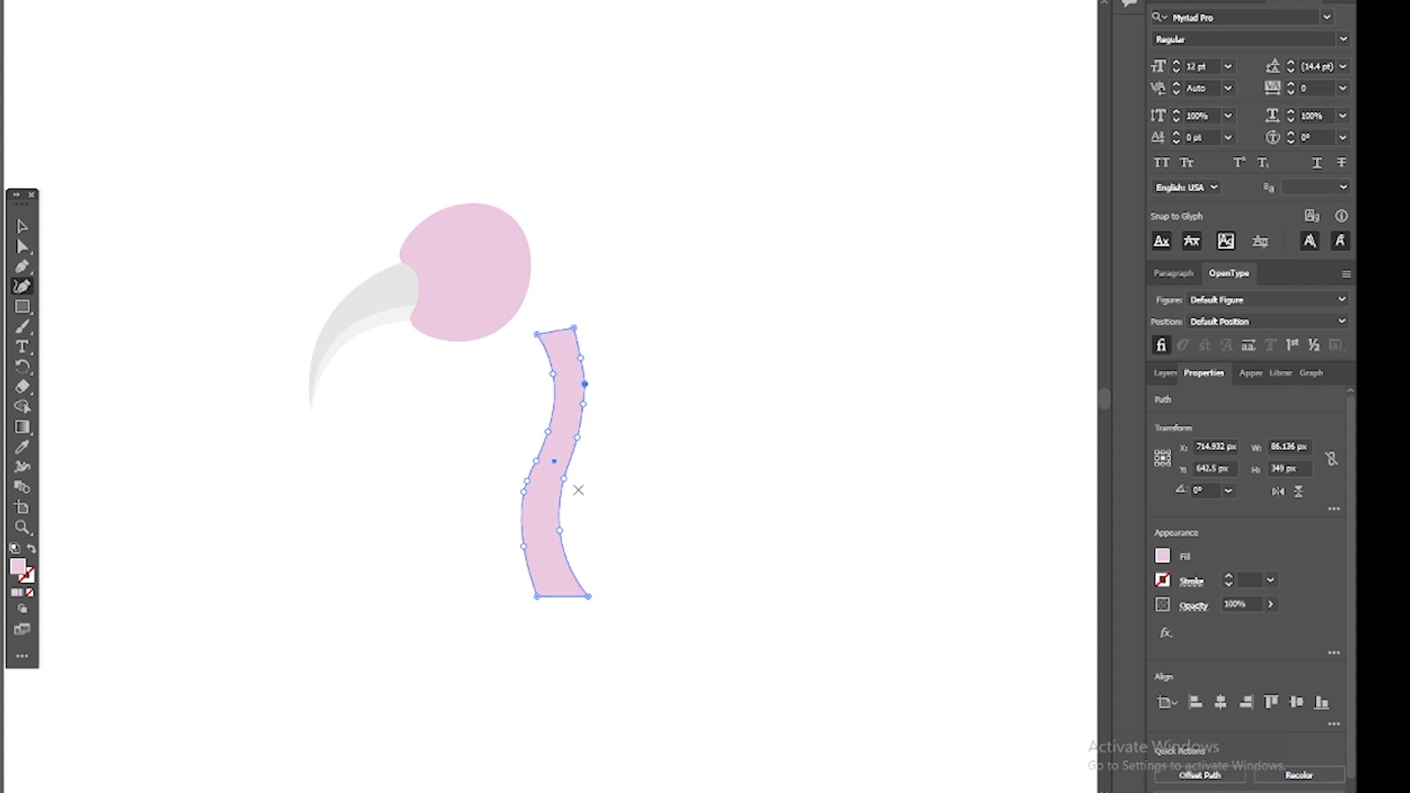
Move the widened neck back up so its top overlaps the rear of the head, and deselect it
key(v)
drag(554, 468, 510, 409)
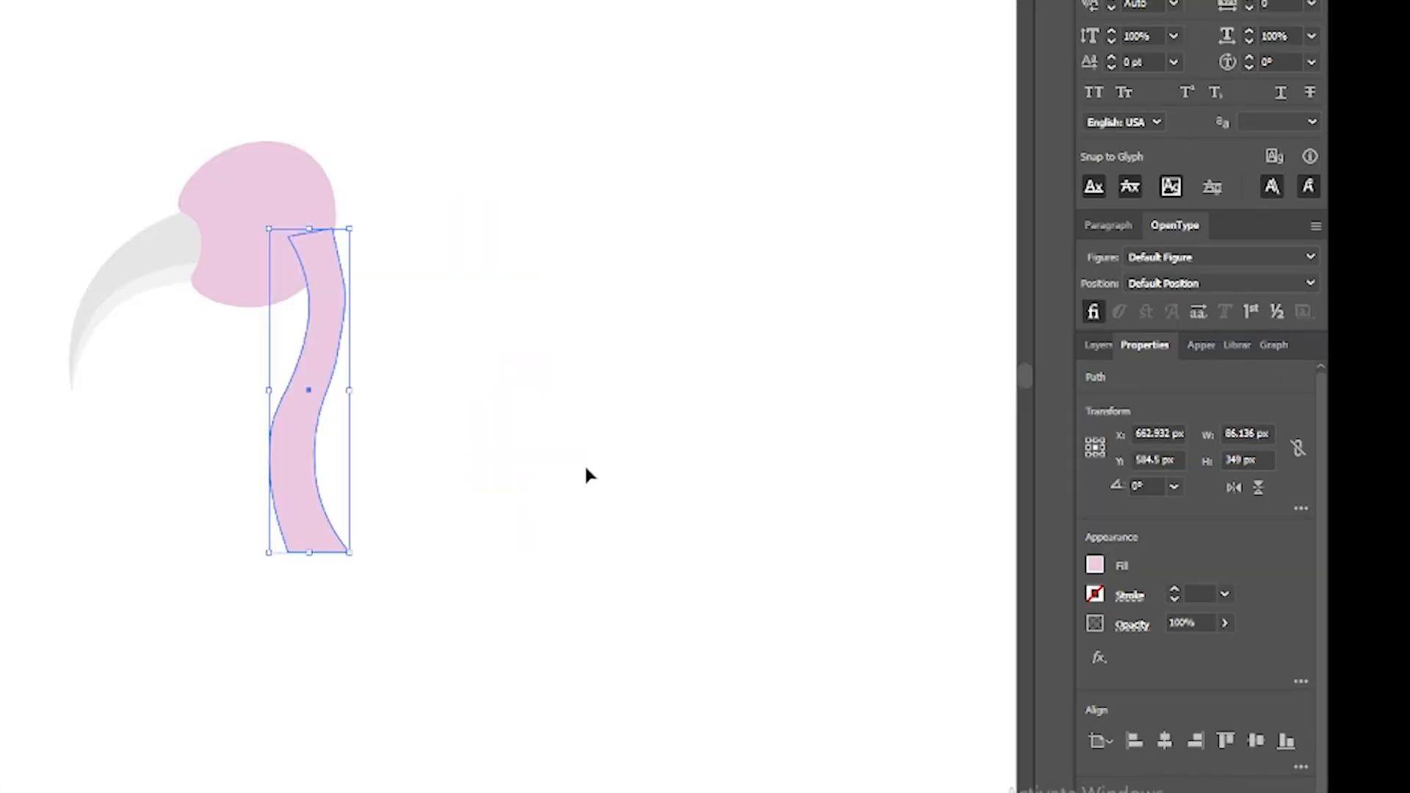
click(544, 492)
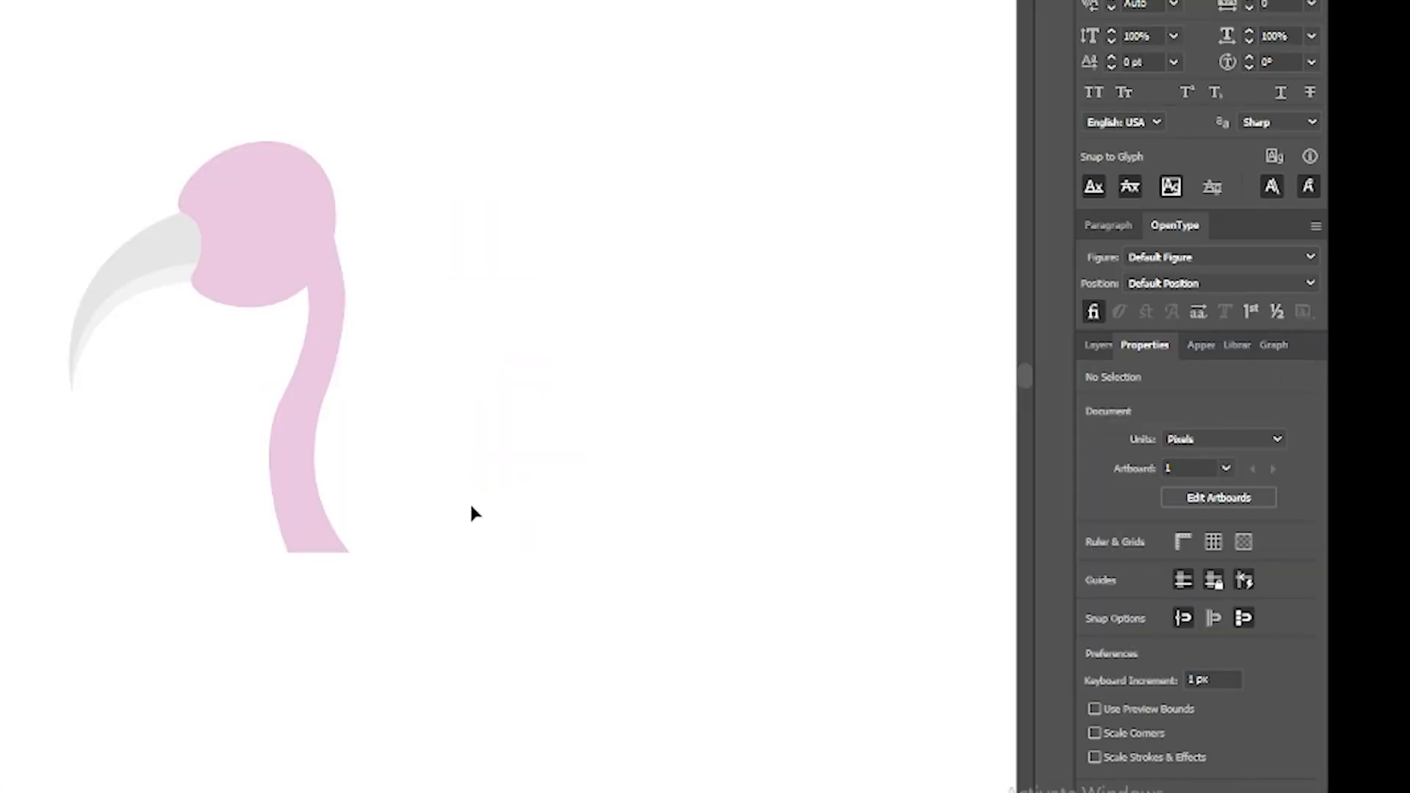
Draw a pink body ellipse of about 574 × 349 px and move it up to overlap the base of the neck
scroll(471, 512, down, 2)
drag(220, 244, 349, 378)
click(490, 482)
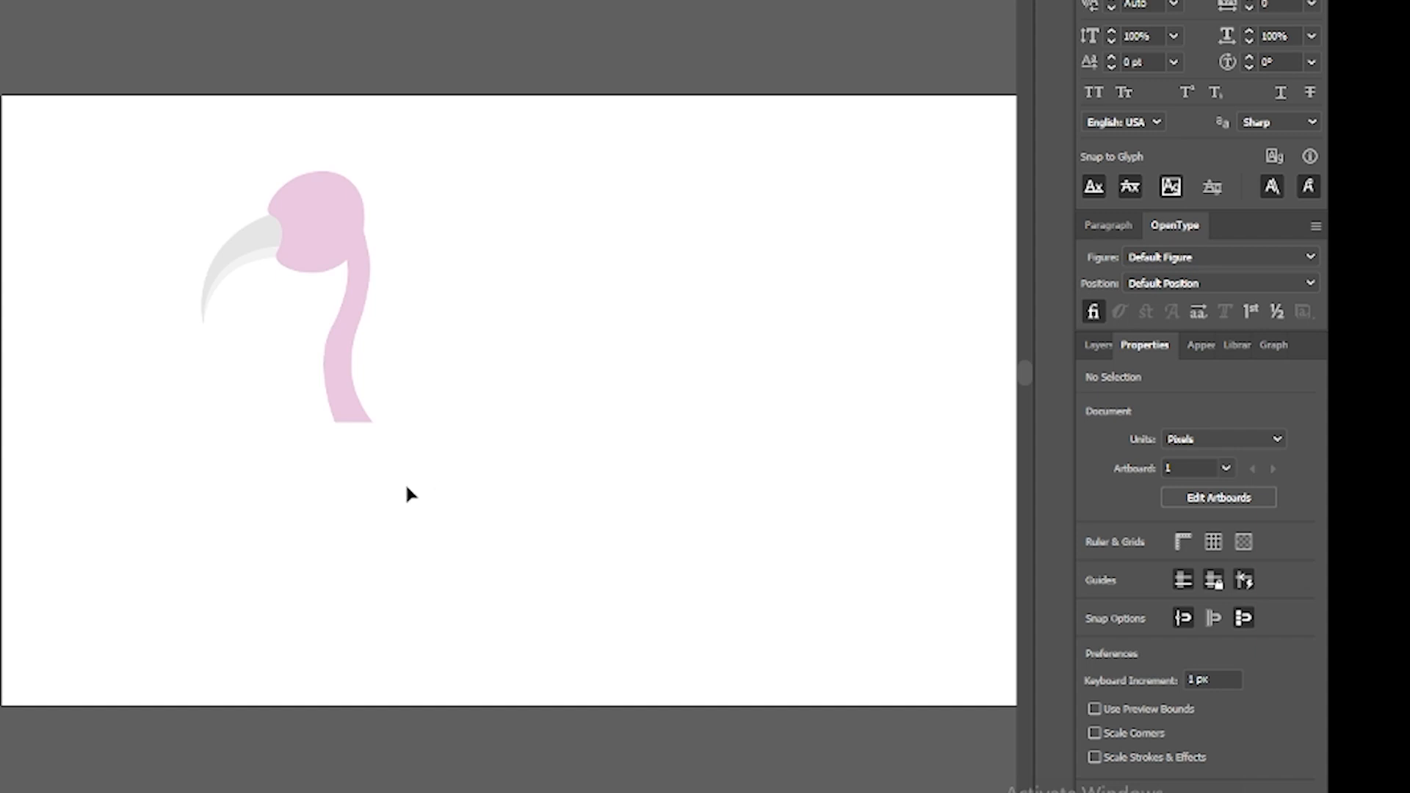
key(p)
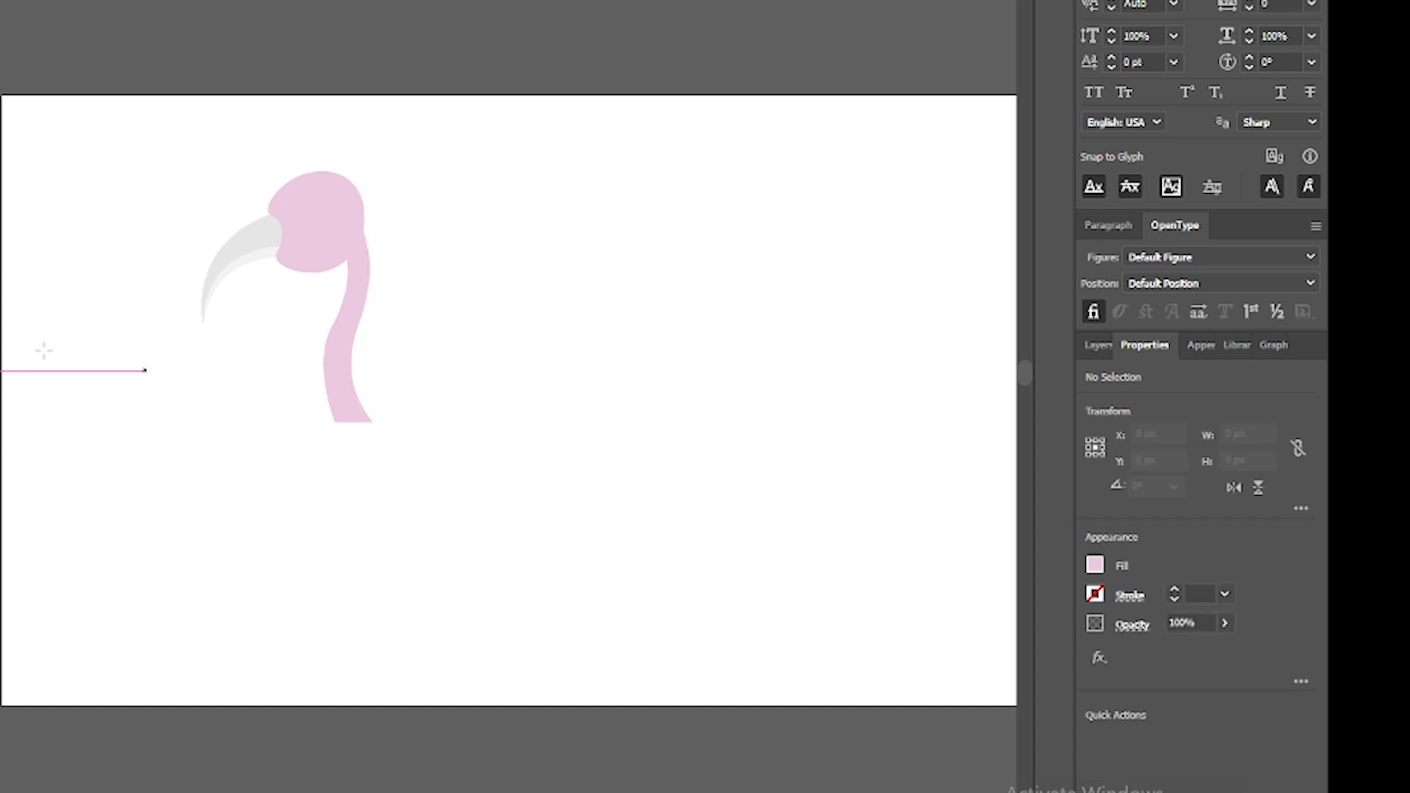
key(l)
drag(327, 395, 653, 592)
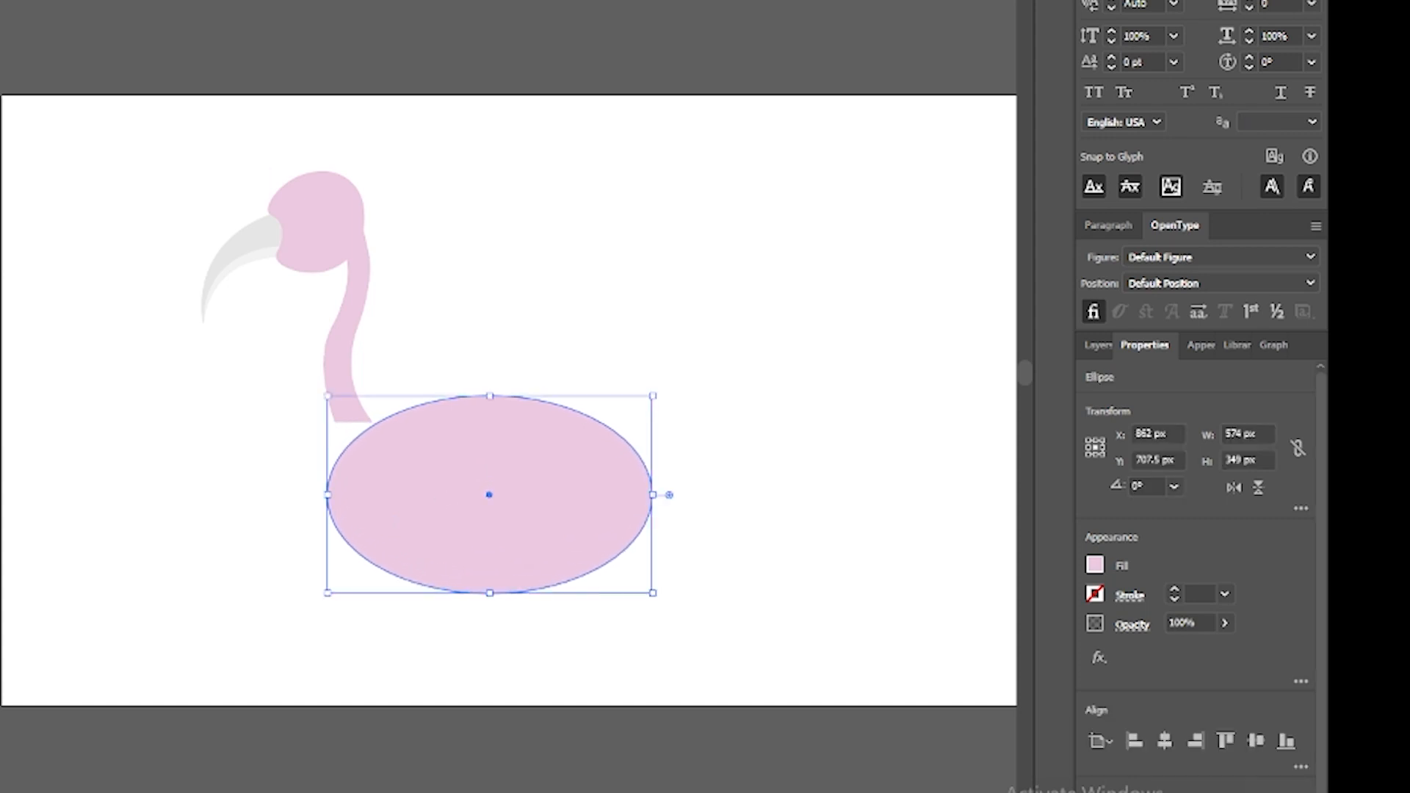
drag(490, 514, 495, 468)
click(796, 527)
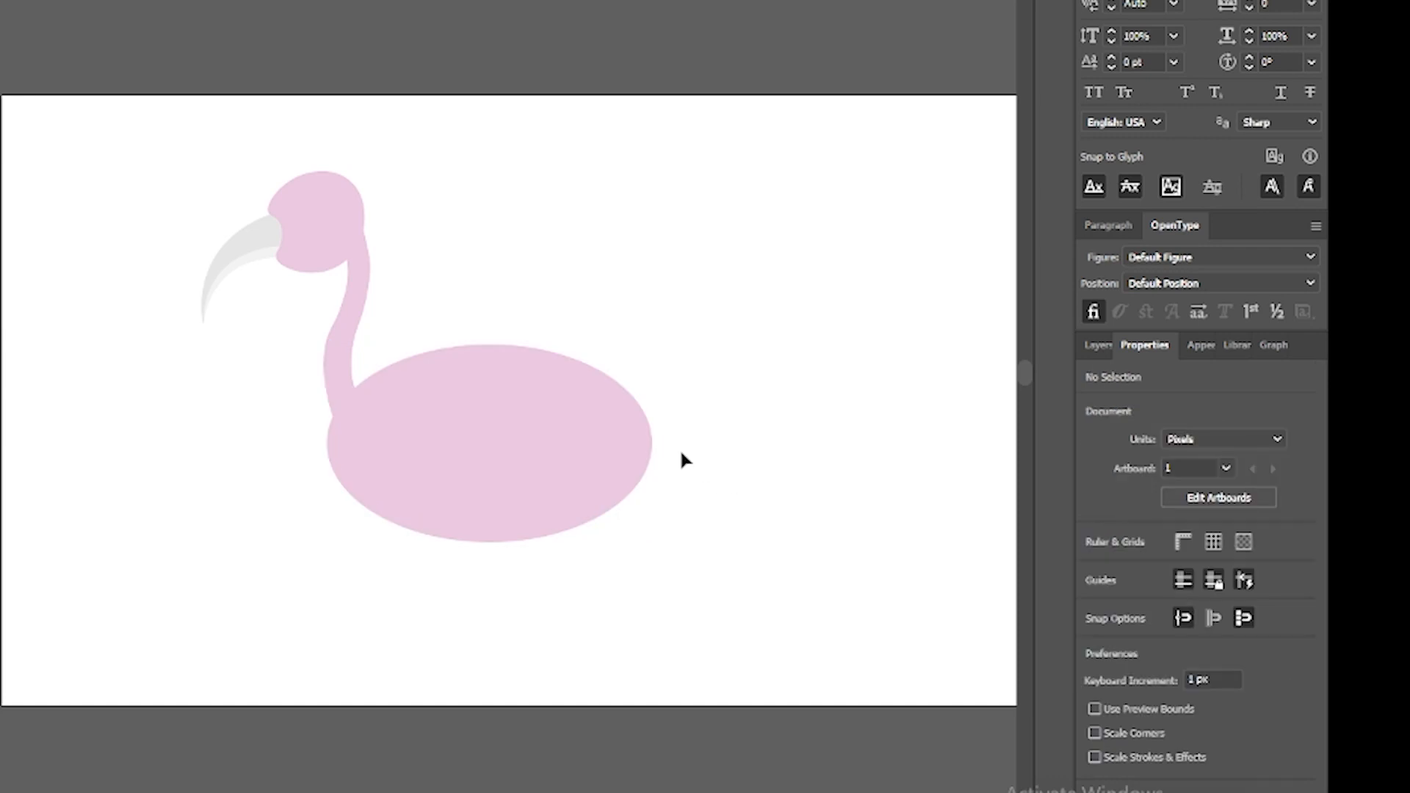
Reshape the front and upper back of the body ellipse with the Curvature tool, joining it to the neck and filling out the chest
key(p)
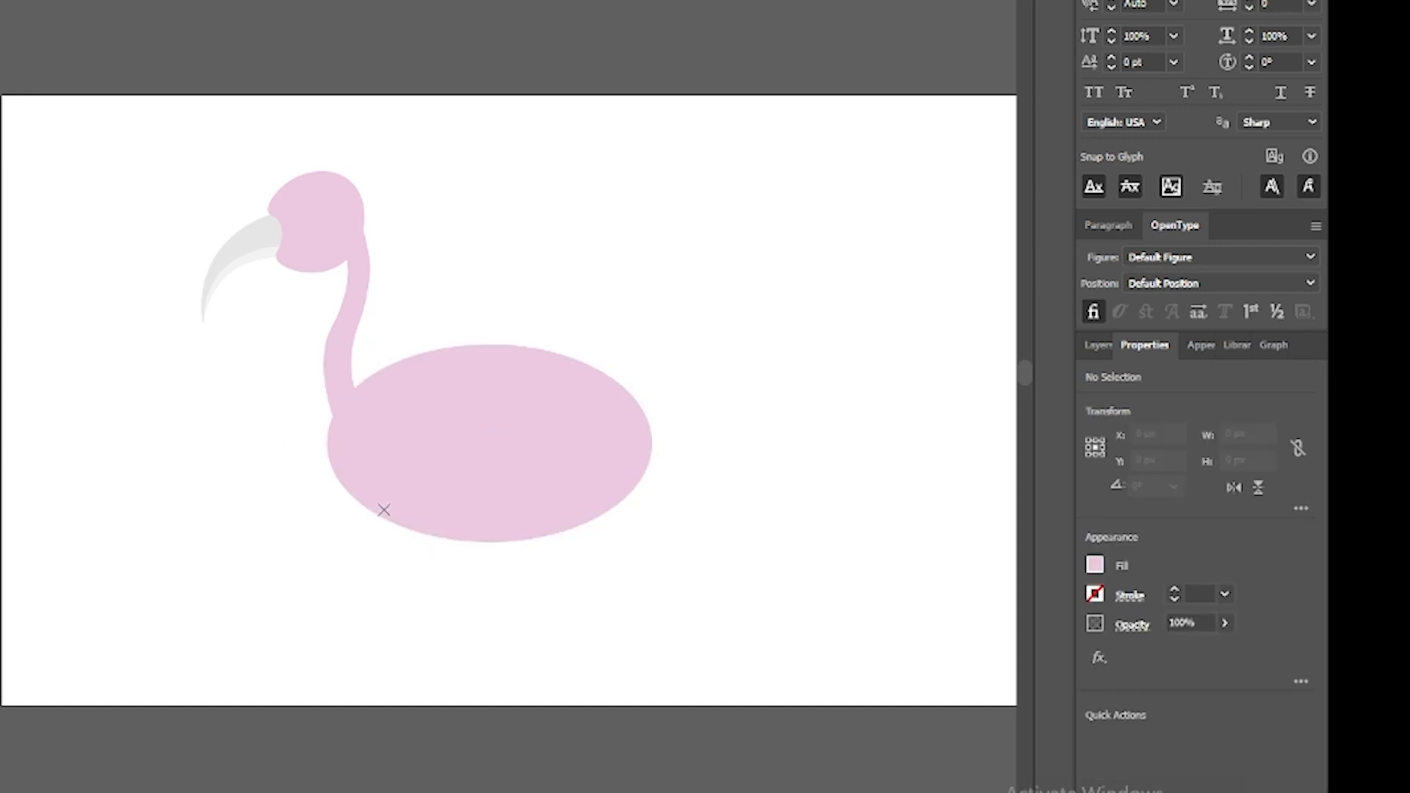
ctrl+click(425, 466)
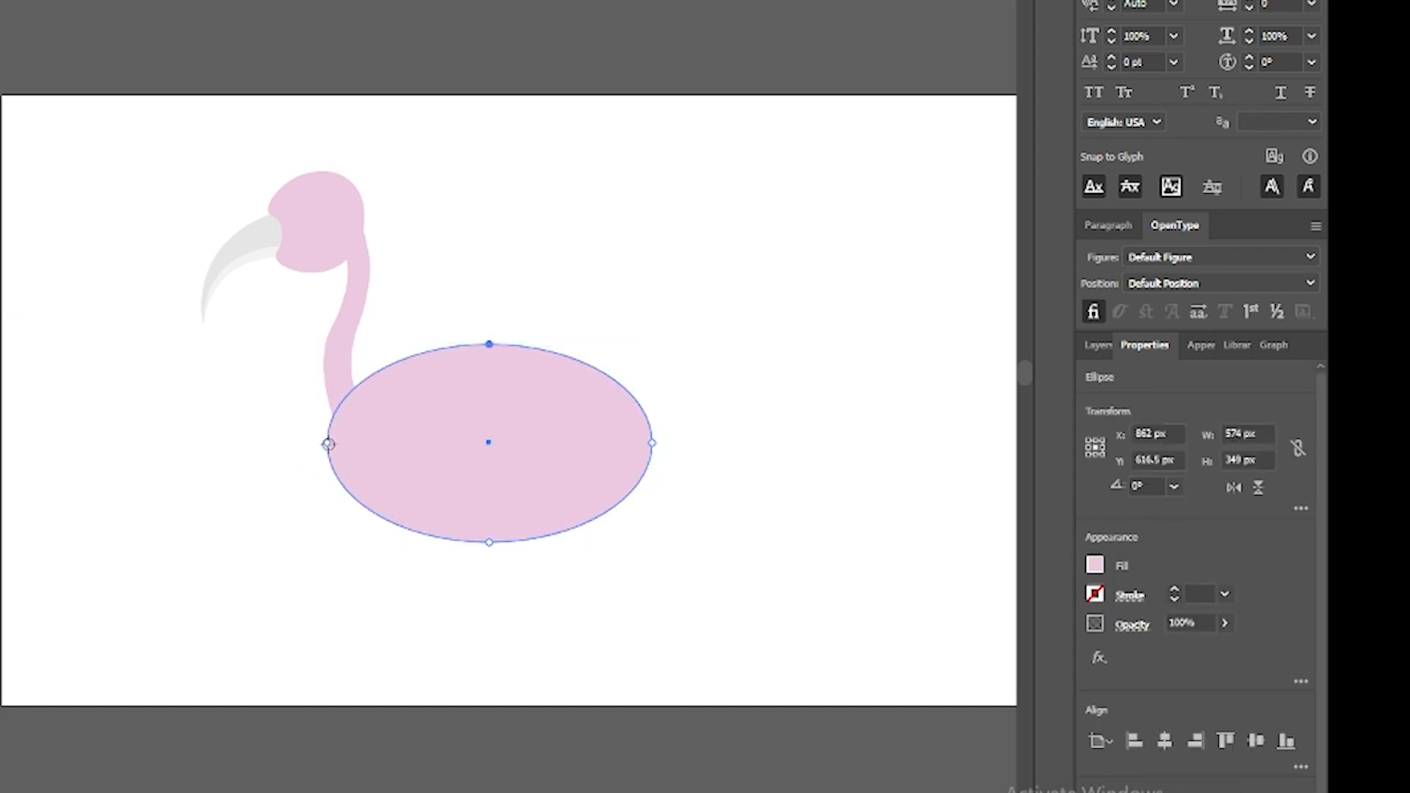
drag(328, 442, 335, 402)
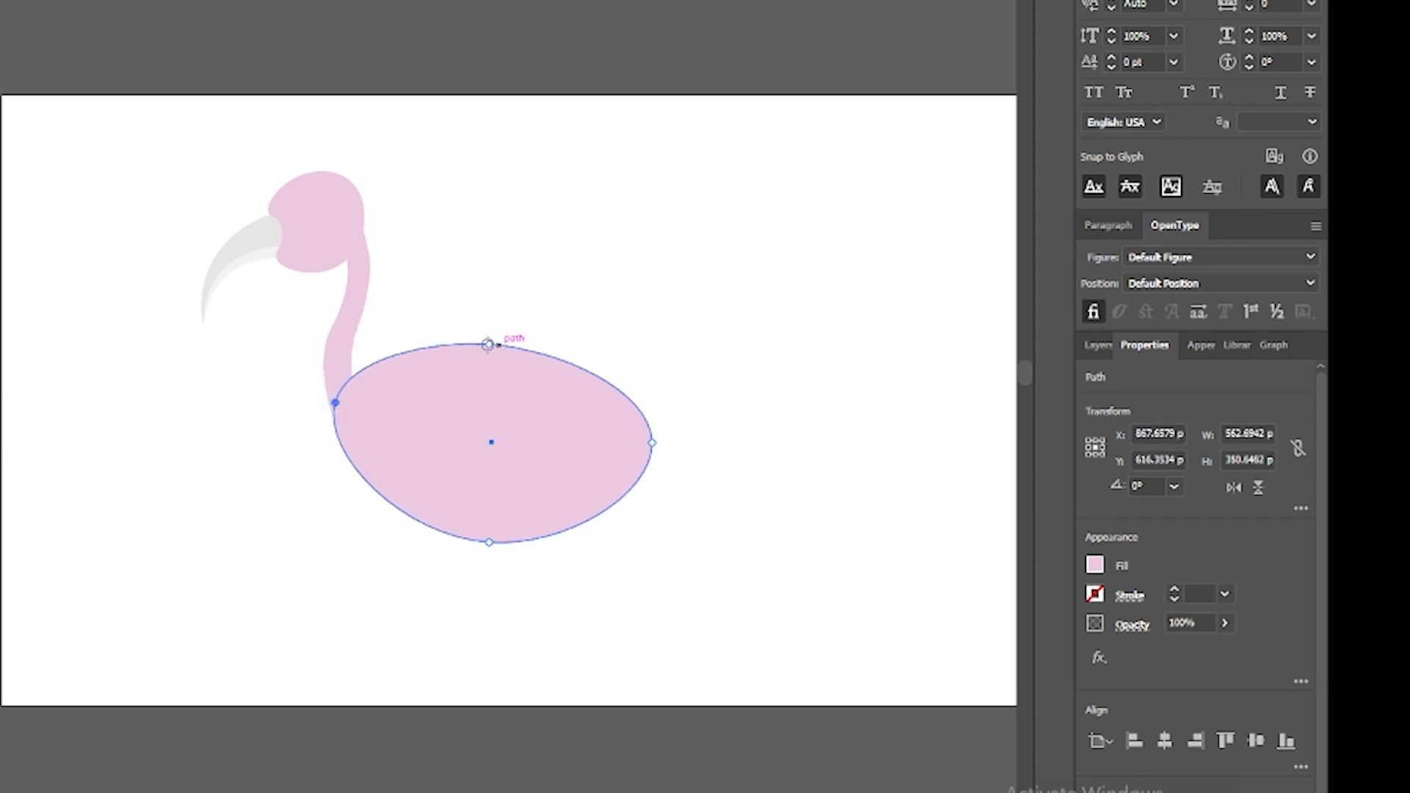
drag(491, 344, 363, 369)
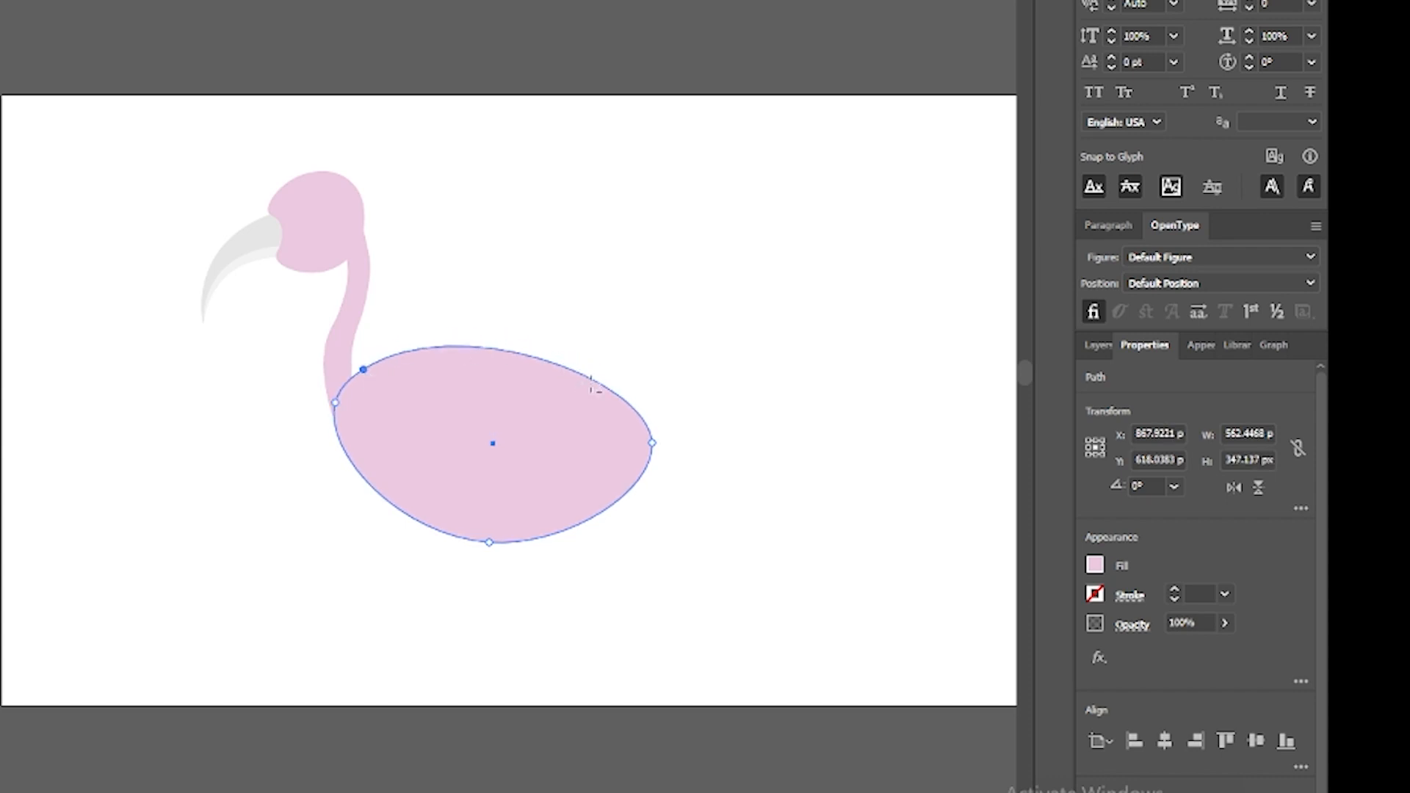
drag(591, 381, 517, 350)
drag(376, 488, 351, 501)
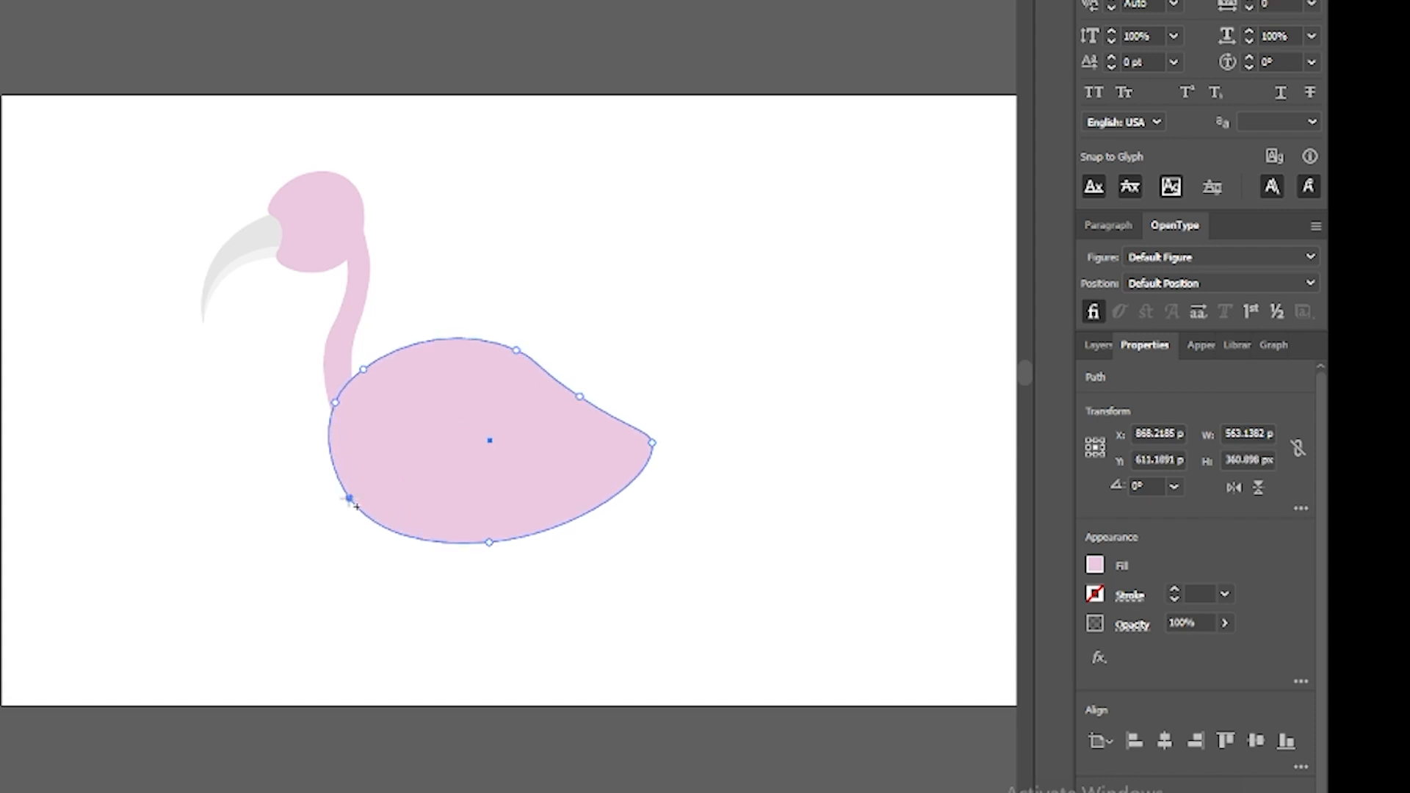
Pull a drooping tail out of the rear of the body and round the belly below it
click(596, 502)
mouse_move(597, 502)
mouse_down()
mouse_move(617, 494)
mouse_move(597, 481)
mouse_move(675, 491)
mouse_move(560, 538)
mouse_move(585, 509)
mouse_up()
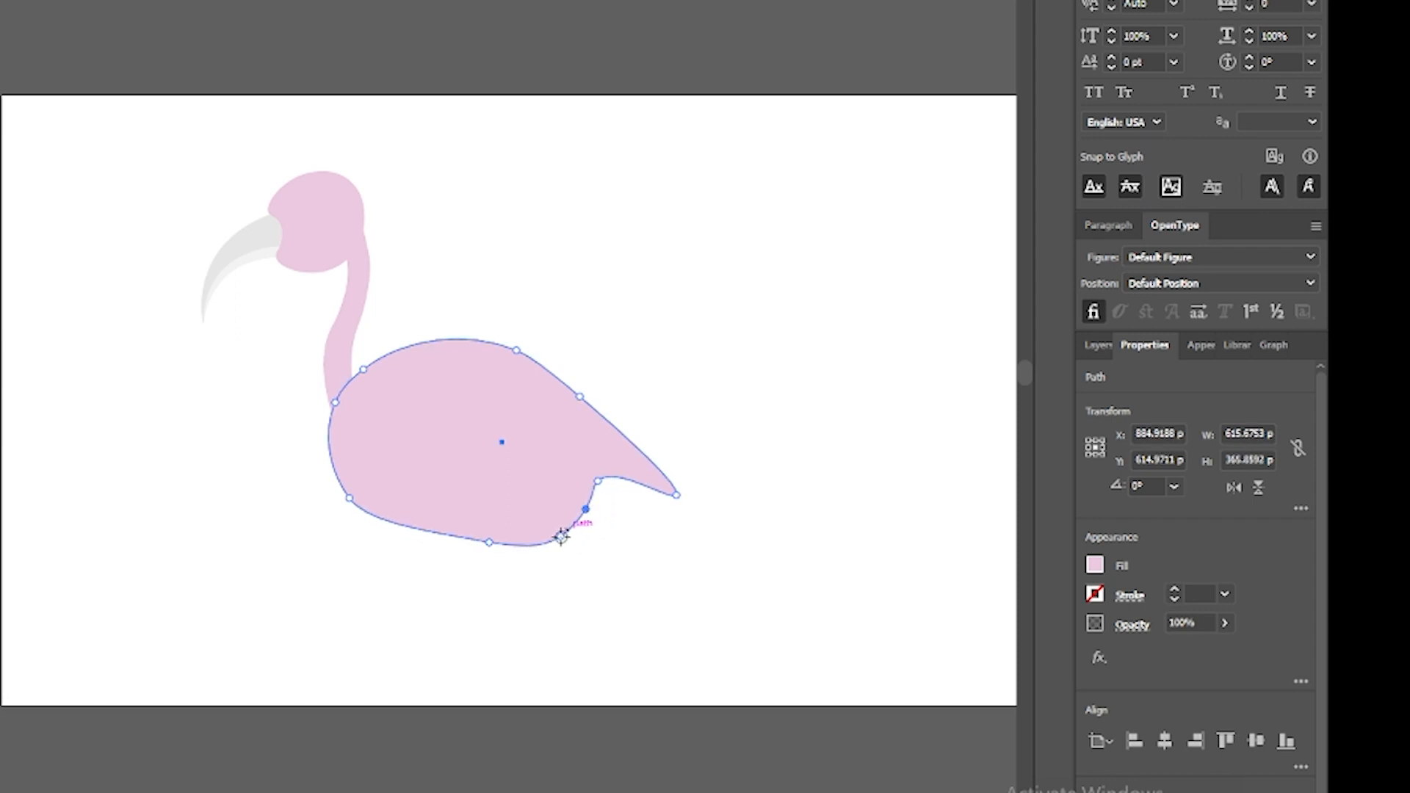
click(551, 532)
drag(489, 542, 421, 540)
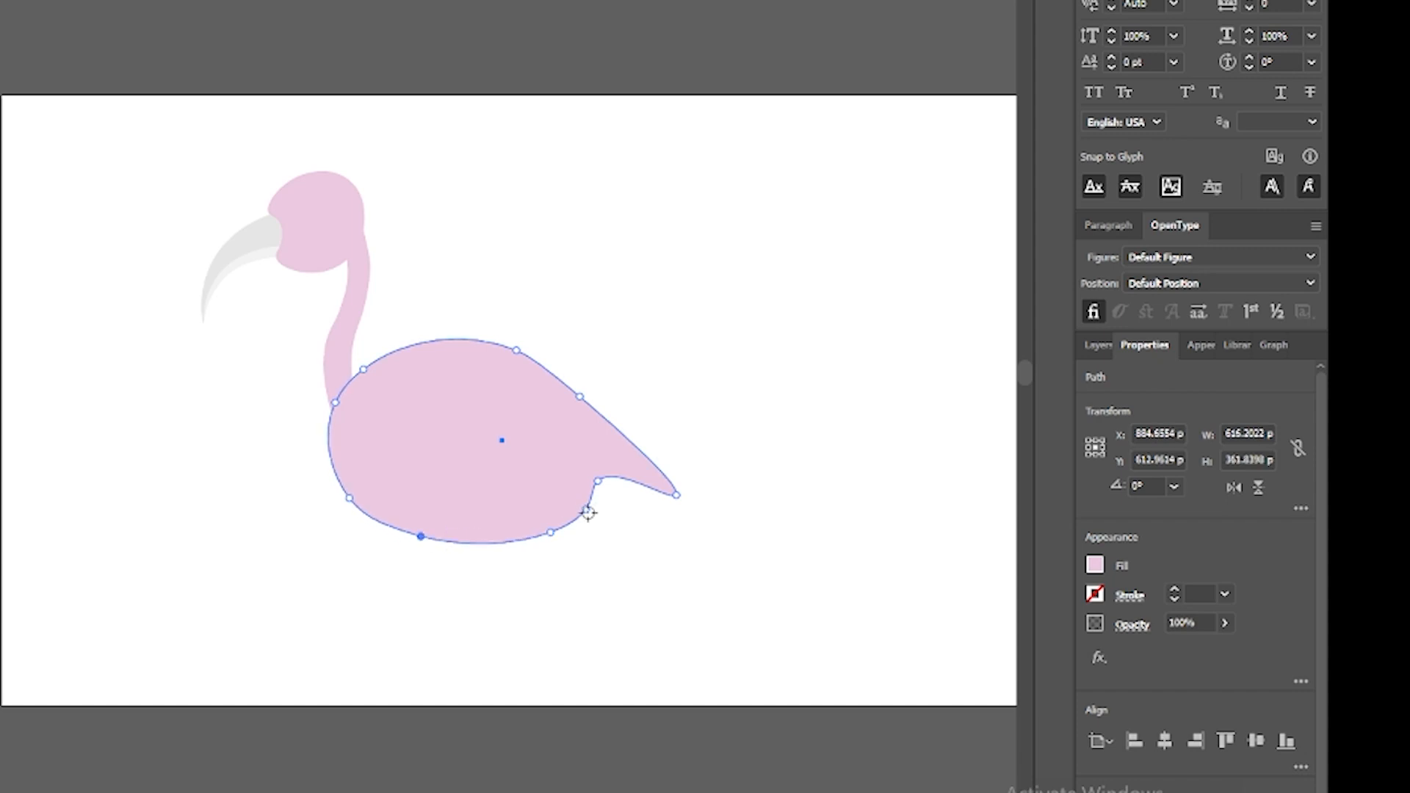
drag(588, 512, 509, 542)
Refine the tail into a longer tapered point with a smooth convex upper edge running into the back
drag(598, 481, 597, 473)
drag(676, 496, 684, 509)
click(634, 482)
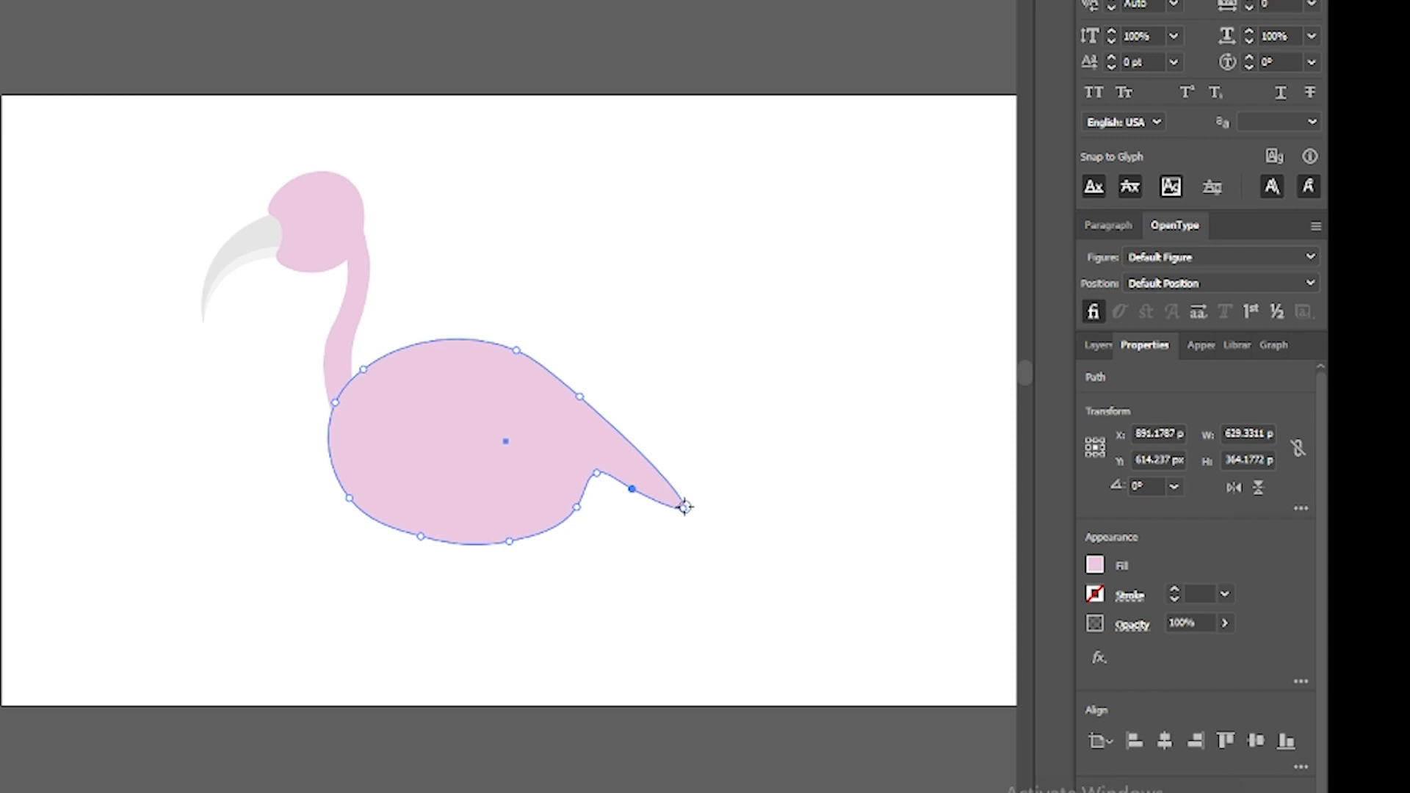
drag(683, 508, 679, 518)
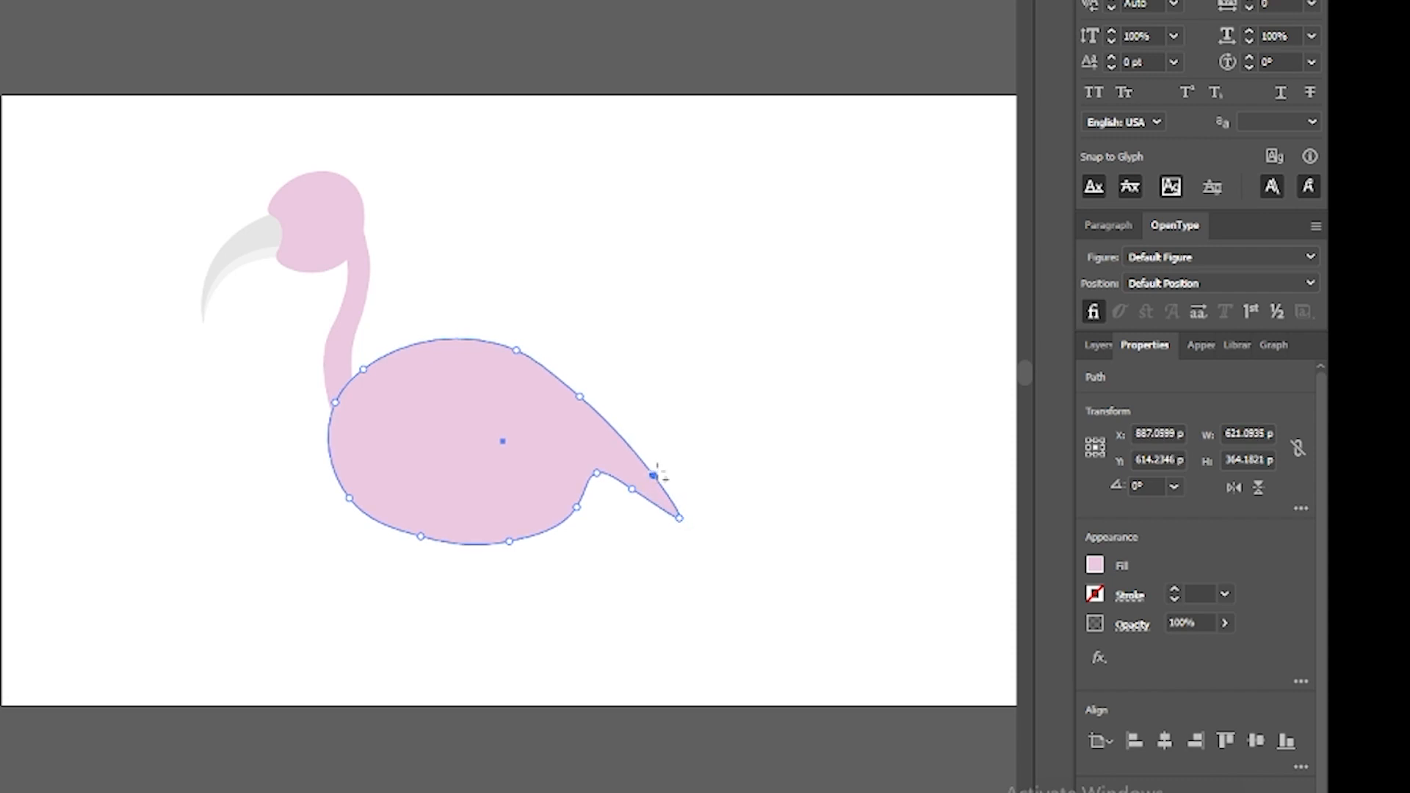
click(658, 471)
click(632, 443)
drag(634, 443, 635, 438)
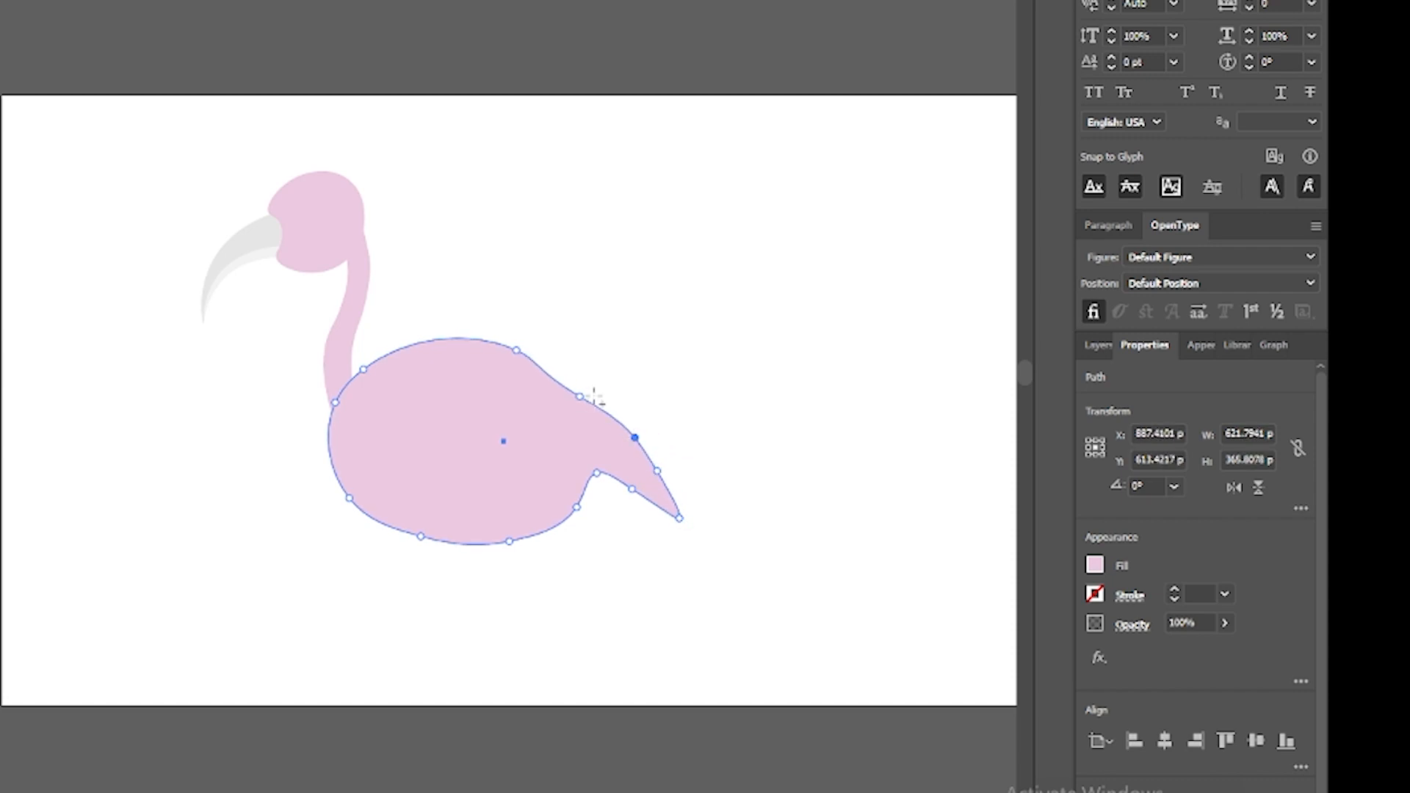
drag(581, 397, 586, 391)
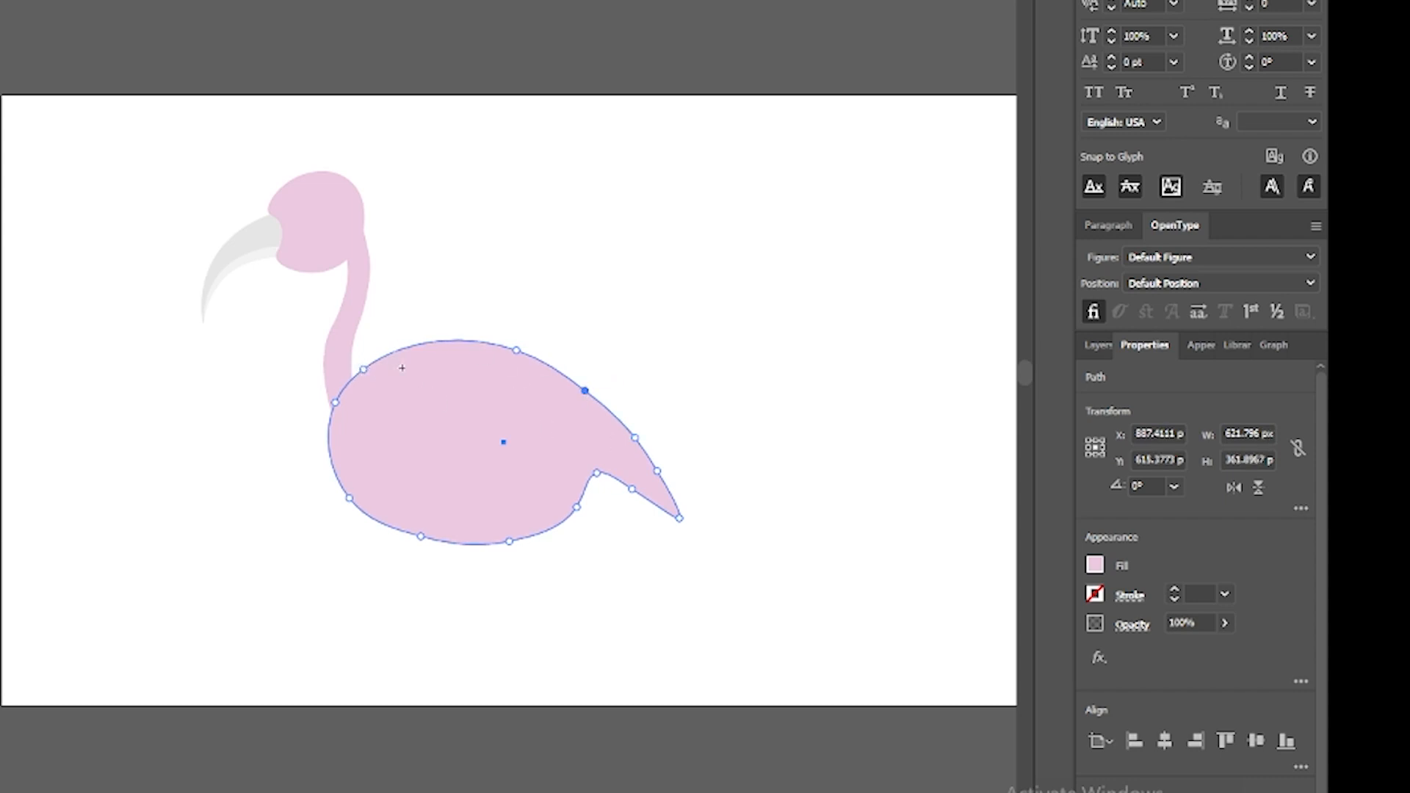
Smooth the outline where the body meets the neck and along the belly, for a body of about 625 × 357 px
drag(364, 370, 357, 381)
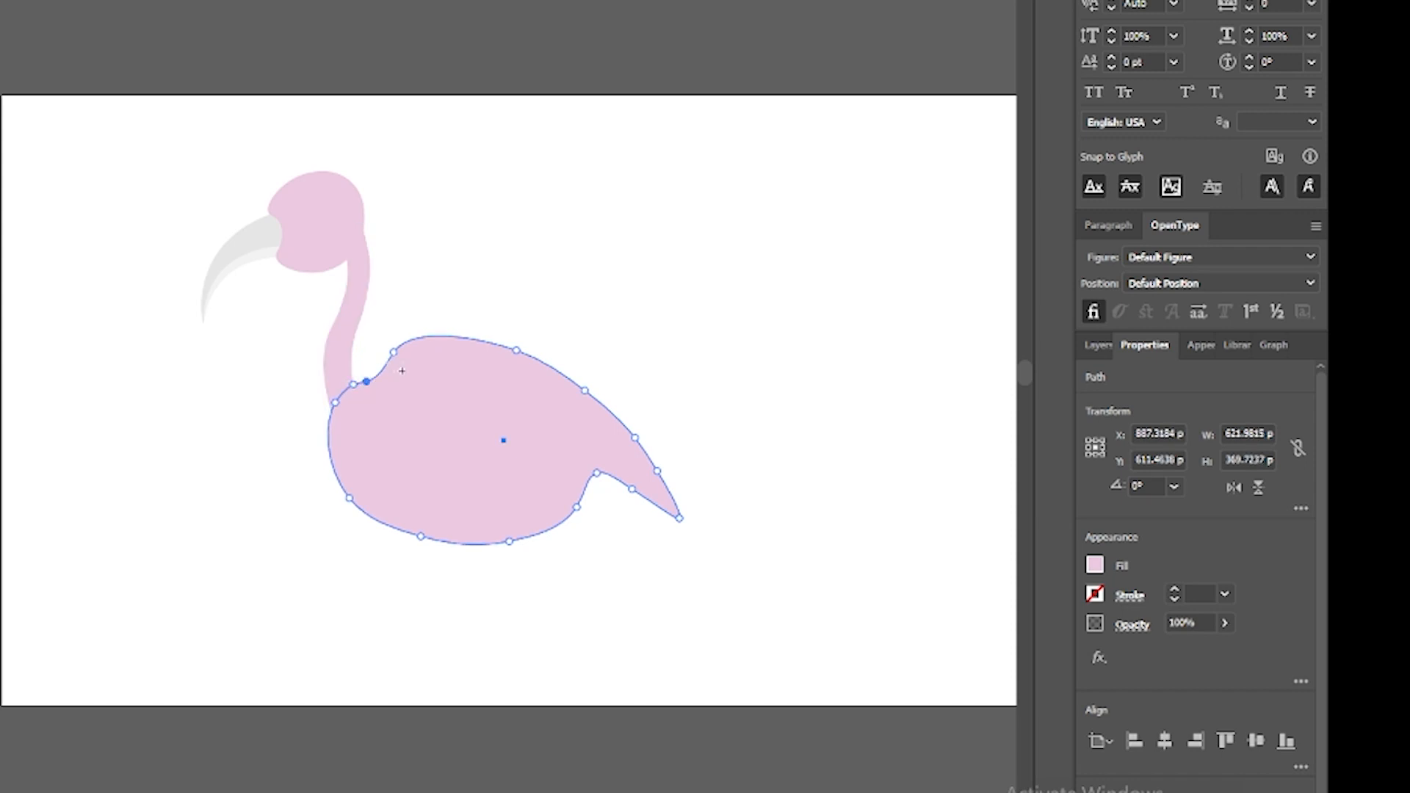
drag(376, 372, 373, 365)
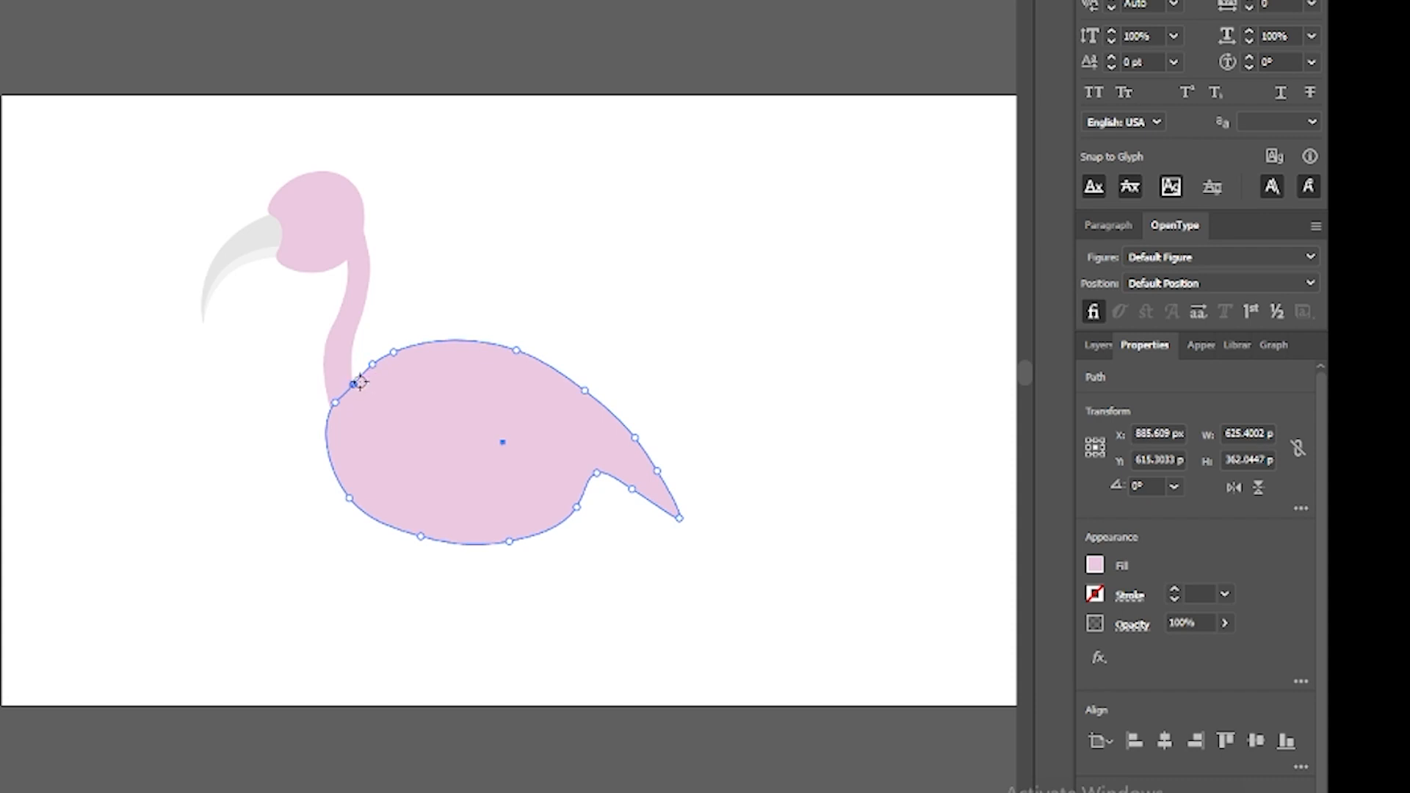
drag(577, 508, 562, 506)
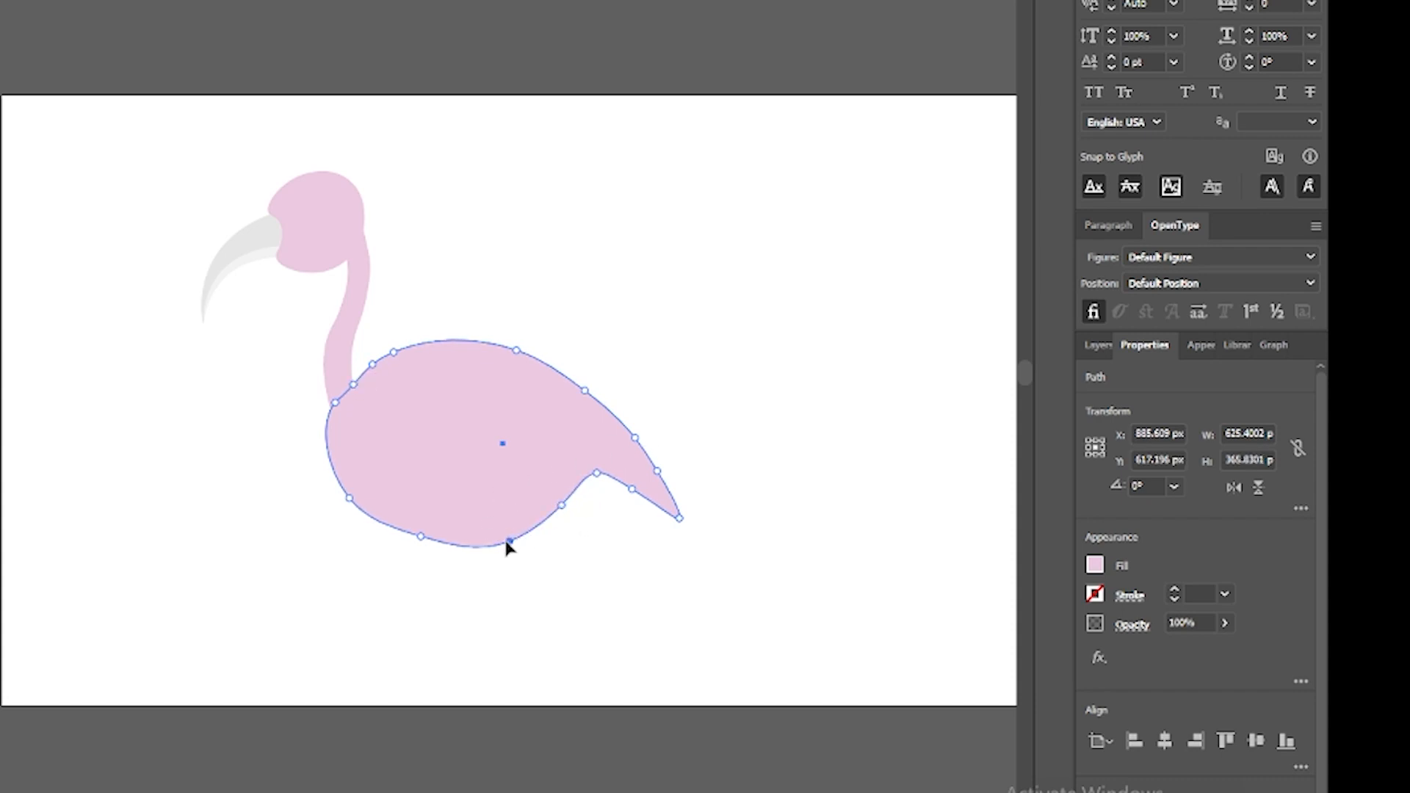
drag(509, 544, 416, 541)
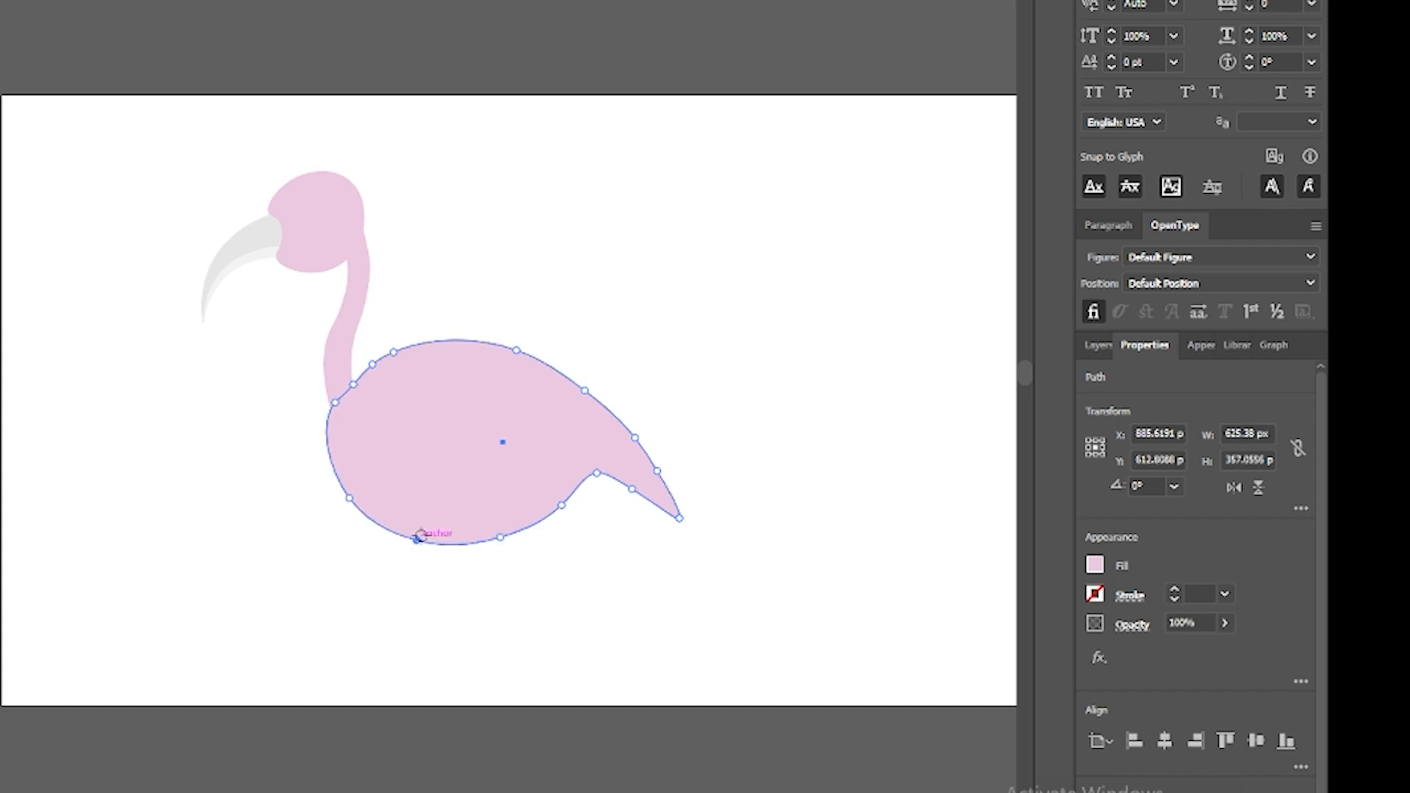
click(763, 415)
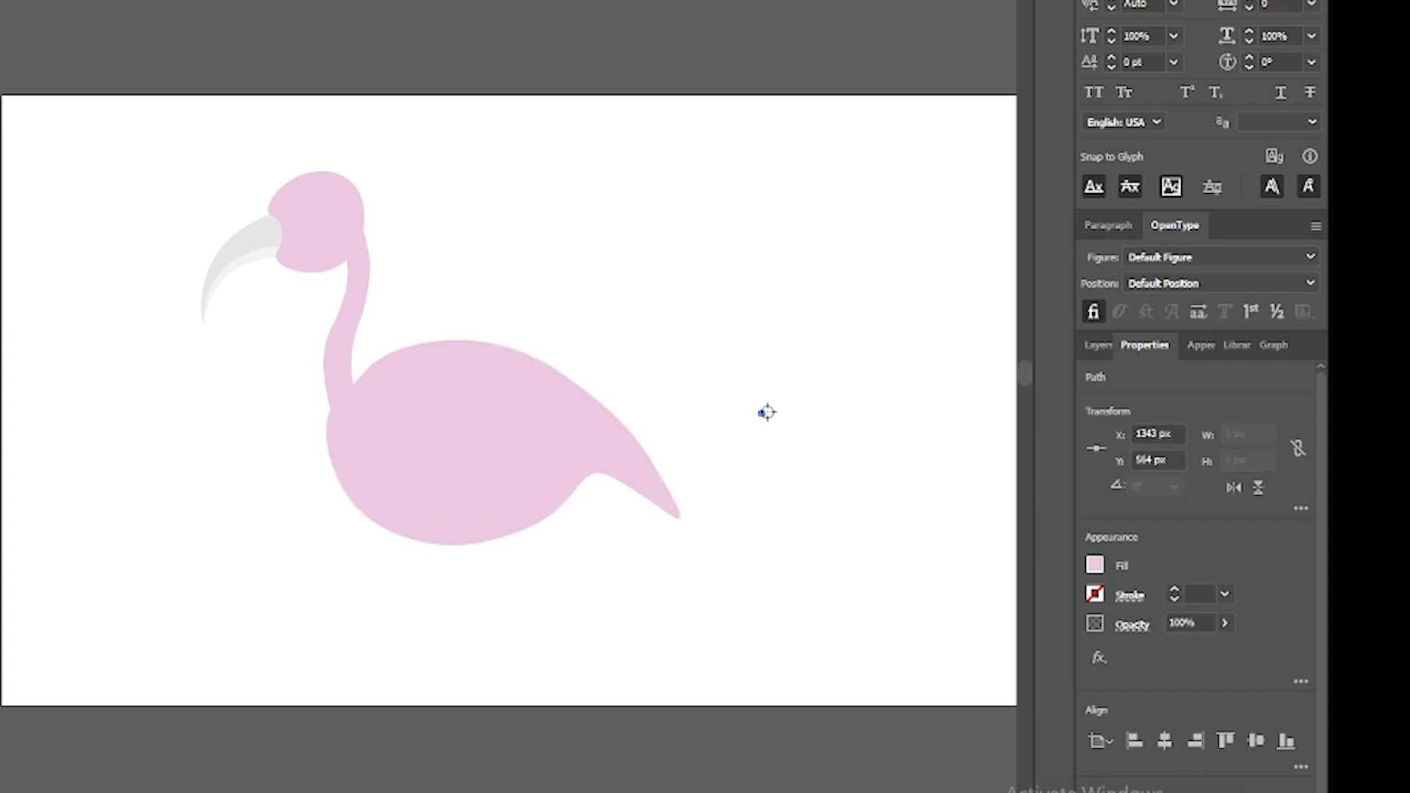
Move the whole bird up the artboard to make room for legs below the body
ctrl+click(792, 427)
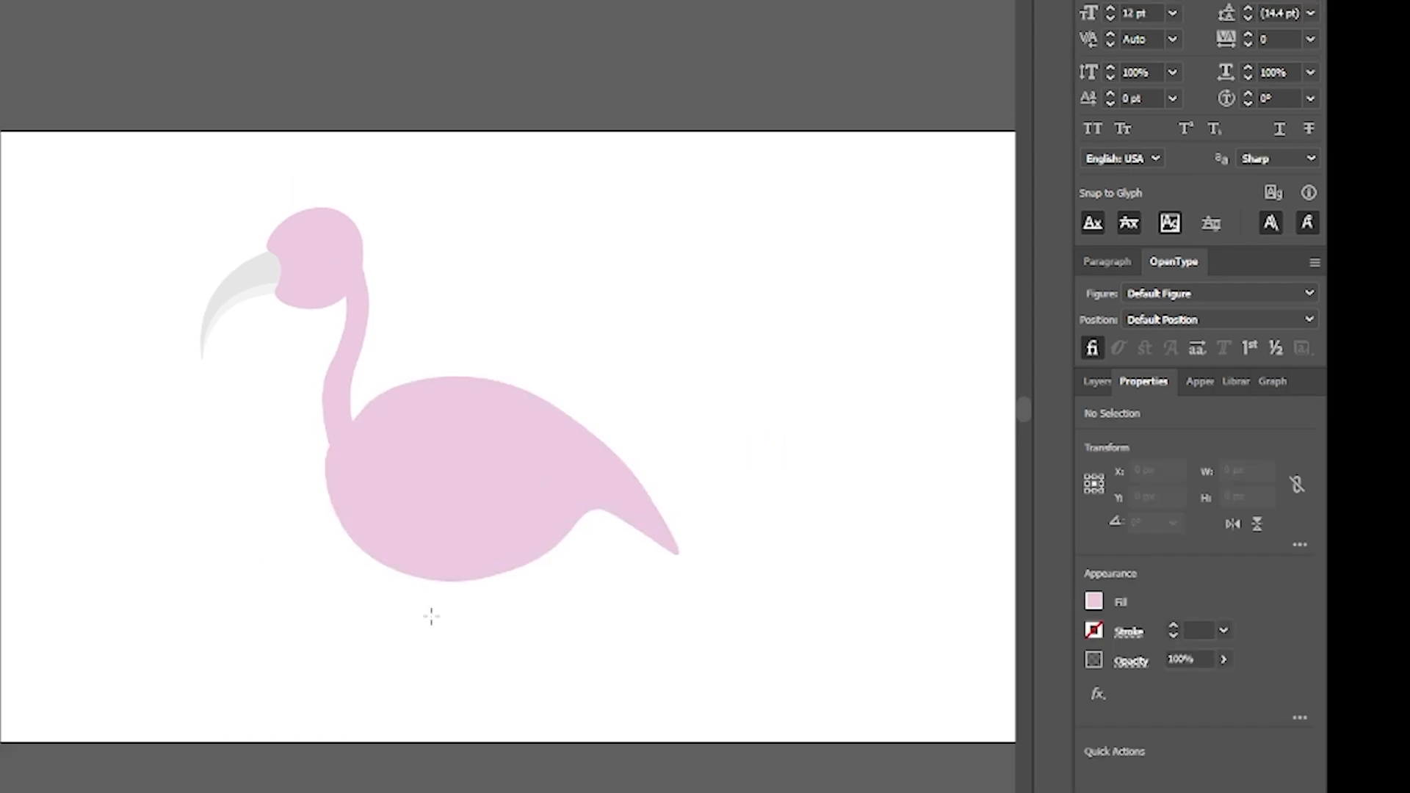
drag(169, 199, 664, 538)
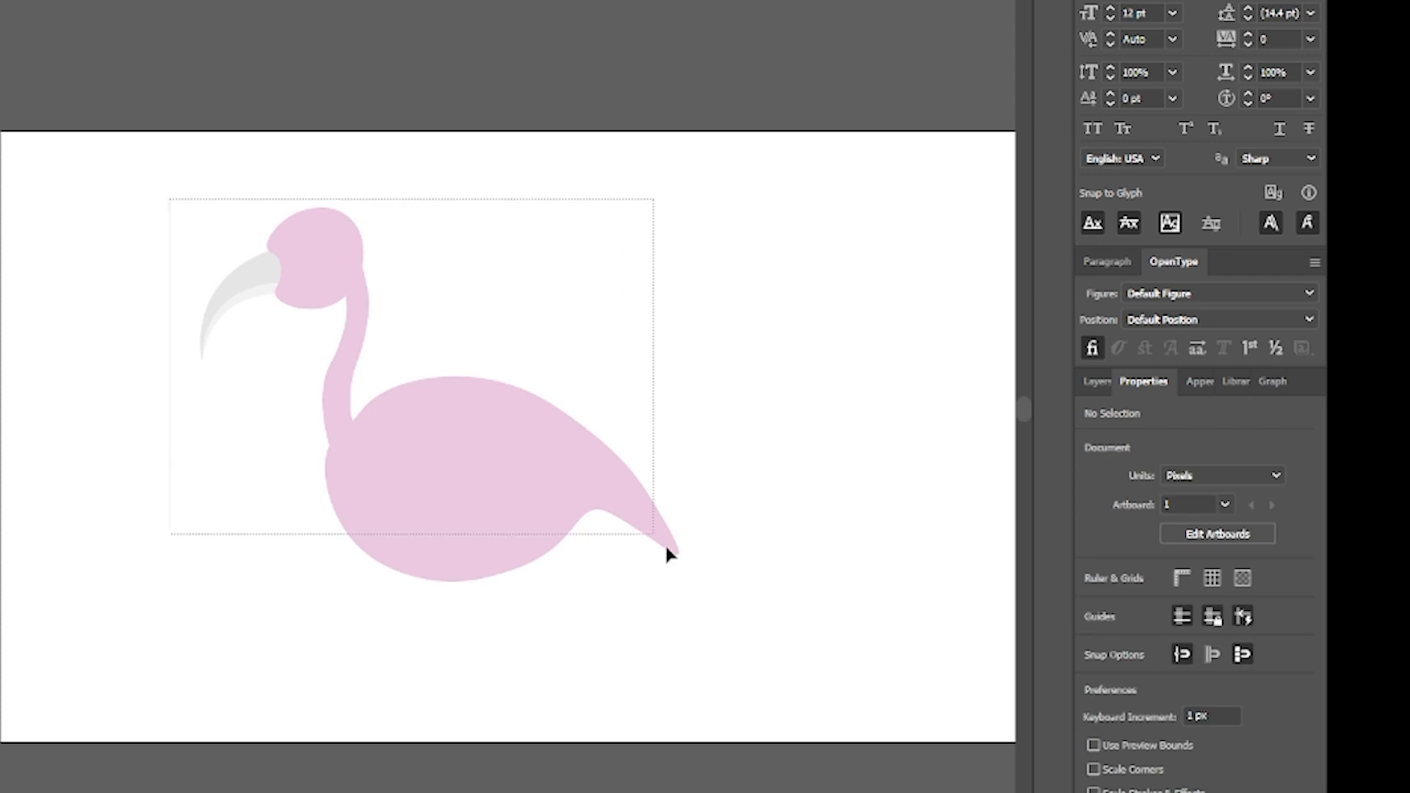
drag(552, 491, 470, 289)
click(594, 472)
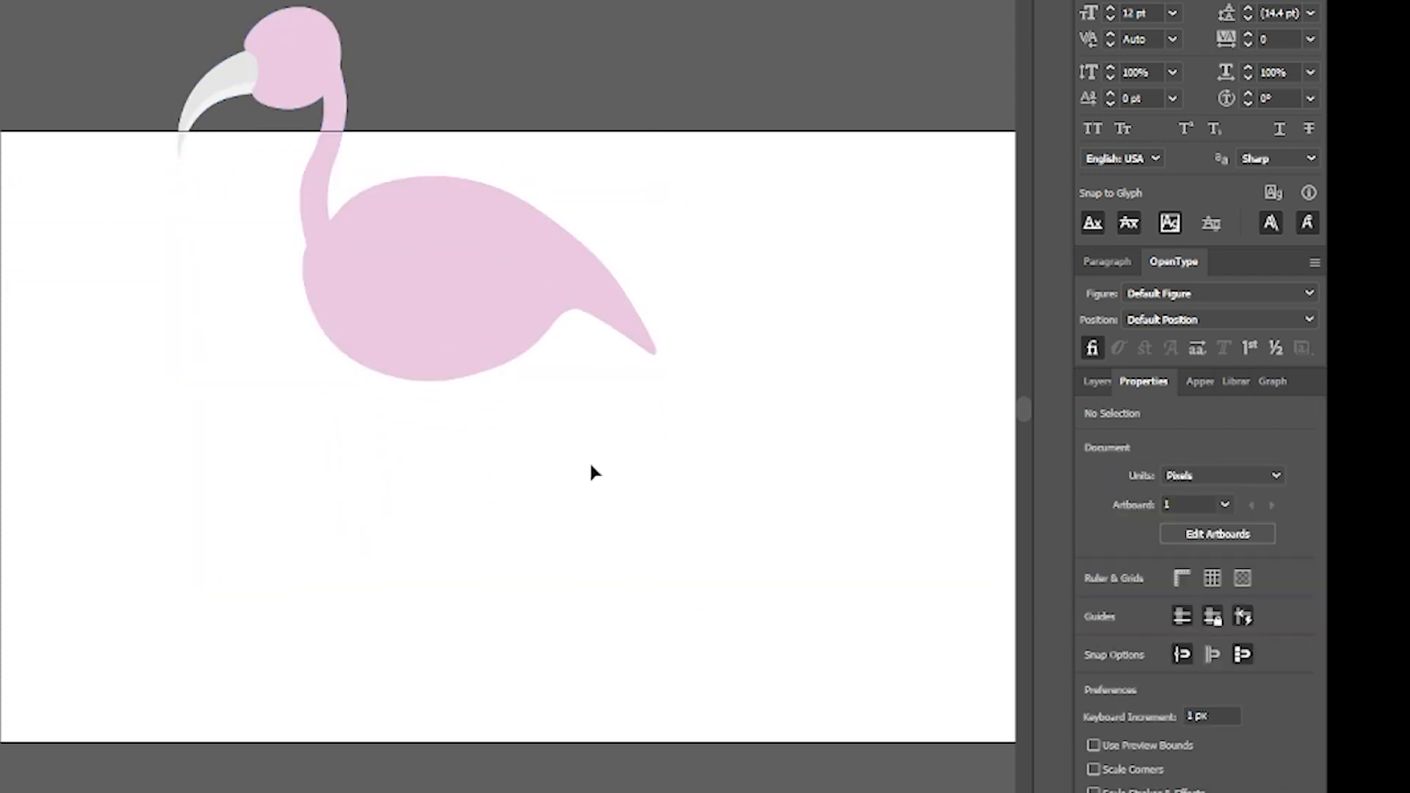
Draw a thin vertical pink rectangle, about 9 × 253 px, under the front of the belly as the front leg
key(p)
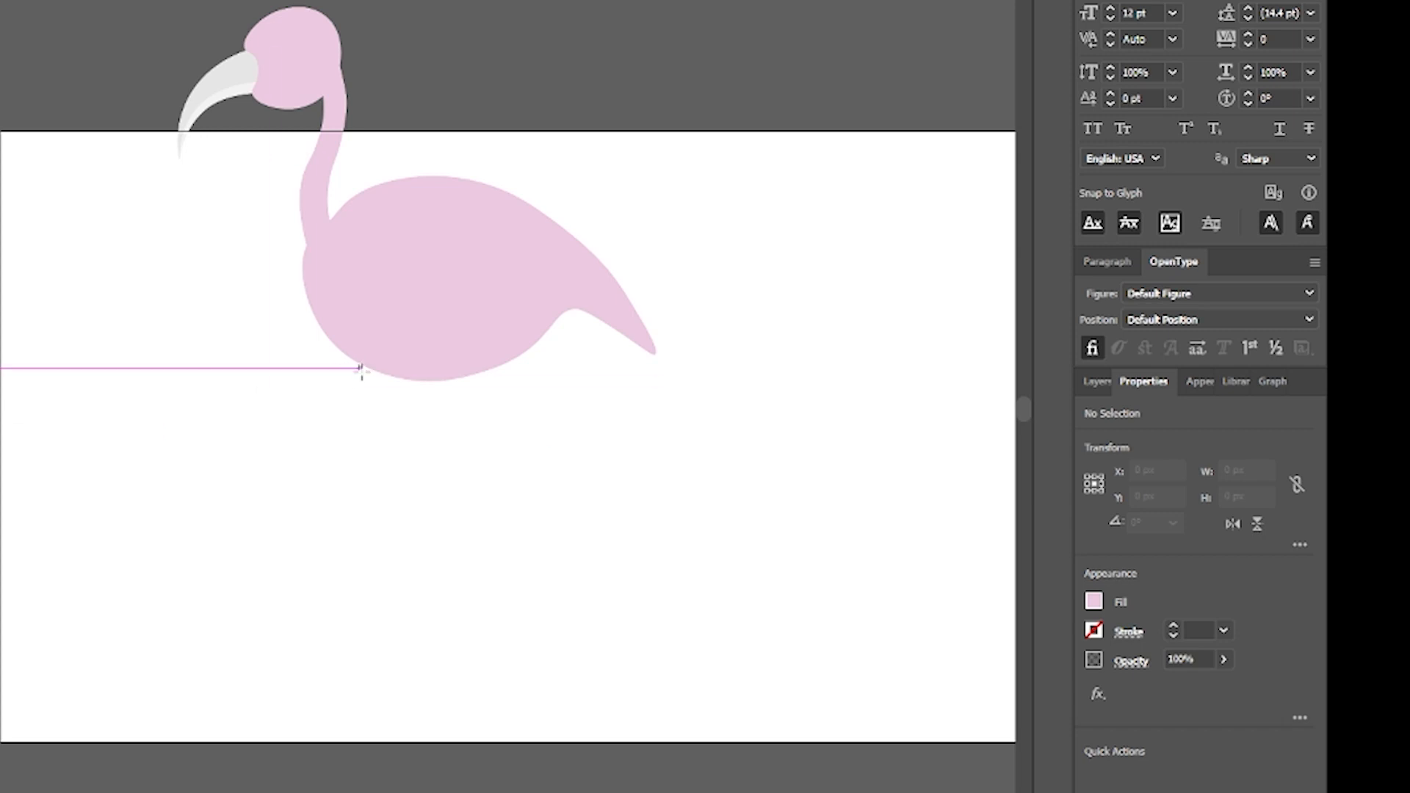
drag(361, 368, 366, 512)
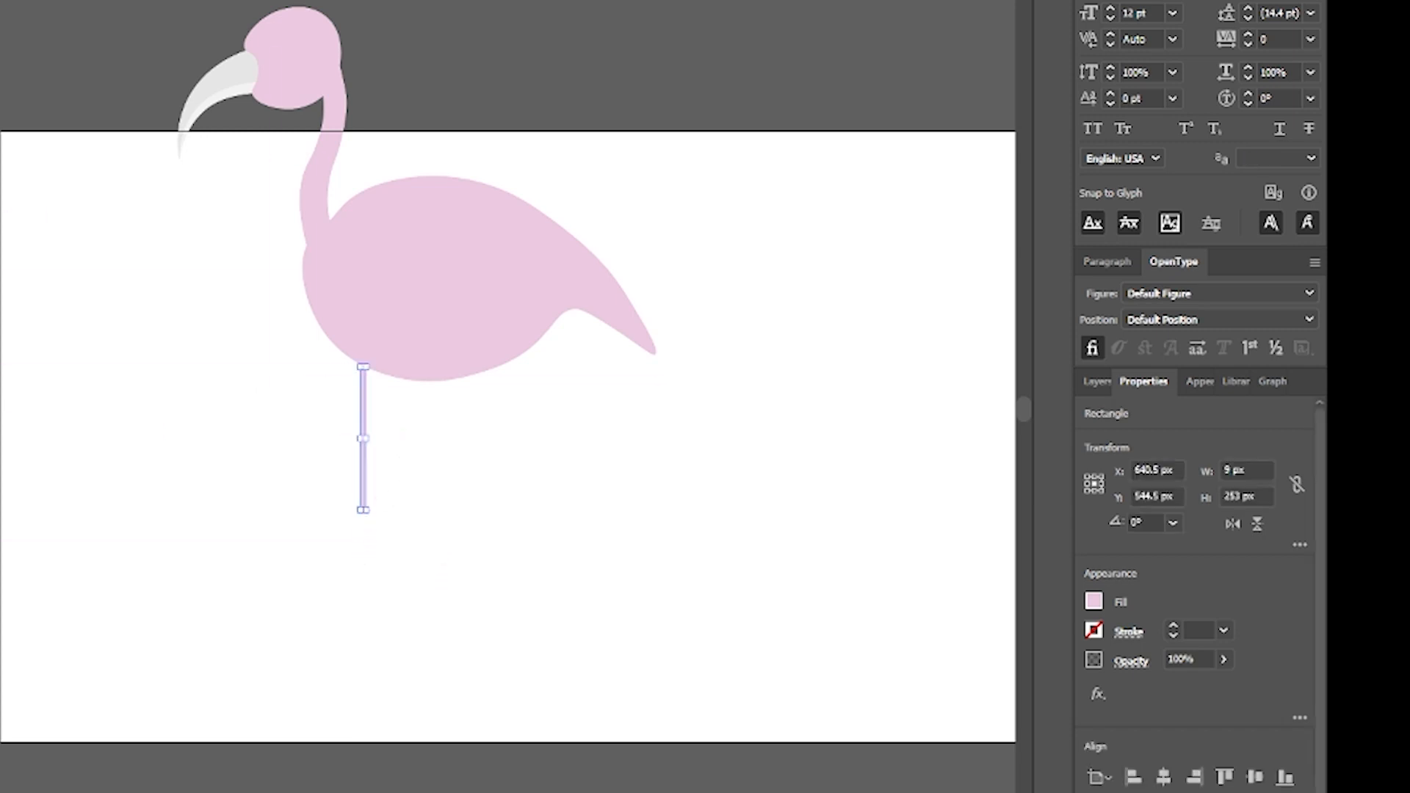
click(440, 502)
Build the rear leg from two copies of the front leg: an upper one tilted about 22° and a vertical one below its lower end
drag(365, 462, 465, 491)
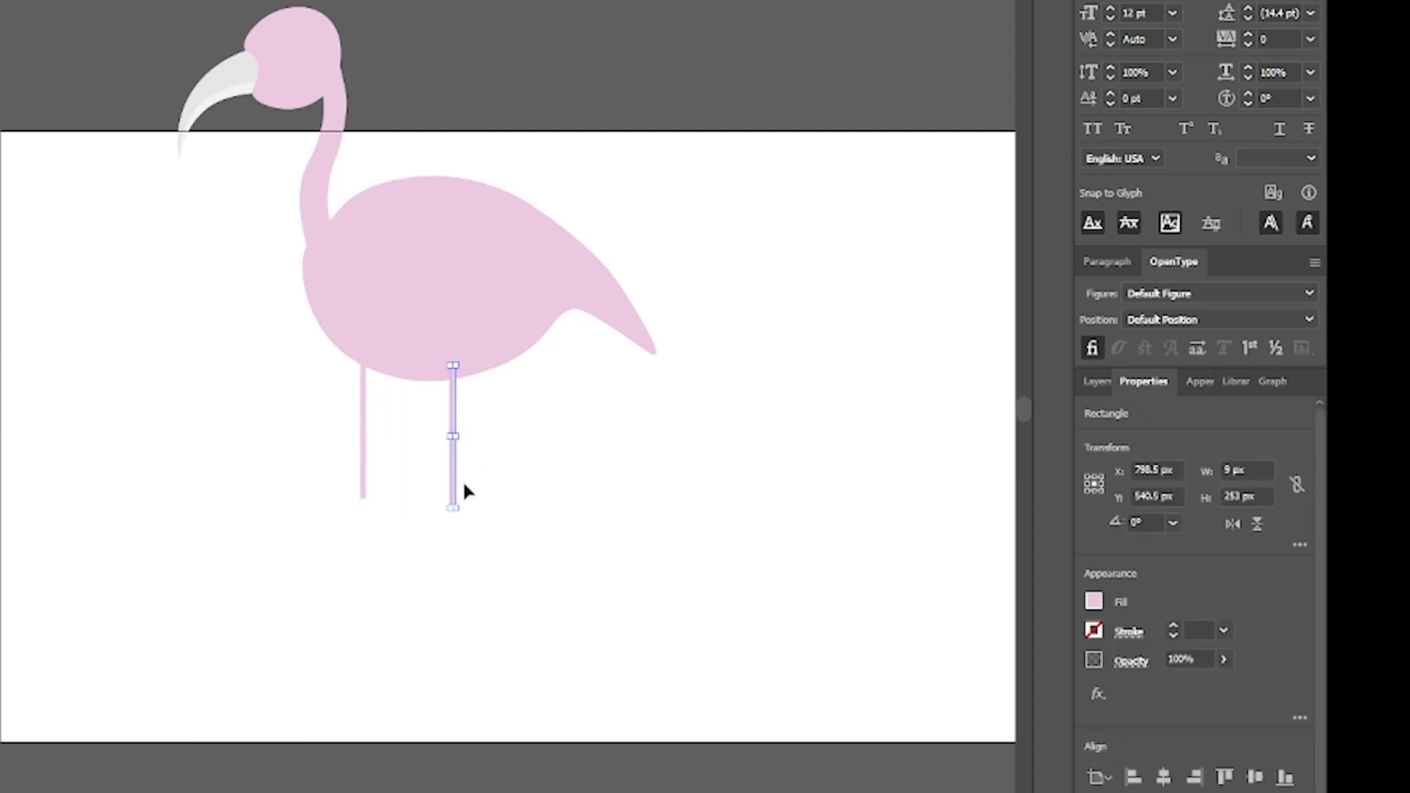
drag(479, 514, 479, 514)
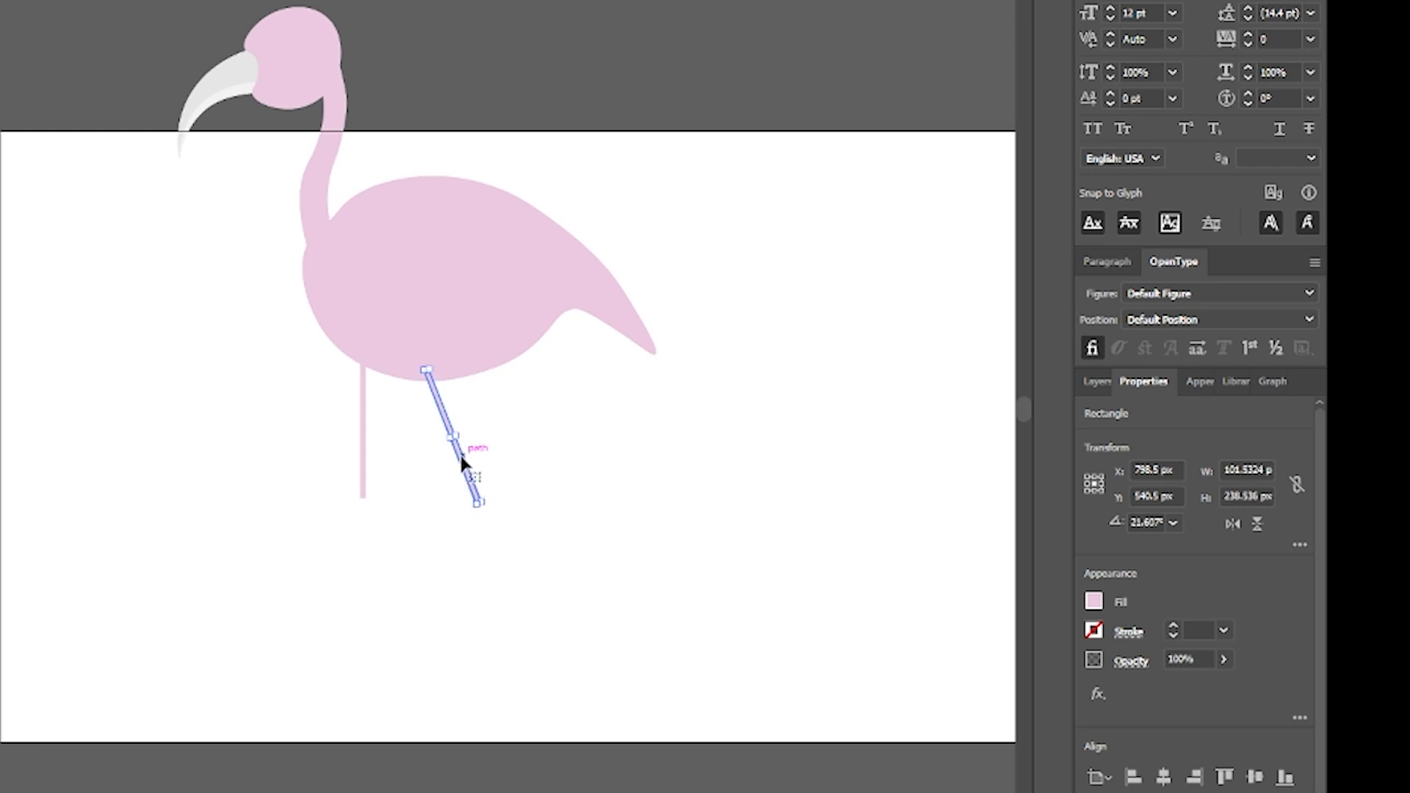
drag(463, 454, 529, 544)
click(472, 461)
key(ctrl+z)
drag(475, 415, 492, 565)
click(552, 512)
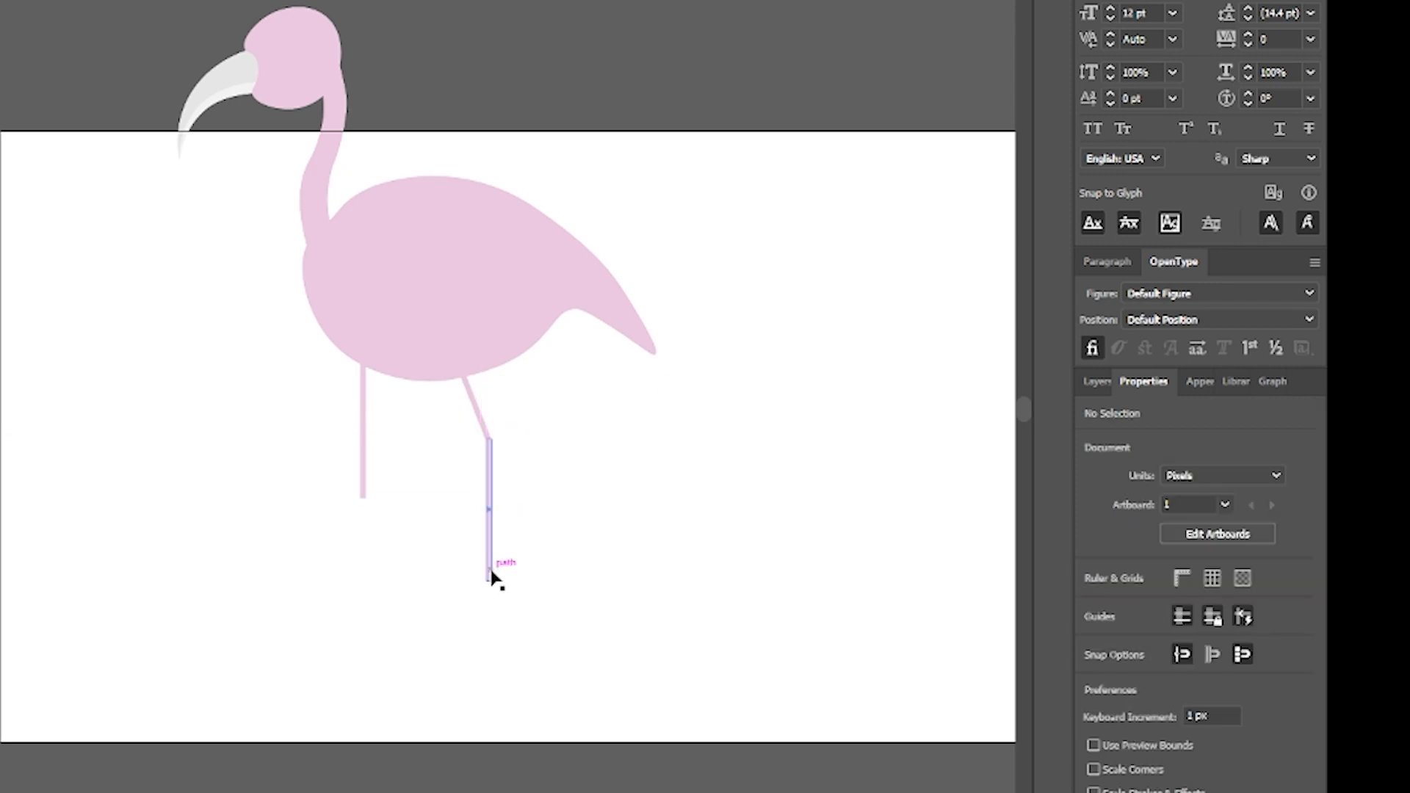
Rotate the rear leg's lower segment to about 354° and align its upper end with the knee
click(490, 570)
drag(492, 586, 481, 583)
click(517, 520)
drag(487, 509, 477, 482)
click(593, 496)
click(589, 523)
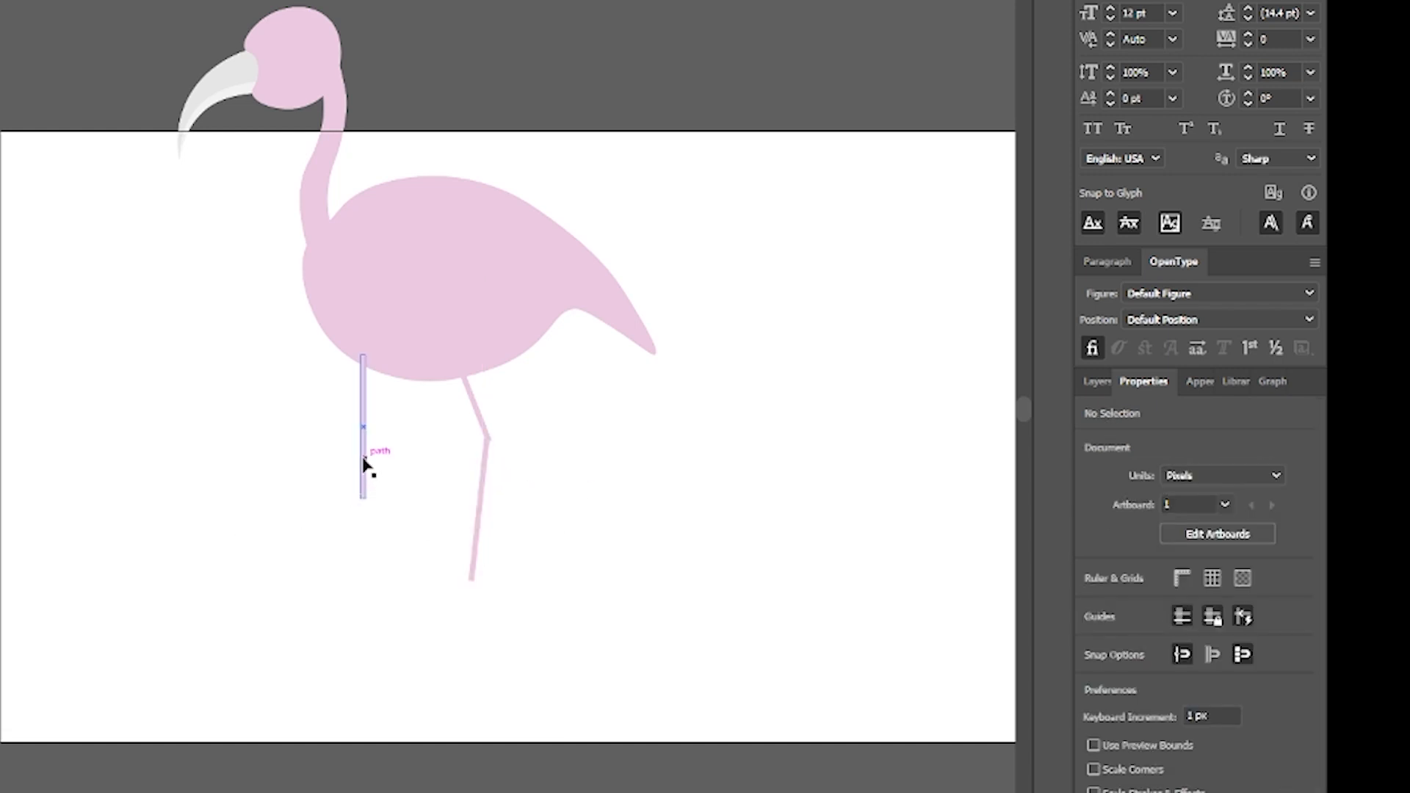
Raise the front leg partly into the body and place a matching 9 × 253 px segment directly below it
drag(365, 450, 366, 579)
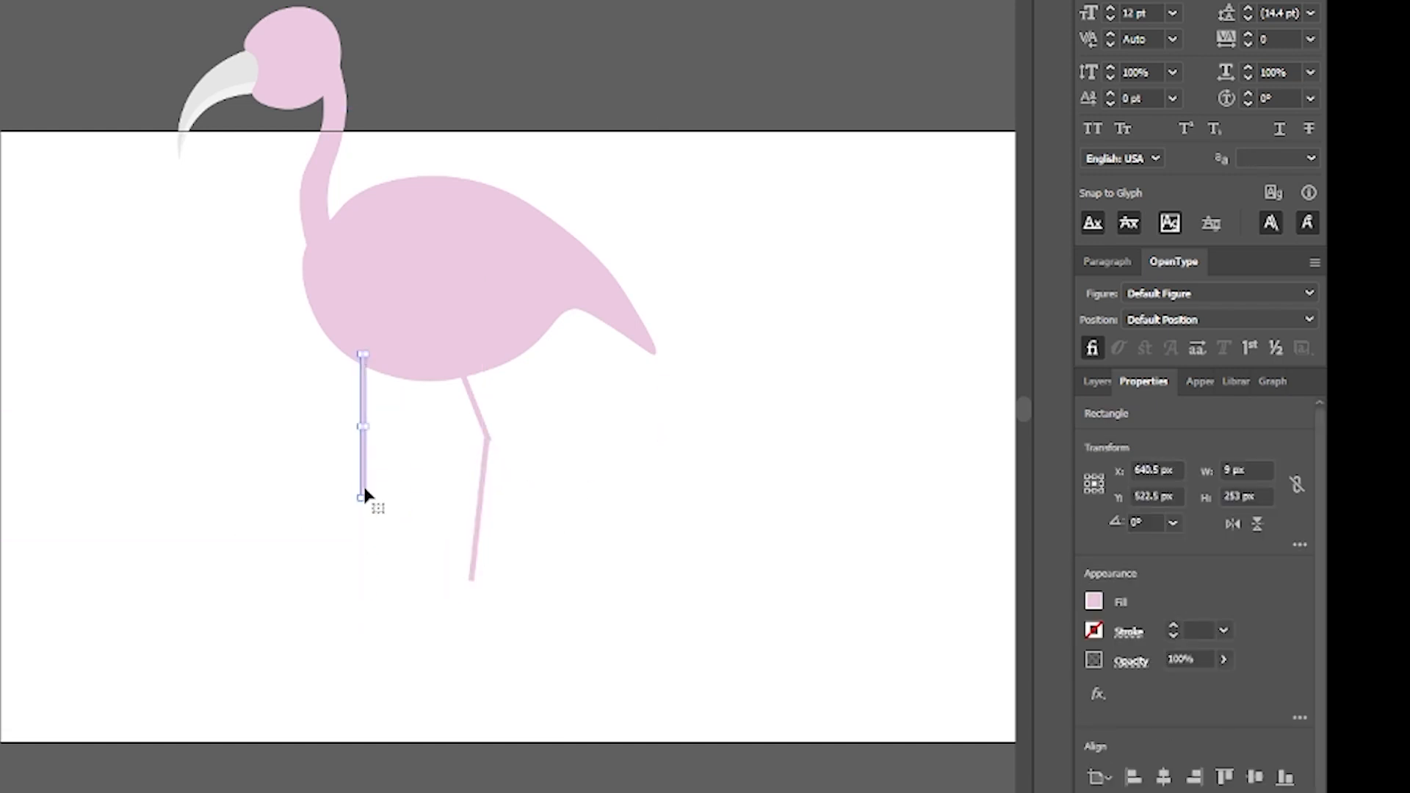
drag(363, 484, 366, 549)
key(ctrl+z)
key(m)
drag(360, 404, 369, 545)
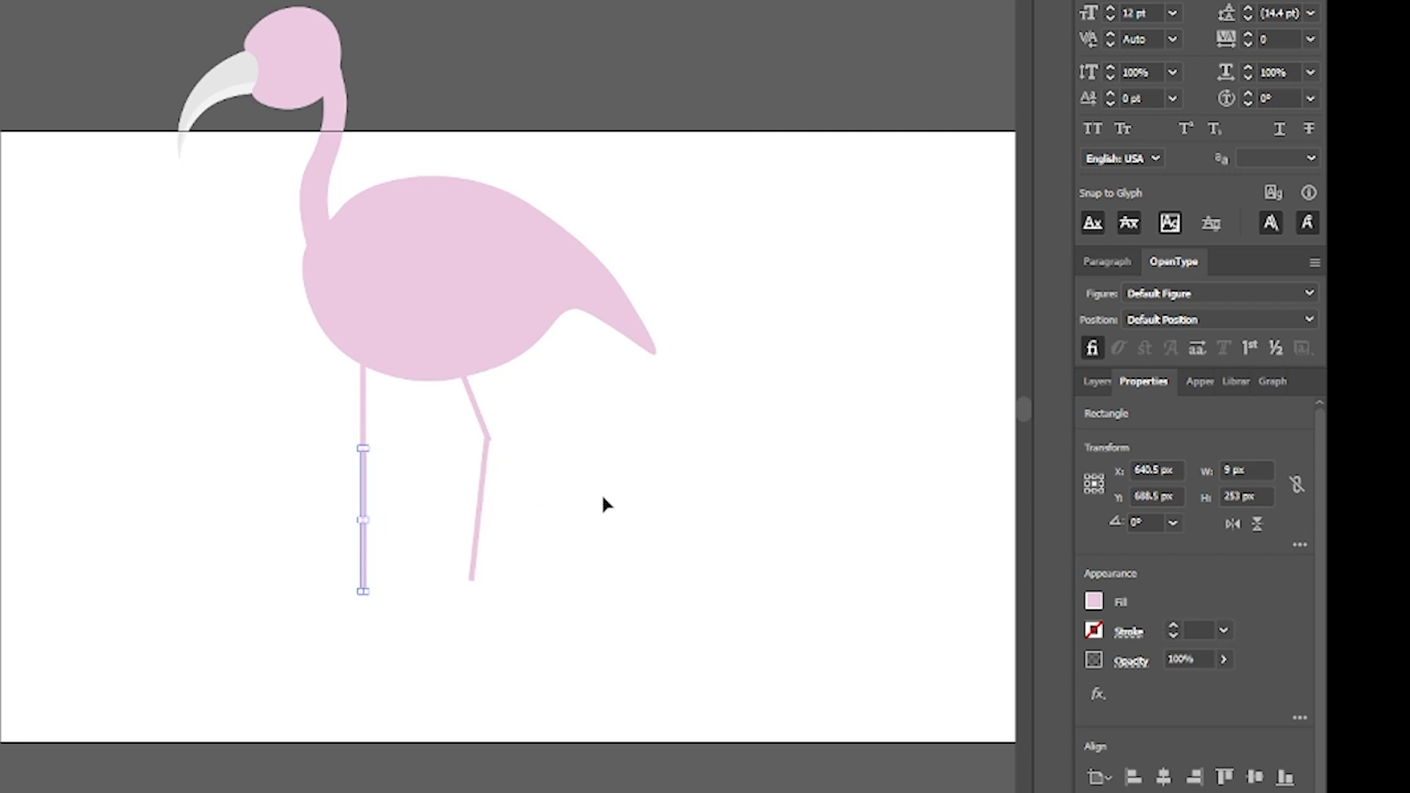
click(552, 468)
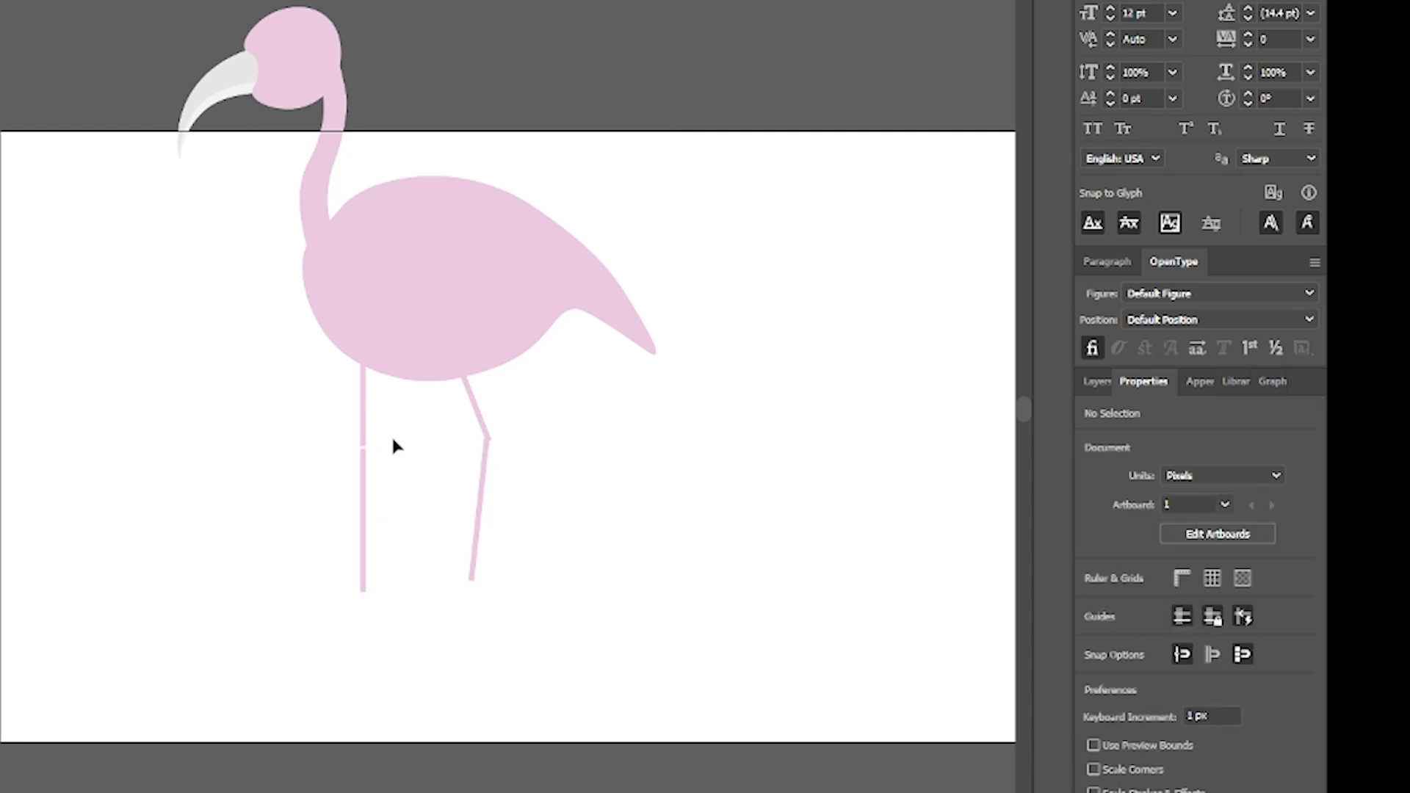
Fill the front leg's upper segment with dark gray and copy that fill to its lower segment
click(364, 403)
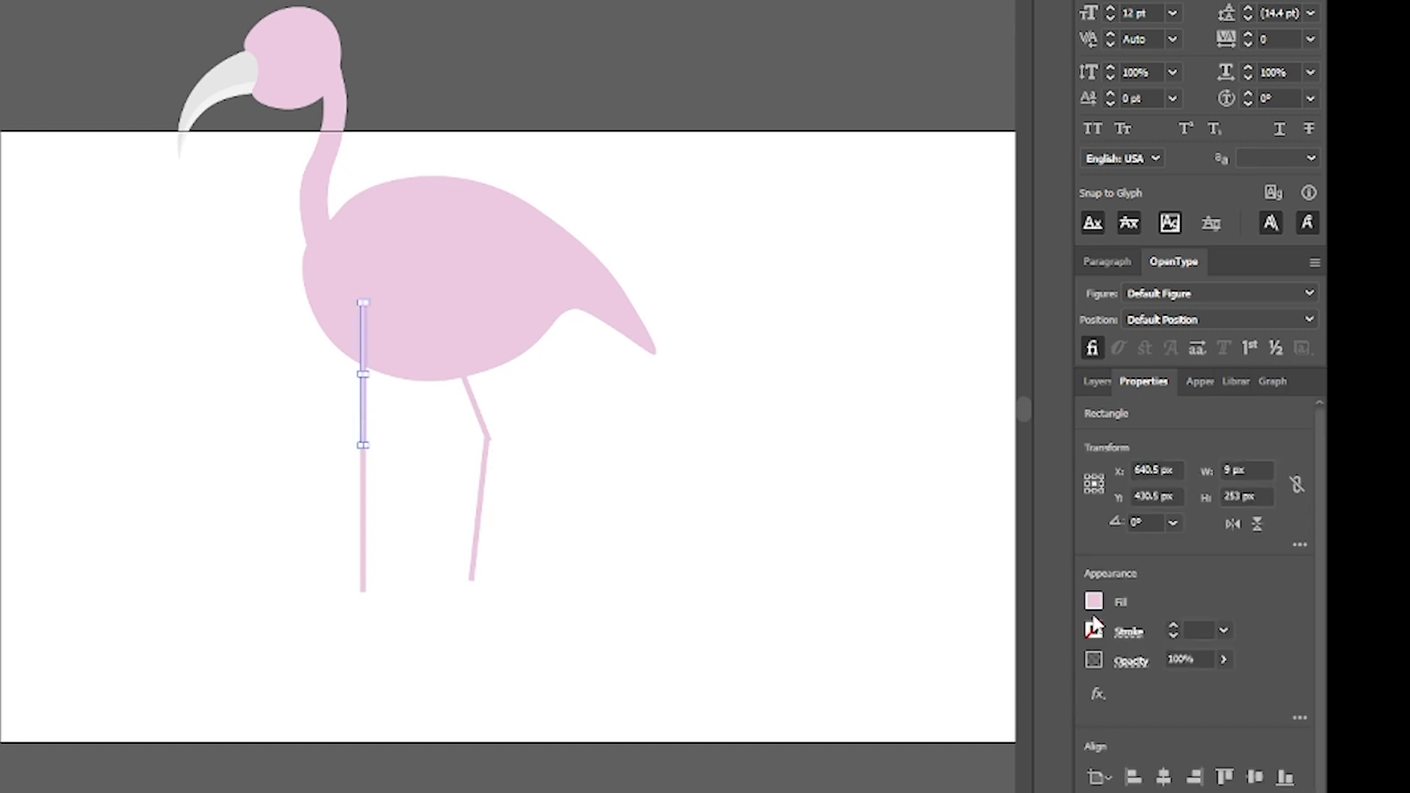
click(1093, 603)
click(969, 639)
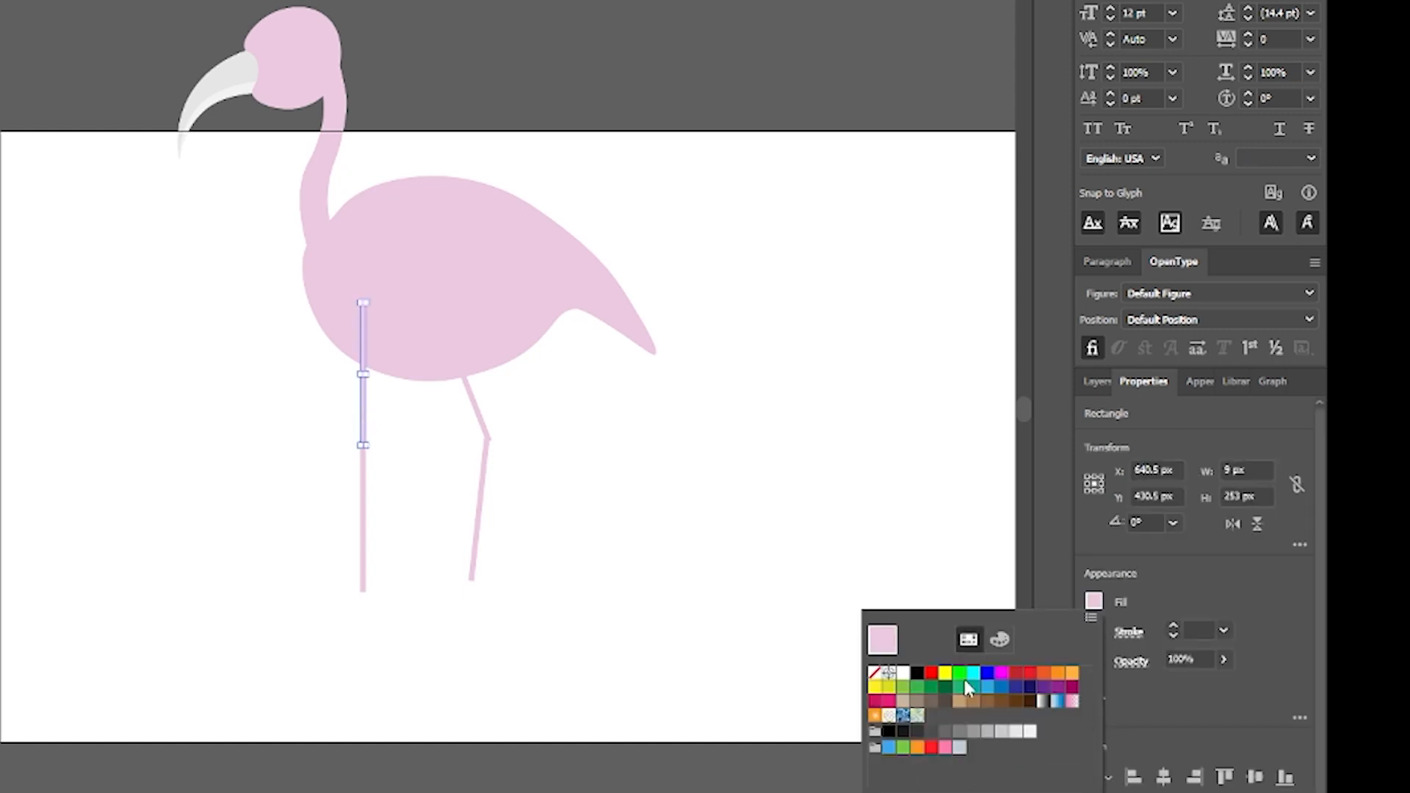
click(917, 731)
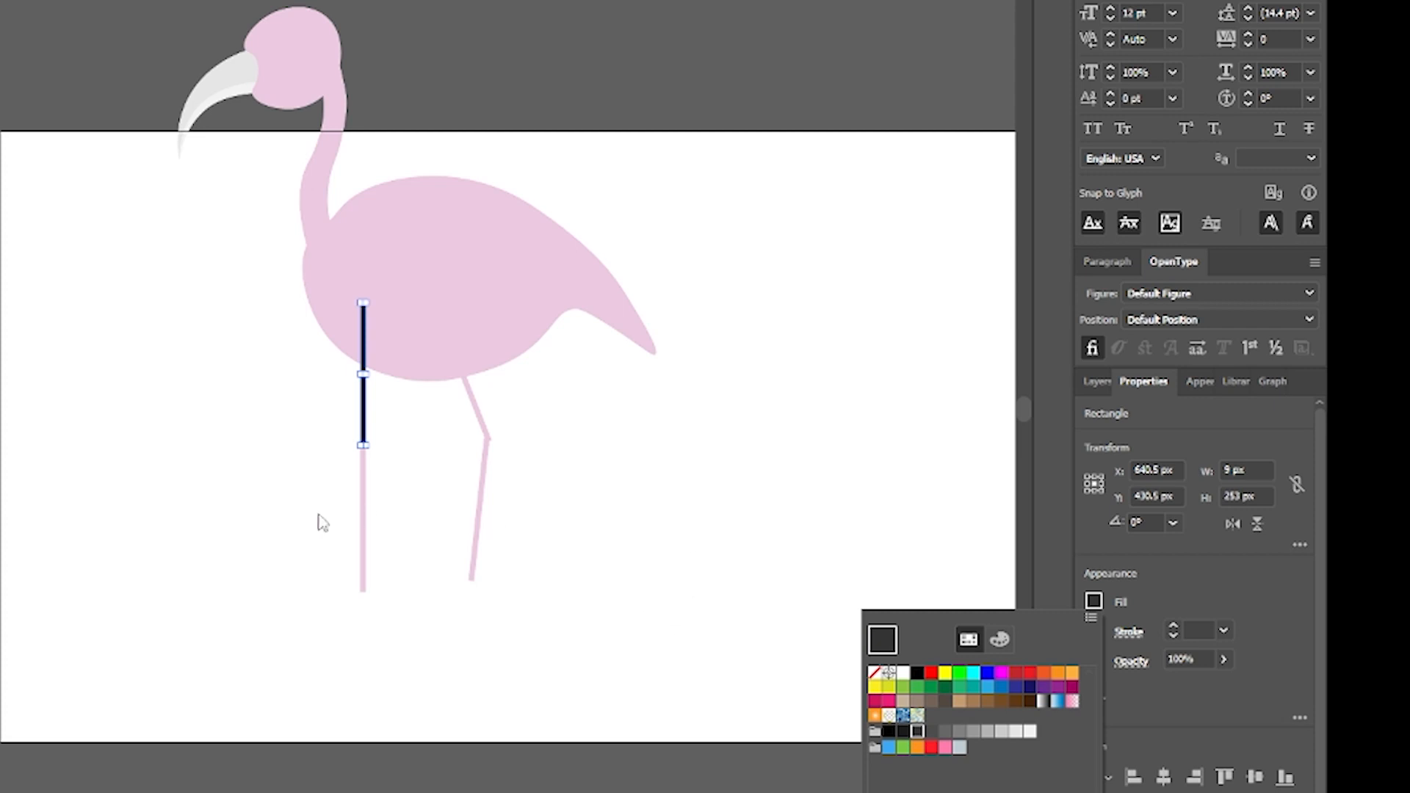
click(365, 517)
click(366, 520)
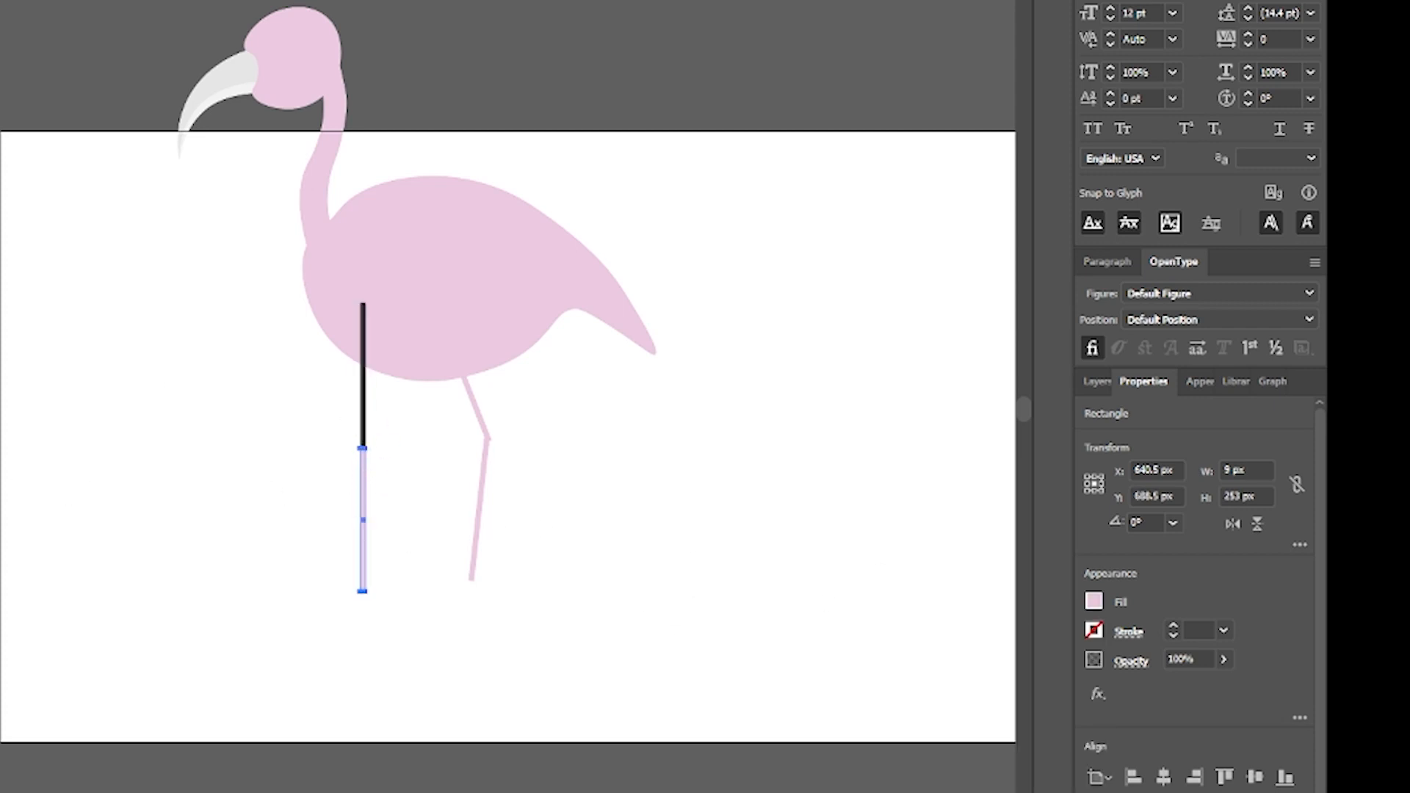
click(364, 371)
Copy the front leg's dark gray fill to both segments of the rear leg with the Eyedropper
click(485, 474)
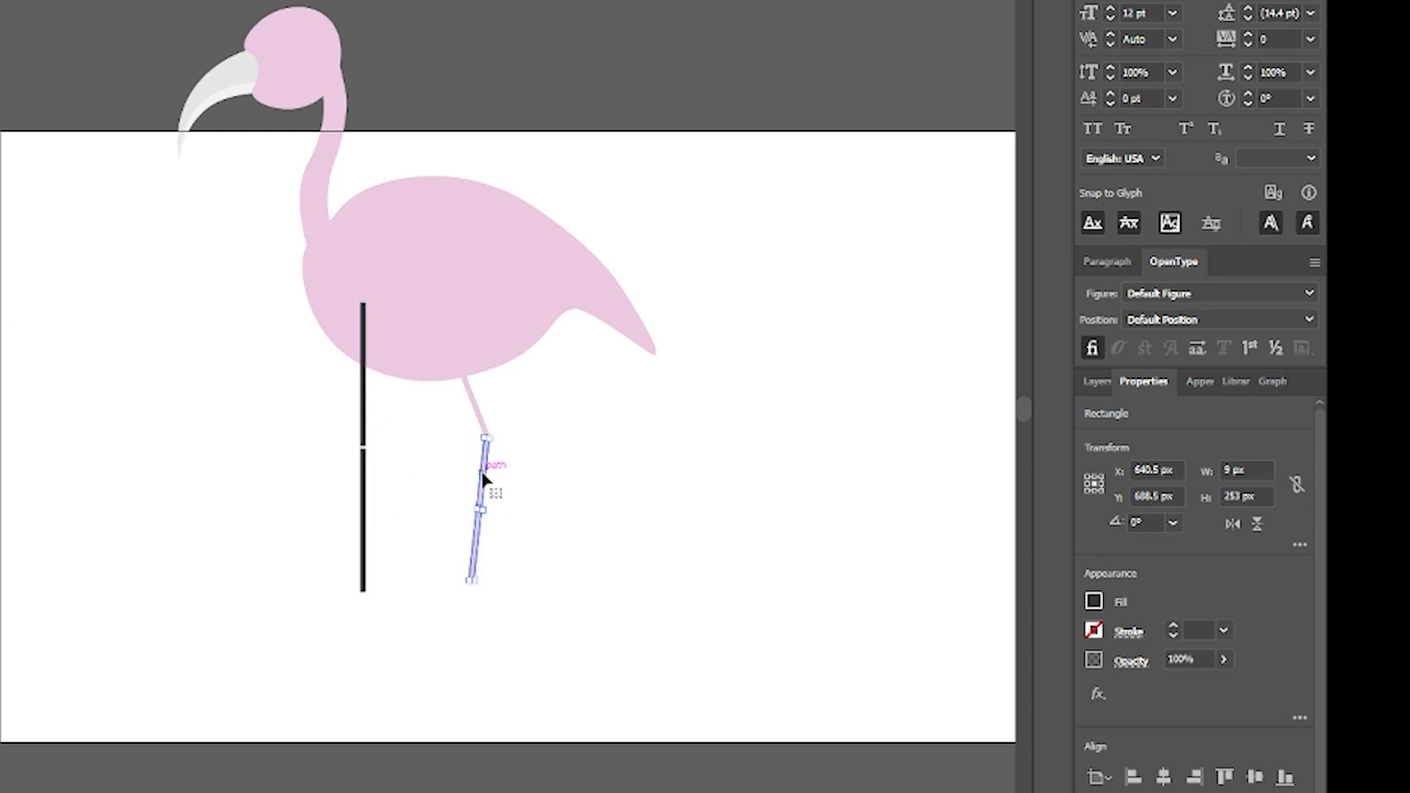
key(i)
click(363, 346)
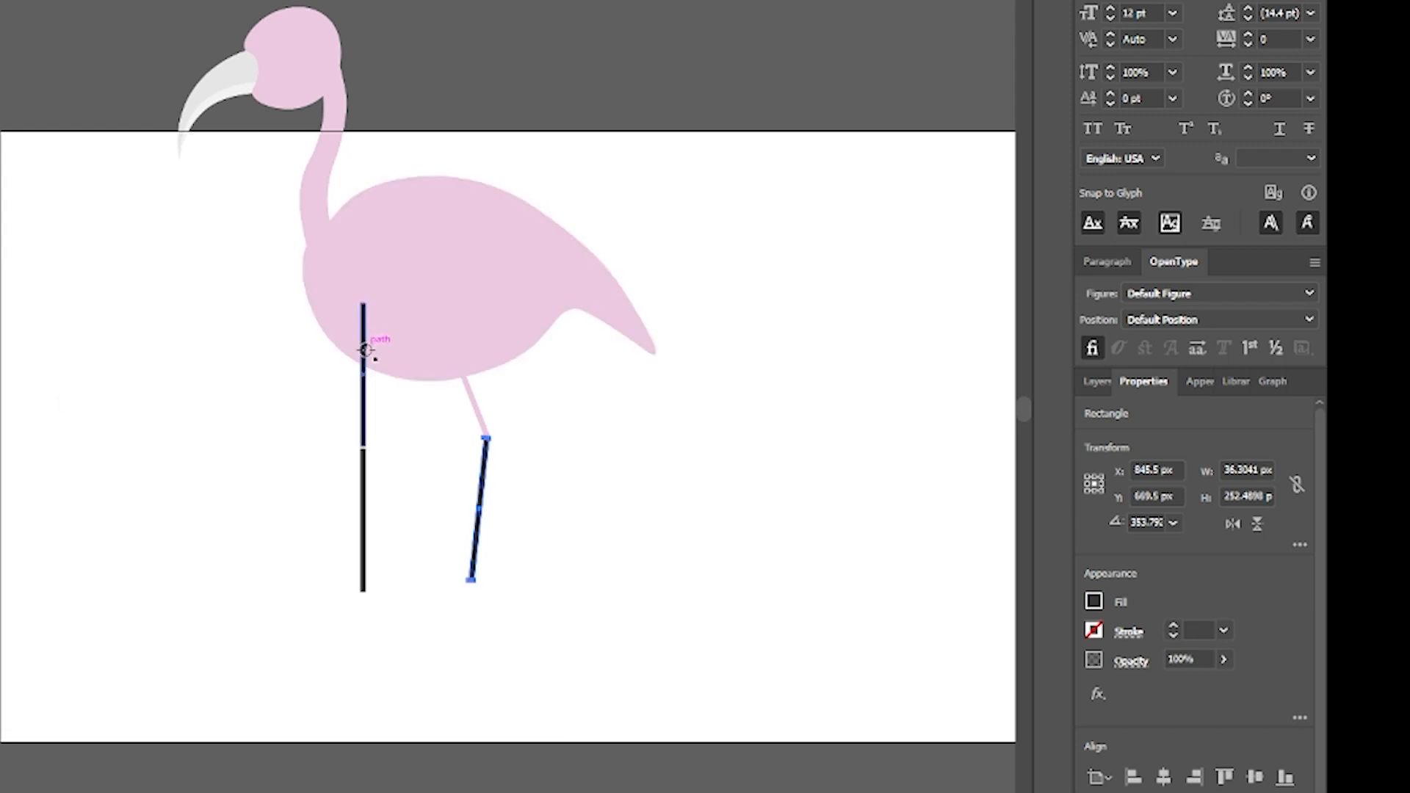
click(471, 410)
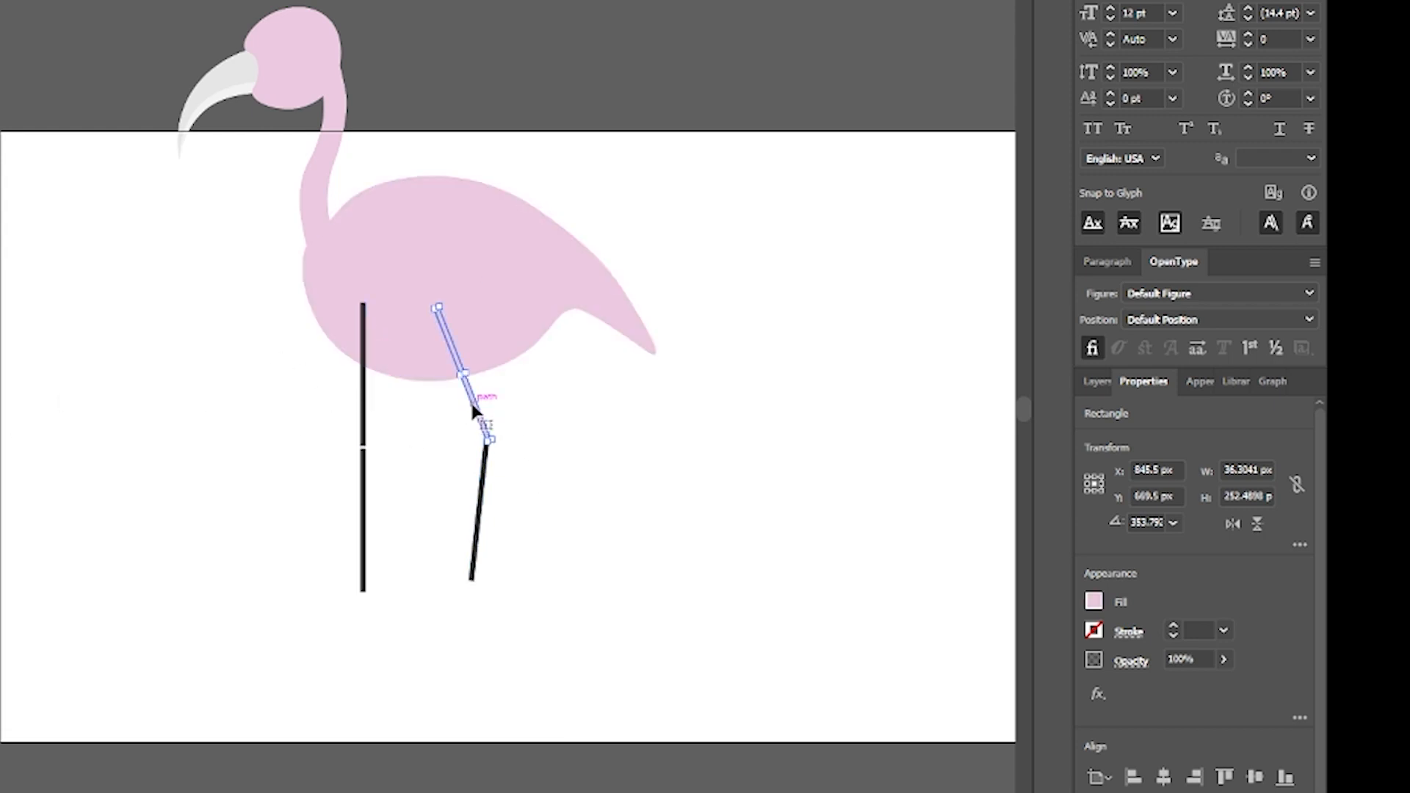
click(363, 371)
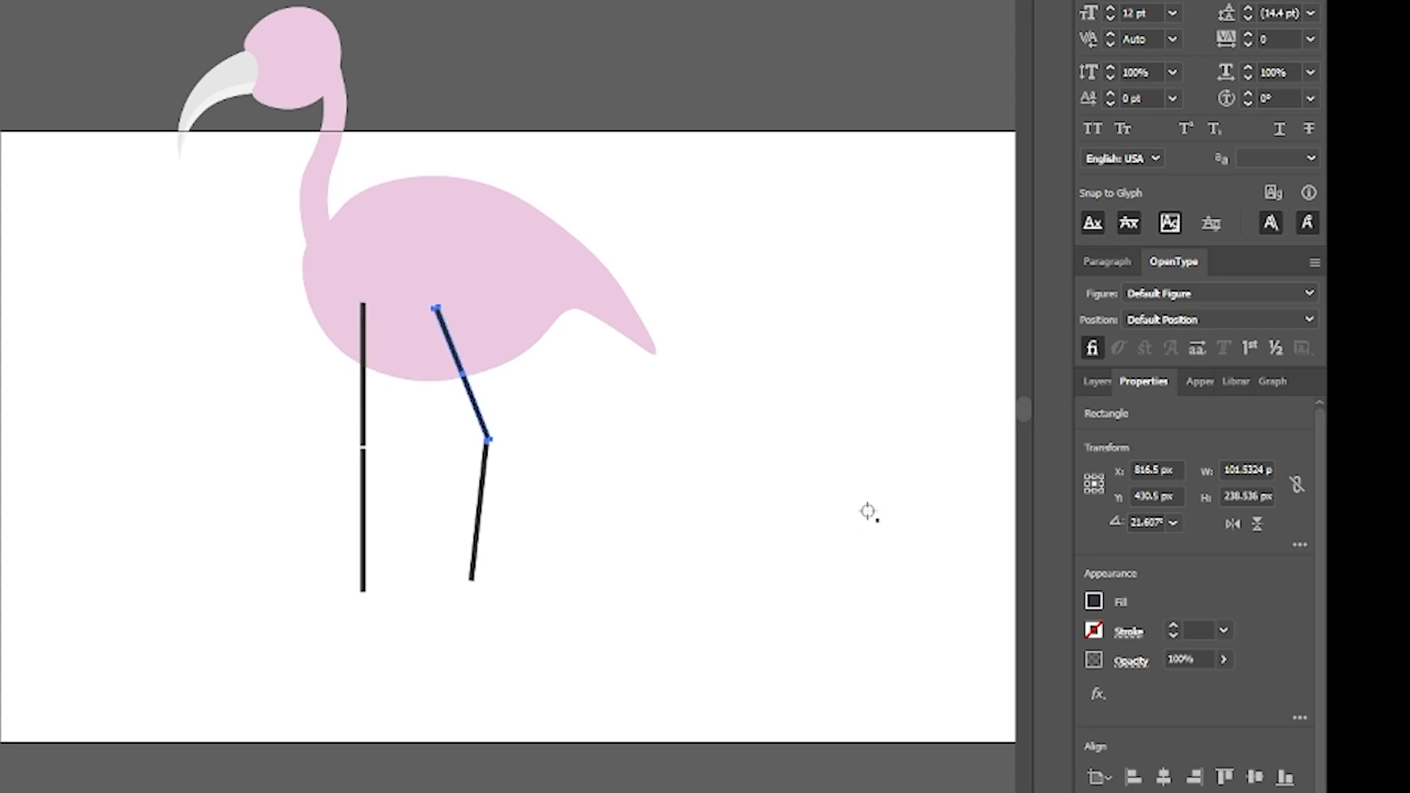
click(780, 360)
Try combining the body with both upper leg segments using different Pathfinder shape modes, undoing the results
click(514, 290)
shift+click(448, 329)
shift+click(364, 345)
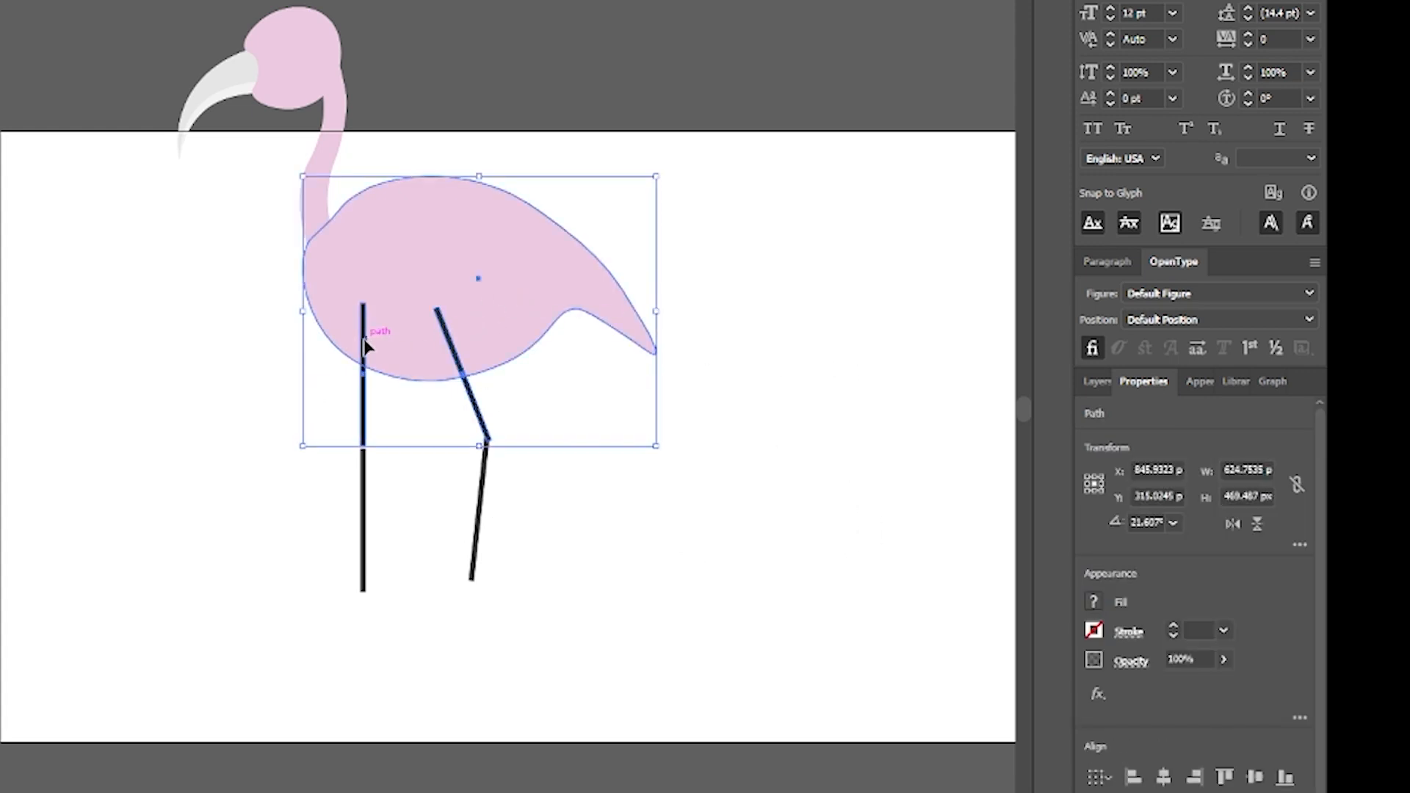
key(ctrl+4)
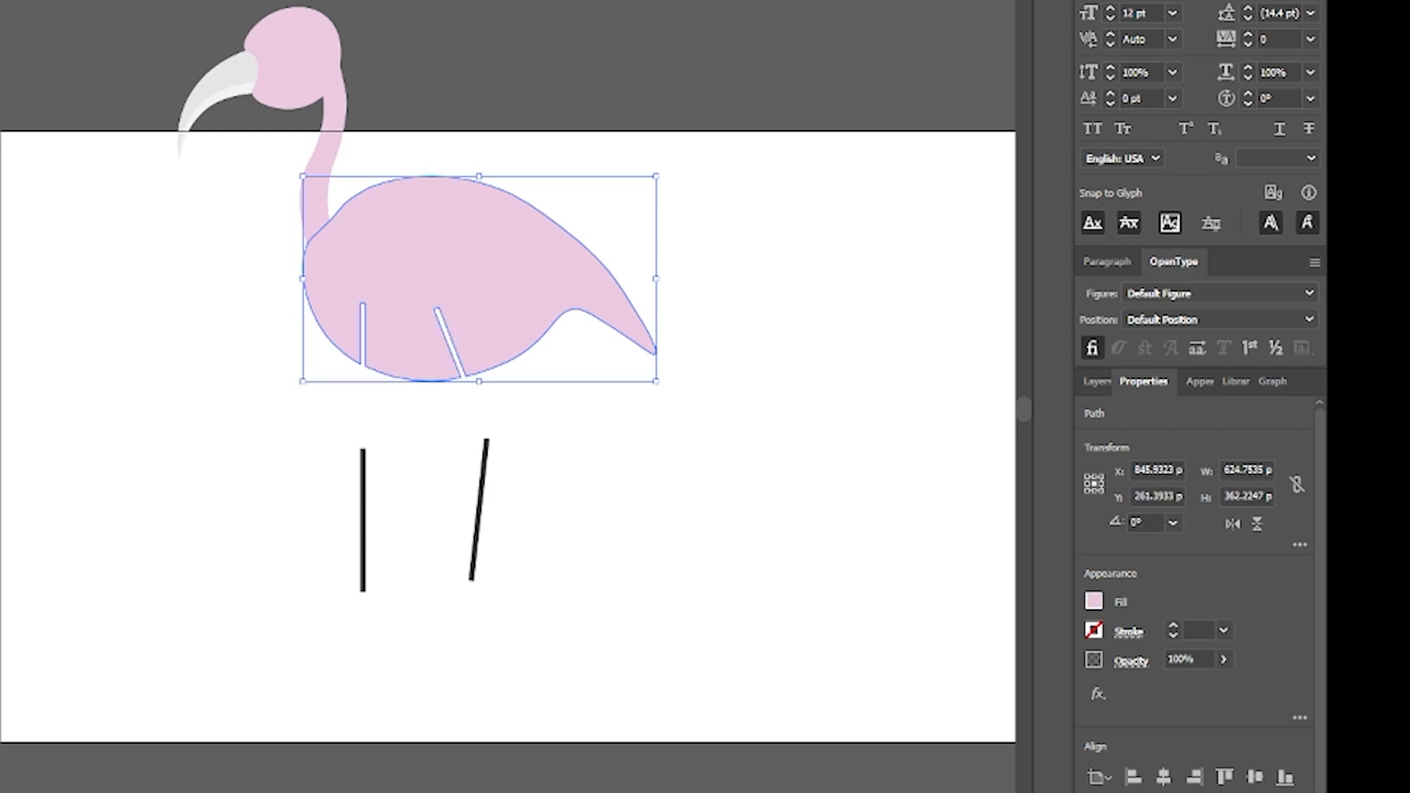
key(ctrl+z)
click(1154, 792)
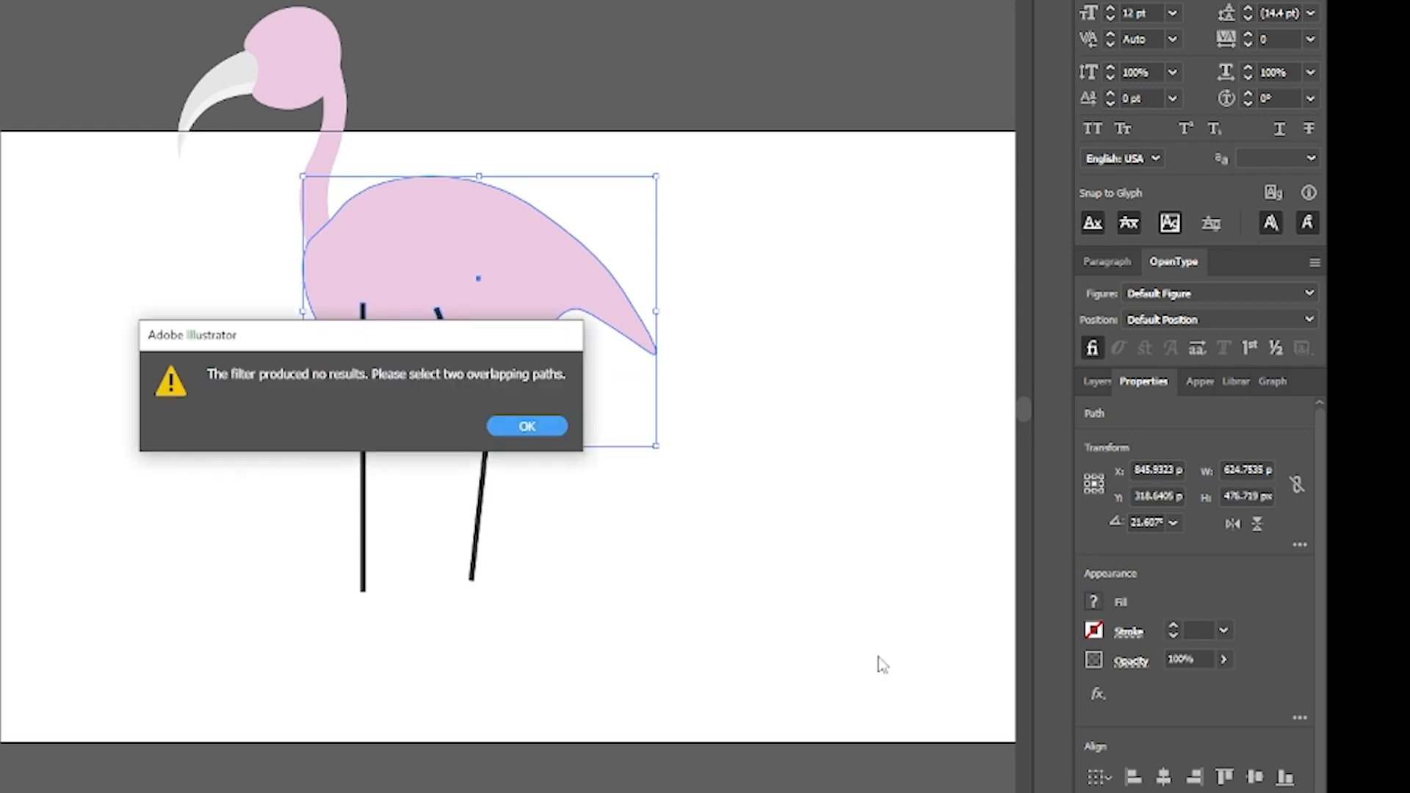
click(545, 432)
click(1183, 792)
key(ctrl+z)
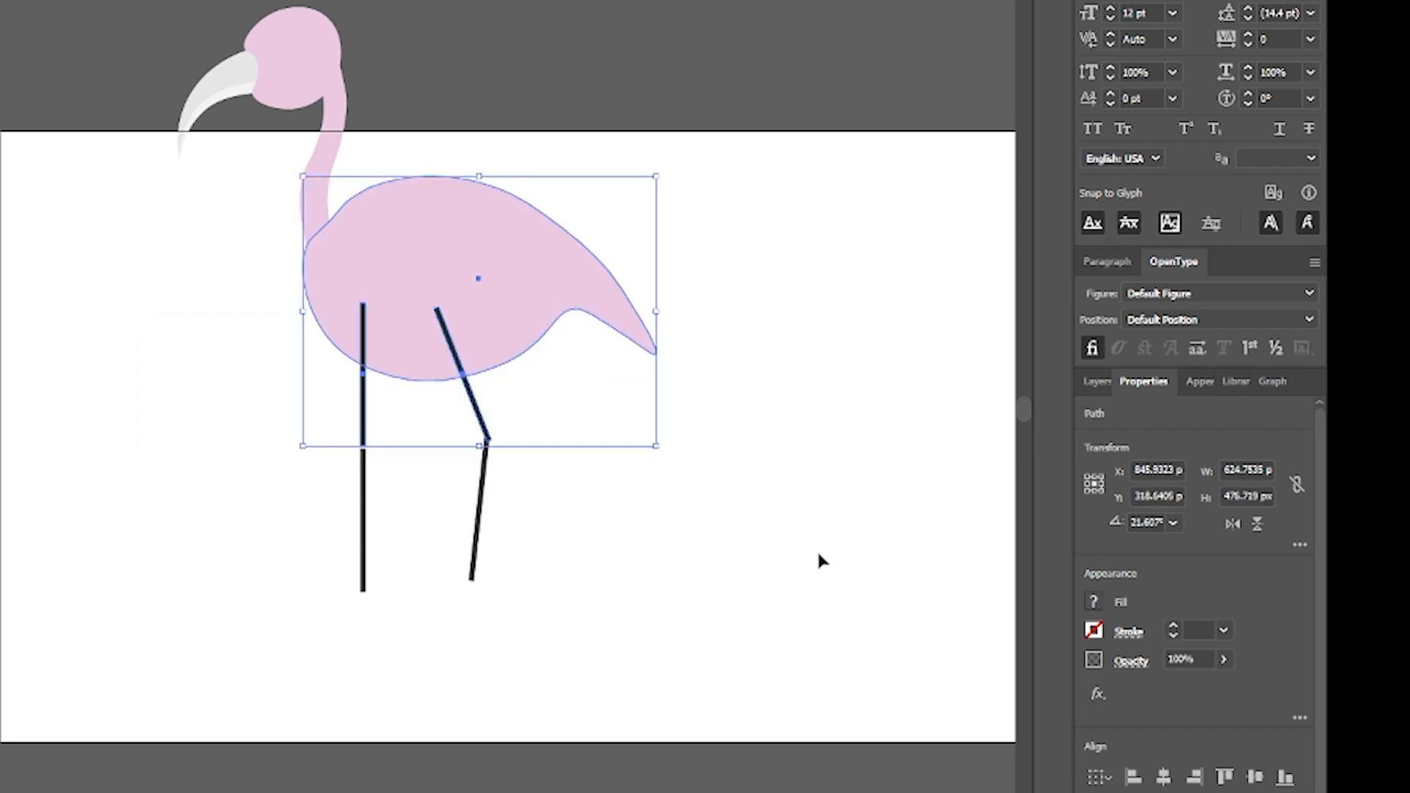
key(ctrl+shift+z)
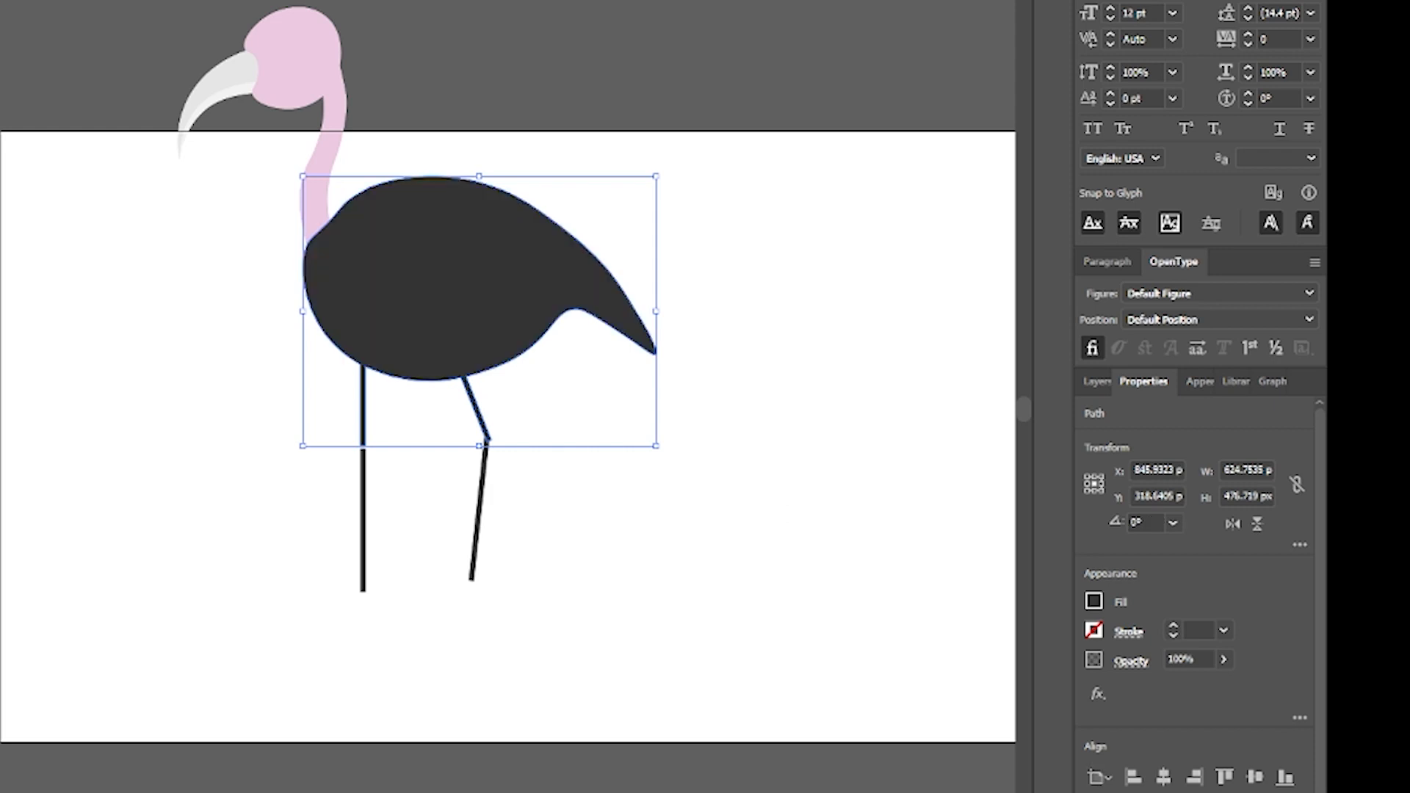
click(746, 516)
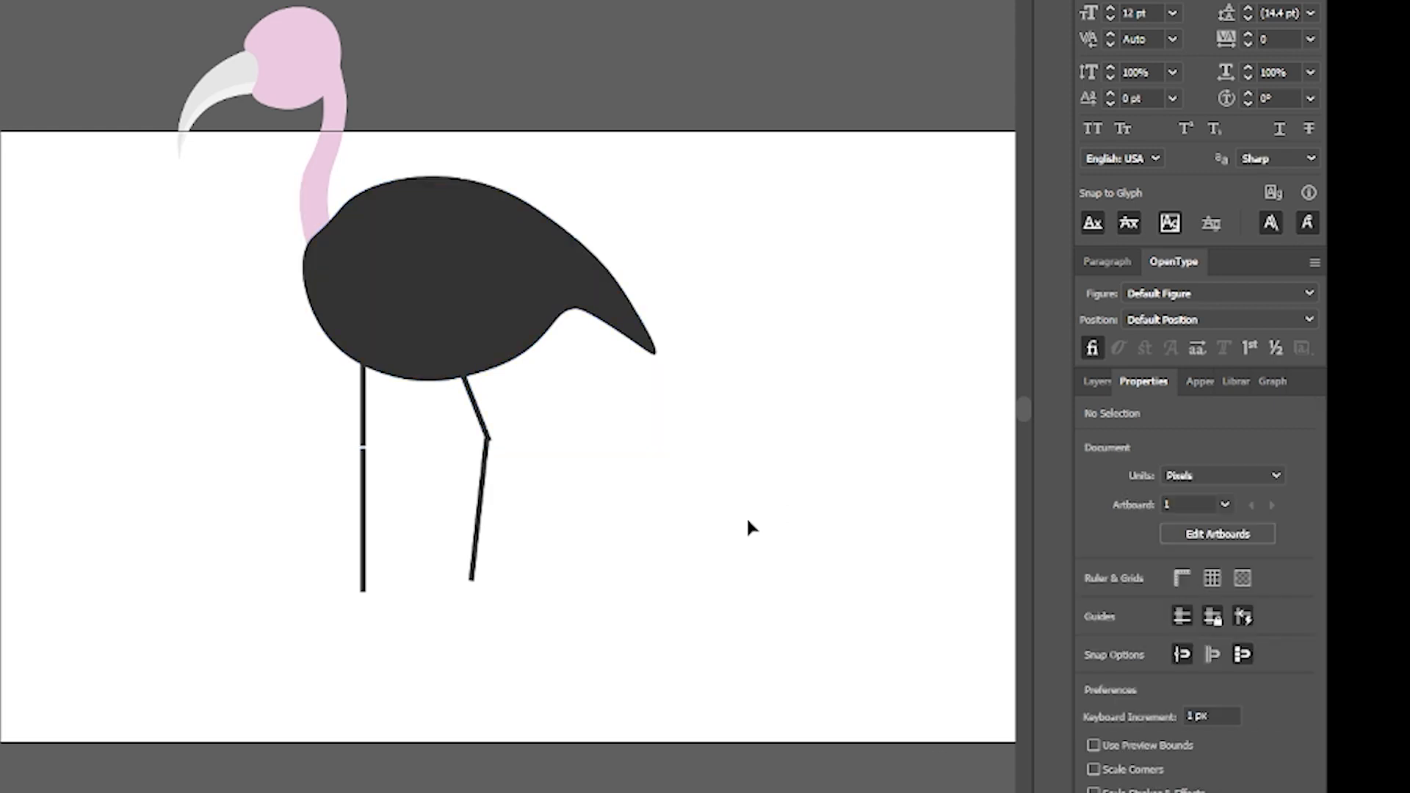
Erase the parts of both upper leg segments that overlap the body, so the legs start at the belly's edge
click(482, 408)
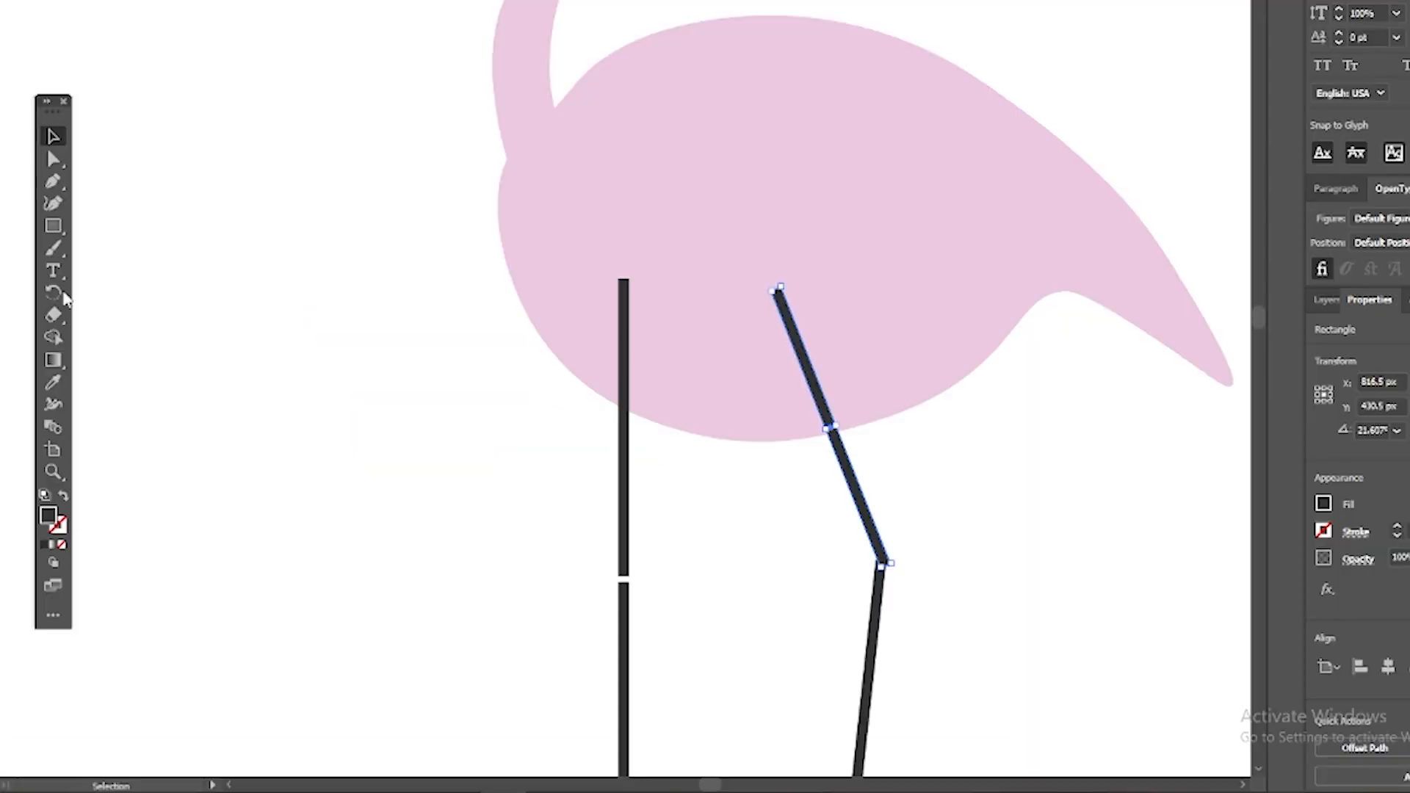
key(shift+e)
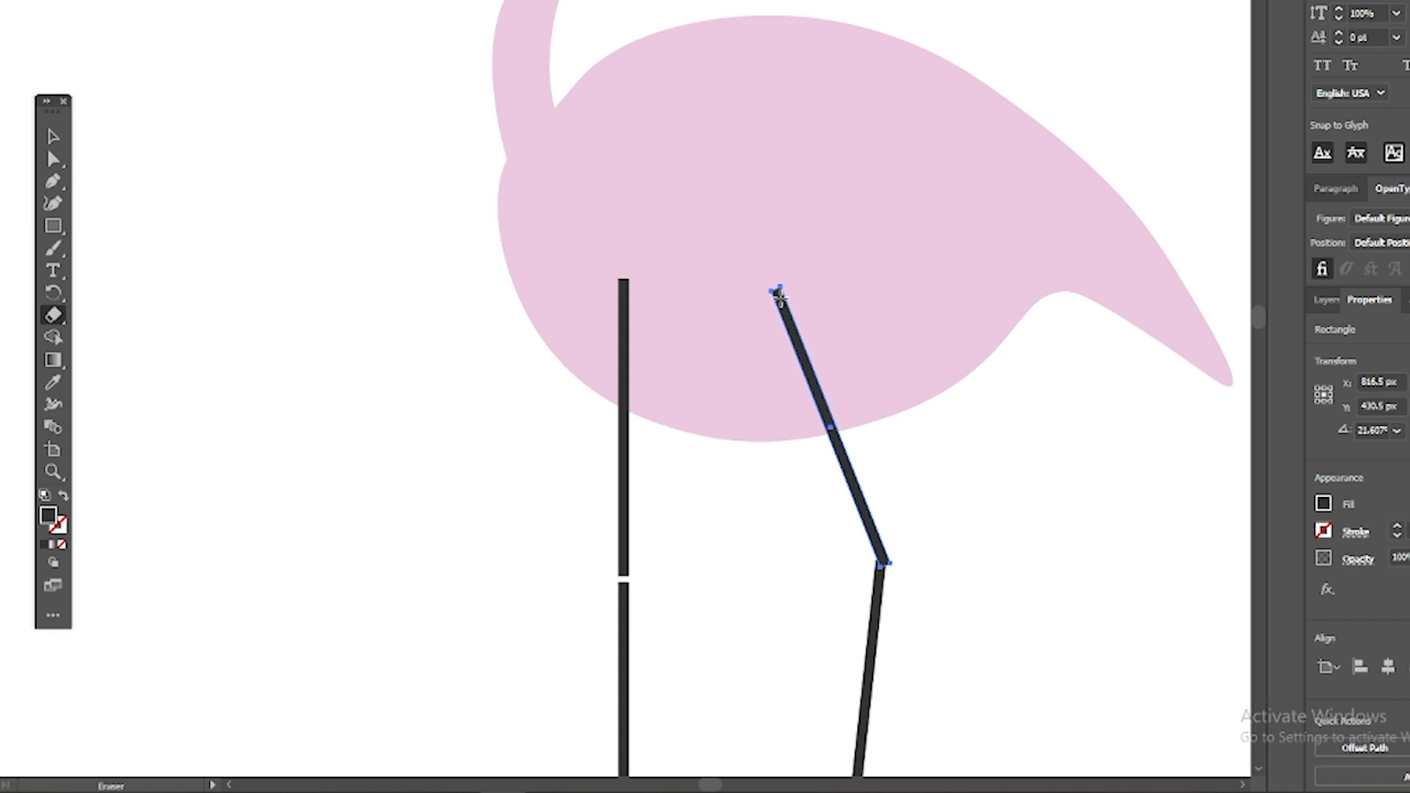
drag(784, 299, 825, 406)
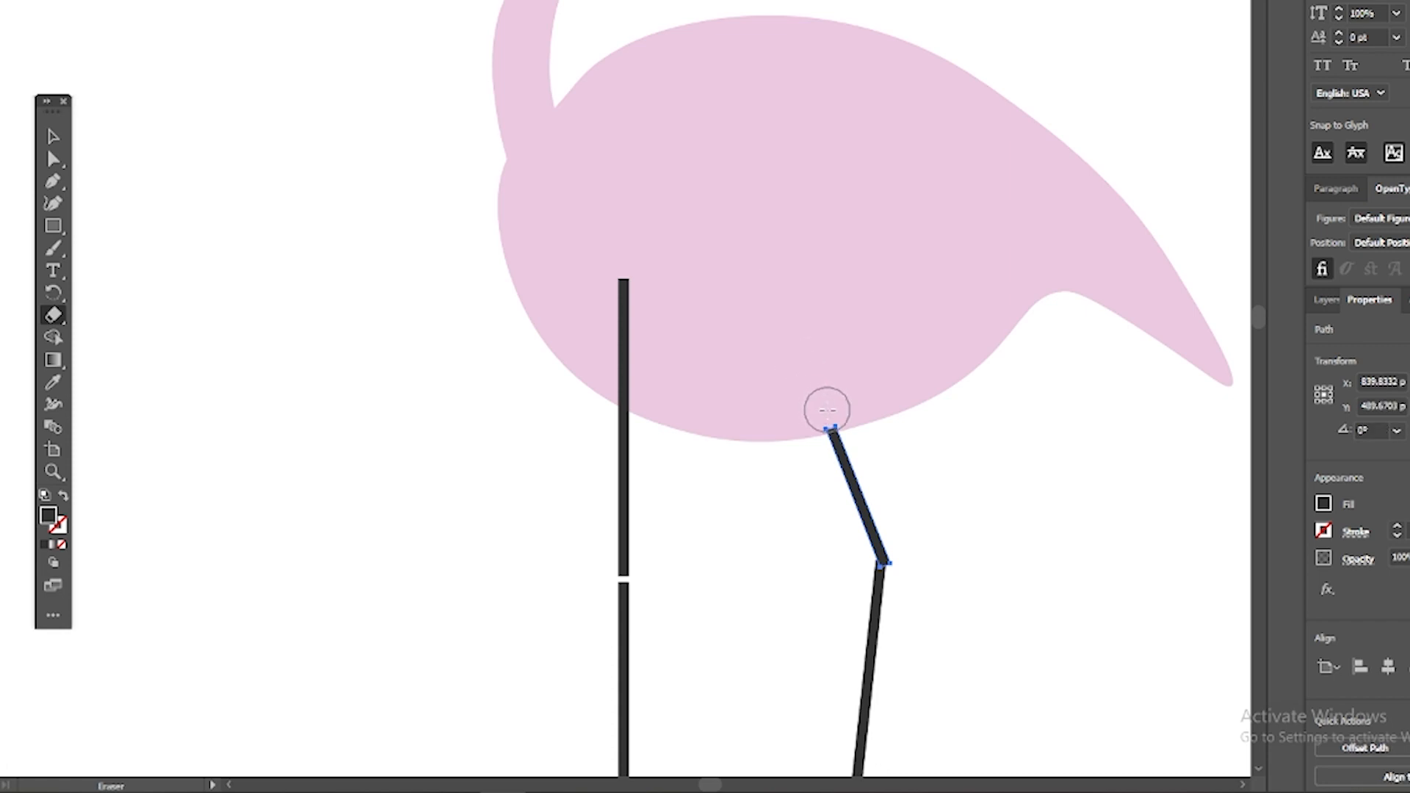
ctrl+click(625, 437)
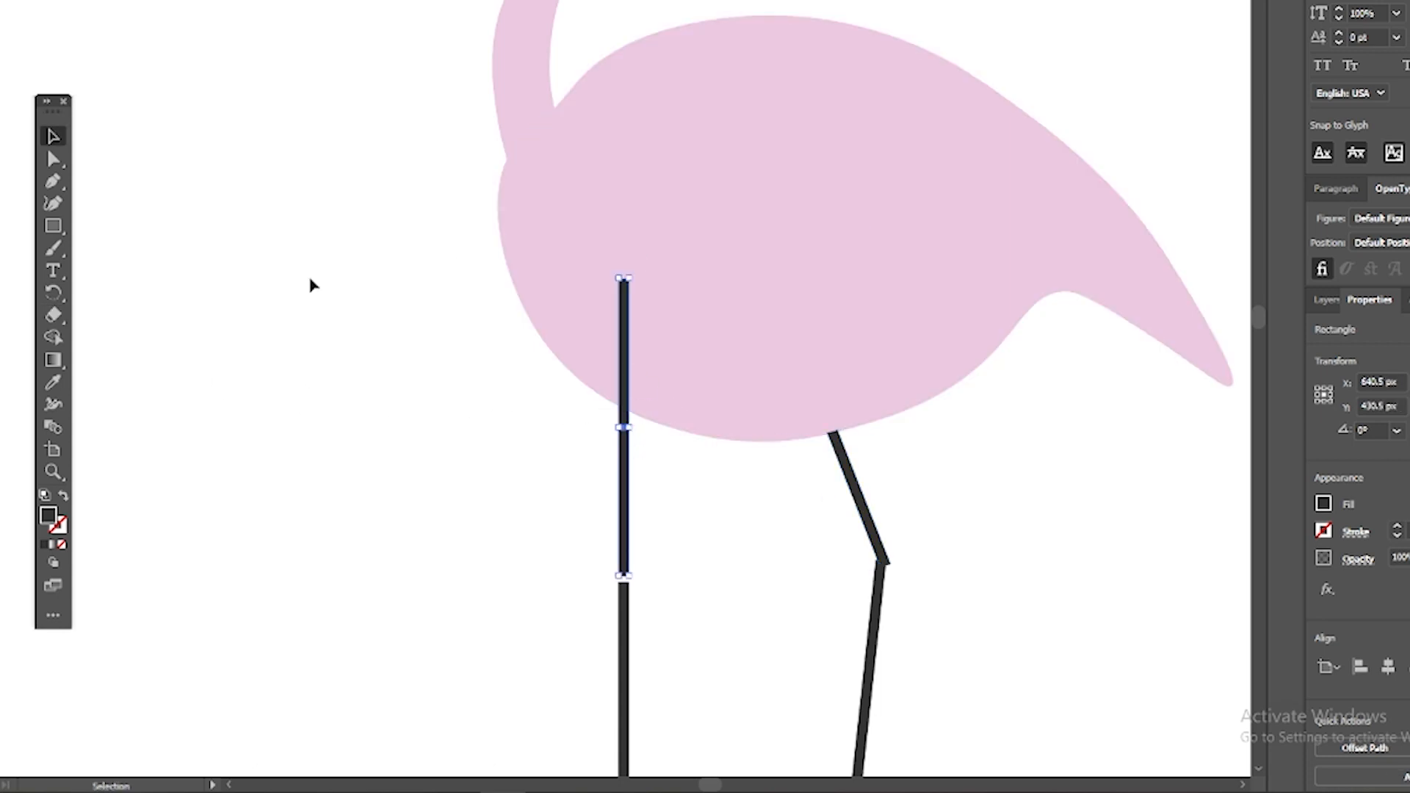
drag(622, 277, 633, 387)
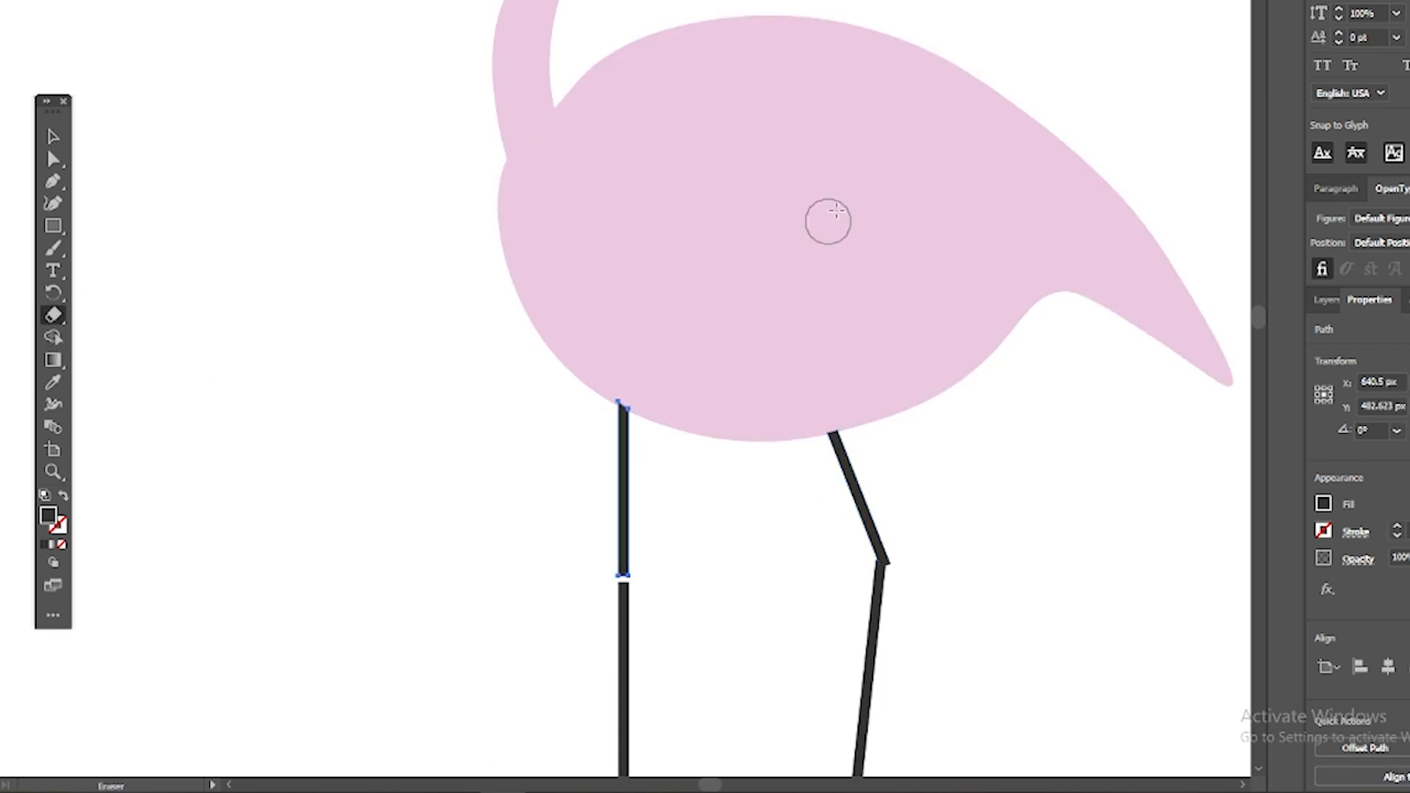
key(v)
click(938, 390)
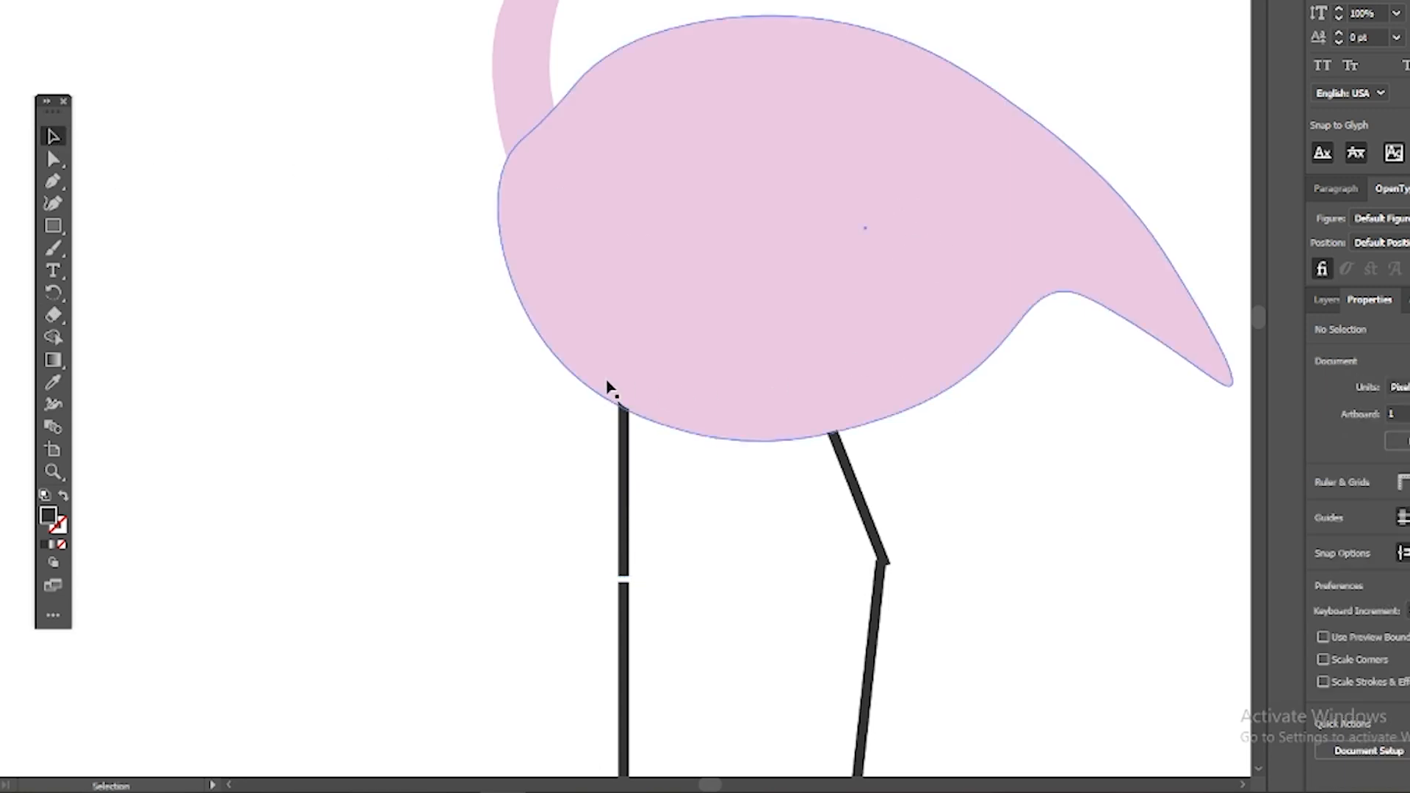
Try to erase the leftover corner at the top of the front leg, and undo the erasing
click(53, 314)
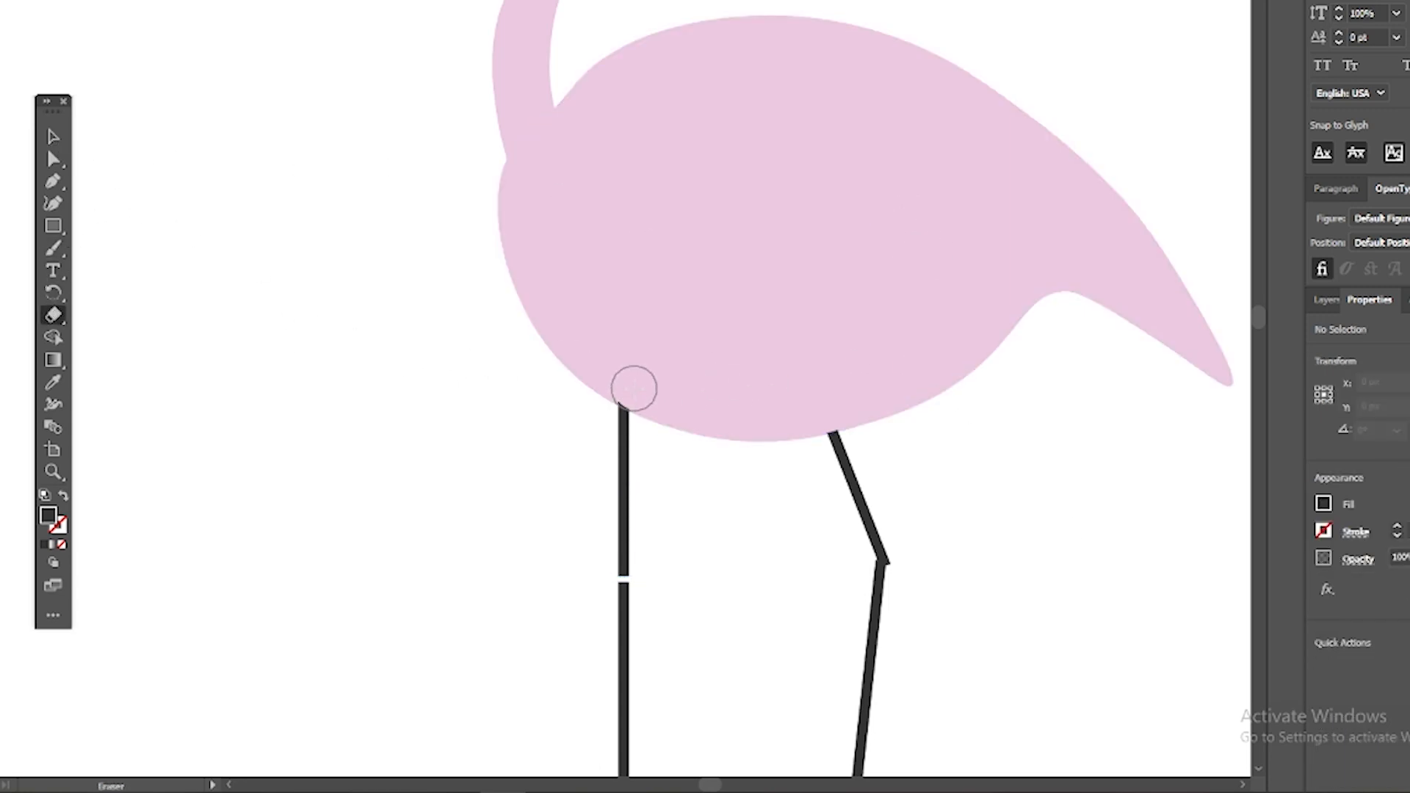
click(634, 386)
key(ctrl+z)
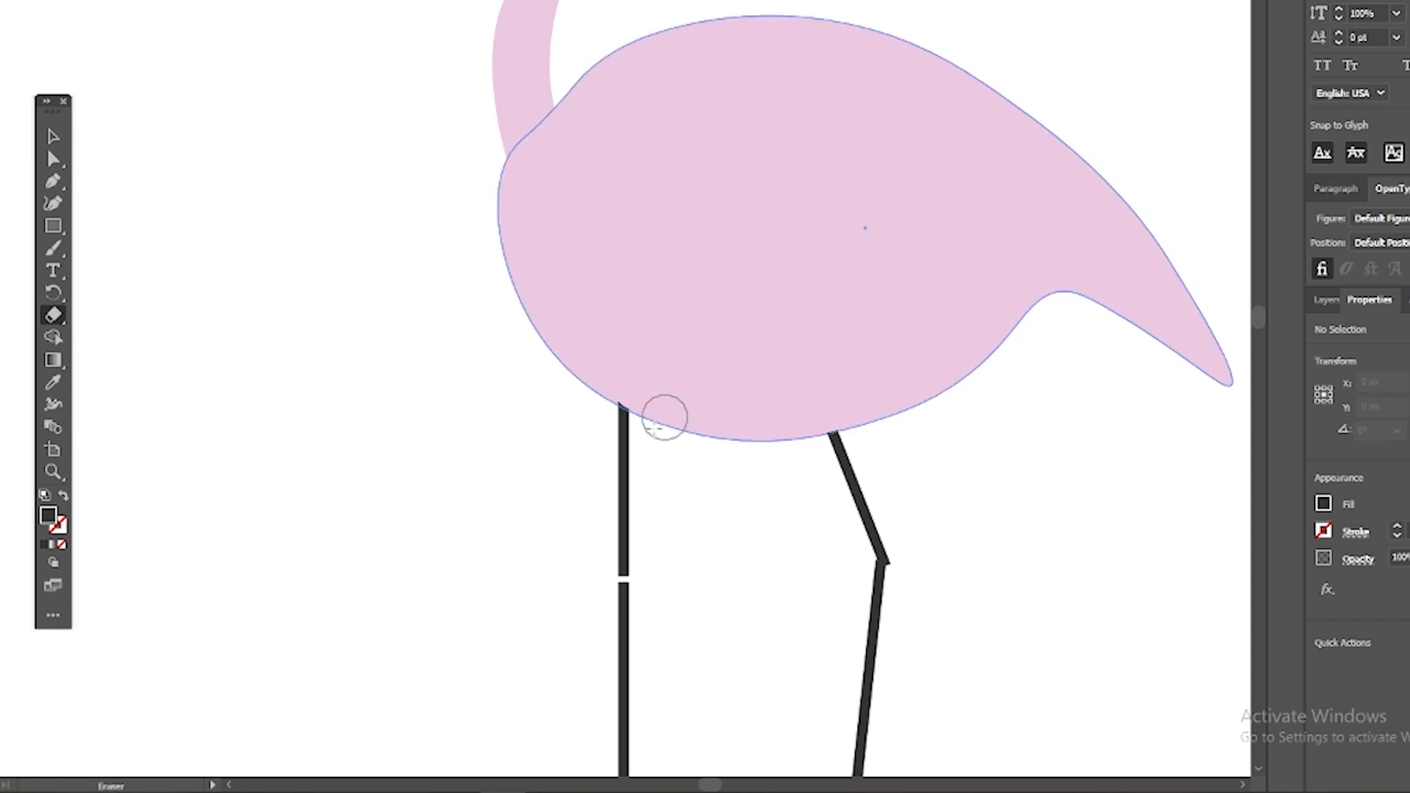
key(ctrl+z)
click(56, 316)
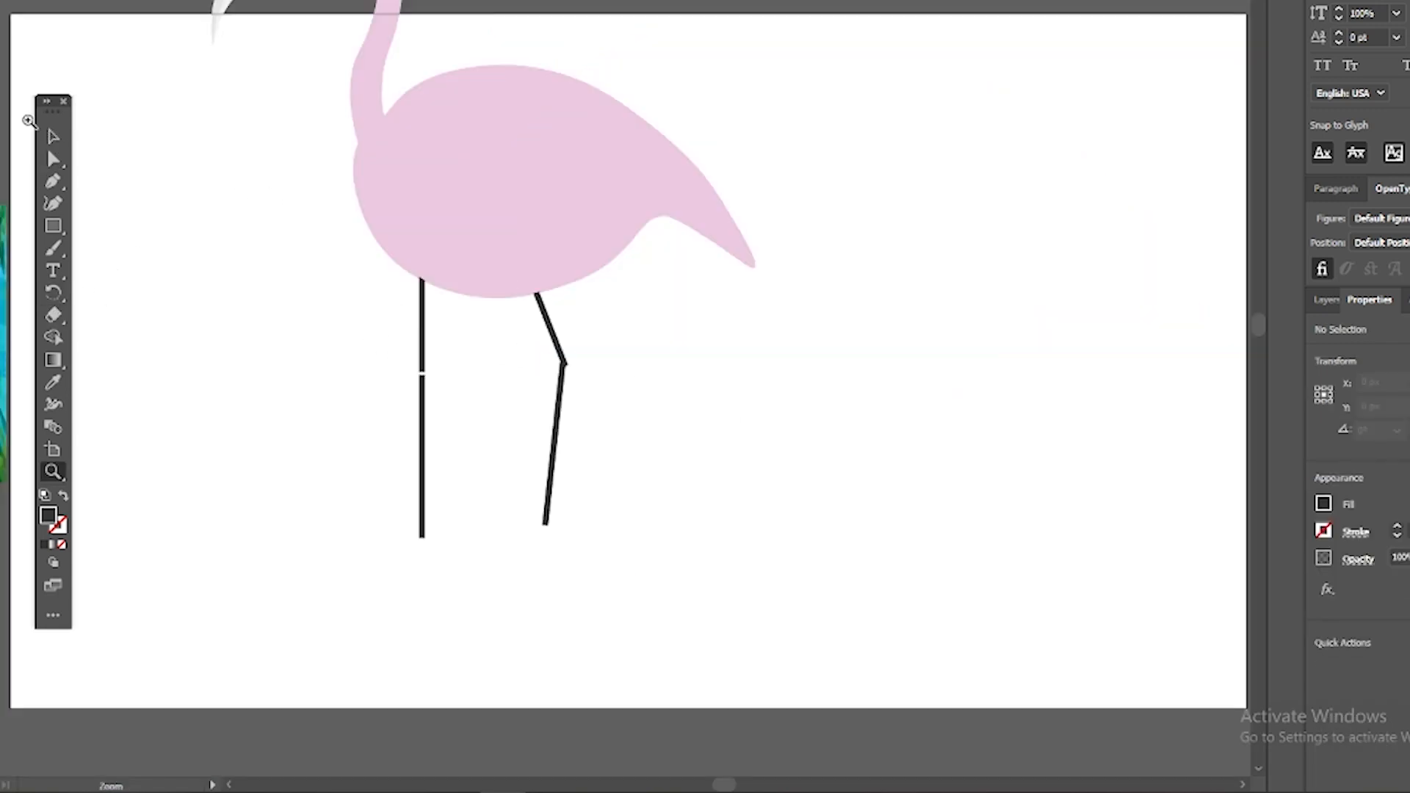
Select the entire bird and move it down so that it fits fully on the artboard
drag(60, 117, 41, 120)
scroll(906, 289, up, 1)
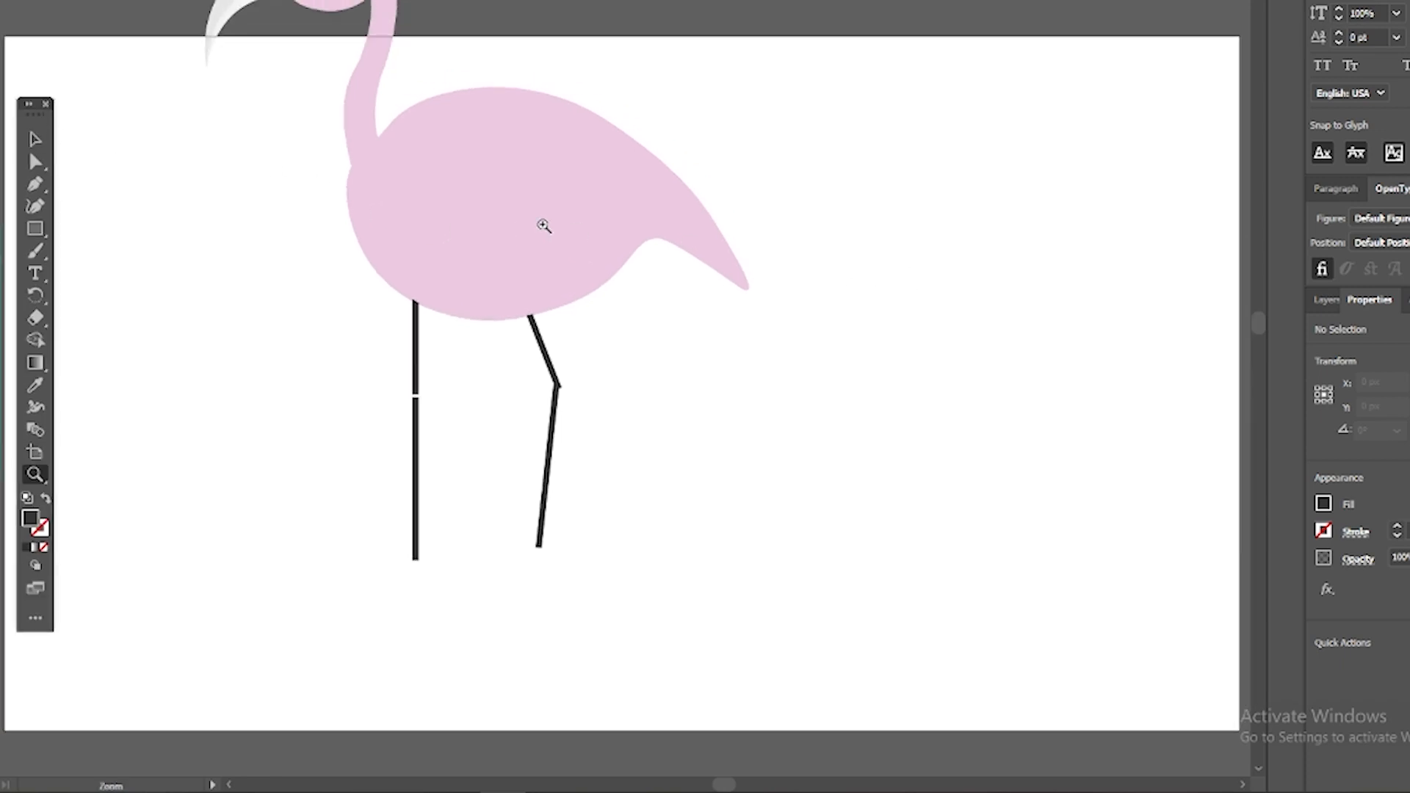
key(v)
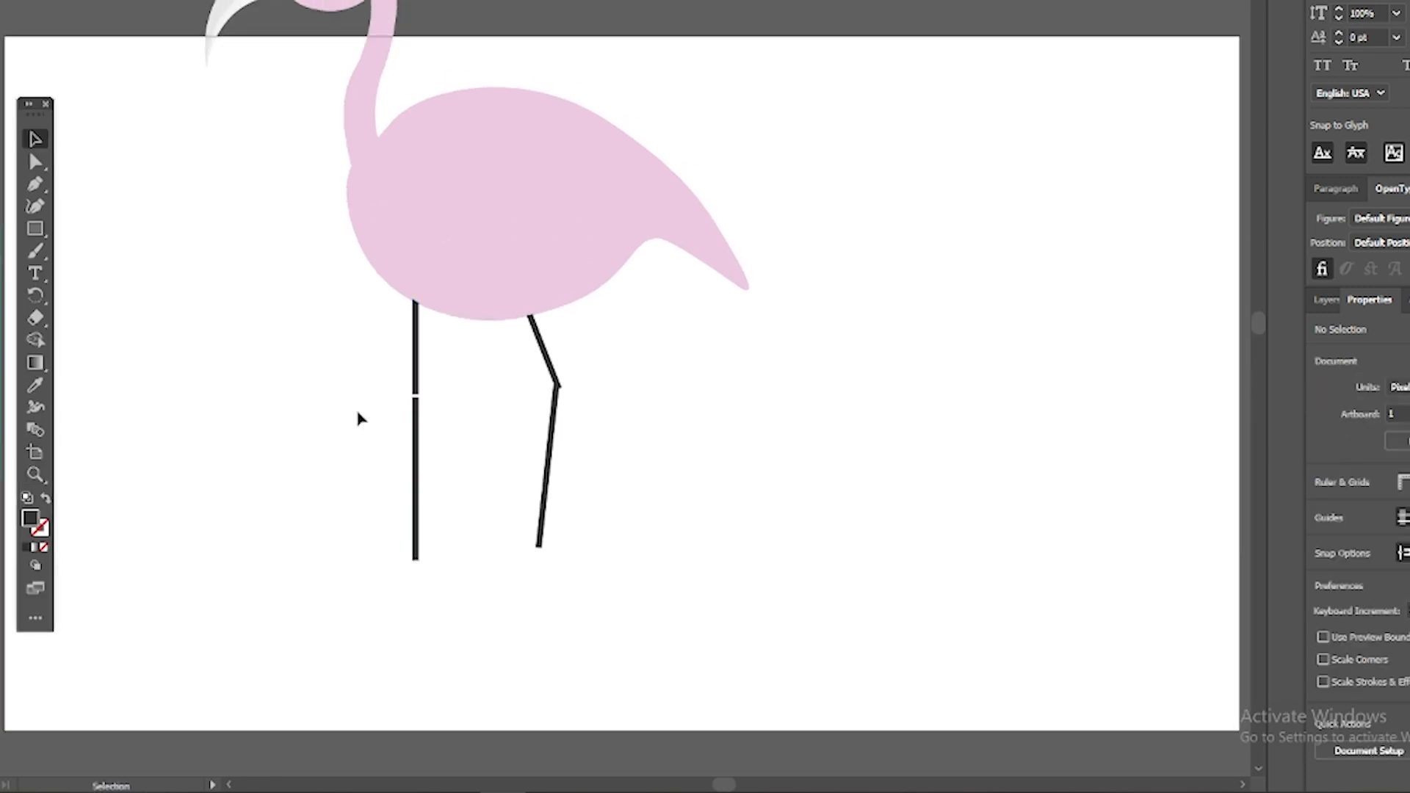
drag(764, 595, 317, 51)
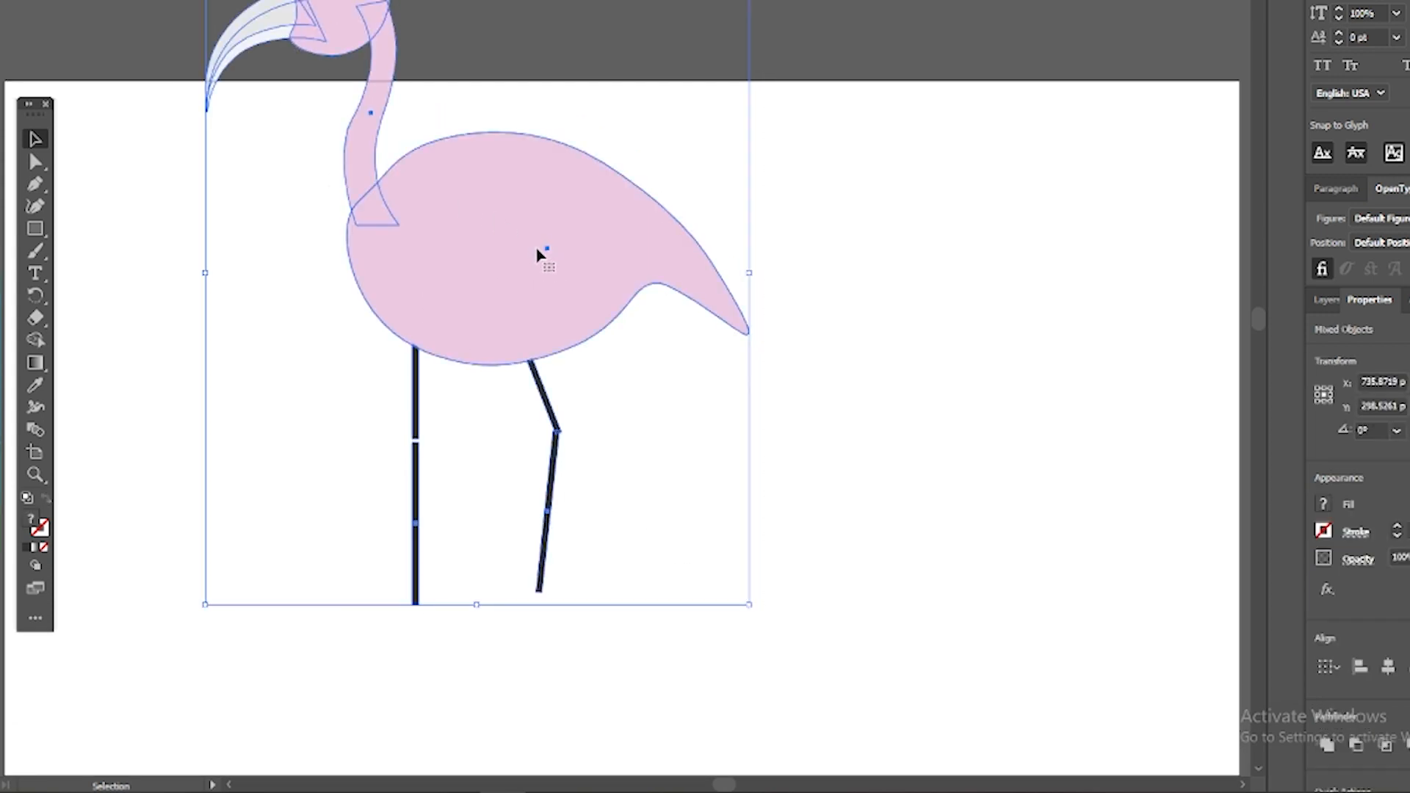
drag(545, 252, 620, 409)
scroll(961, 356, down, 2)
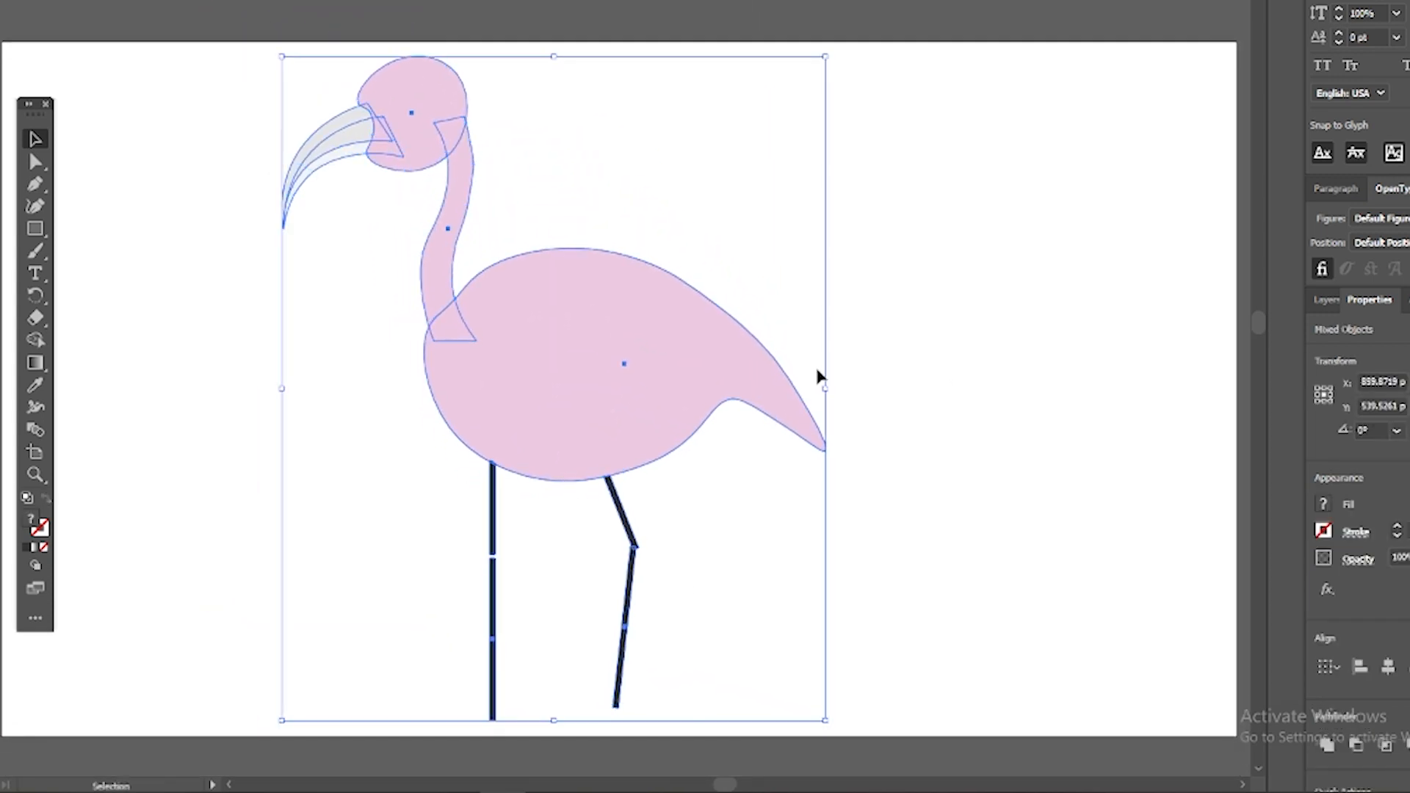
click(909, 357)
click(419, 125)
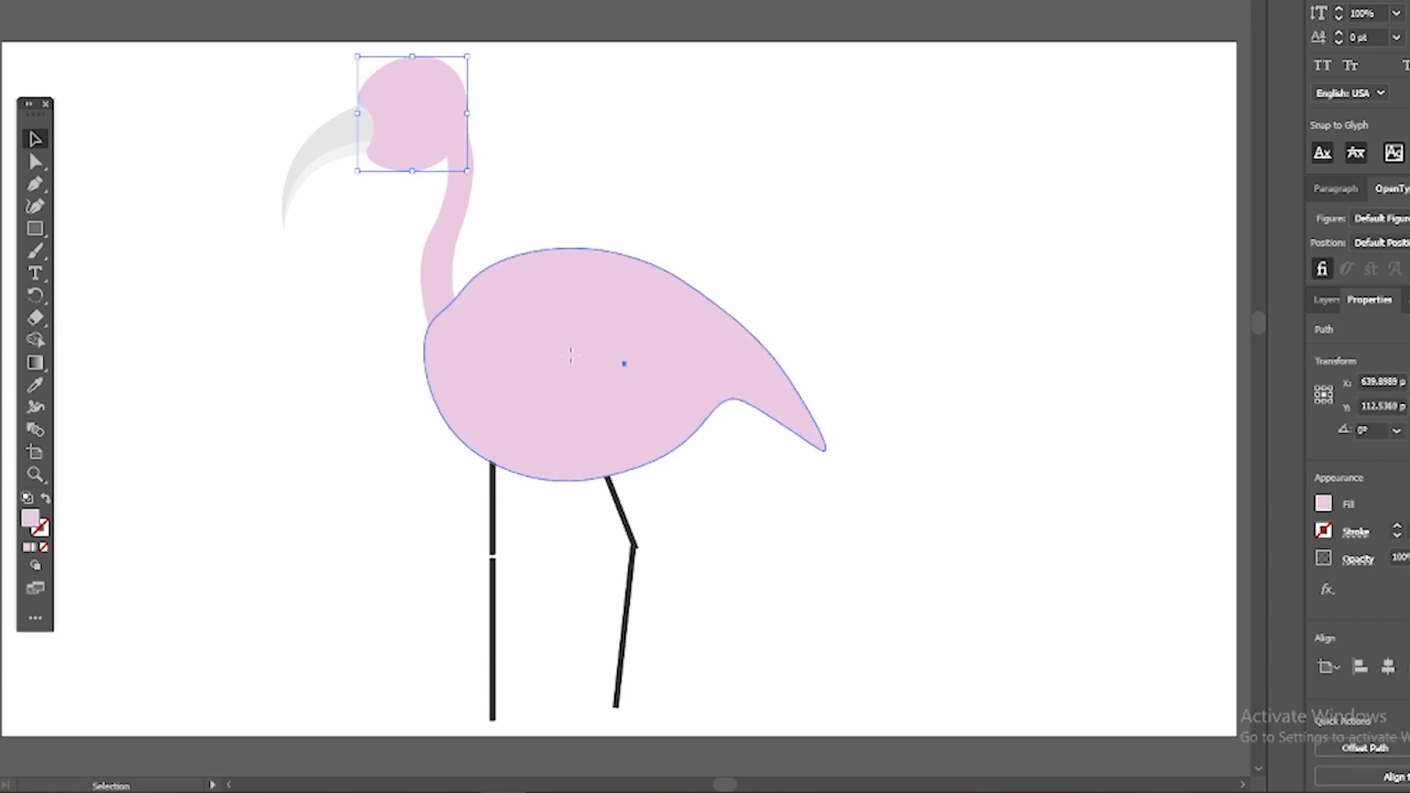
click(515, 293)
click(411, 102)
click(323, 143)
click(824, 193)
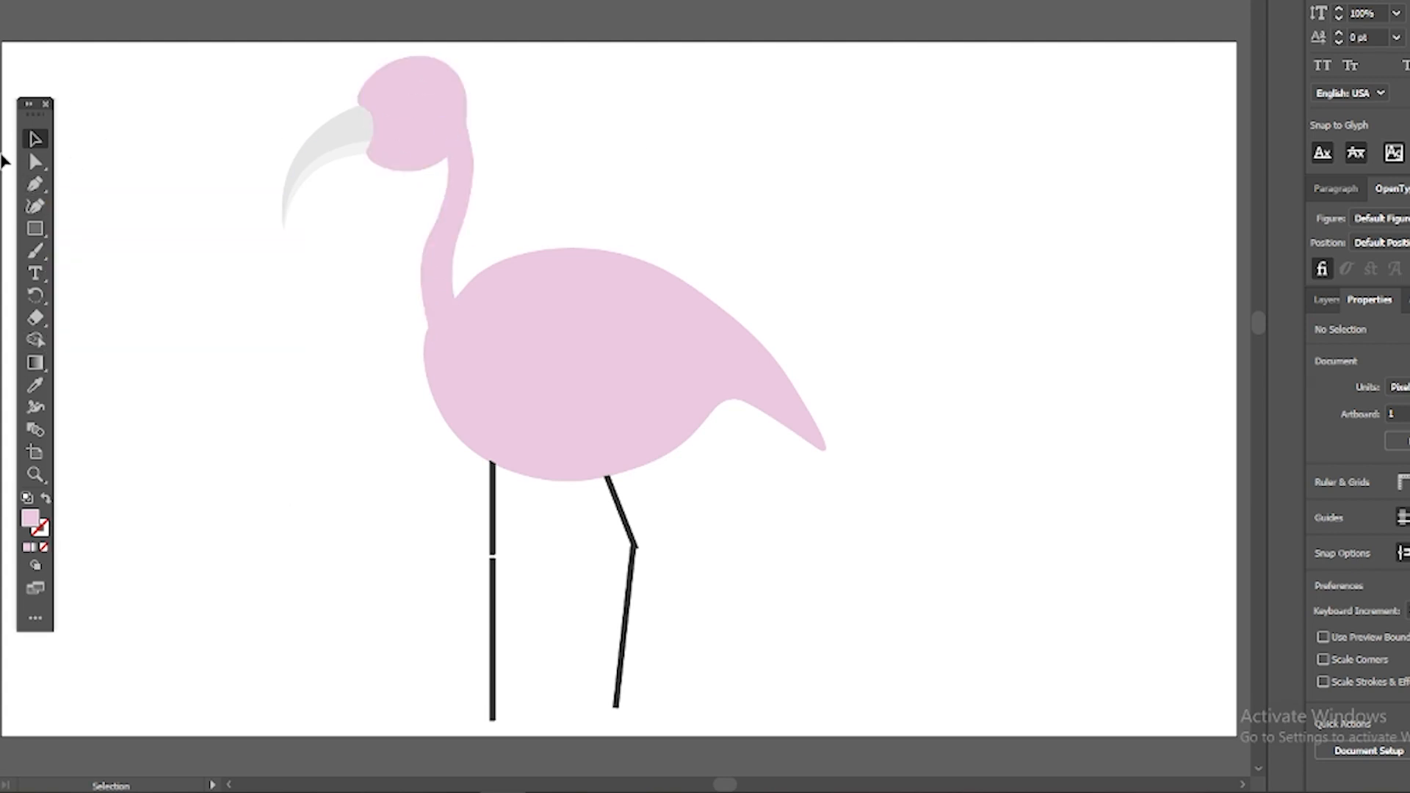
Draw a small circle with the Ellipse tool in the empty area beside the head and fill it with near-black
drag(35, 229, 111, 252)
drag(683, 119, 695, 130)
click(1324, 505)
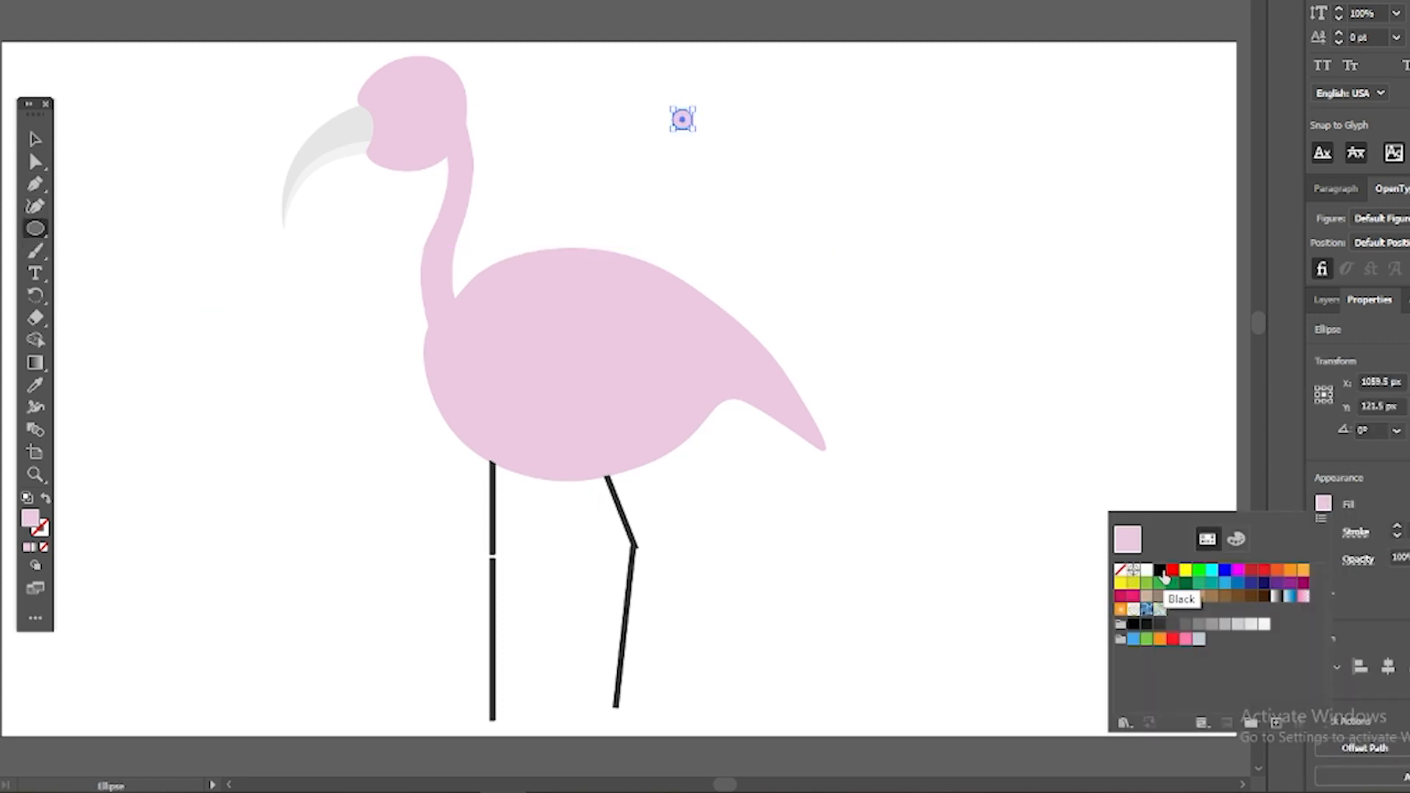
click(1146, 626)
click(794, 223)
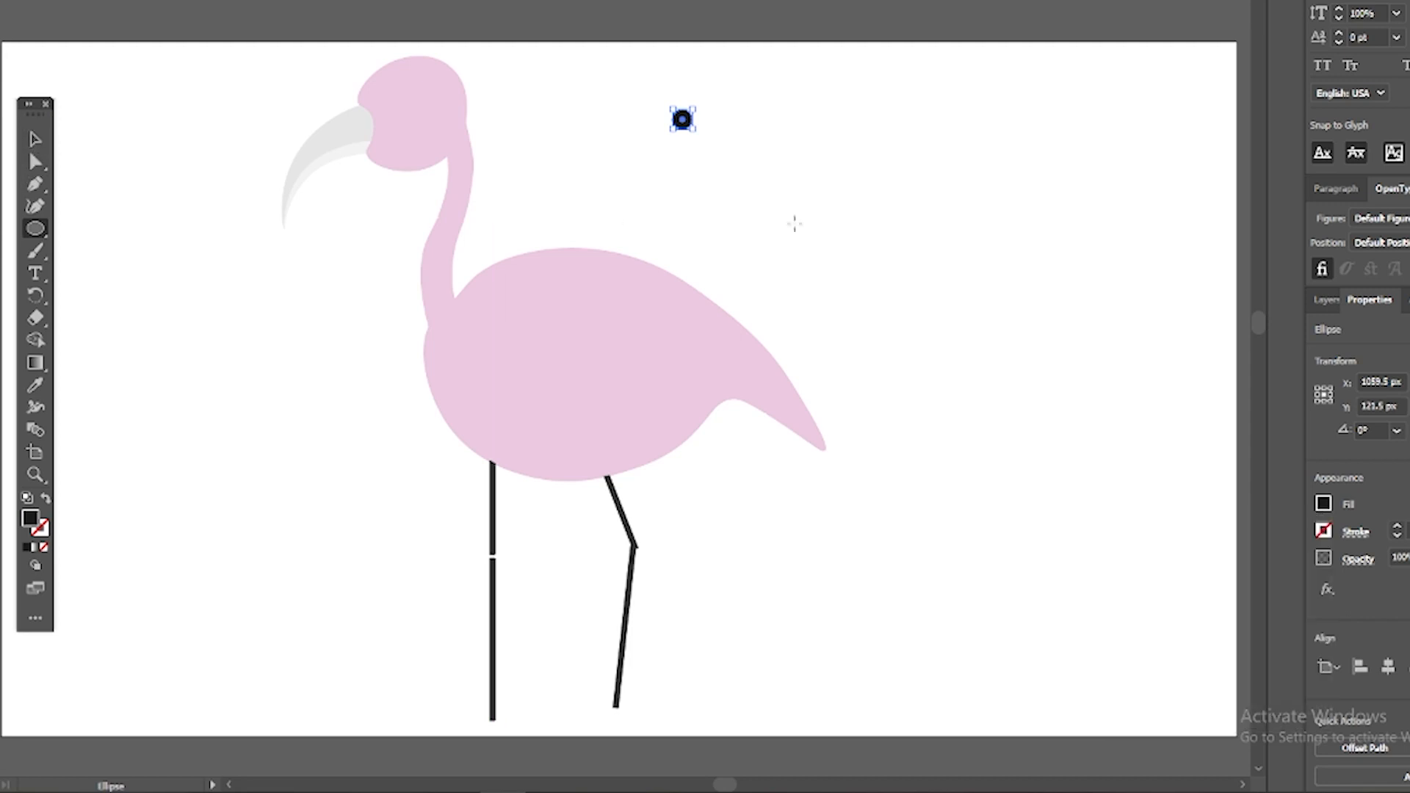
Move the small dark circle onto the head, just behind the base of the beak, as the eye
click(689, 349)
key(v)
drag(683, 120, 399, 108)
click(866, 231)
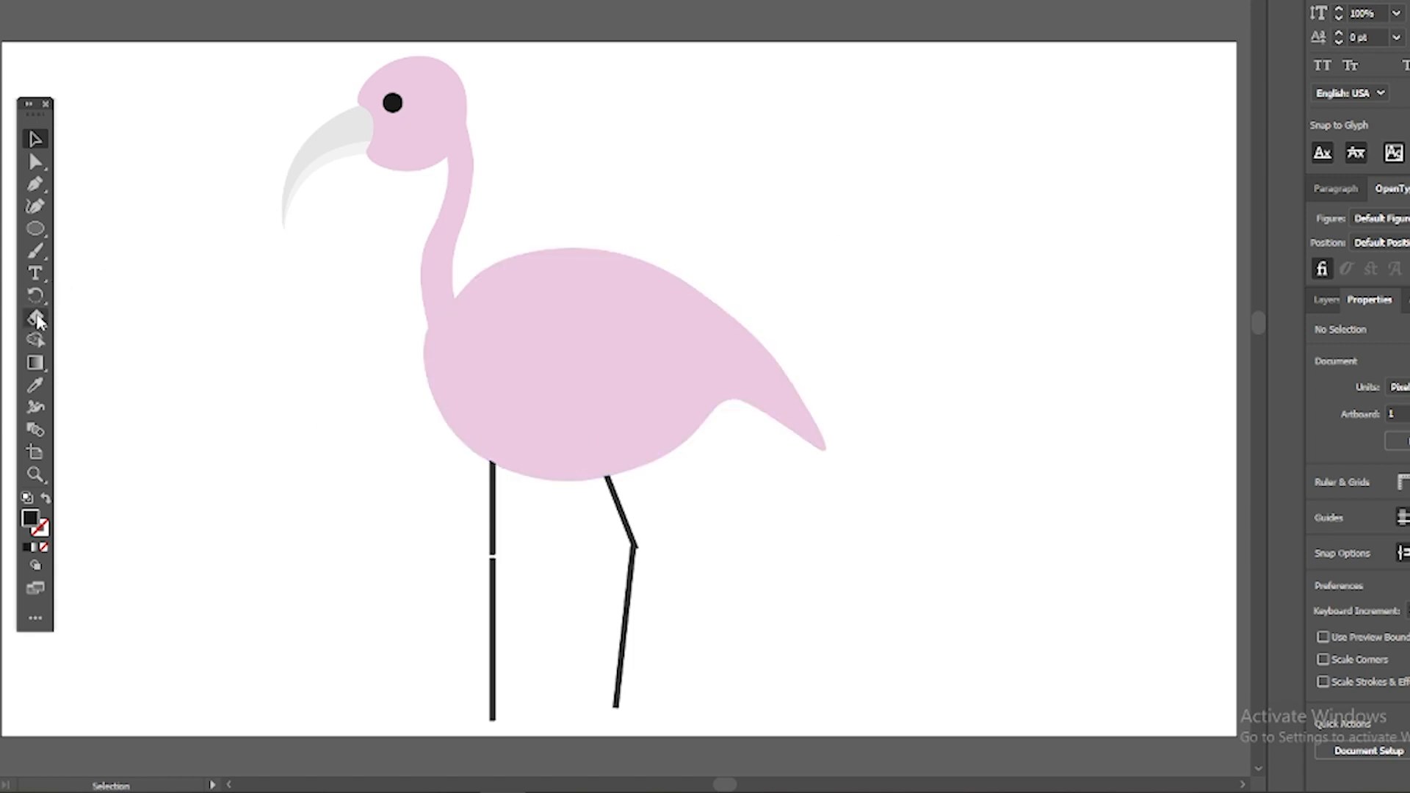
Paint small dark knee joints over the gap in the front leg and the bend of the rear leg with the Paintbrush
key(b)
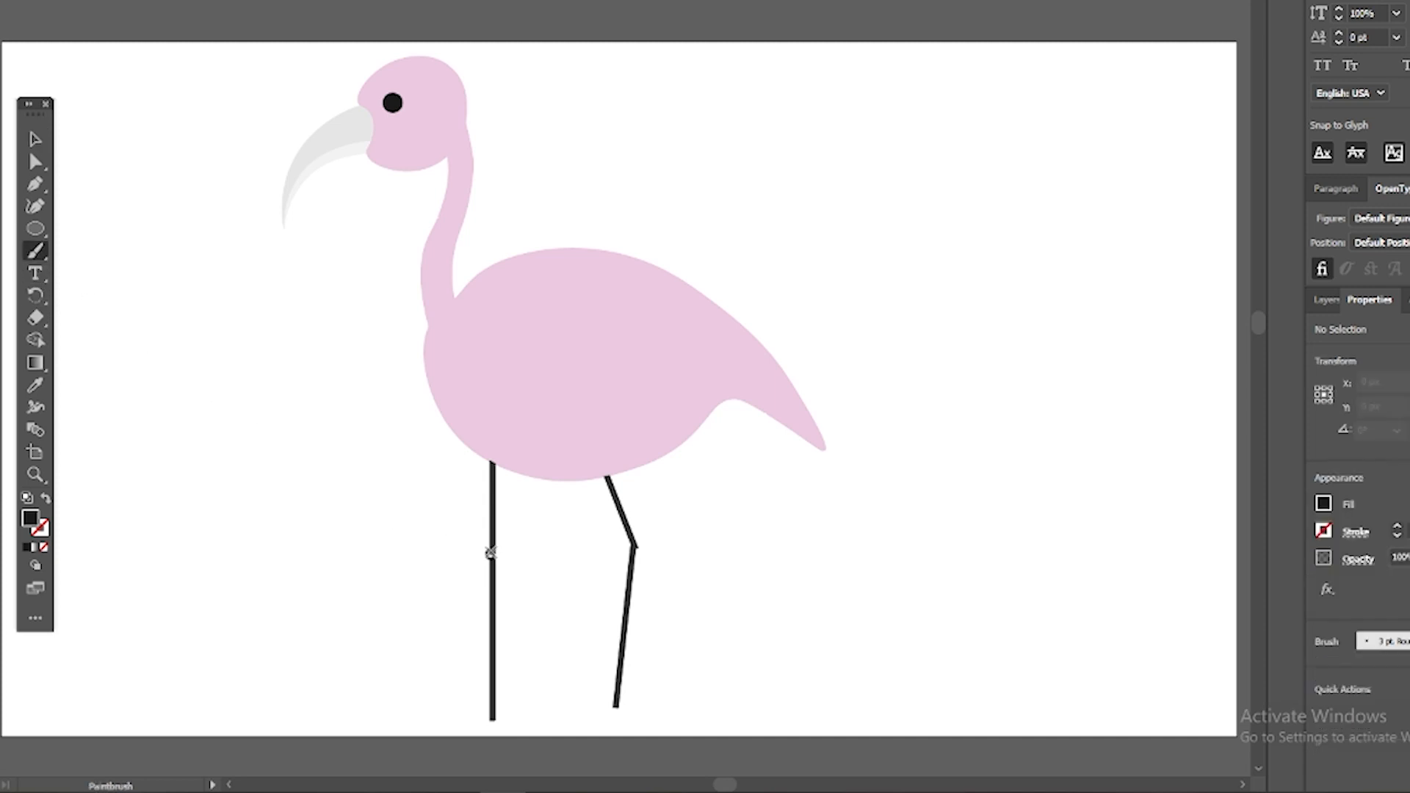
key(shift+x)
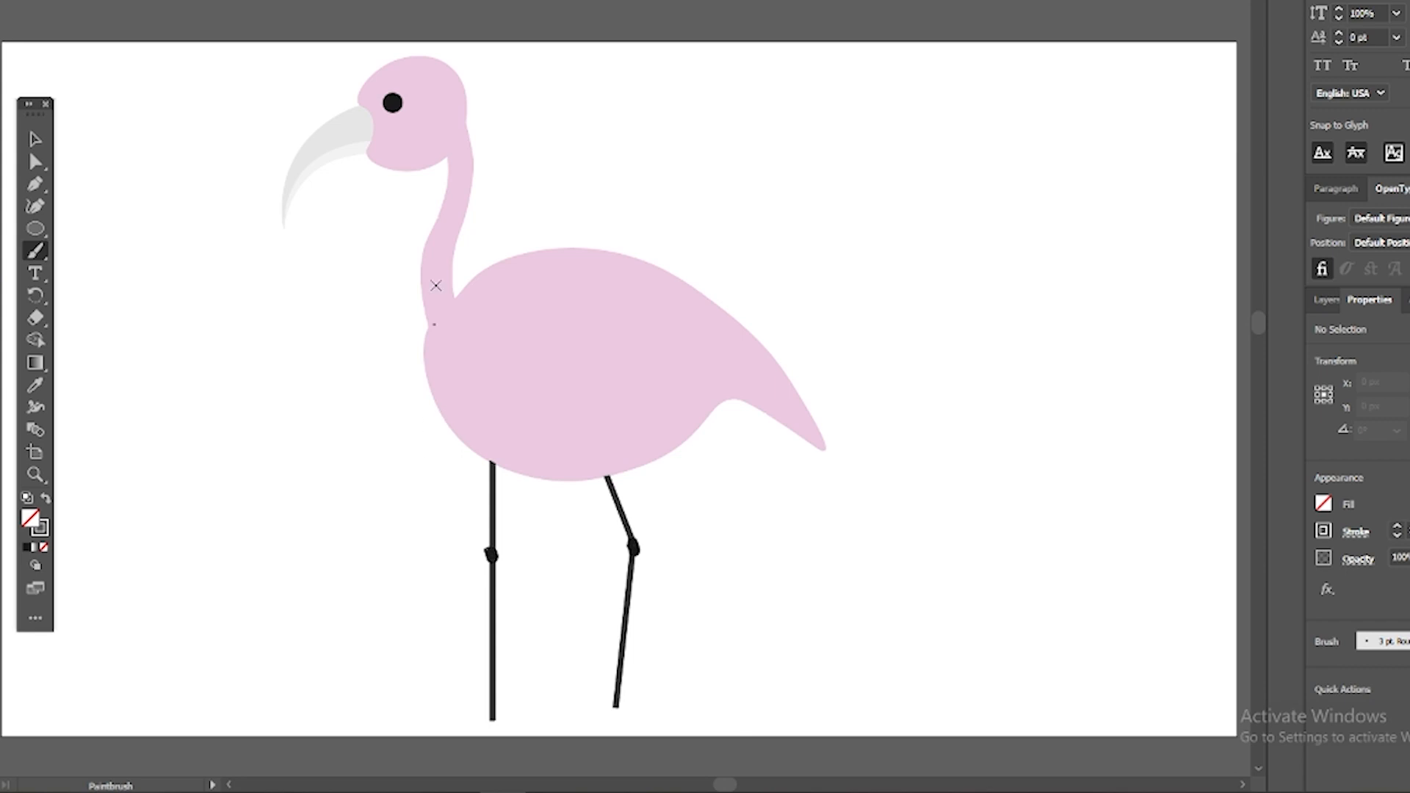
key(v)
Add a thin dark stroke around both shapes of the beak group
click(335, 162)
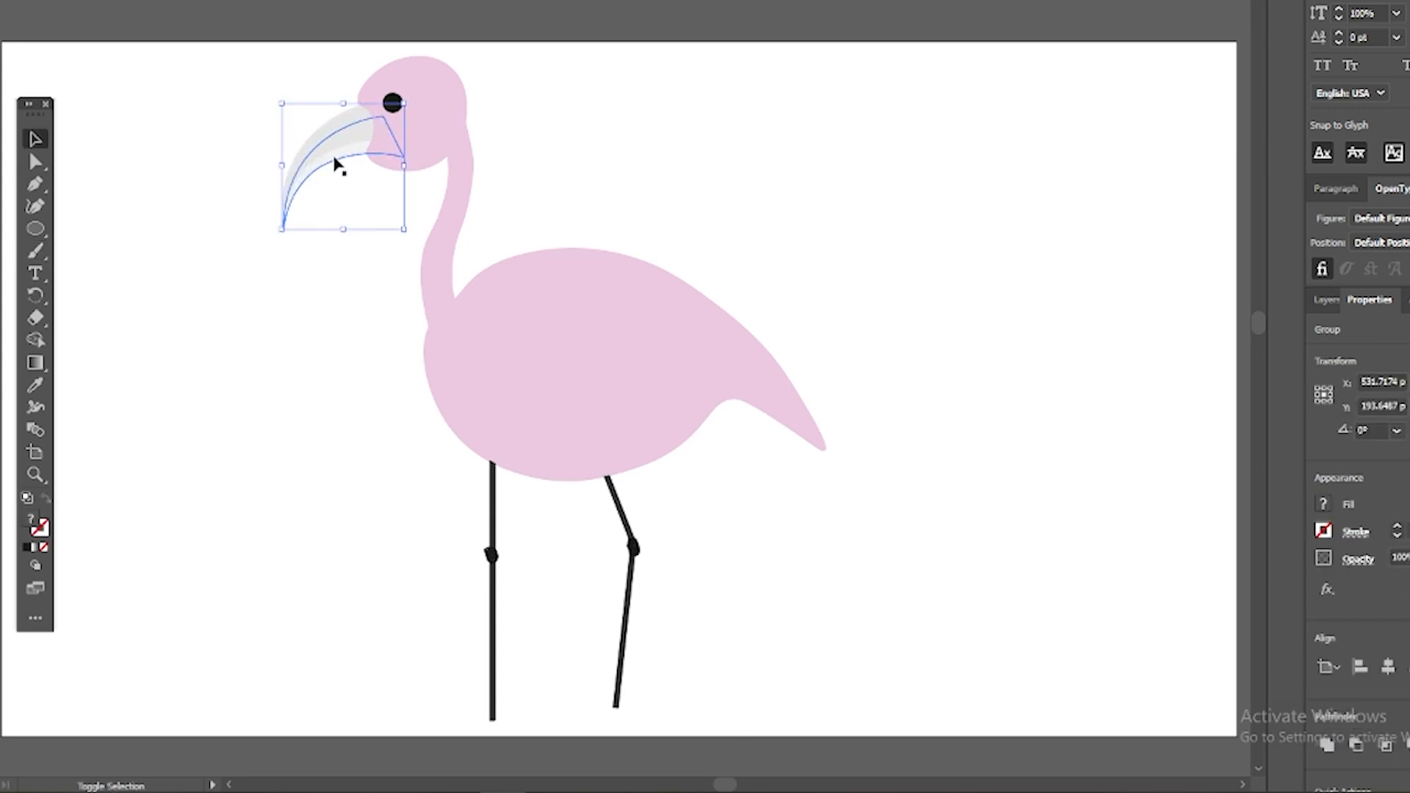
shift+click(338, 165)
shift+click(347, 163)
shift+click(349, 164)
shift+click(348, 156)
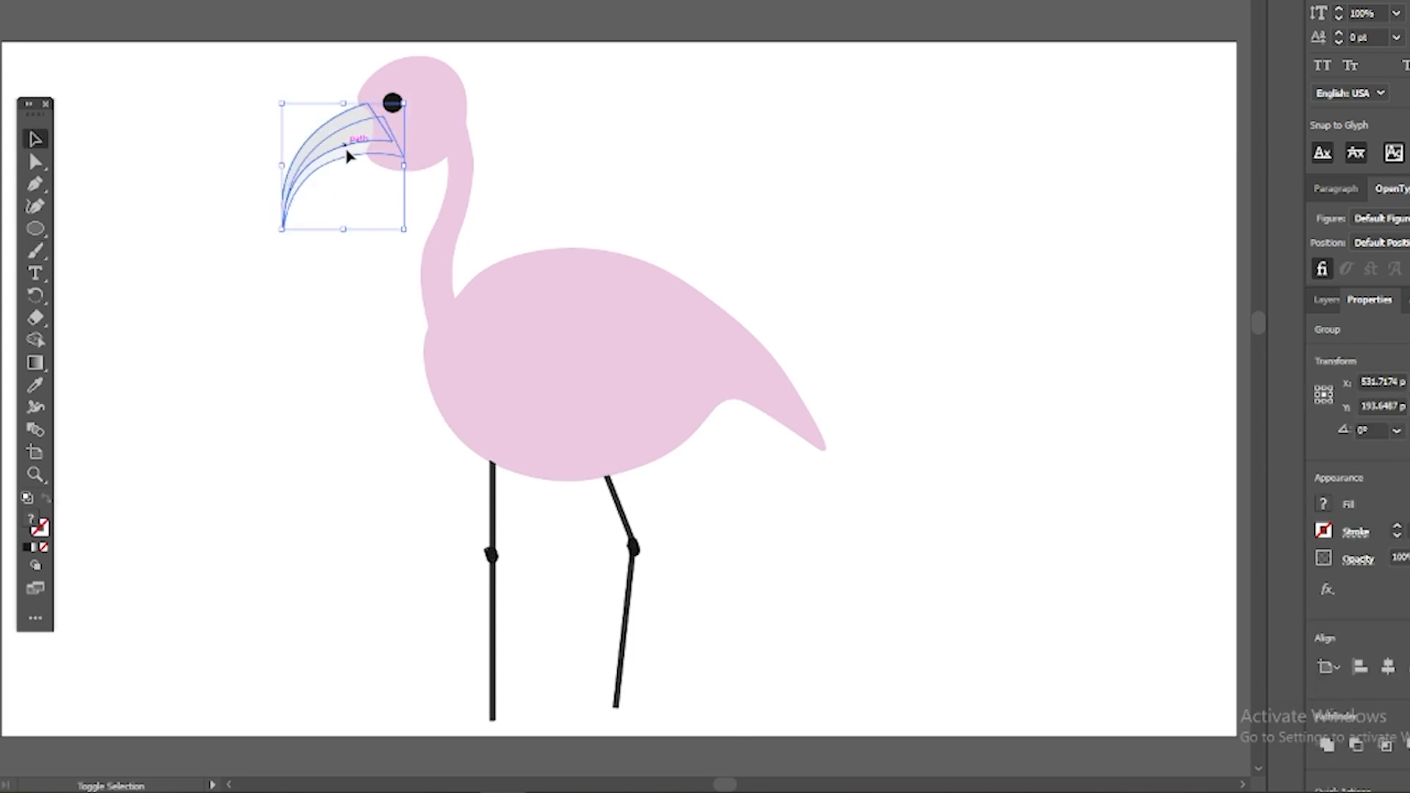
click(1325, 530)
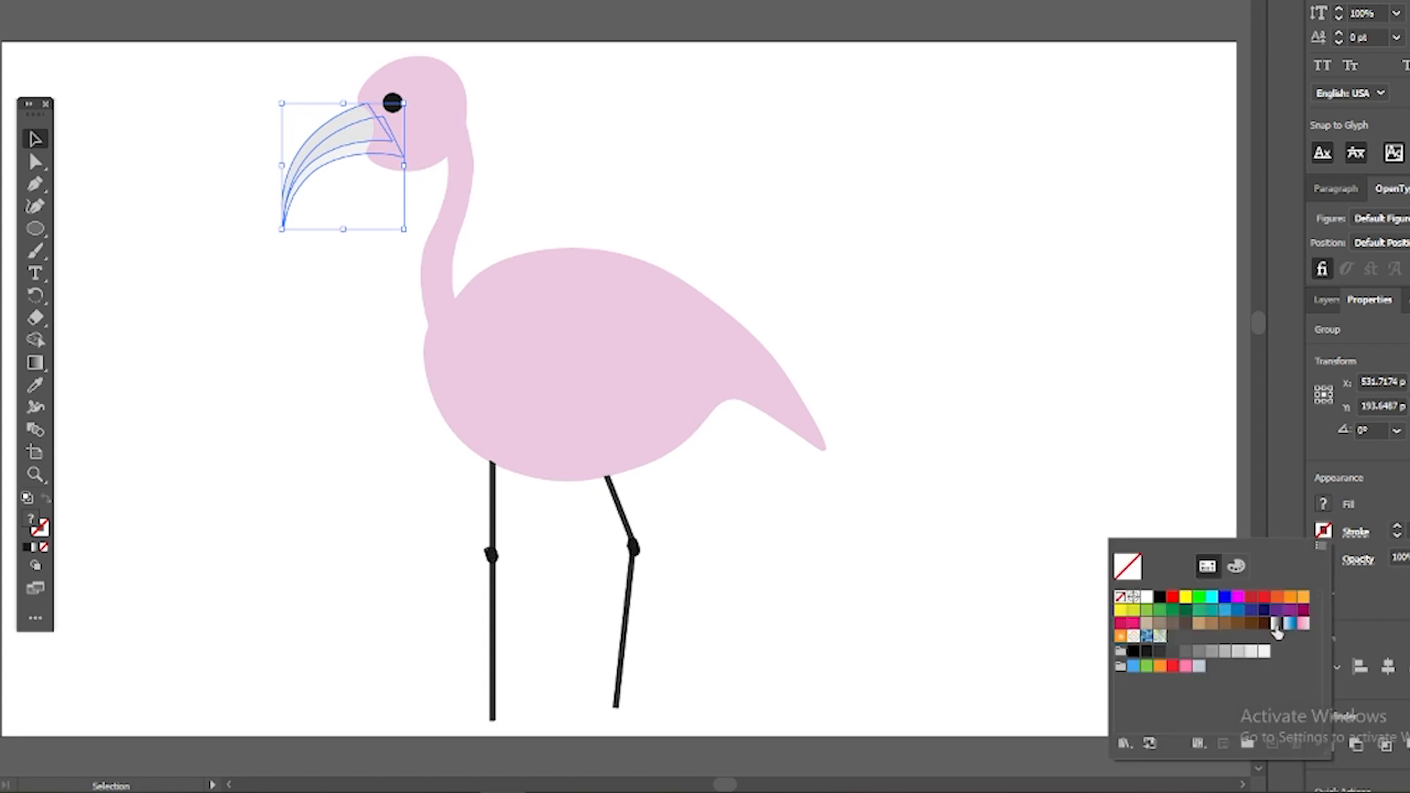
click(1209, 623)
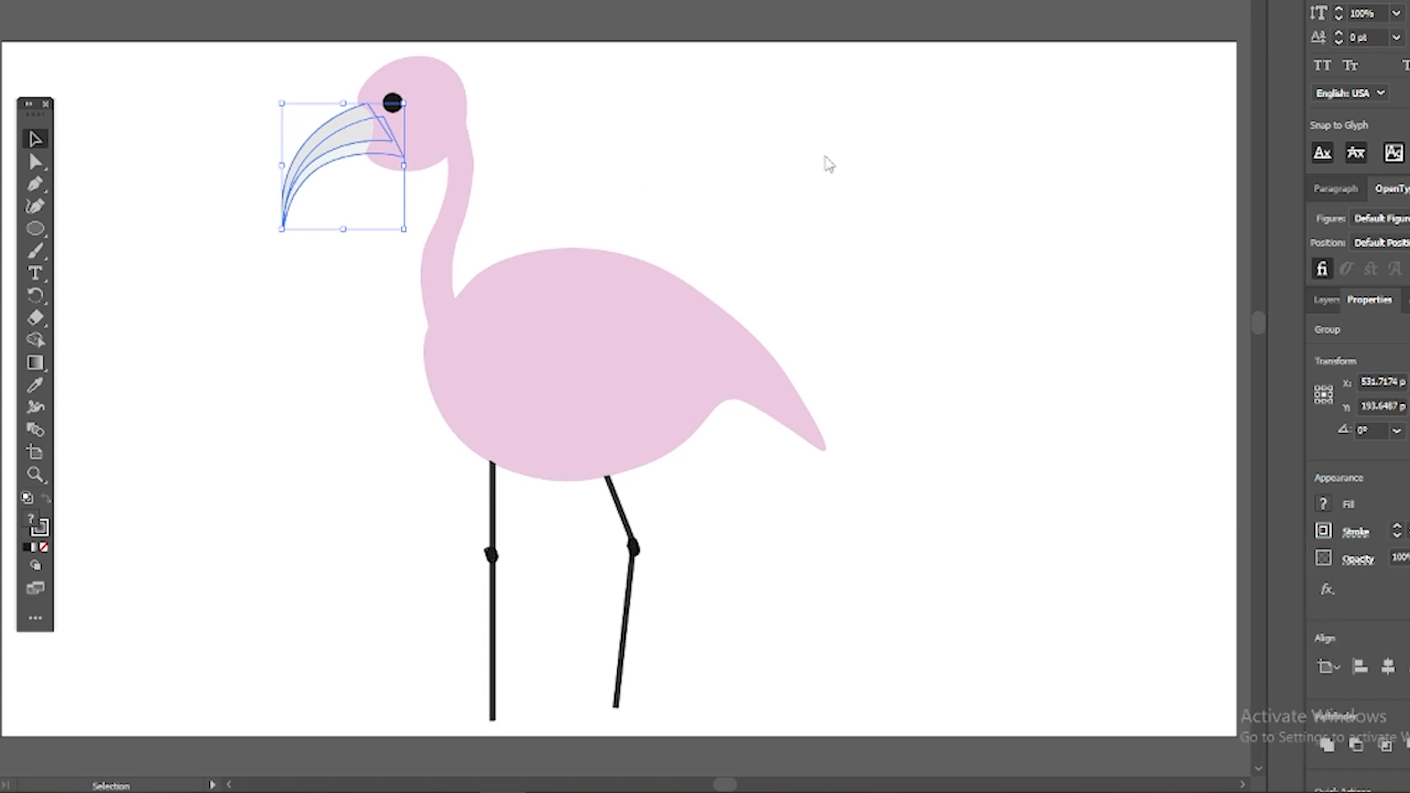
click(728, 225)
Try filling the neck with the pink swatch R=255 G=123 B=172
click(462, 207)
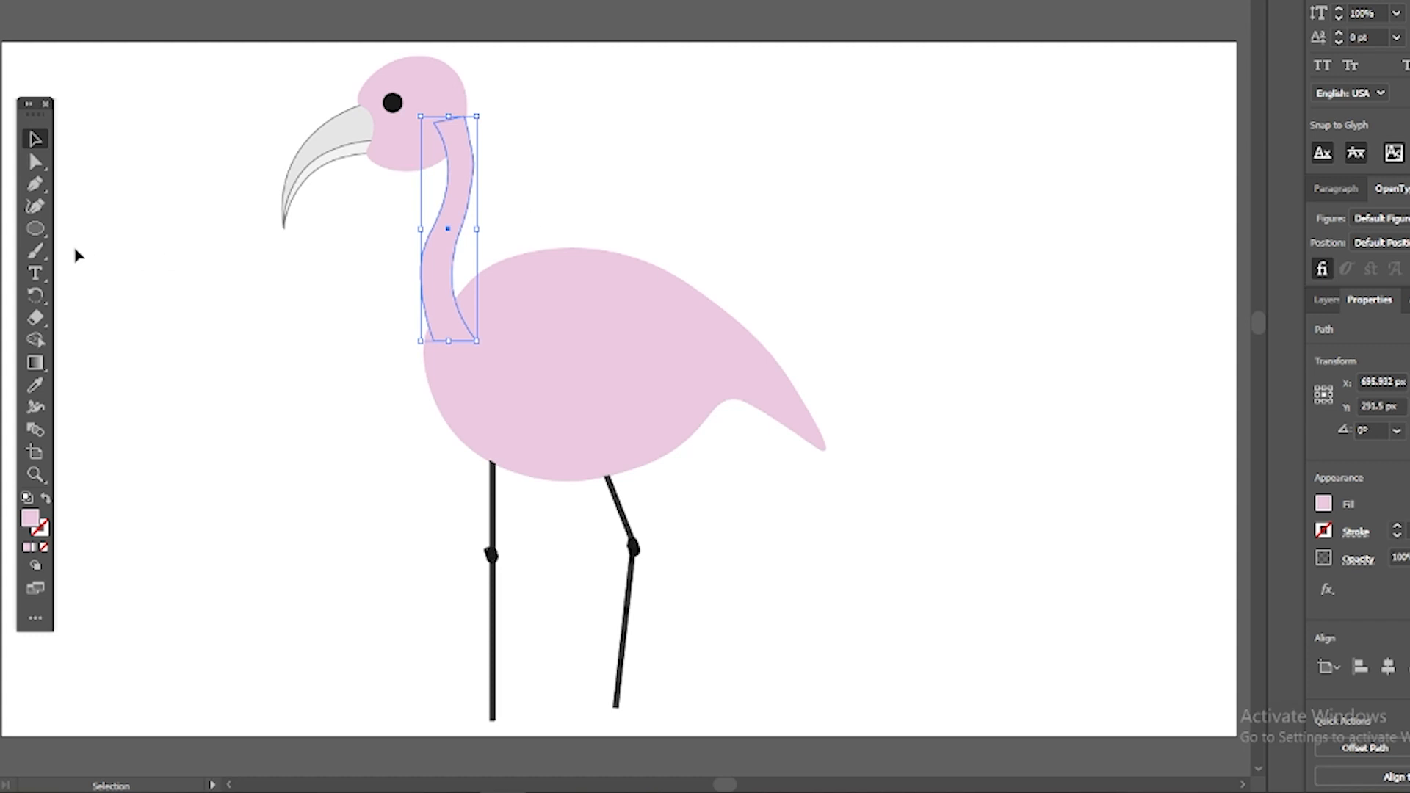
drag(34, 250, 124, 258)
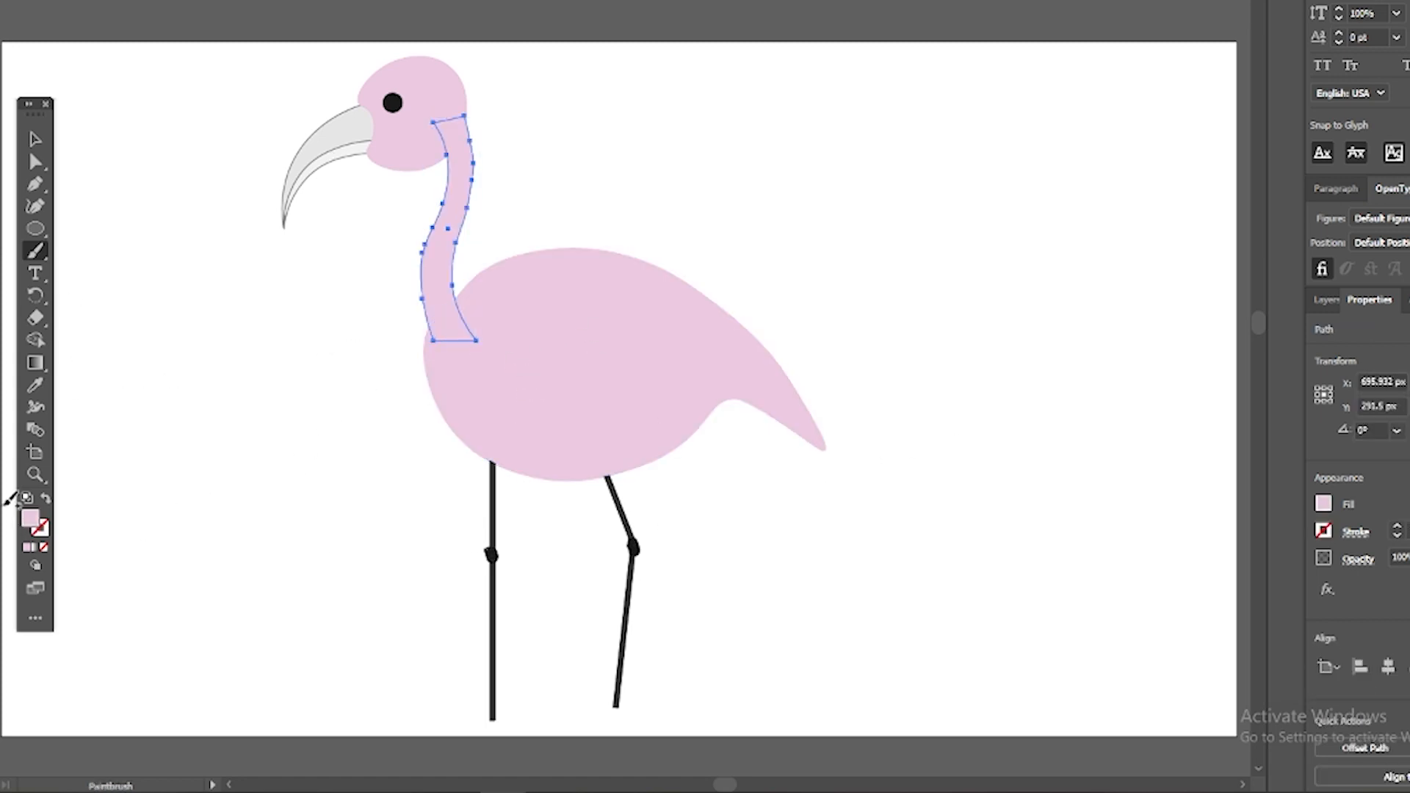
click(1324, 504)
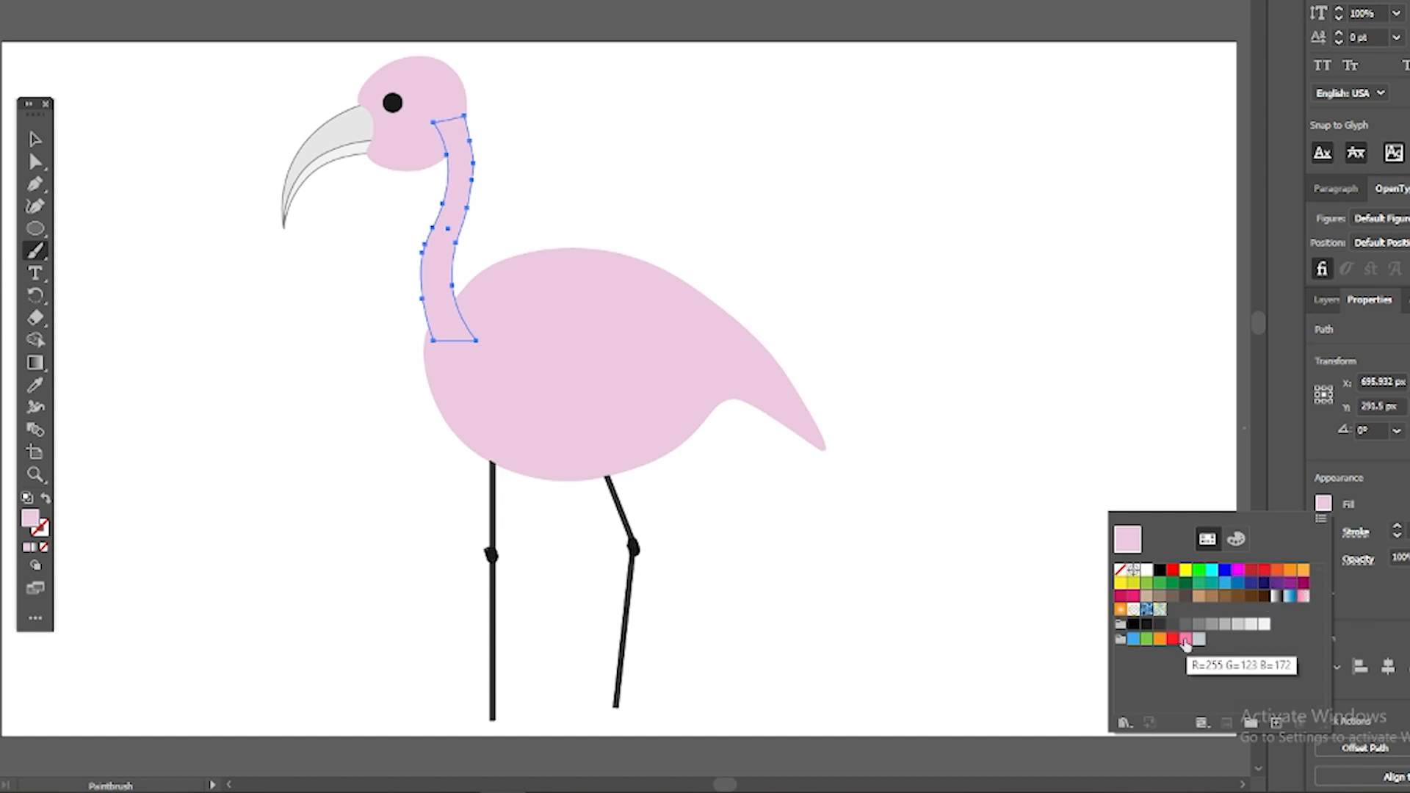
click(1185, 642)
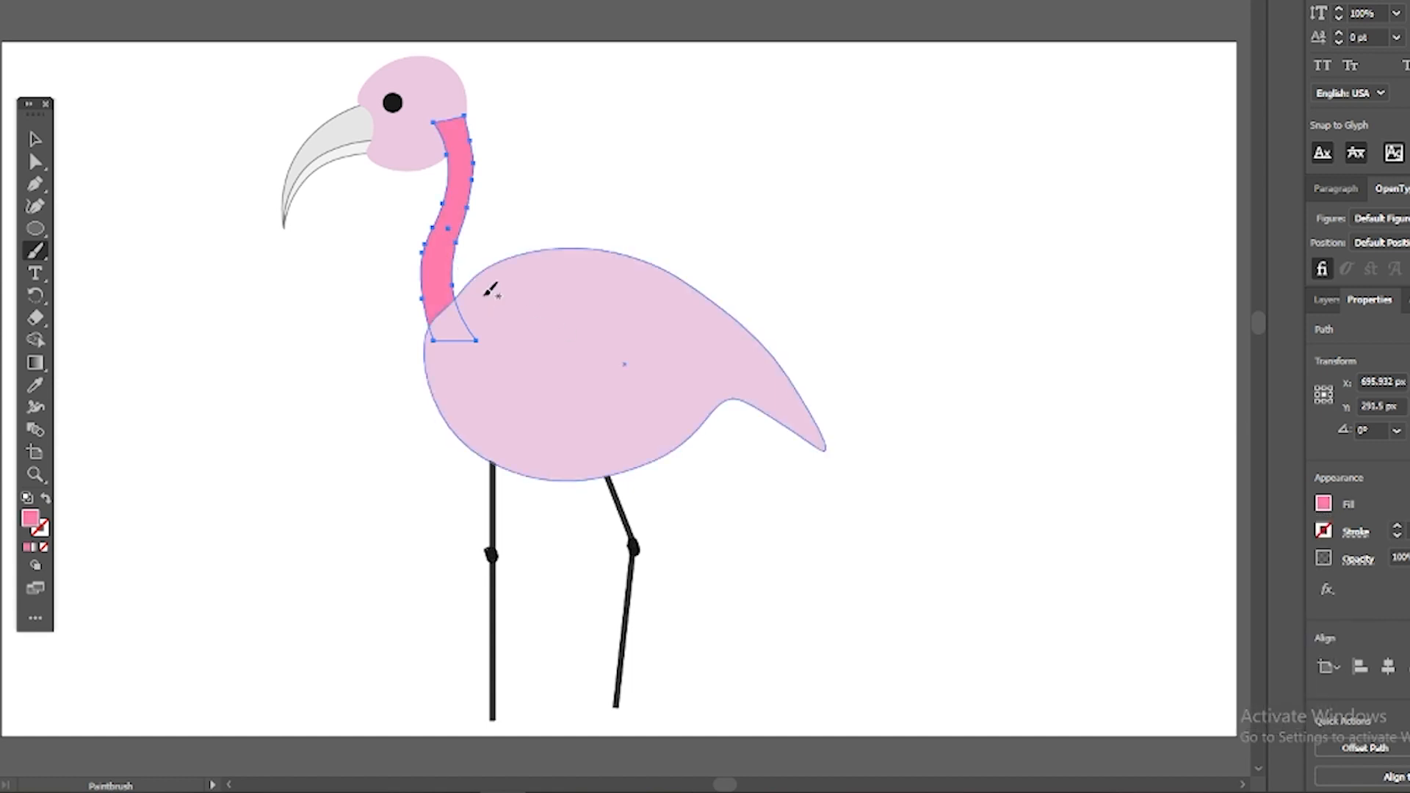
Try painting pink feather lines across the upper body with the Paintbrush, and undo them together with the neck's fill change
drag(488, 307, 627, 286)
drag(559, 302, 666, 316)
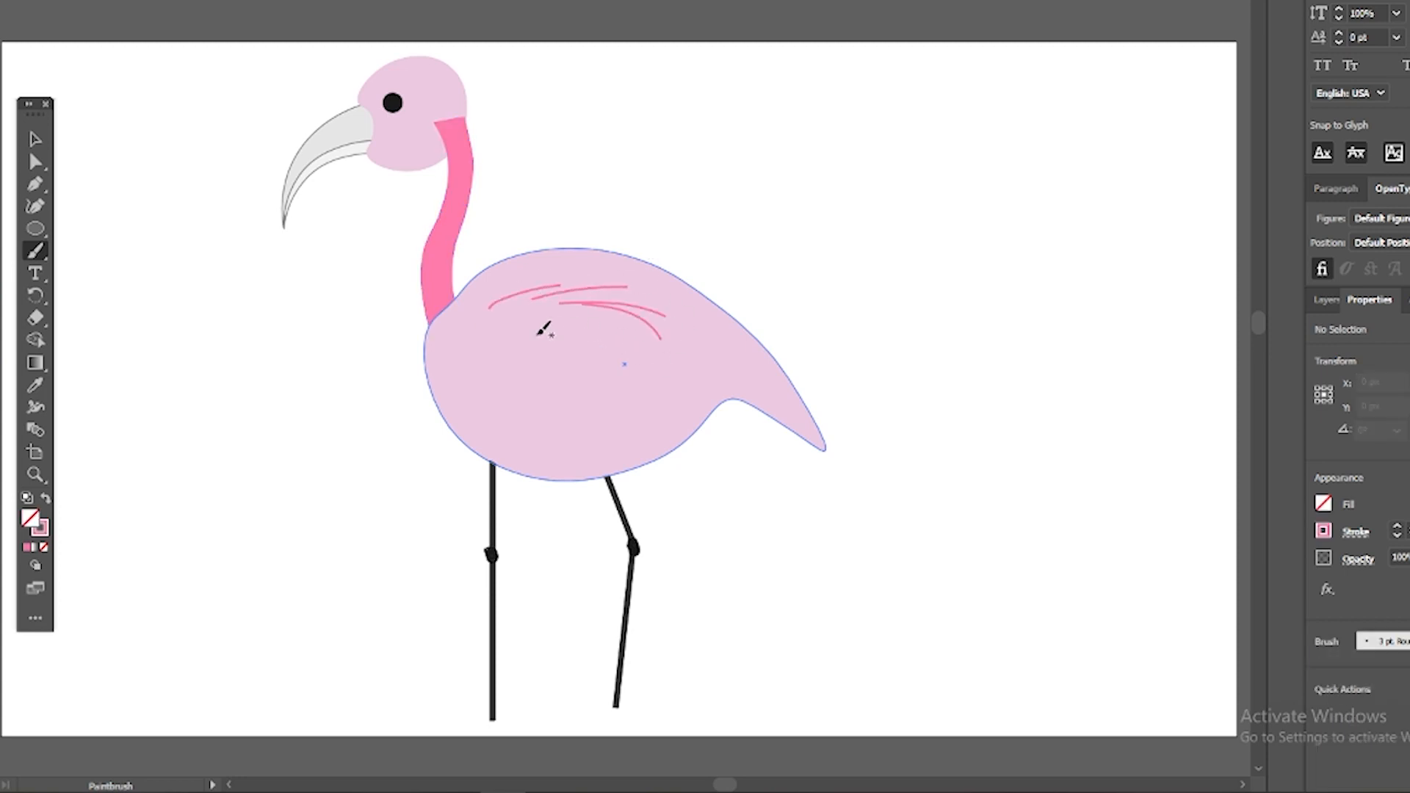
key(v)
key(ctrl+z)
key(ctrl+z)
key(ctrl+z)
key(b)
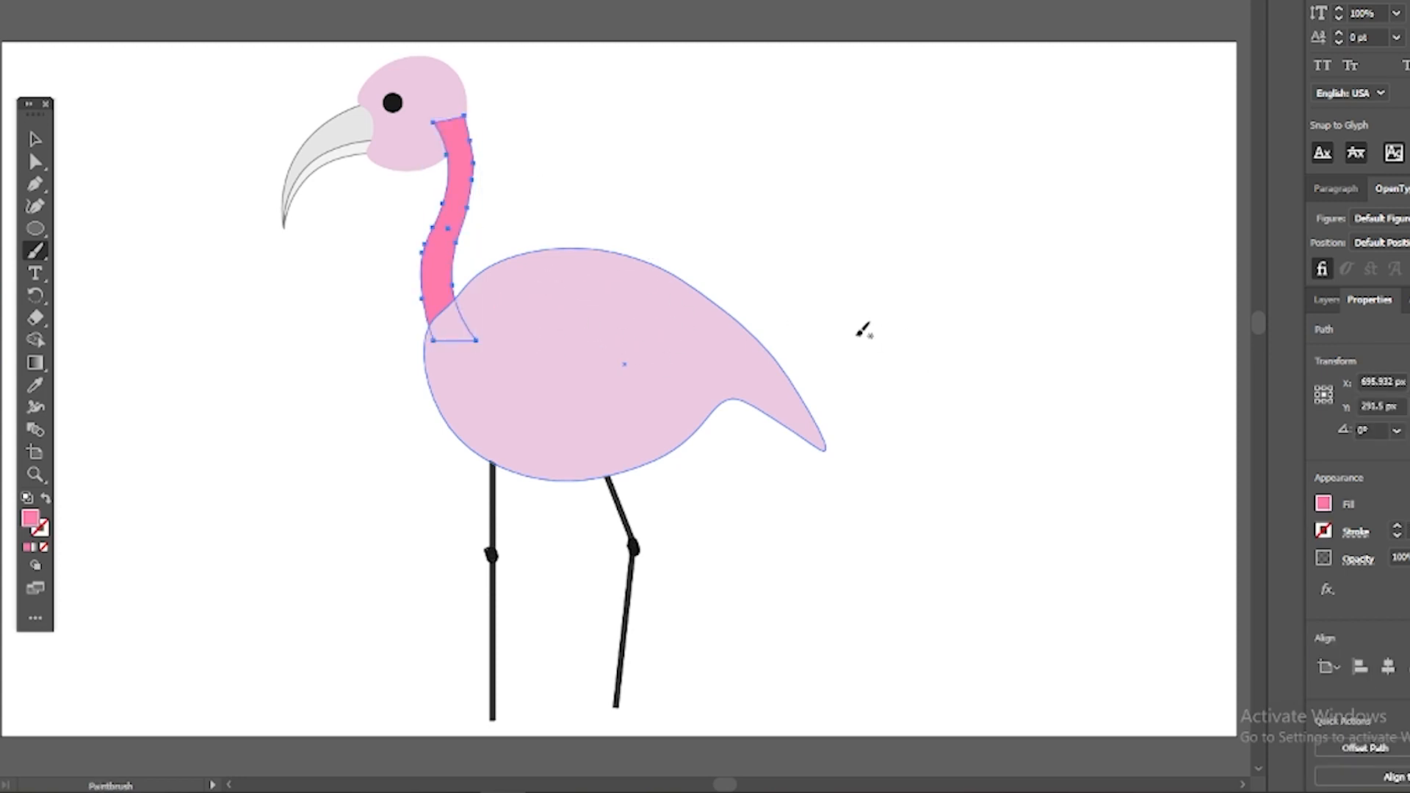
key(ctrl+z)
key(v)
click(733, 205)
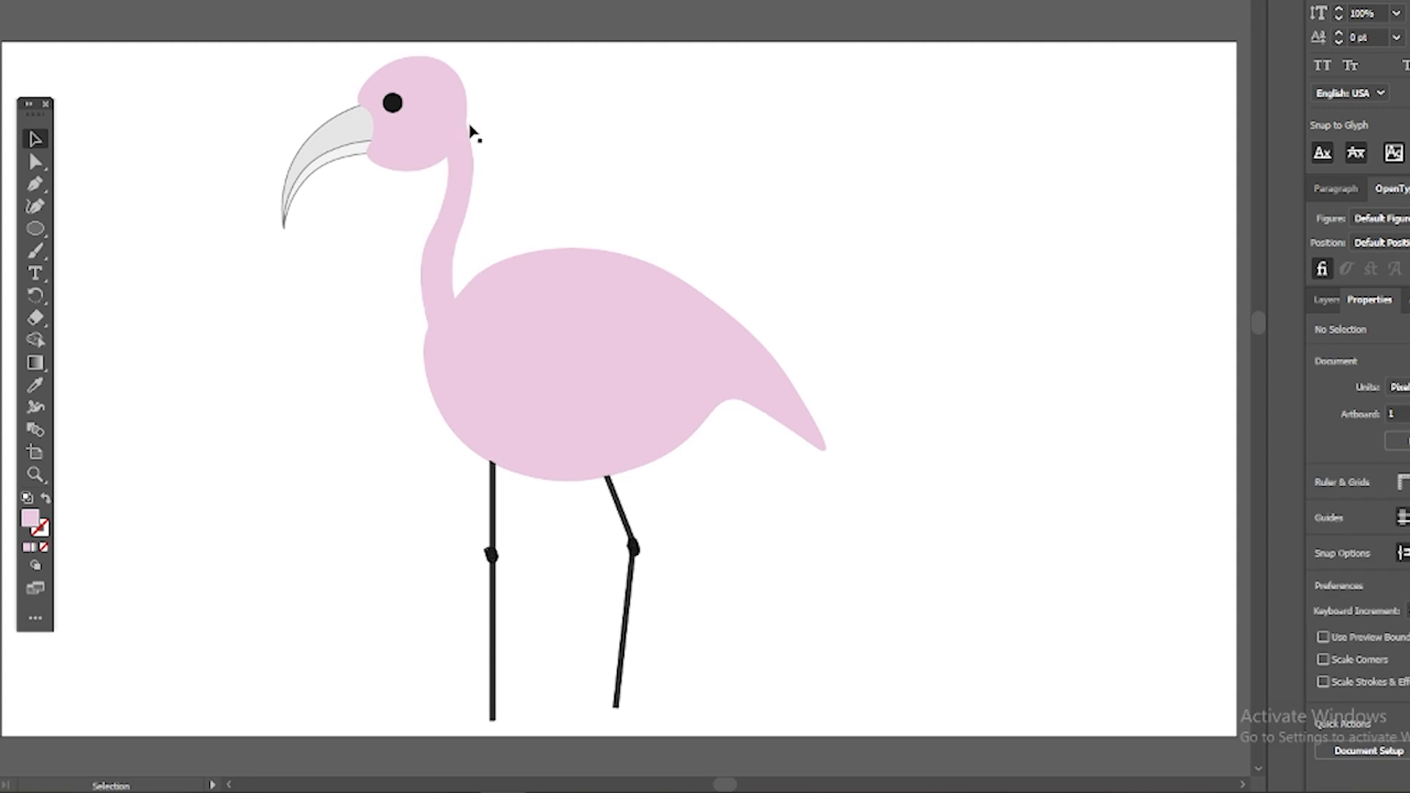
Unite the head, neck and body into a single shape with Pathfinder
click(450, 114)
shift+click(456, 227)
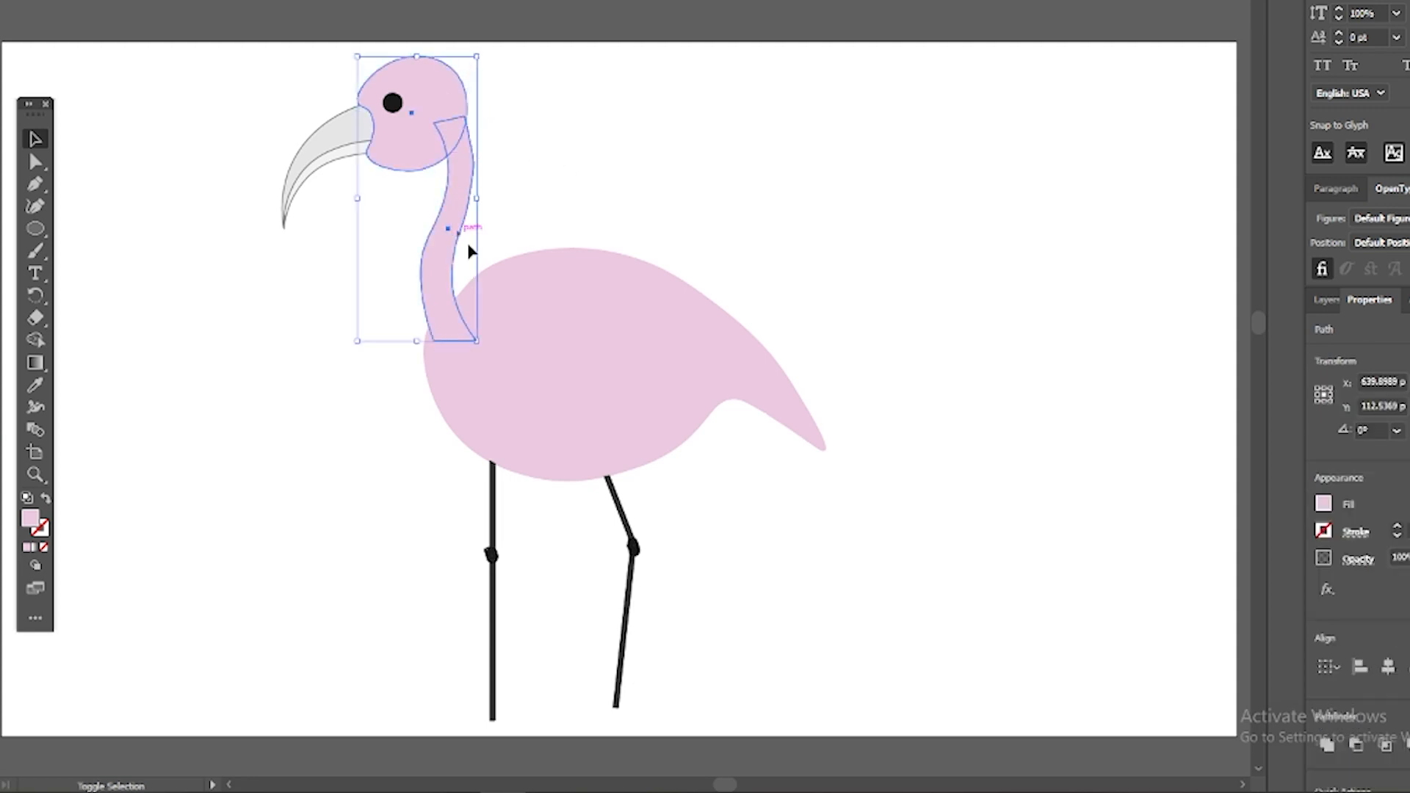
shift+click(536, 316)
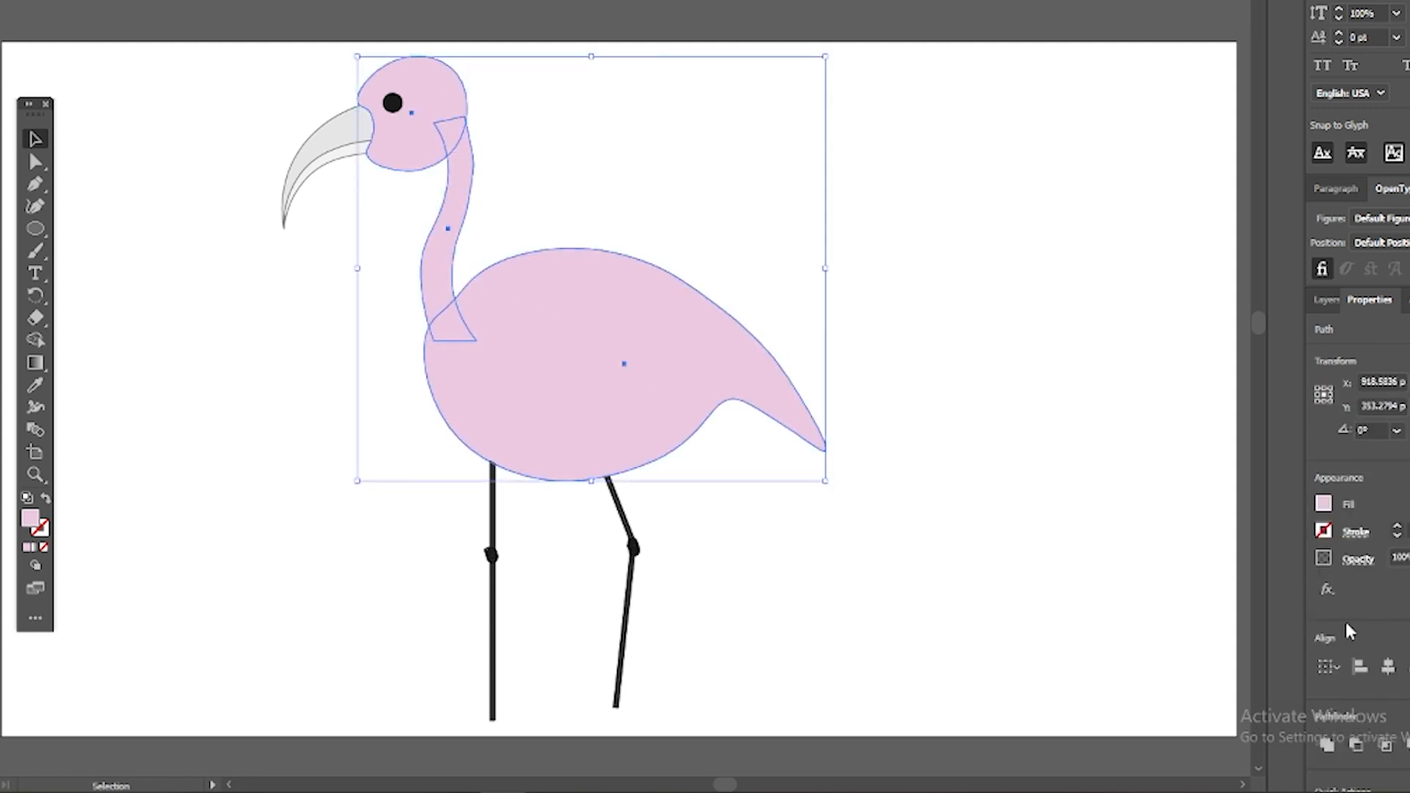
click(1327, 745)
click(1026, 428)
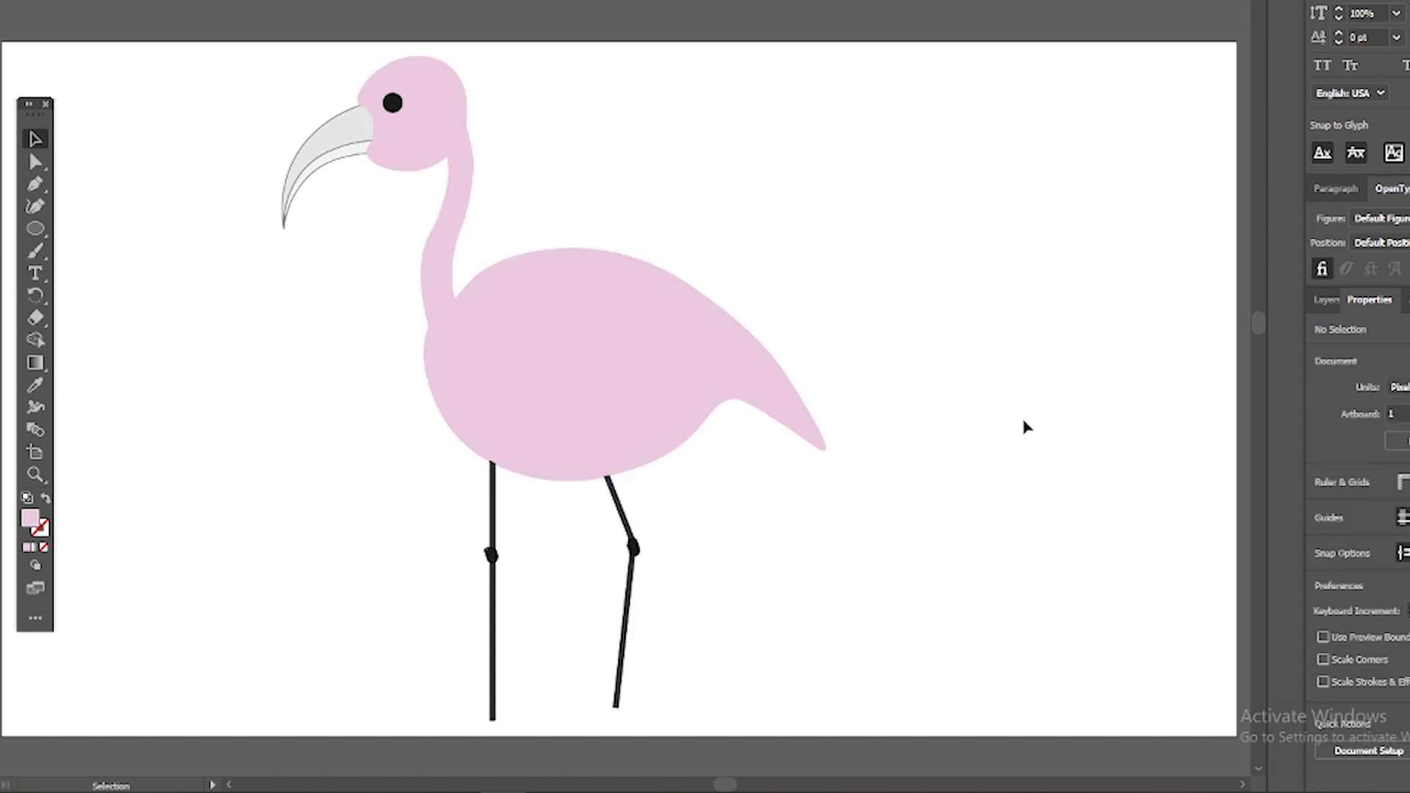
drag(709, 382, 661, 388)
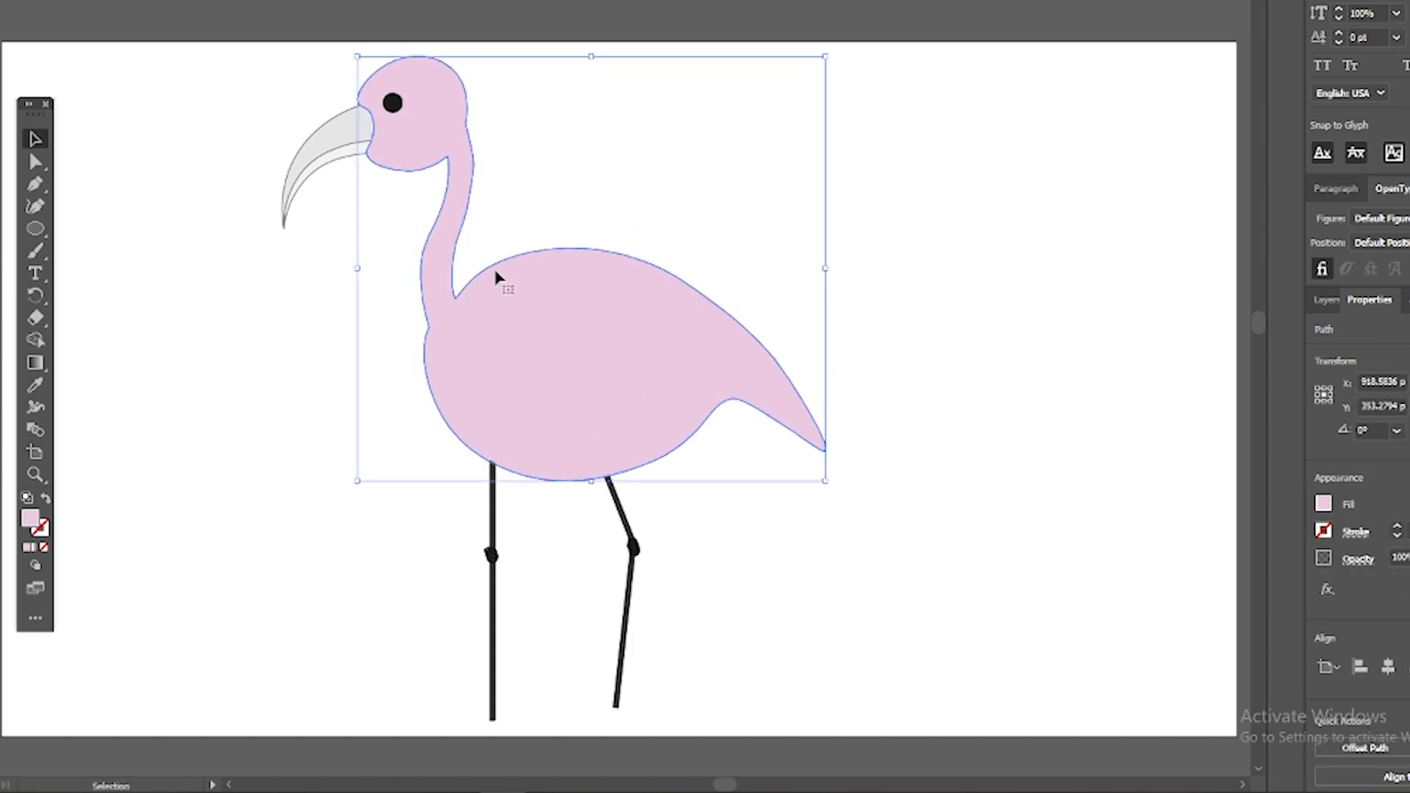
click(556, 120)
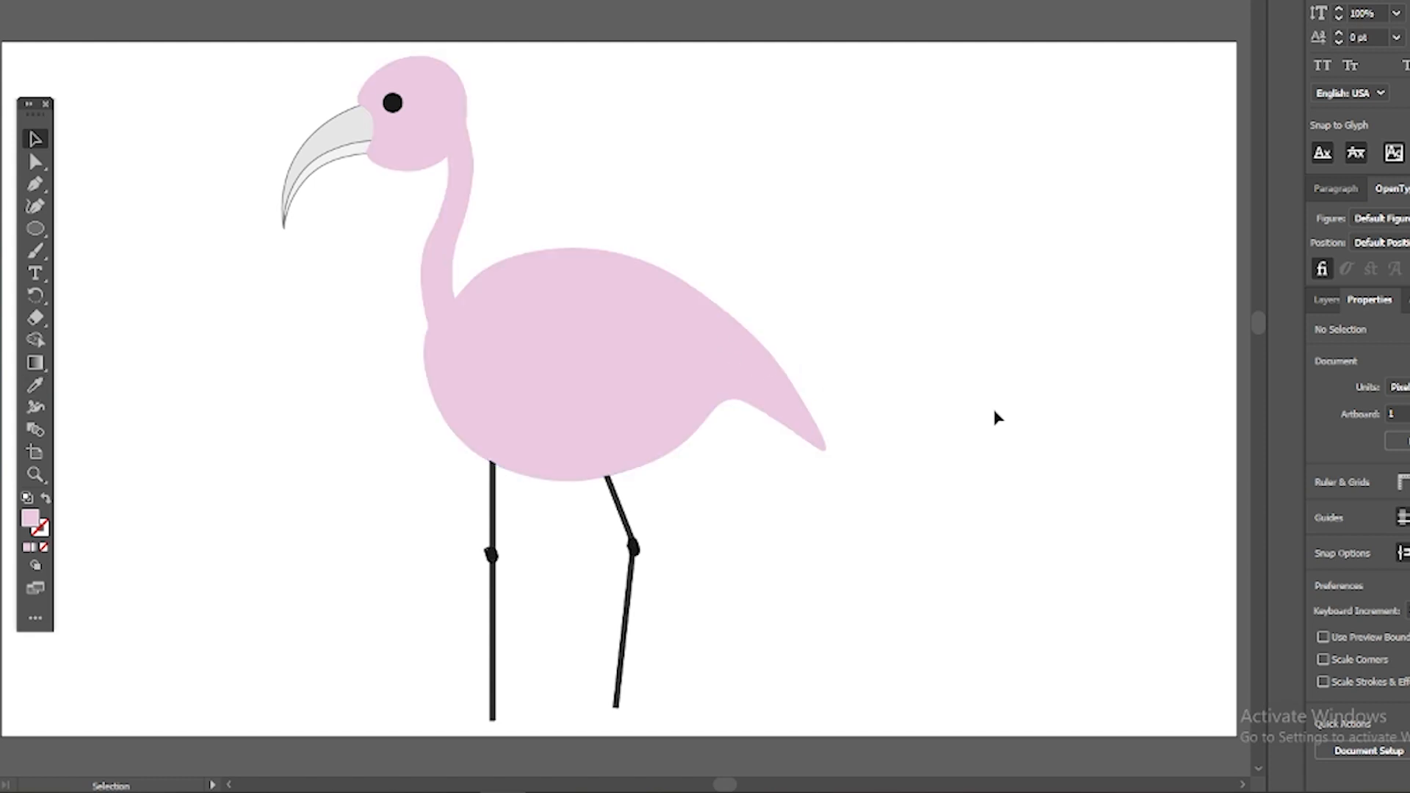
Give the united head, neck and body shape a black stroke and no fill
click(639, 426)
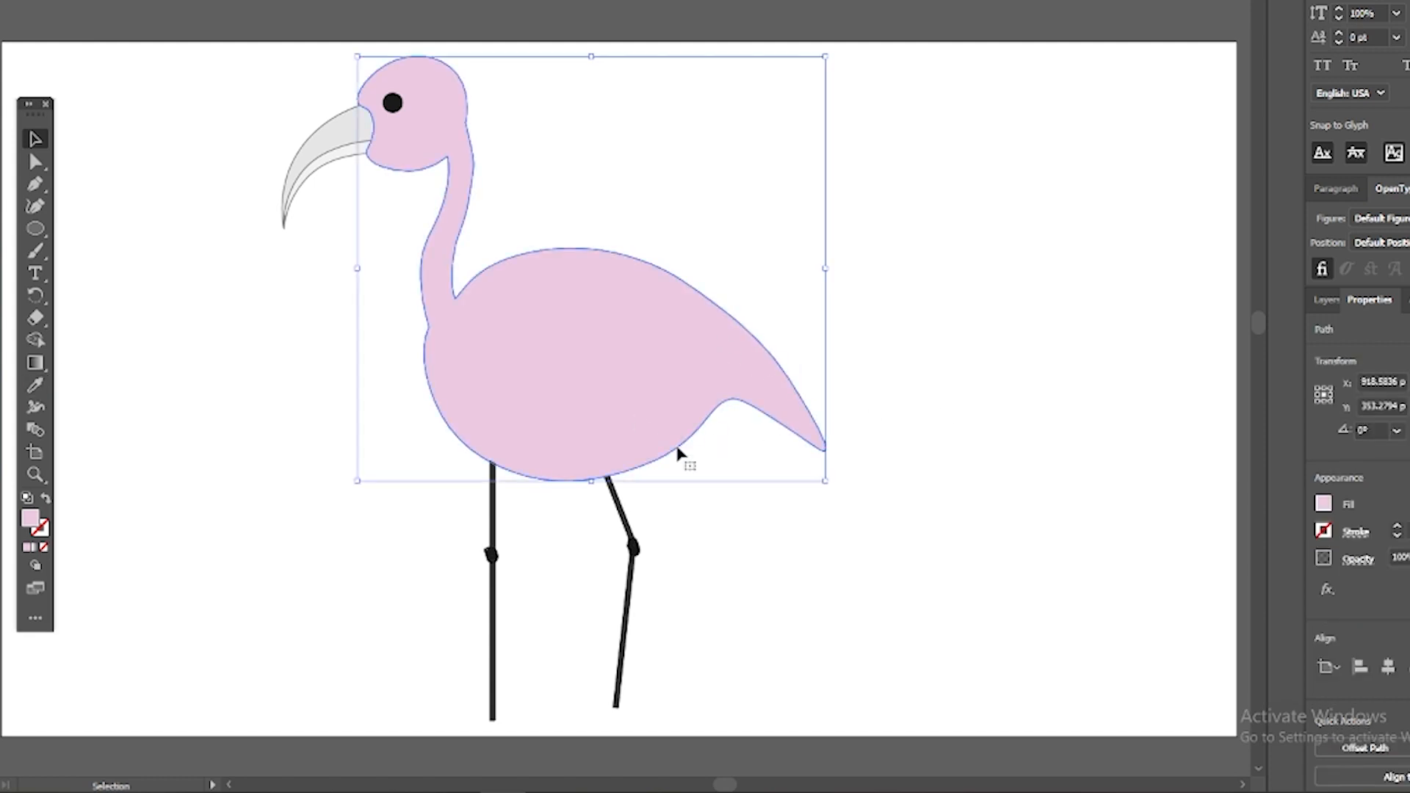
click(1323, 530)
click(1160, 596)
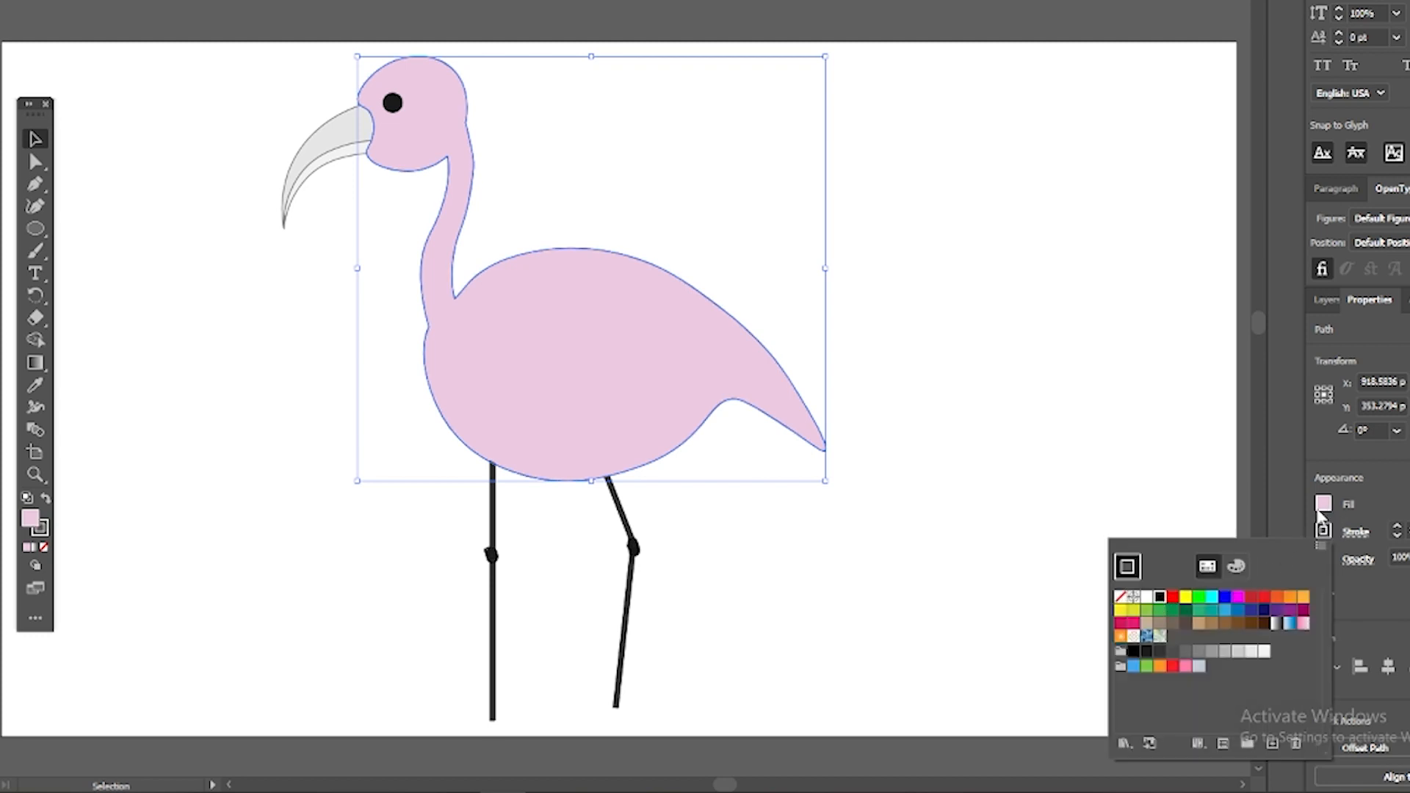
click(1323, 504)
click(1323, 504)
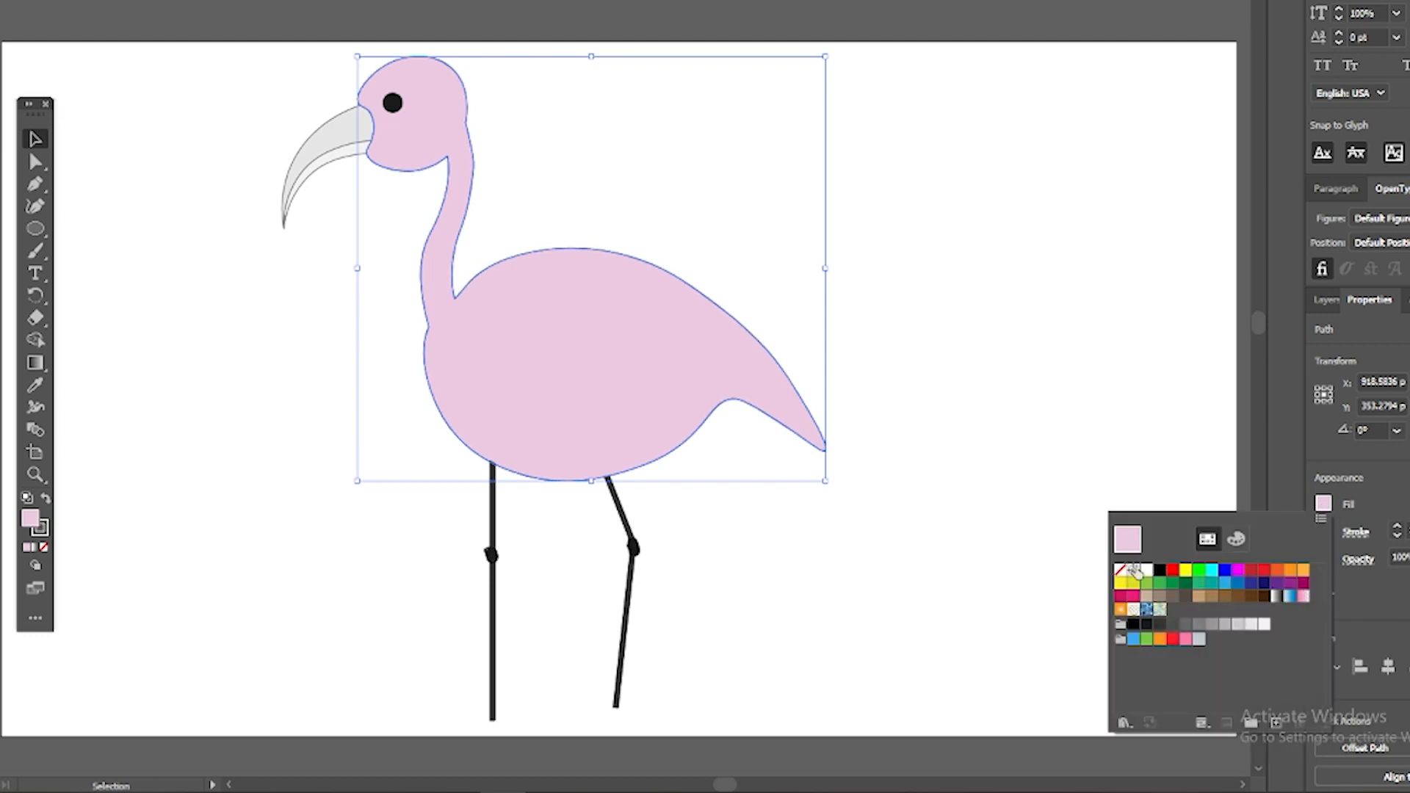
click(1120, 570)
Increase the stroke weight of the united bird shape to make its outline slightly thicker
click(1398, 528)
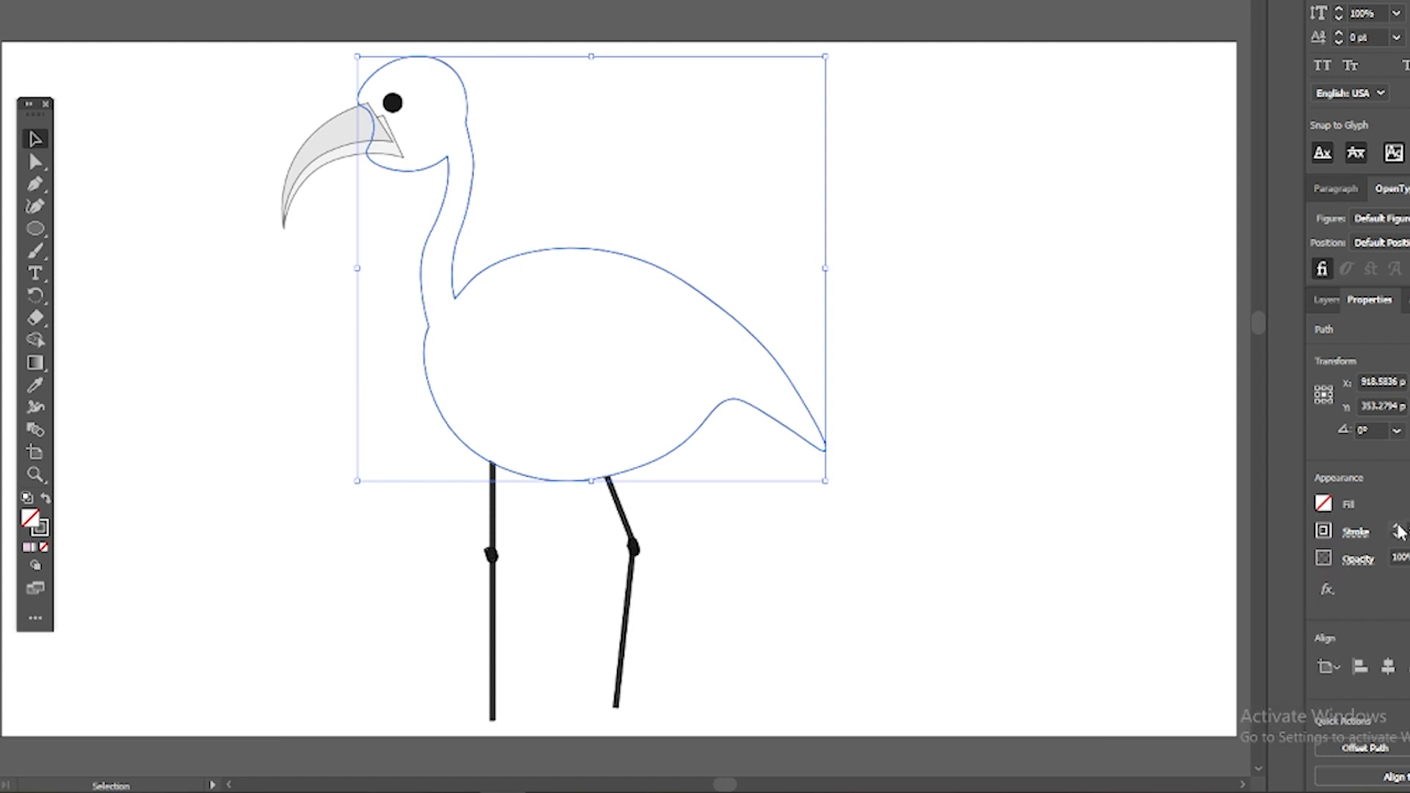
click(1398, 528)
click(1398, 528)
click(1398, 528)
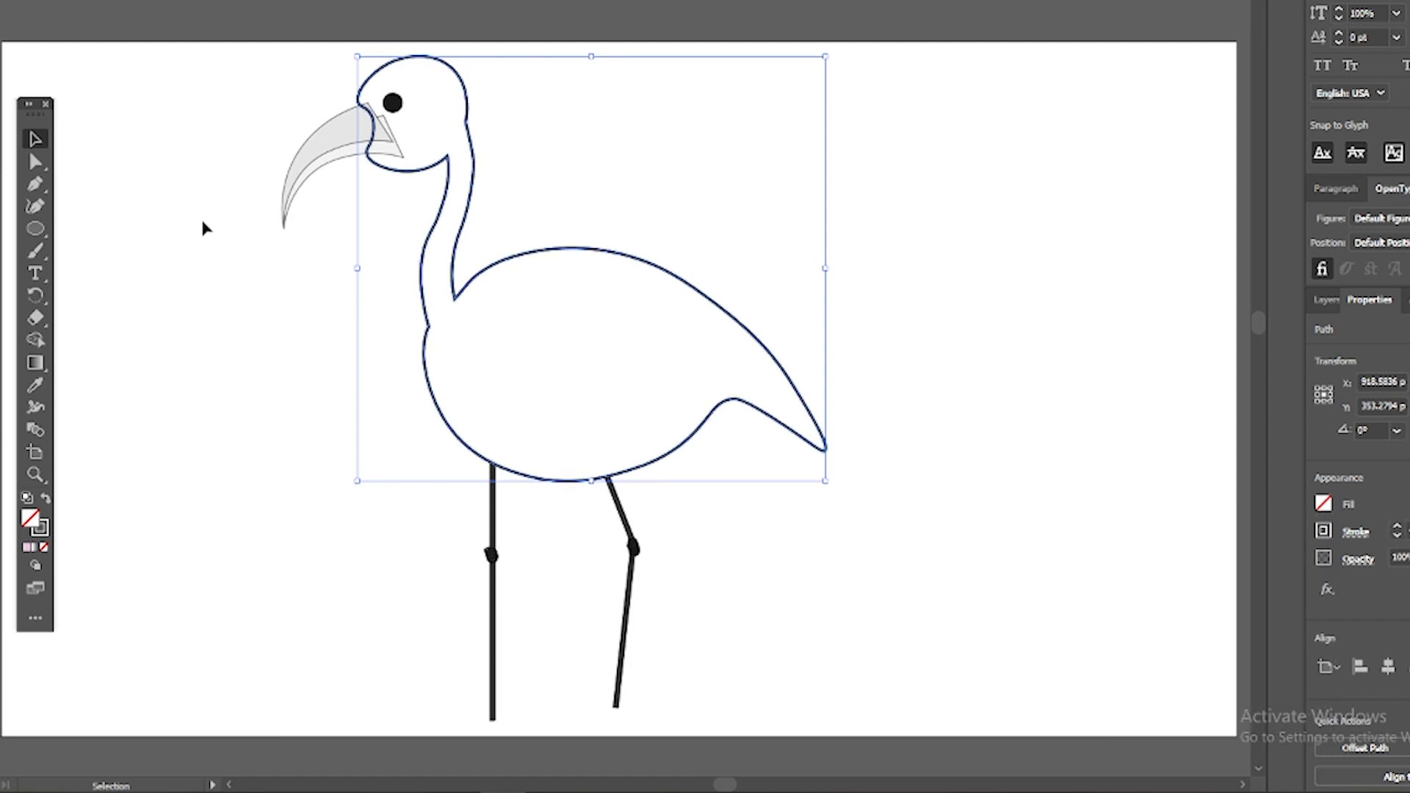
click(1398, 534)
click(84, 176)
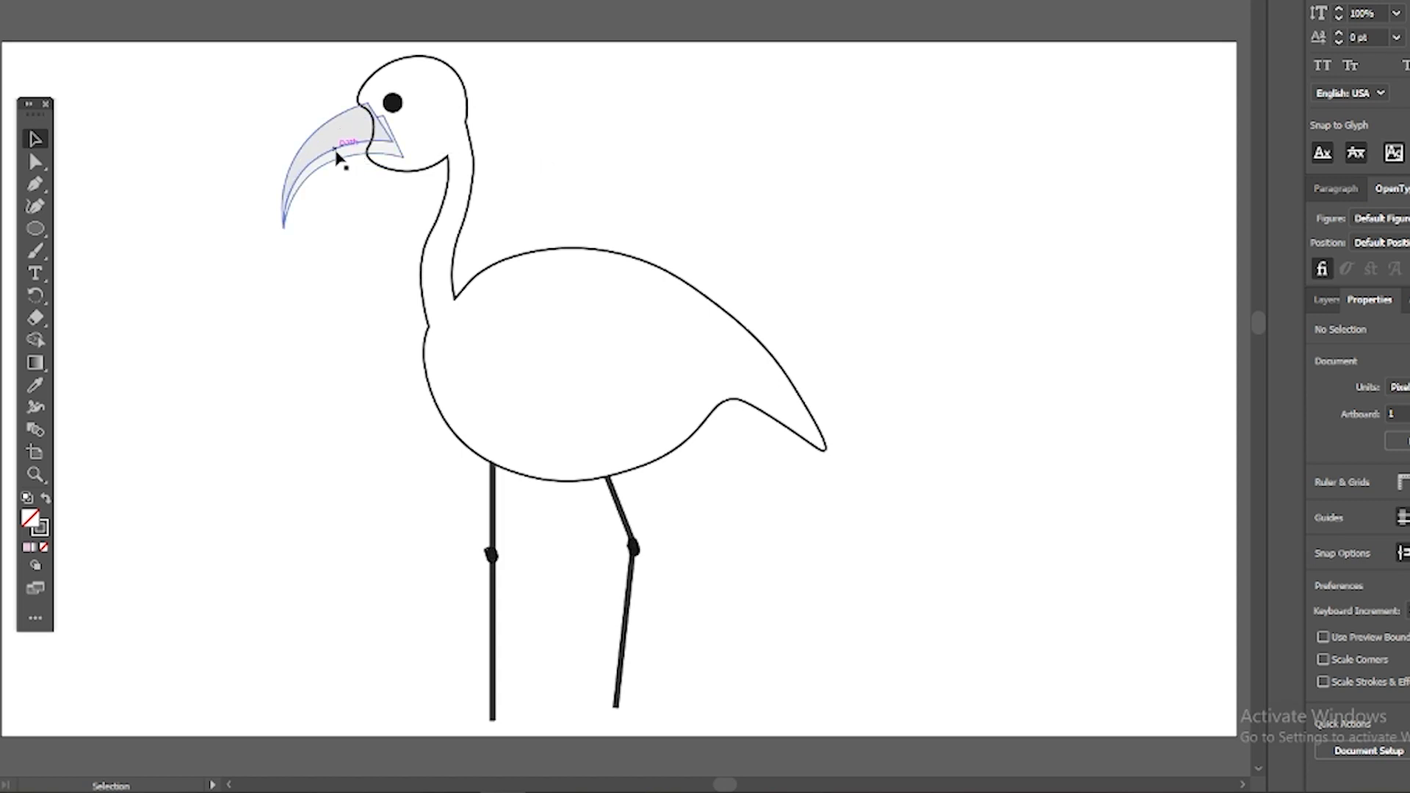
click(334, 150)
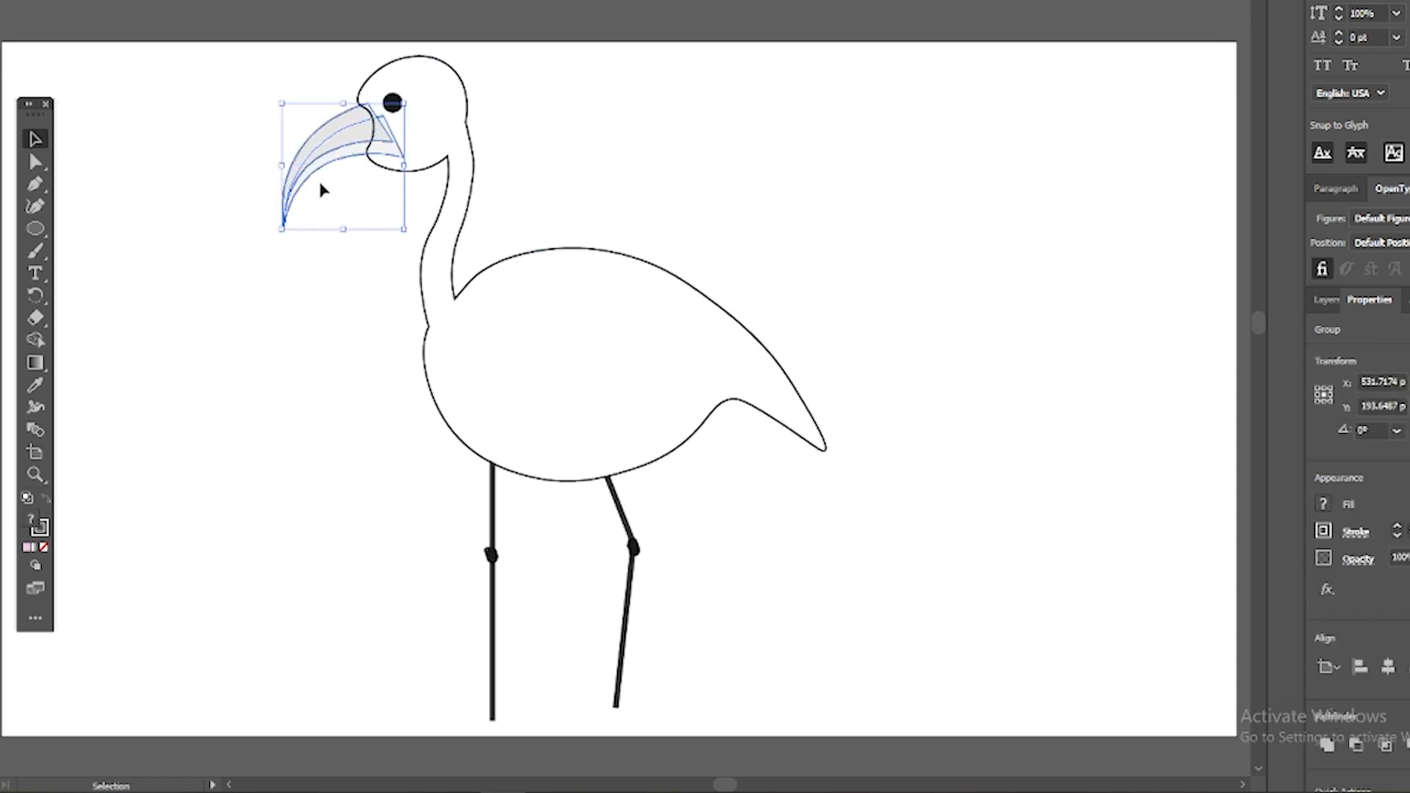
click(564, 159)
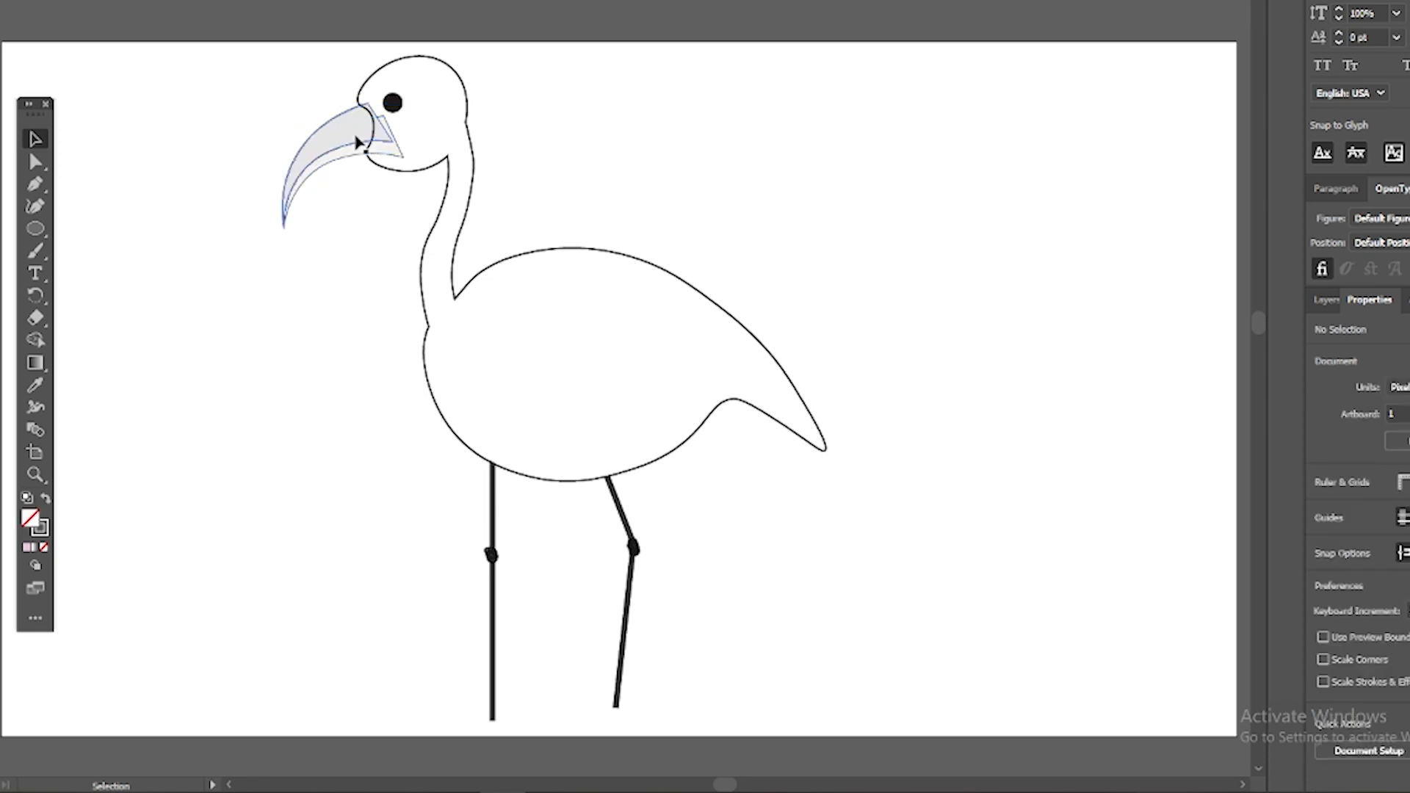
Give the grouped beak shapes a black stroke and no fill
click(356, 135)
shift+click(471, 132)
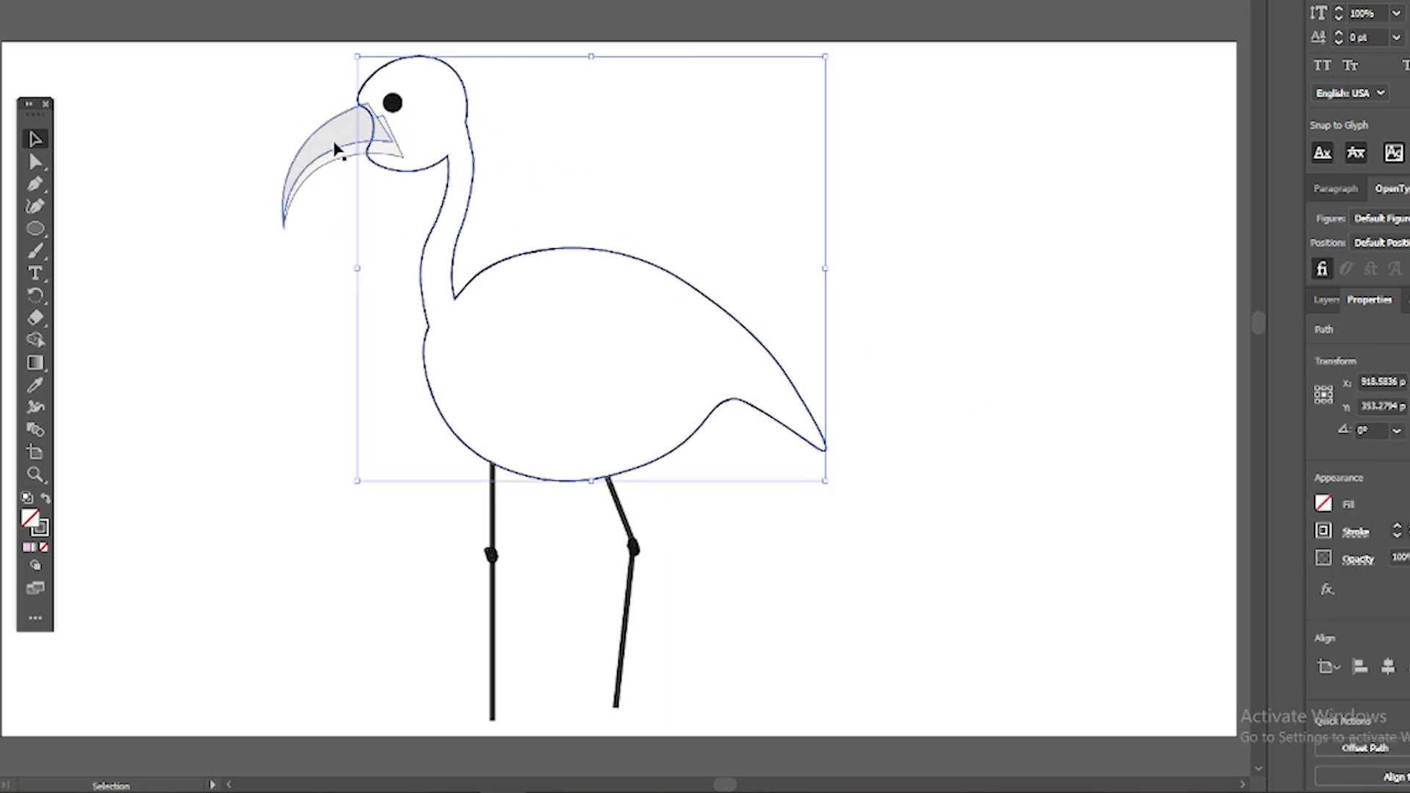
click(1249, 449)
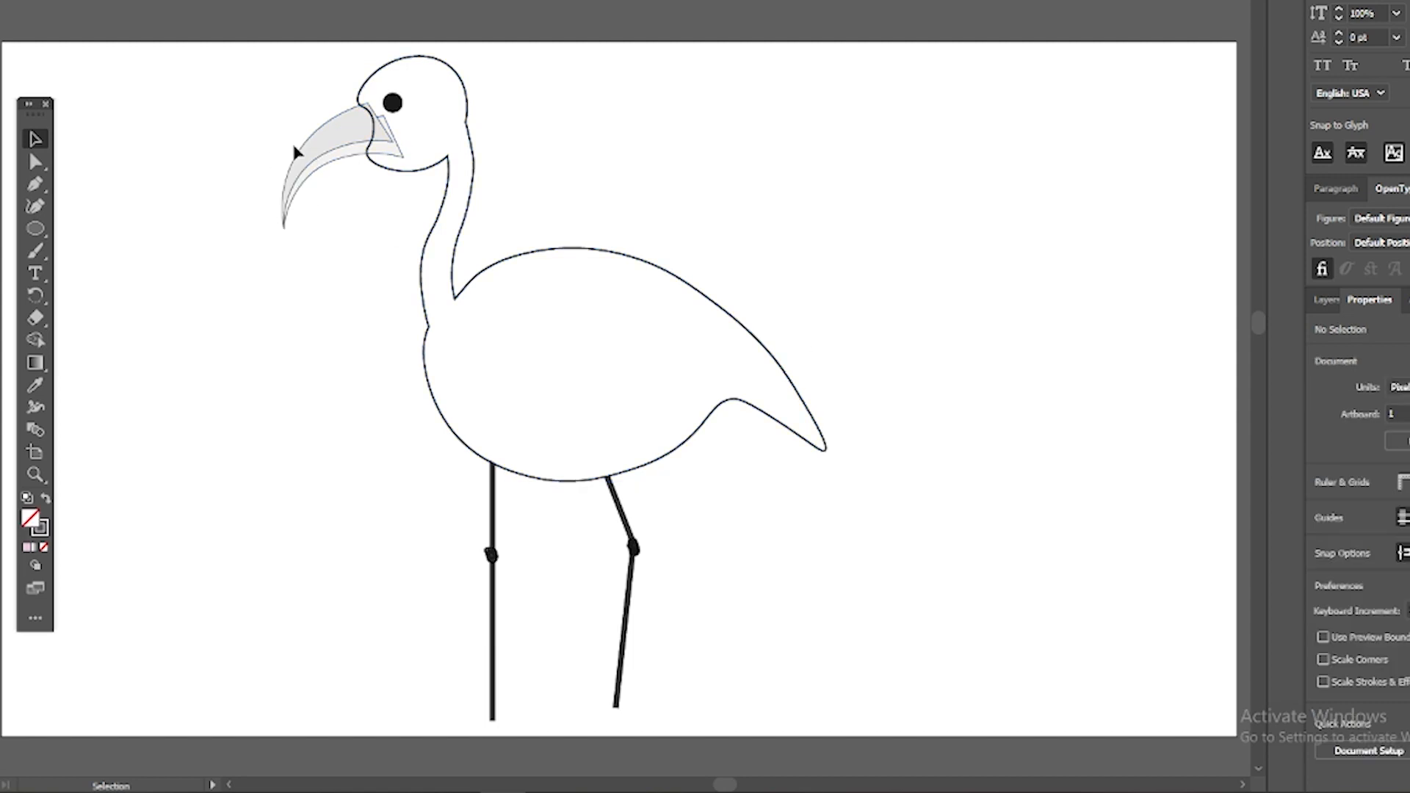
click(298, 152)
click(1324, 531)
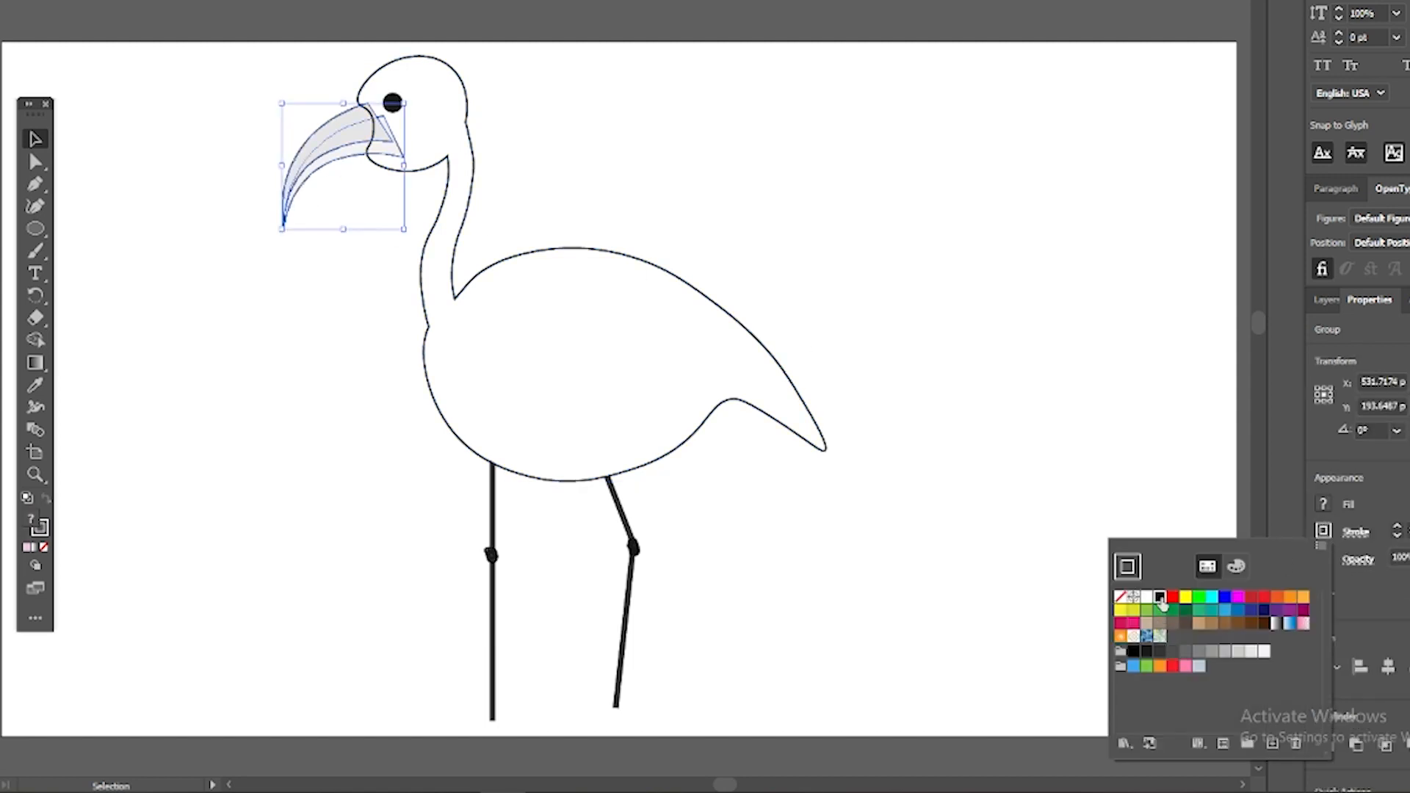
click(1326, 531)
click(1323, 504)
click(1121, 571)
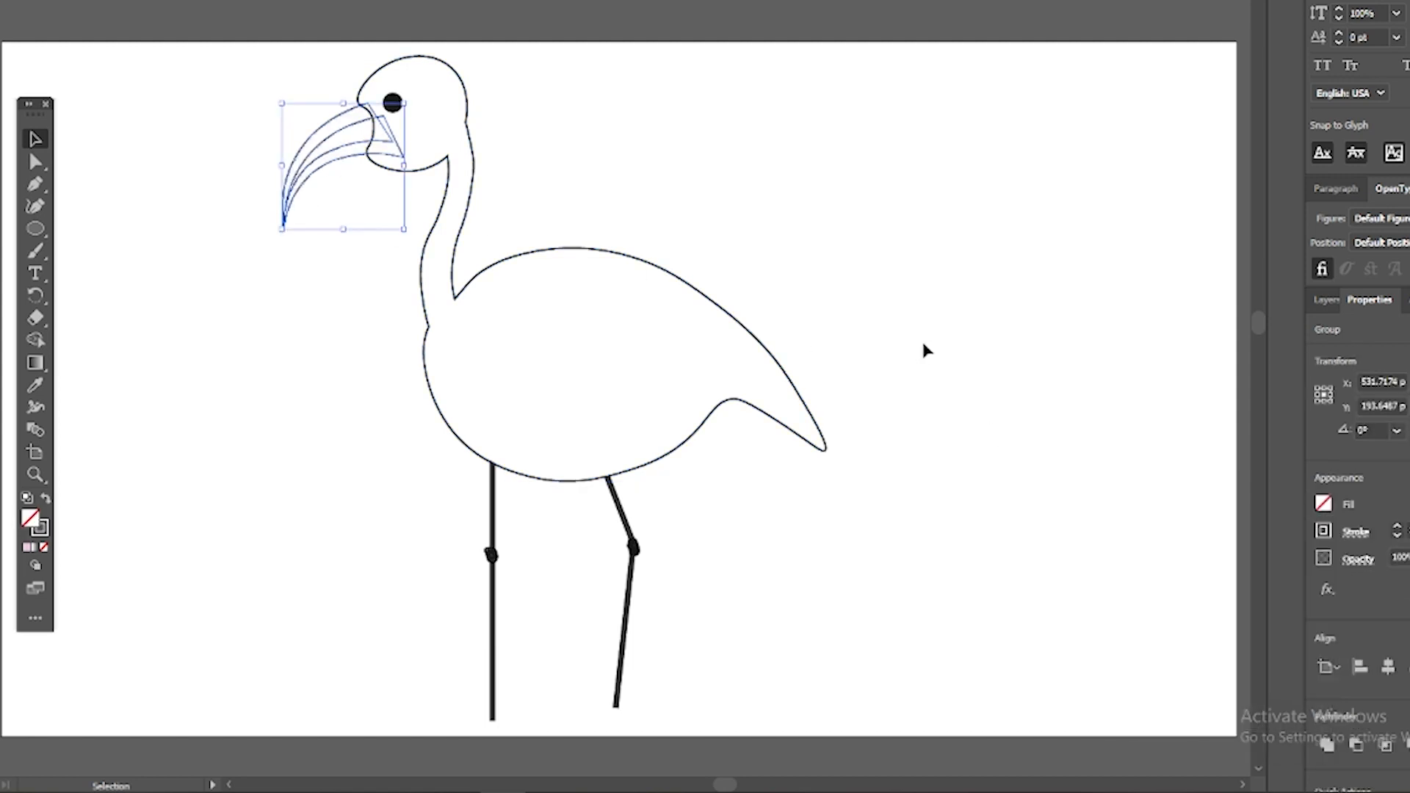
click(1008, 260)
Increase the stroke weight of the beak group so its outline is thicker
key(z)
drag(365, 86, 727, 488)
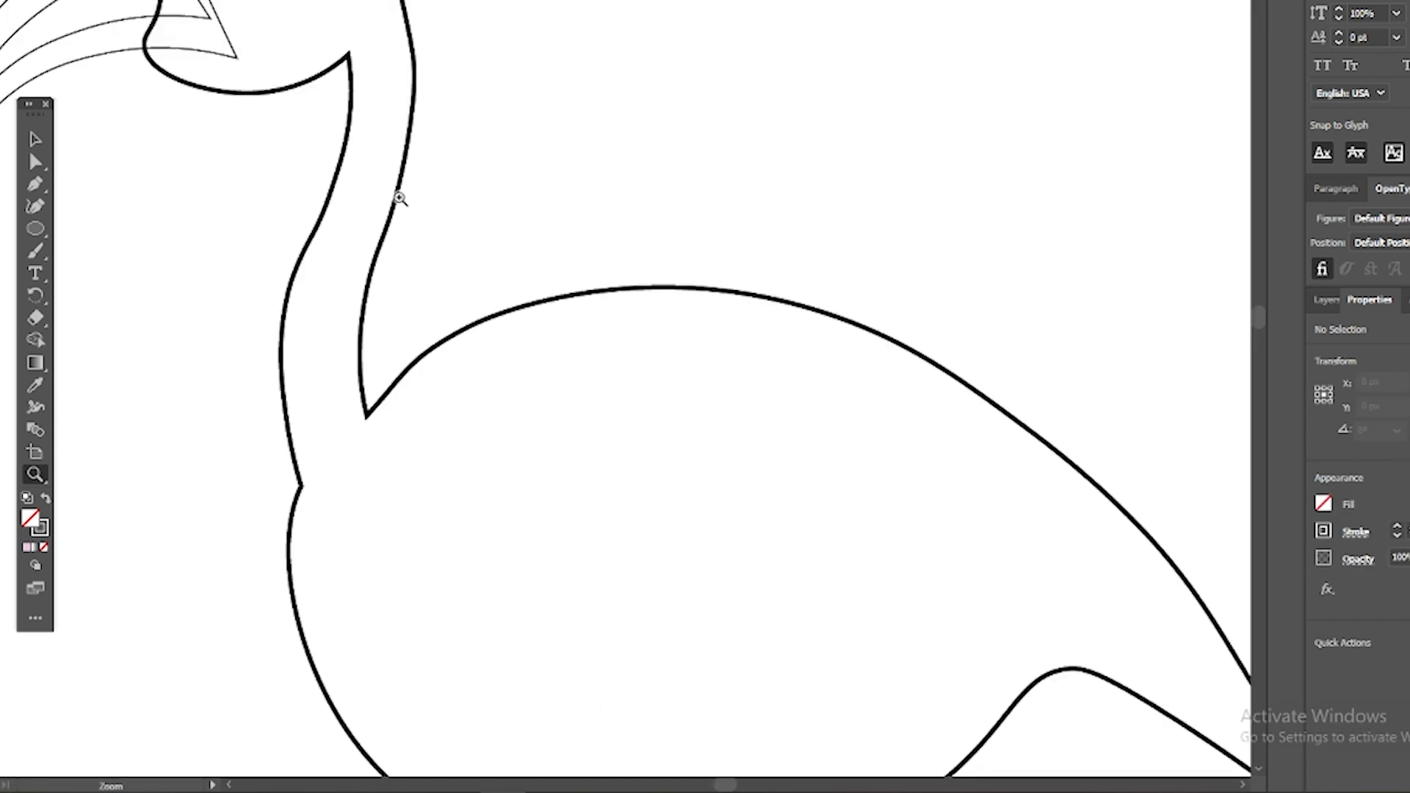
drag(340, 150, 573, 338)
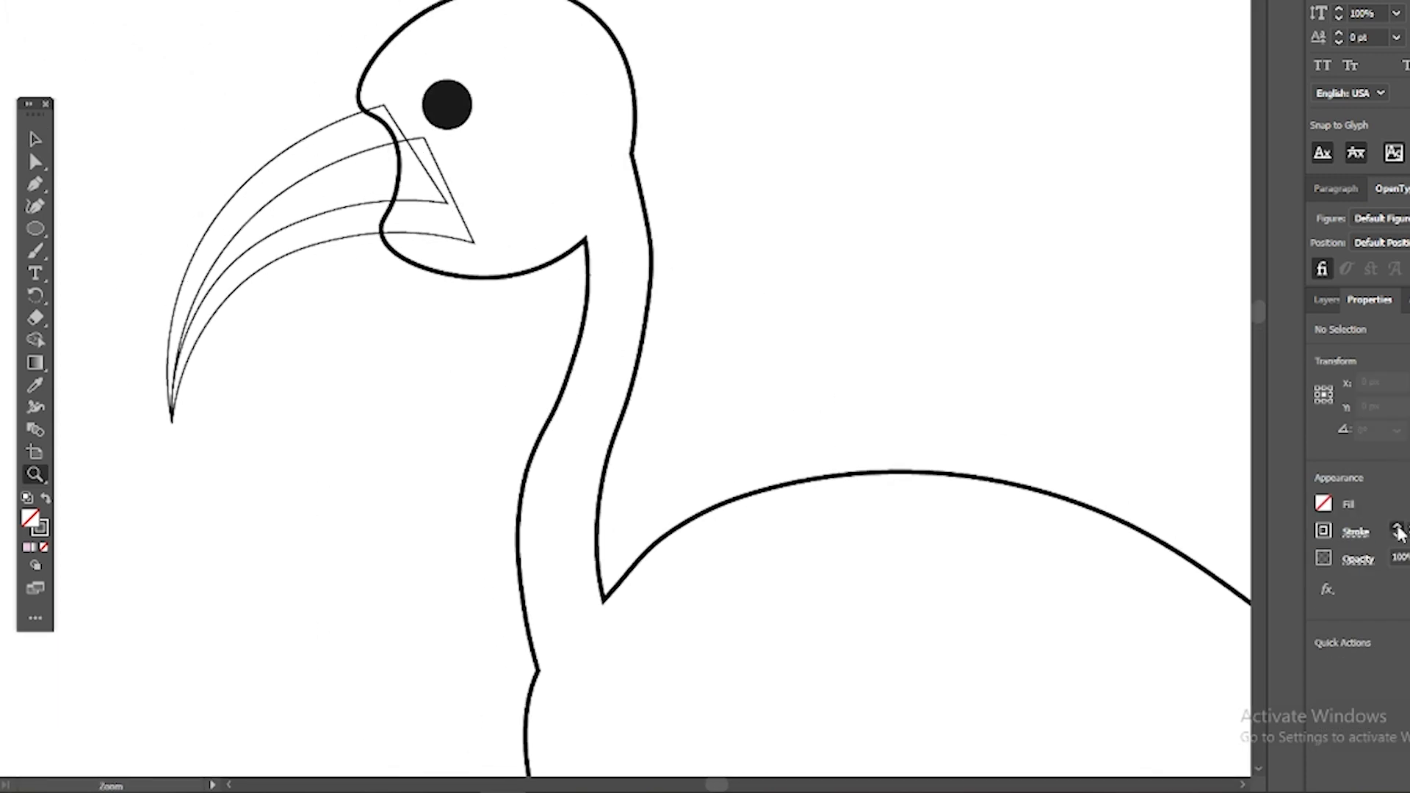
key(v)
click(272, 249)
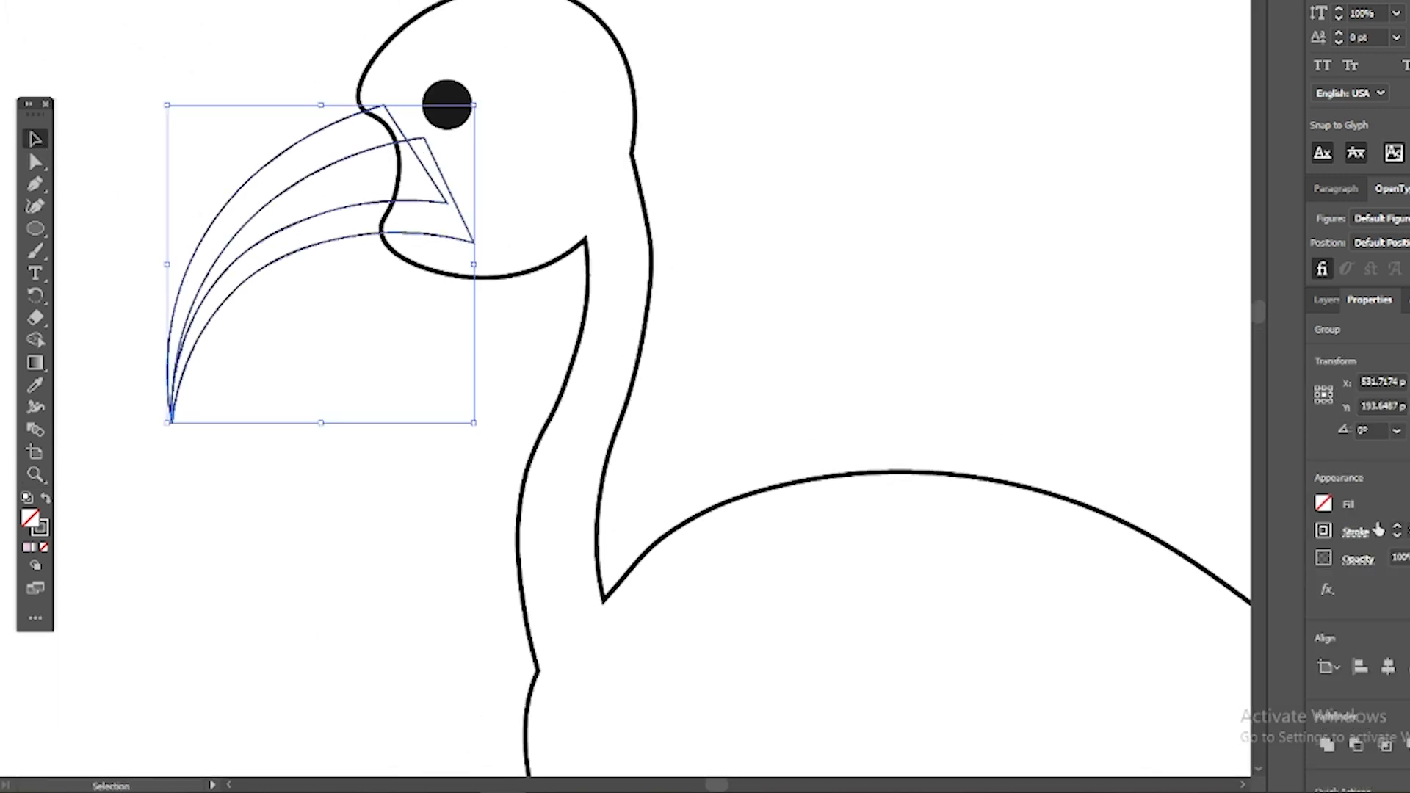
click(1398, 529)
click(1398, 529)
click(885, 233)
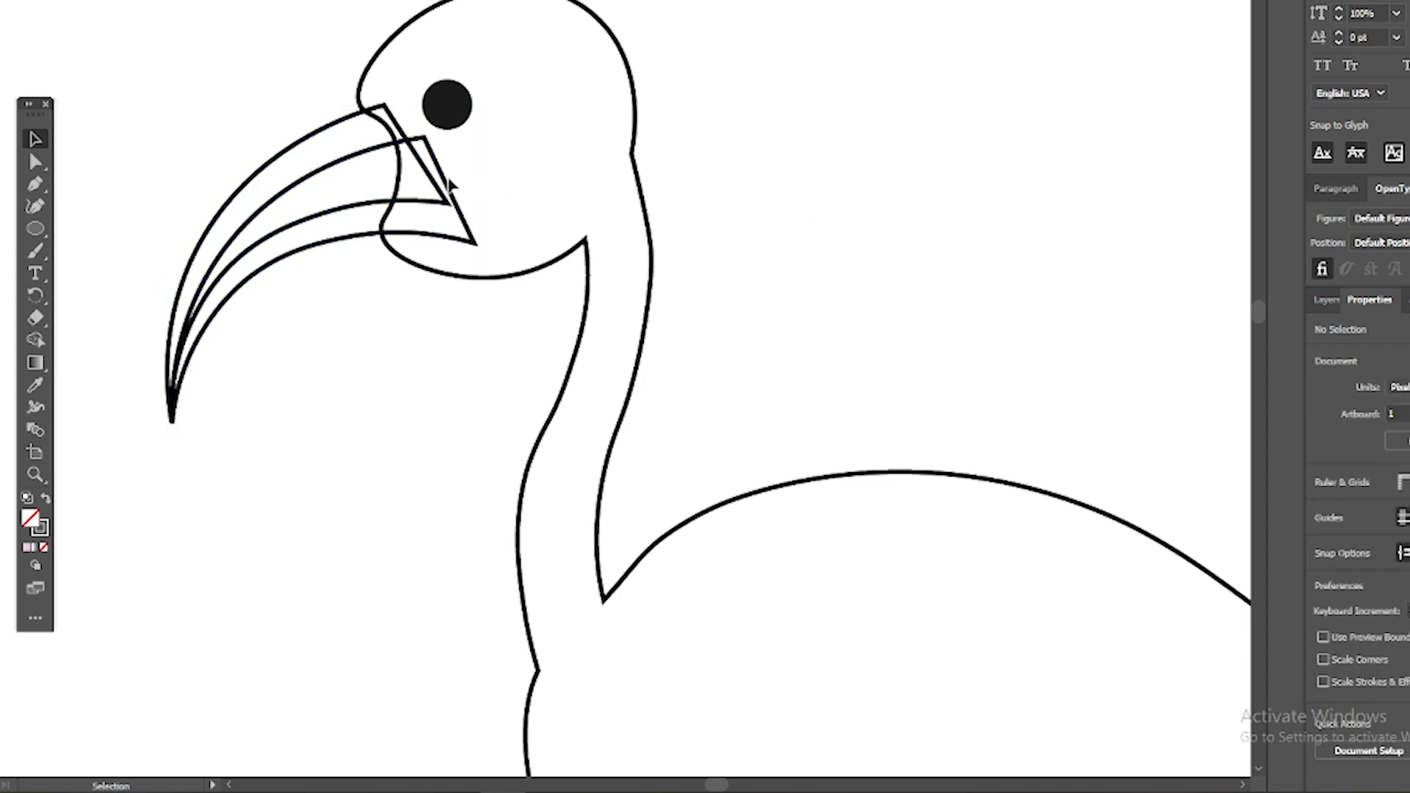
Try to erase the beak lines that overlap the head with the Eraser
click(37, 317)
drag(466, 220, 450, 123)
key(v)
Try to unite the beak with the bird's body outline using Pathfinder, and undo the union
key(ctrl+a)
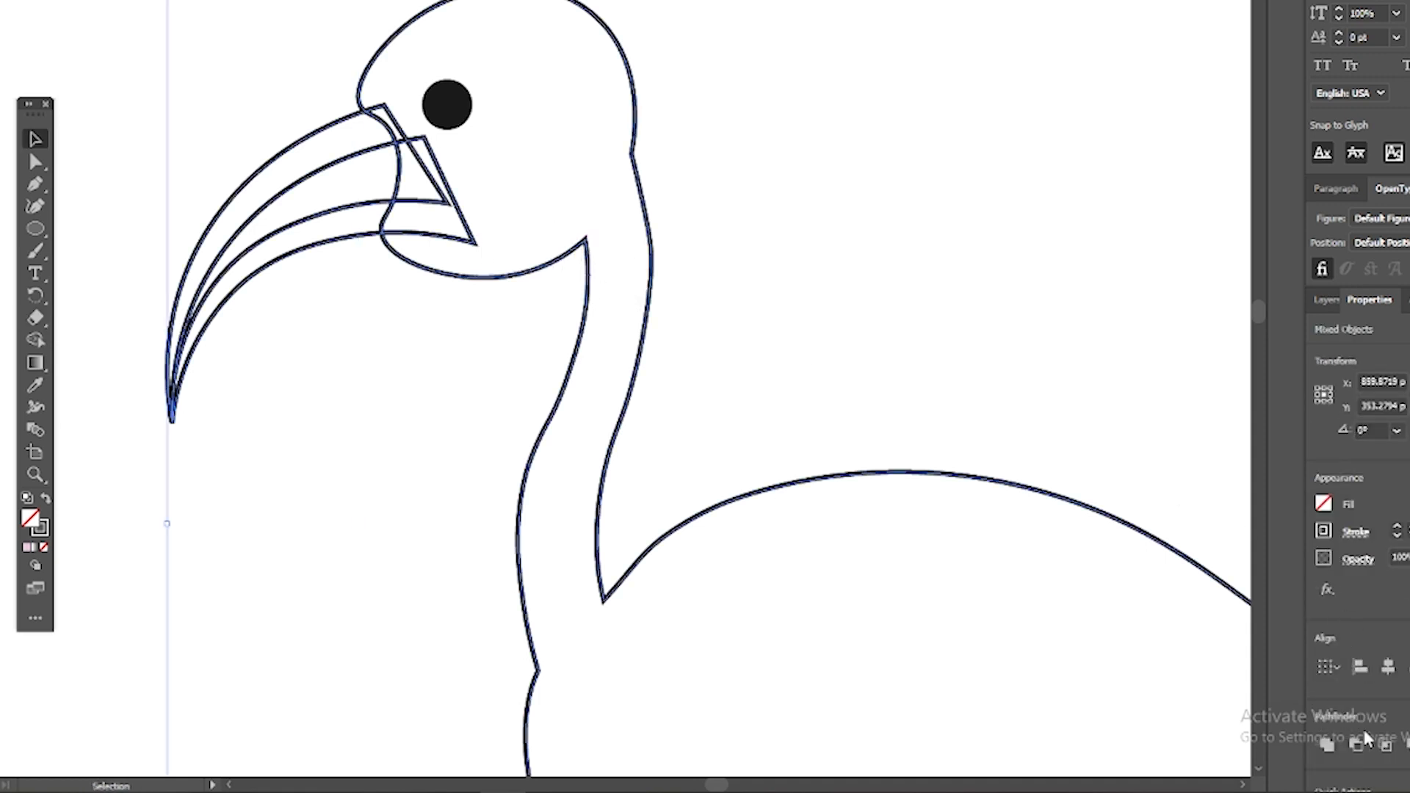
click(1328, 745)
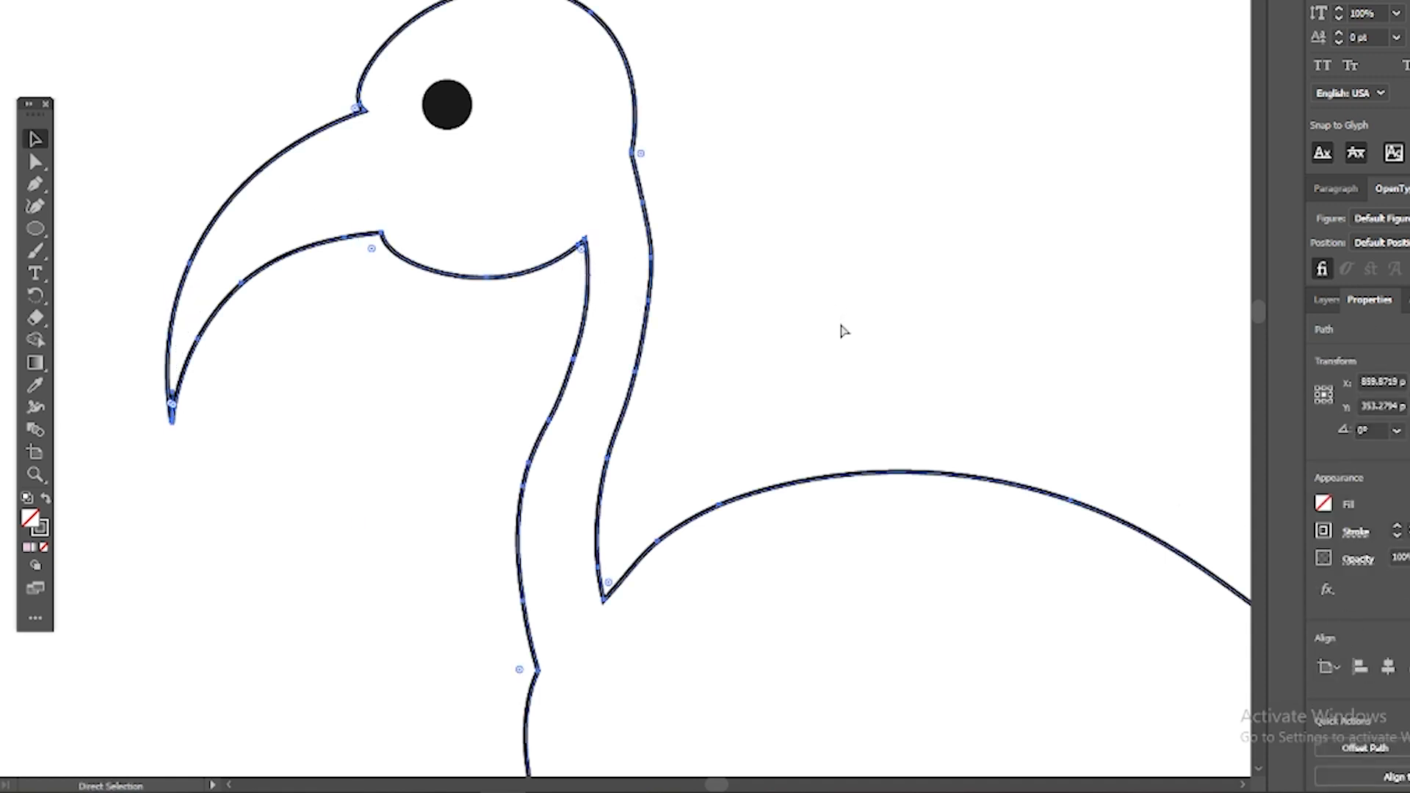
scroll(872, 285, down, 10)
scroll(873, 285, up, 10)
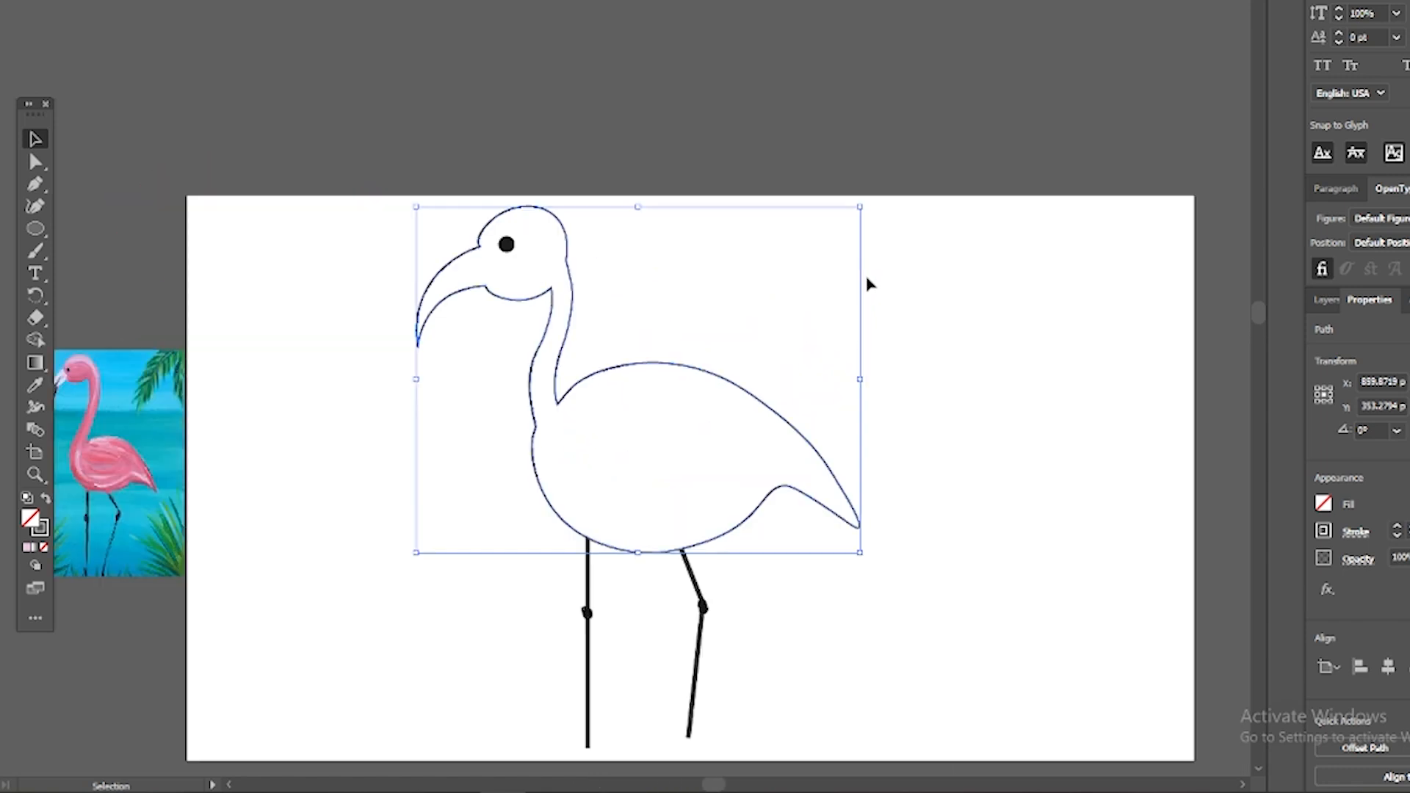
key(a)
key(ctrl+a)
key(v)
click(941, 324)
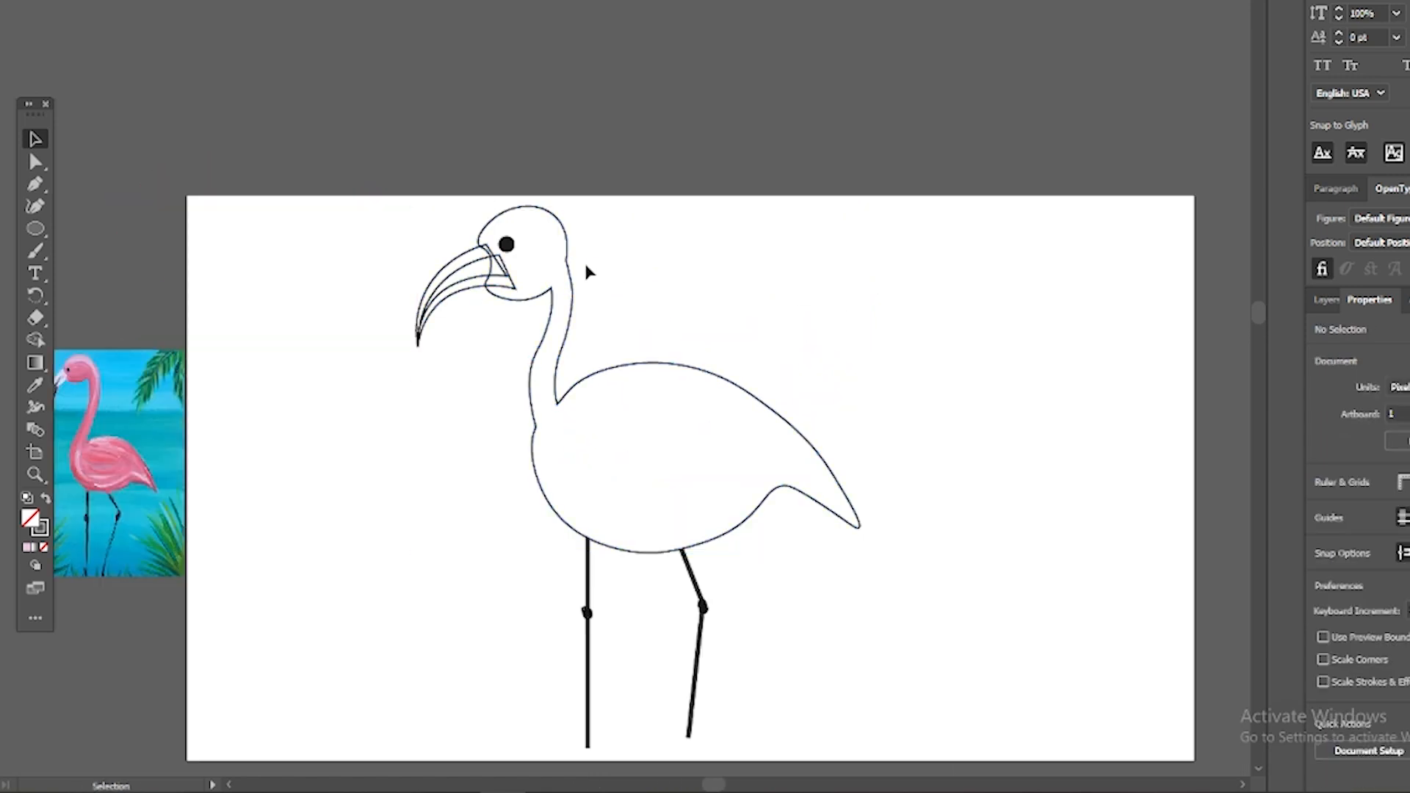
click(701, 779)
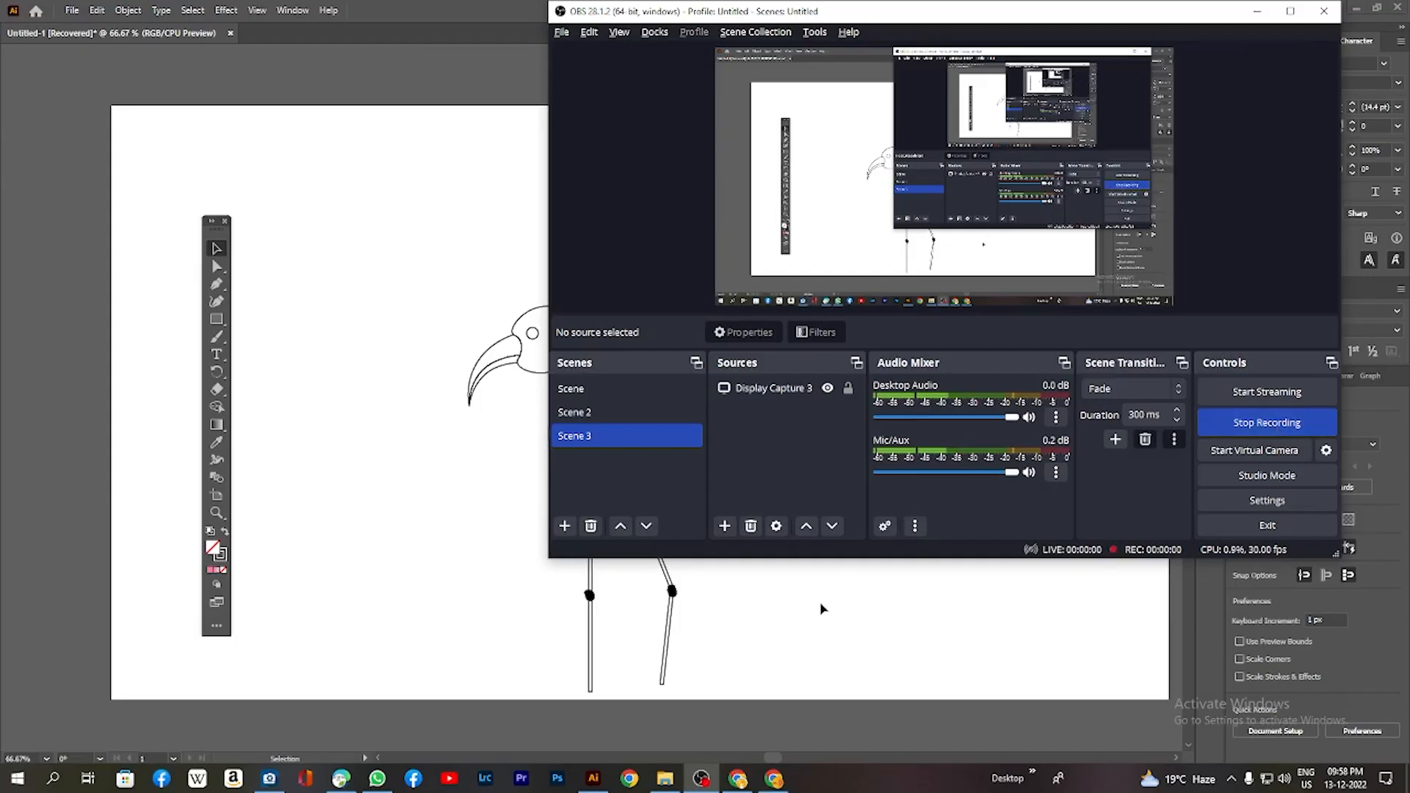
click(821, 608)
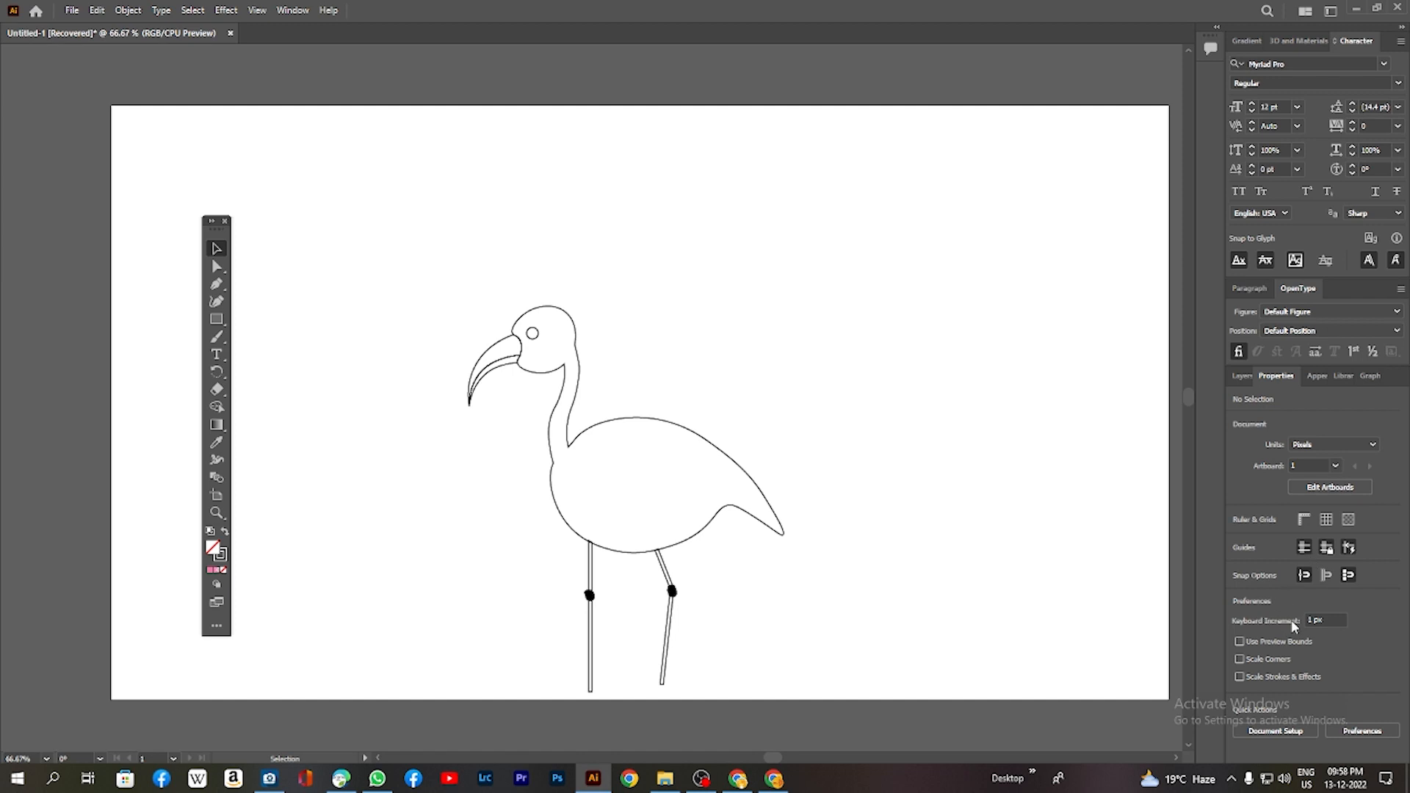
Set the stroke weight of the whole grouped flamingo to 3 pt
click(747, 469)
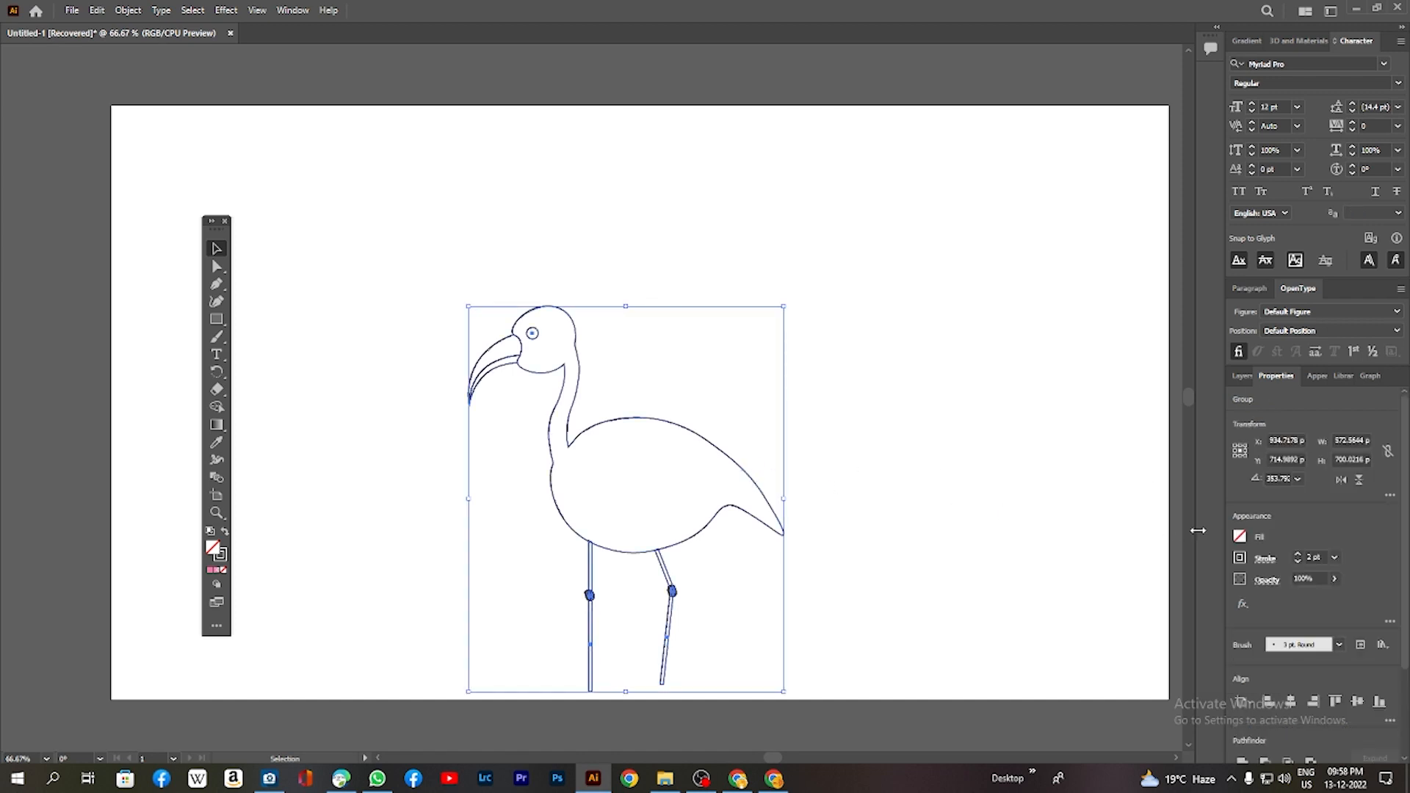
click(1336, 560)
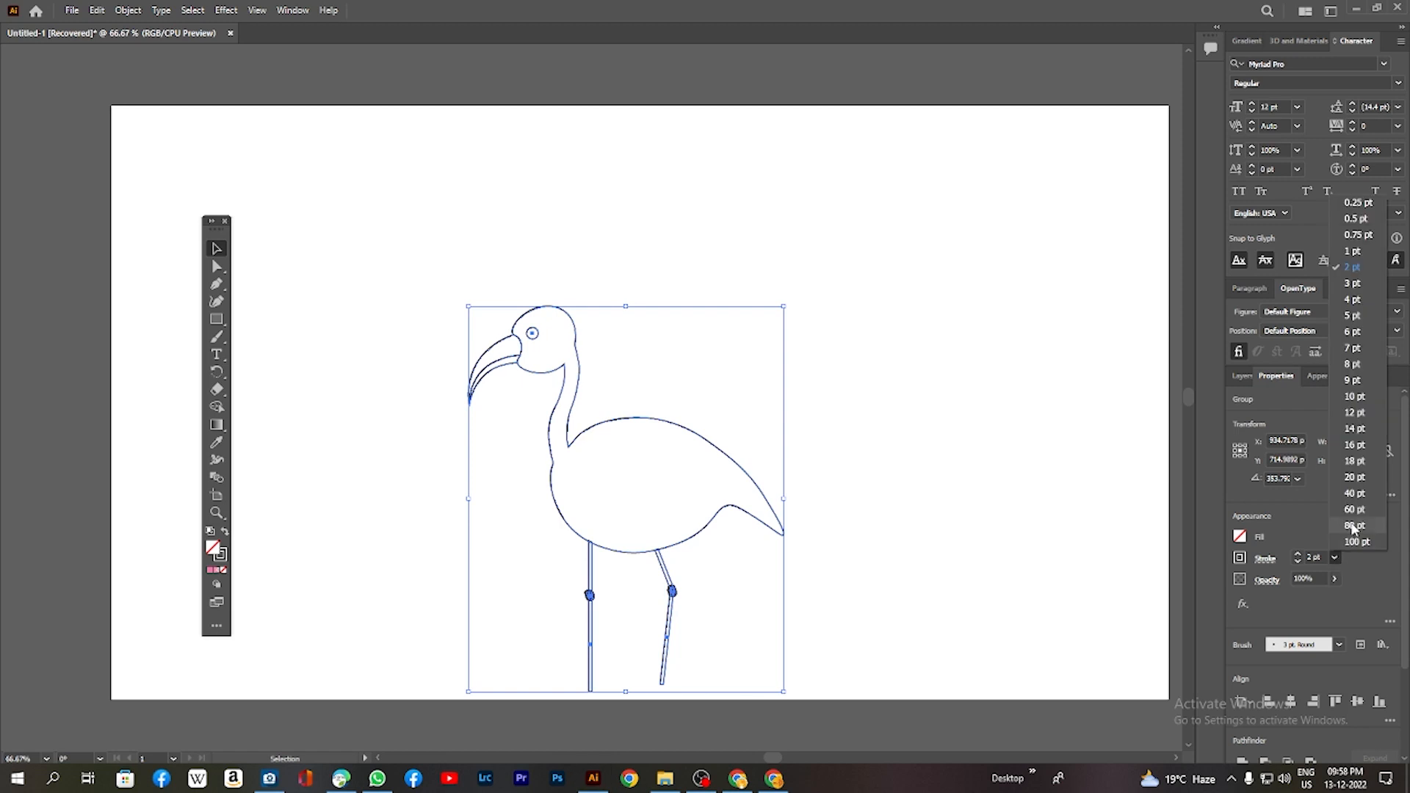
click(1338, 566)
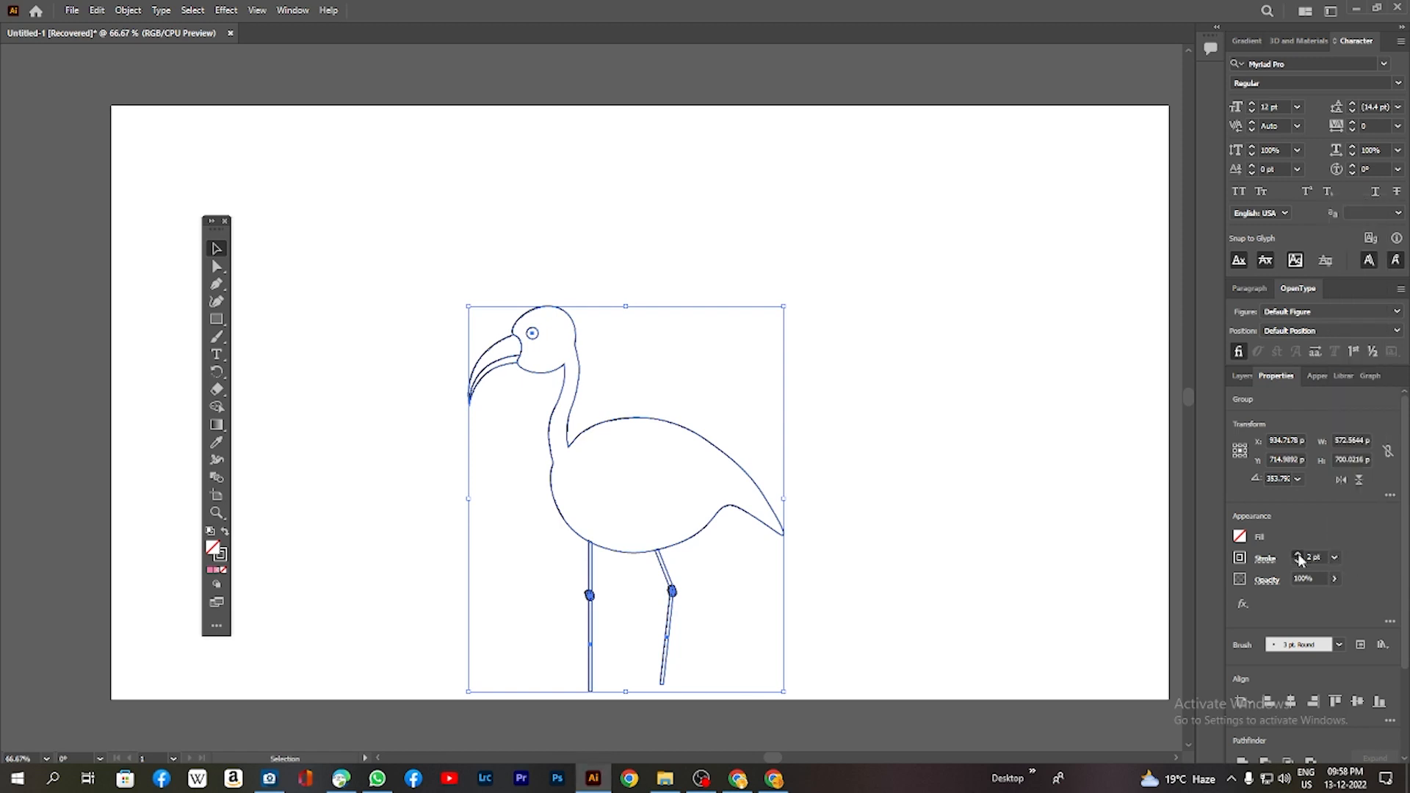
click(1299, 555)
click(1299, 556)
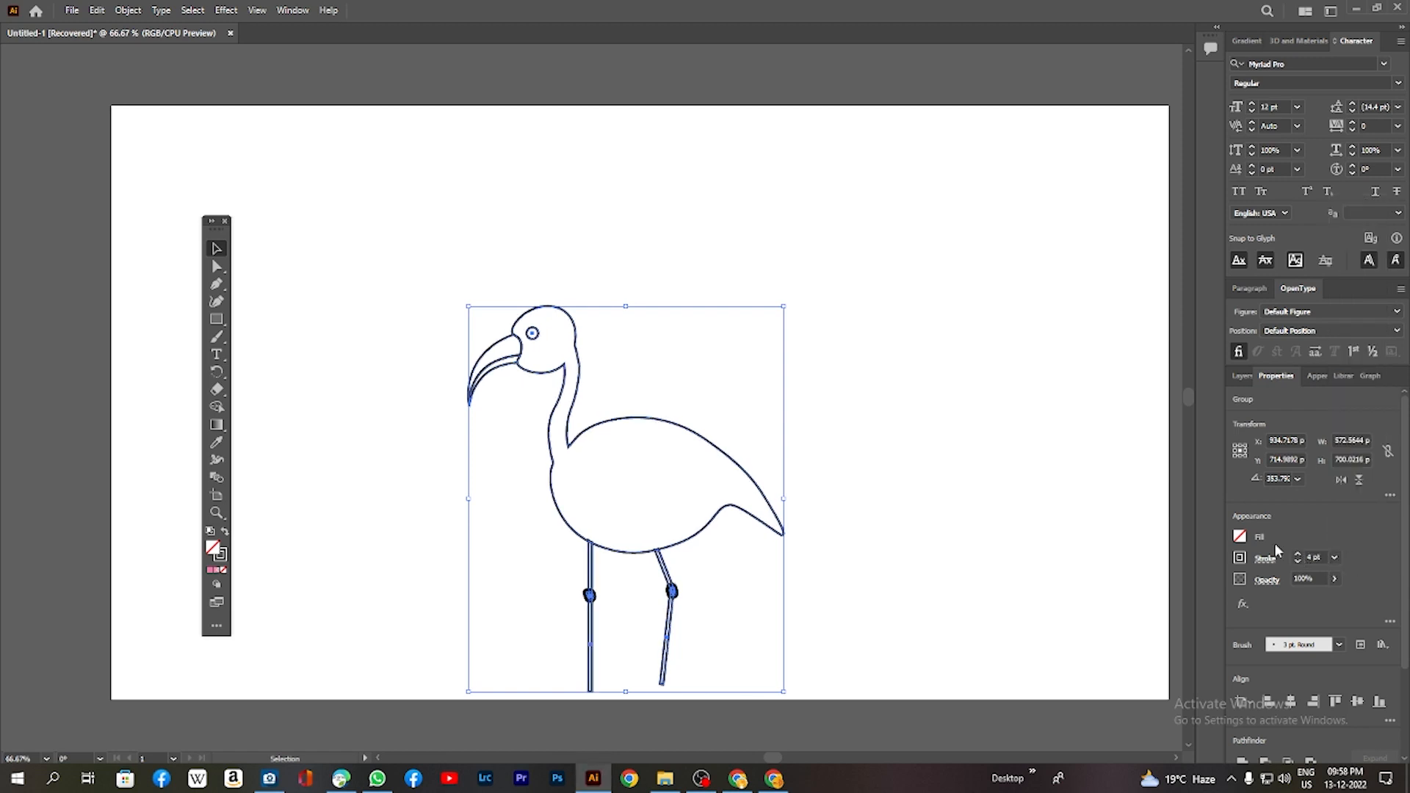
click(1298, 563)
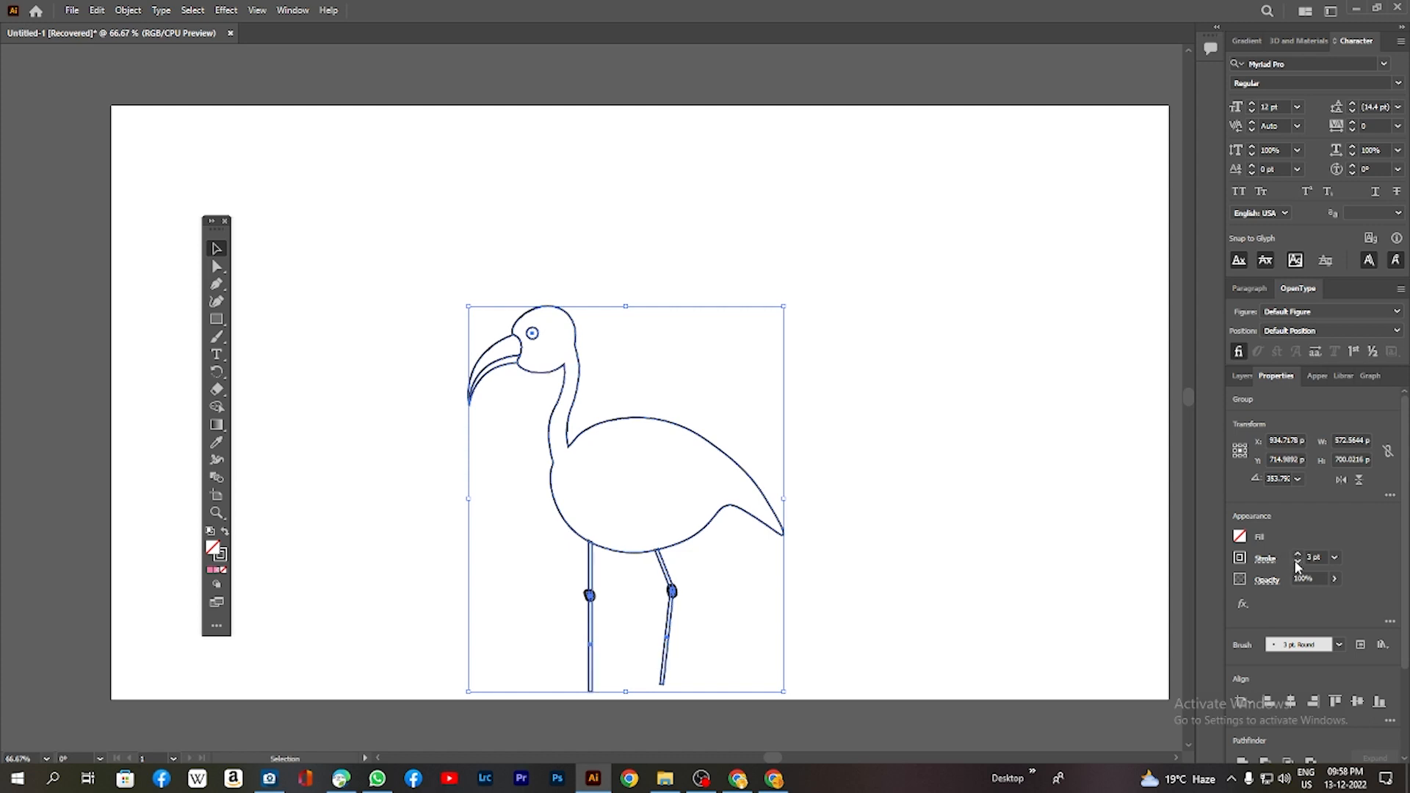
click(919, 419)
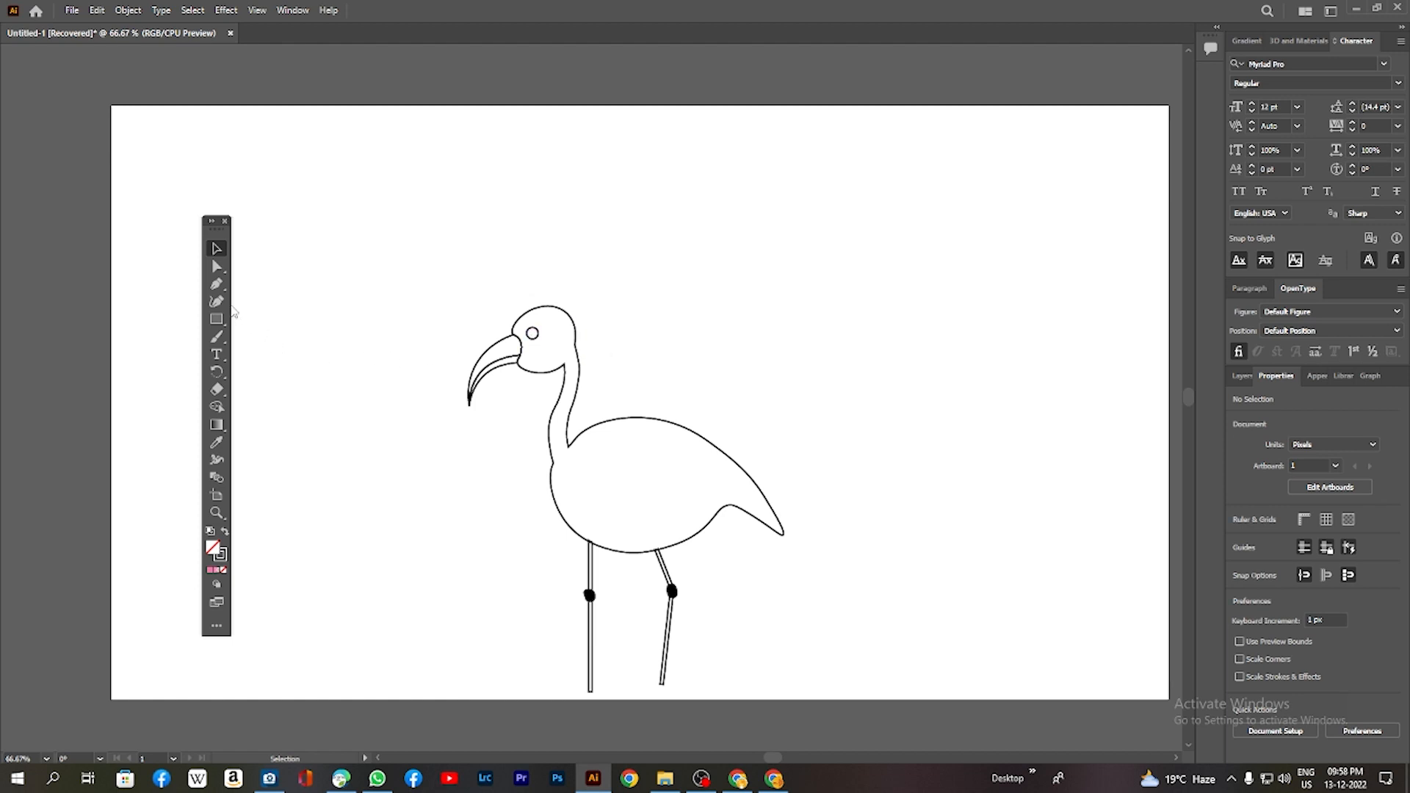
Ungroup the flamingo so its parts can be edited separately
click(532, 355)
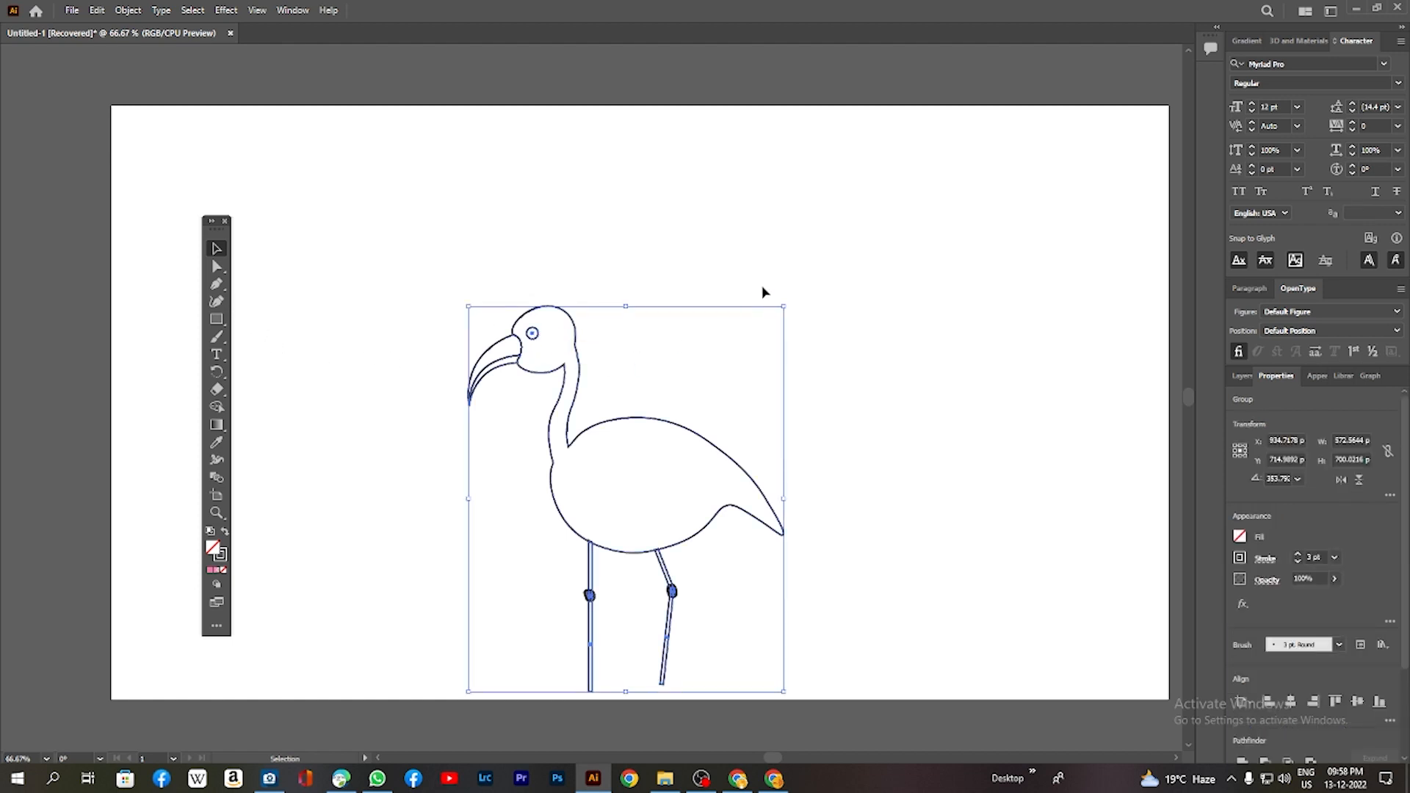
right_click(563, 368)
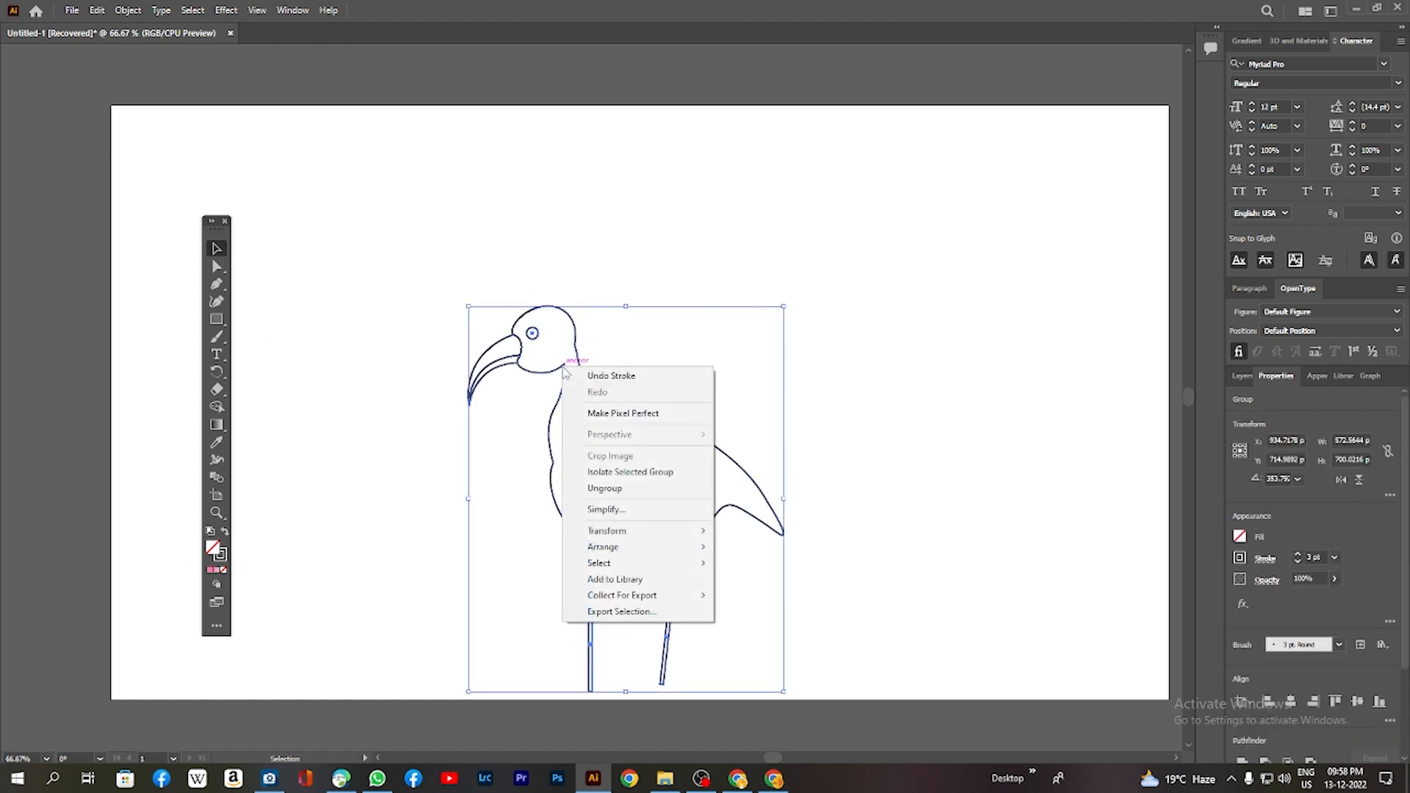
click(613, 491)
click(719, 252)
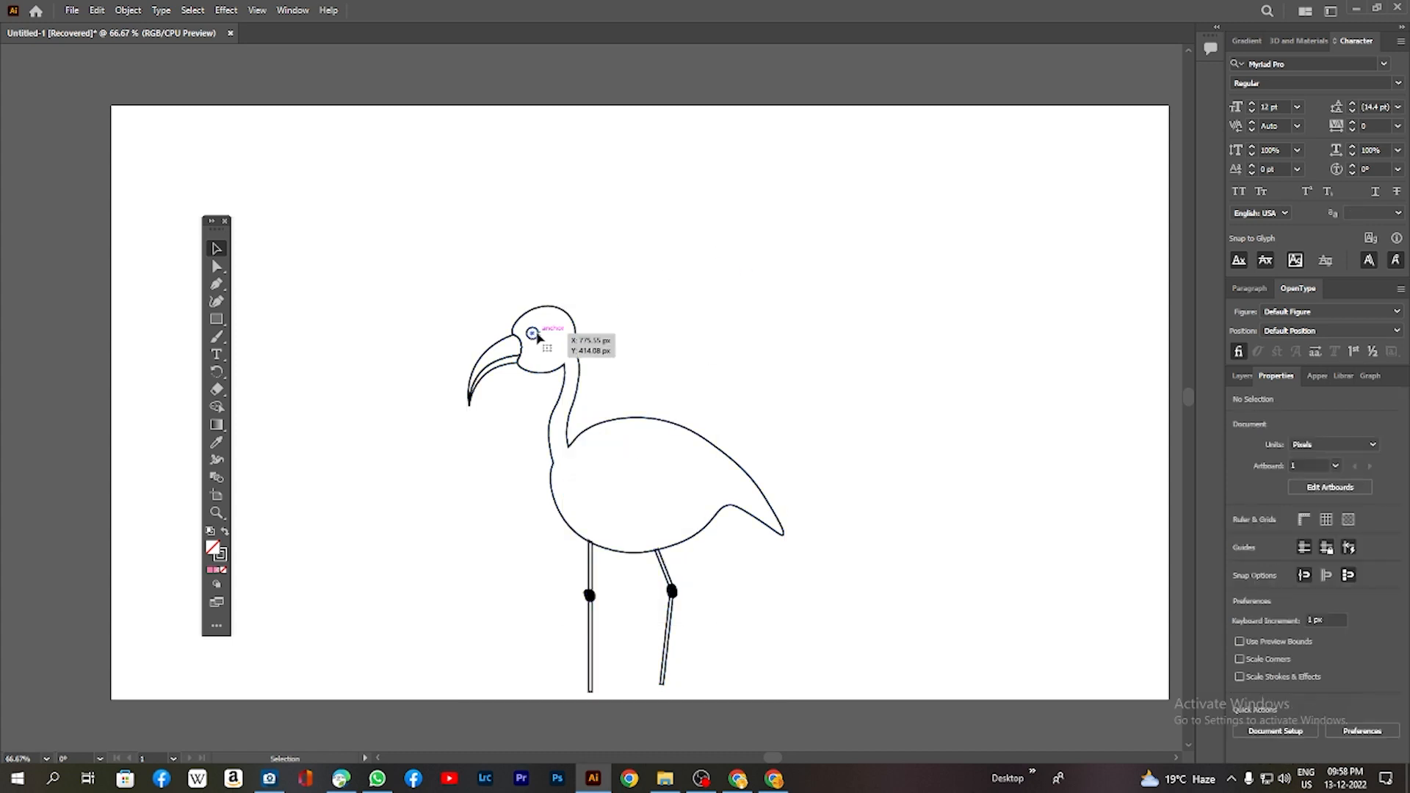
Fill the flamingo's eye circle with black
click(532, 333)
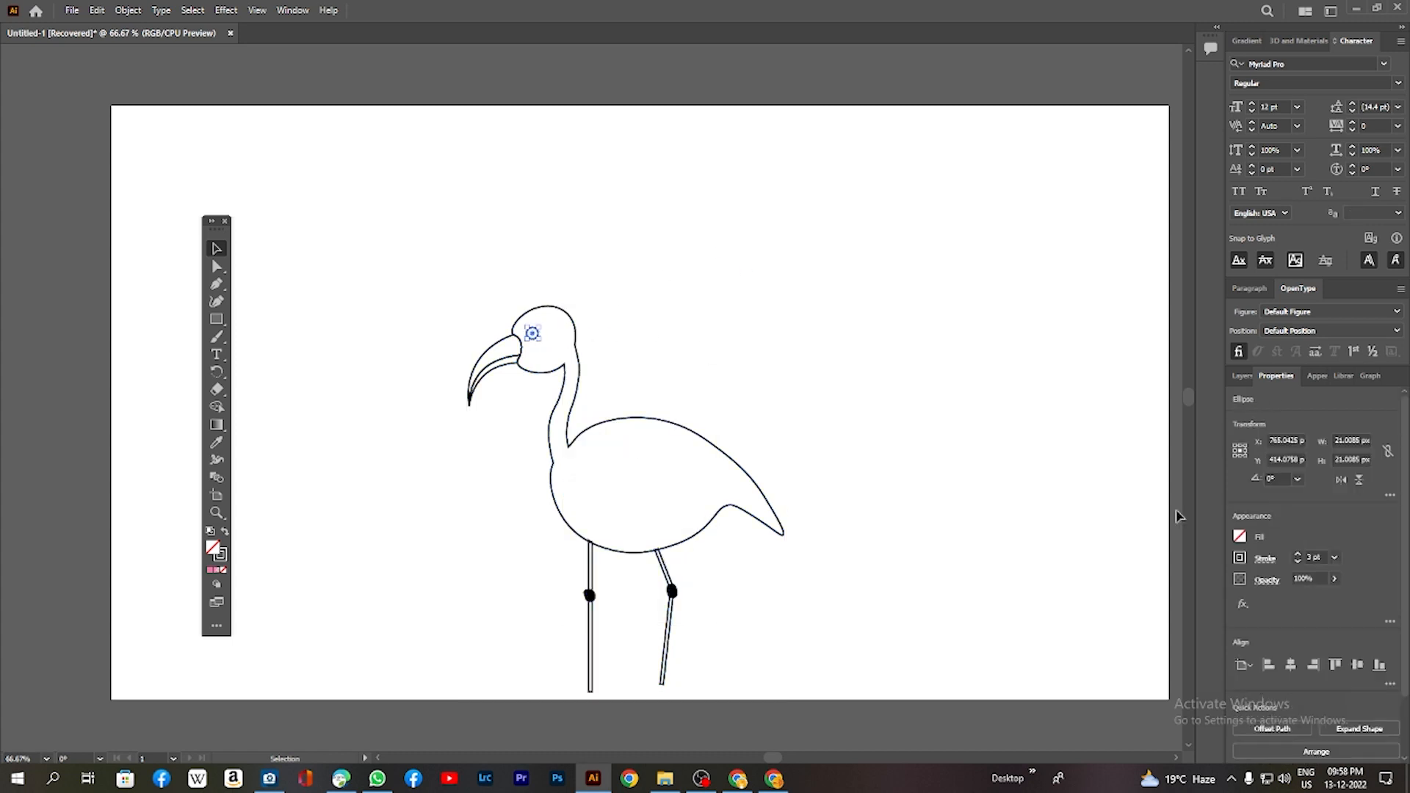
click(1241, 560)
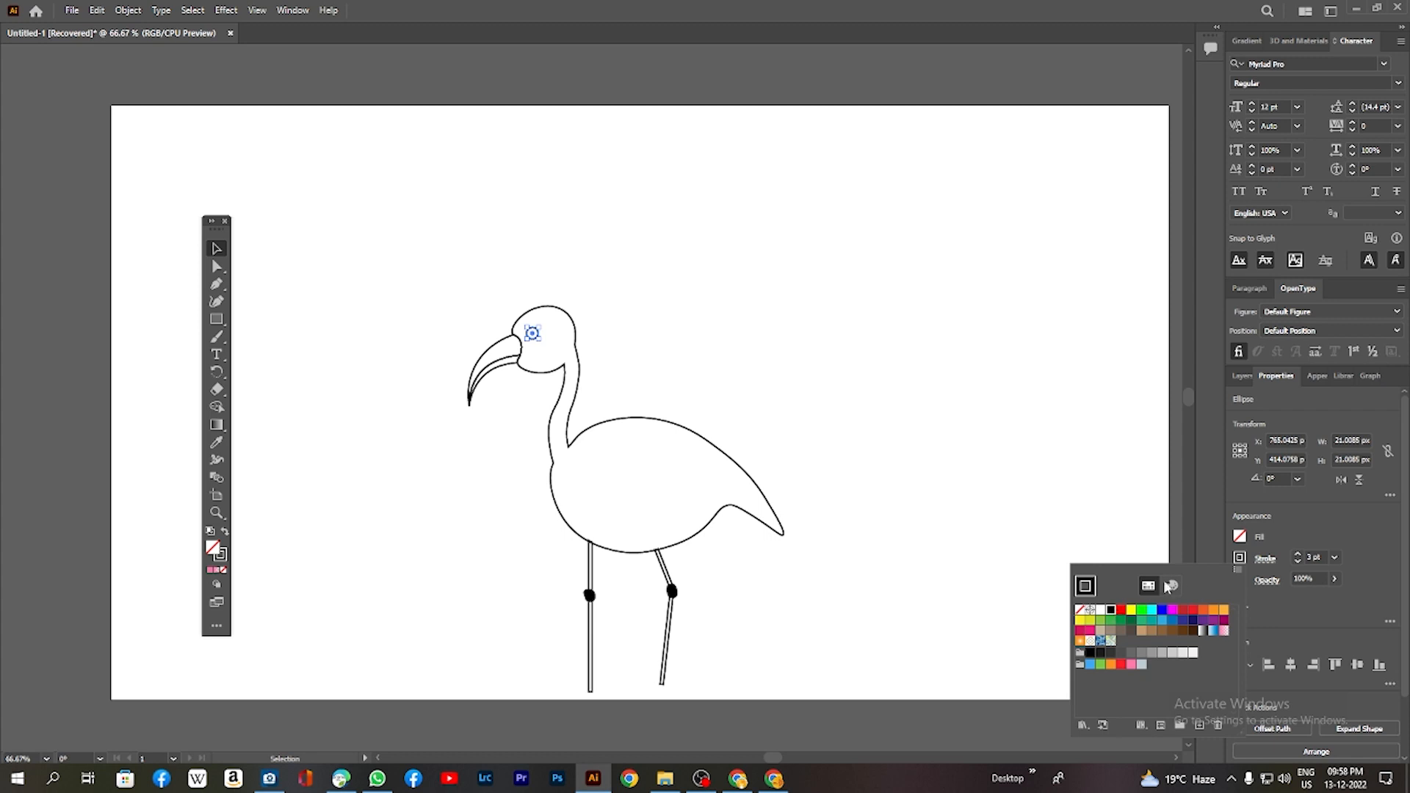
click(1241, 537)
click(1241, 537)
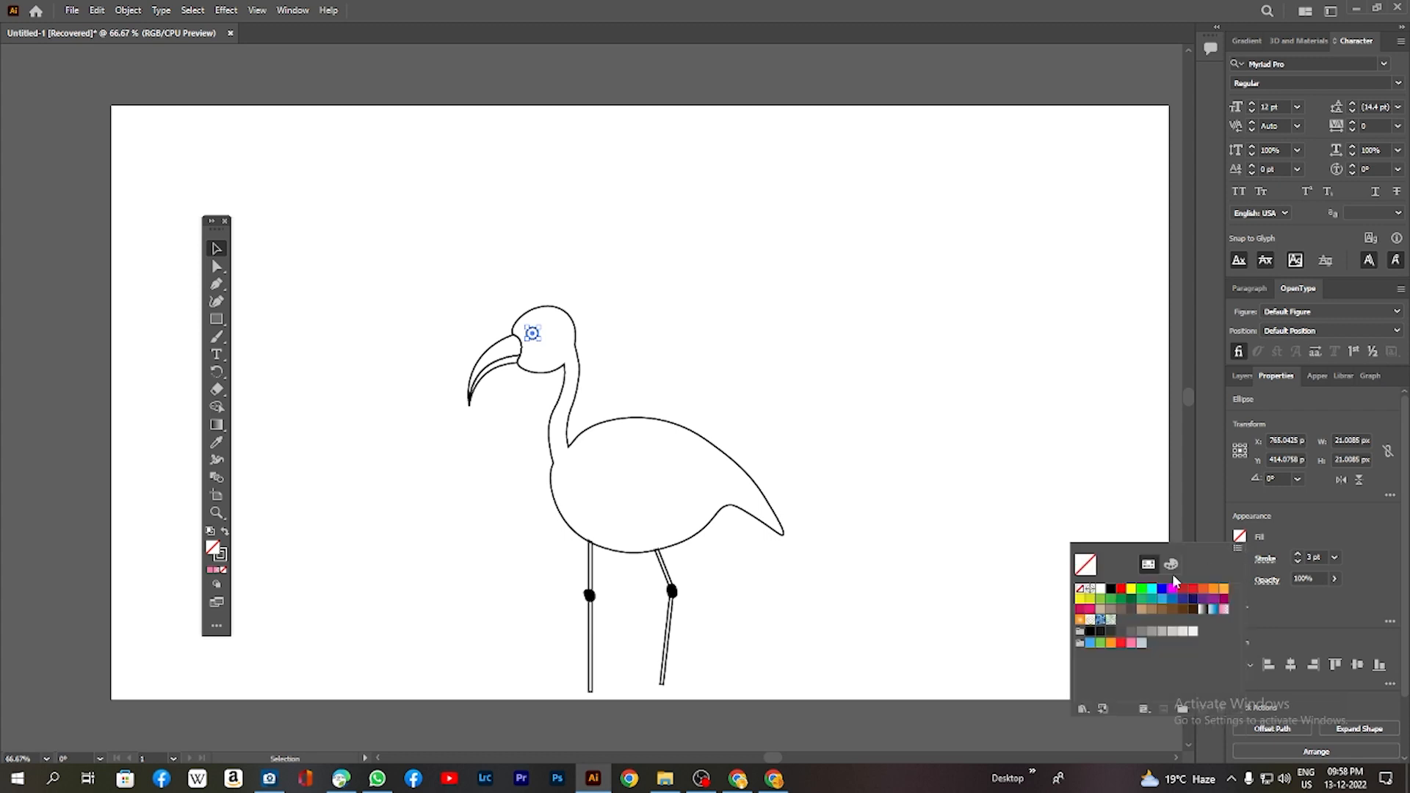
click(1113, 589)
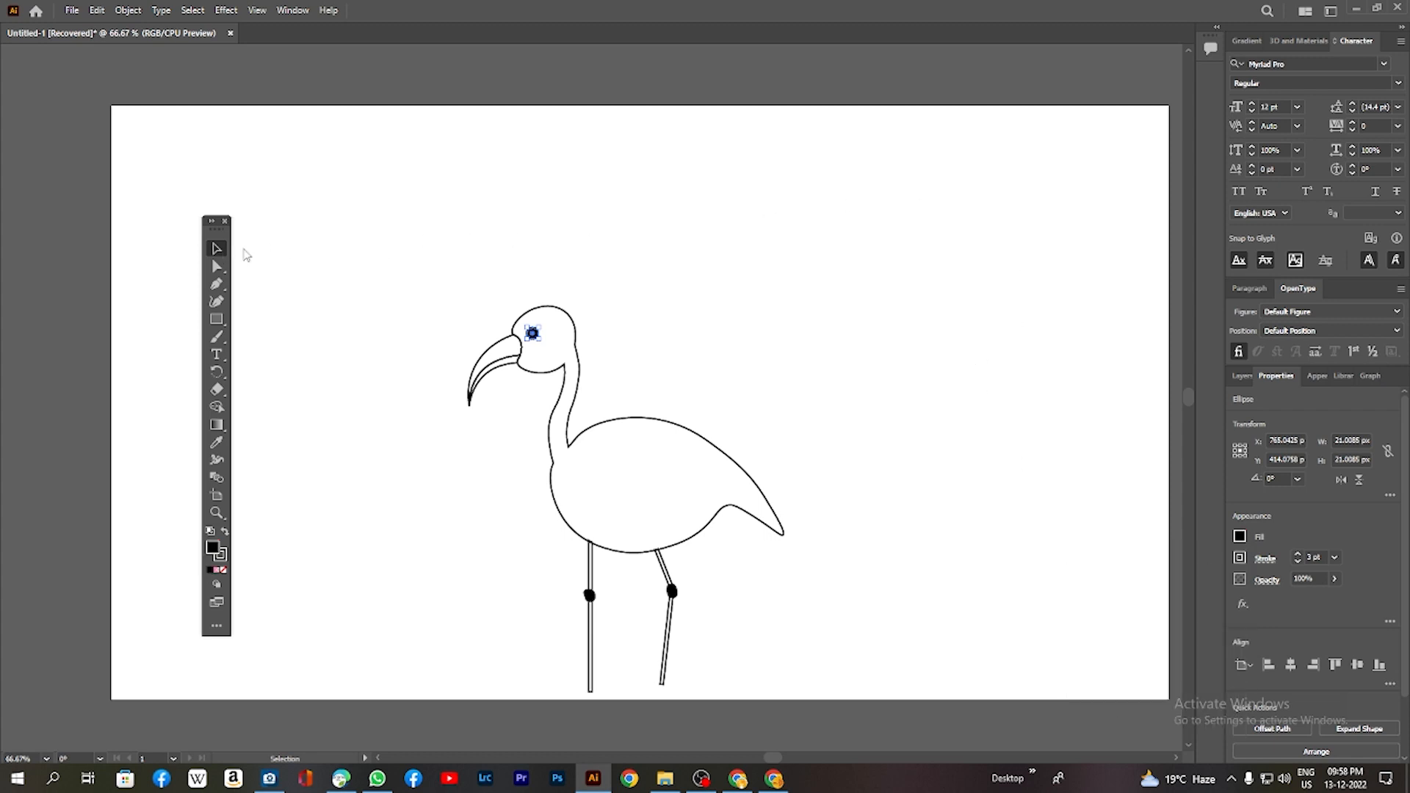
click(760, 312)
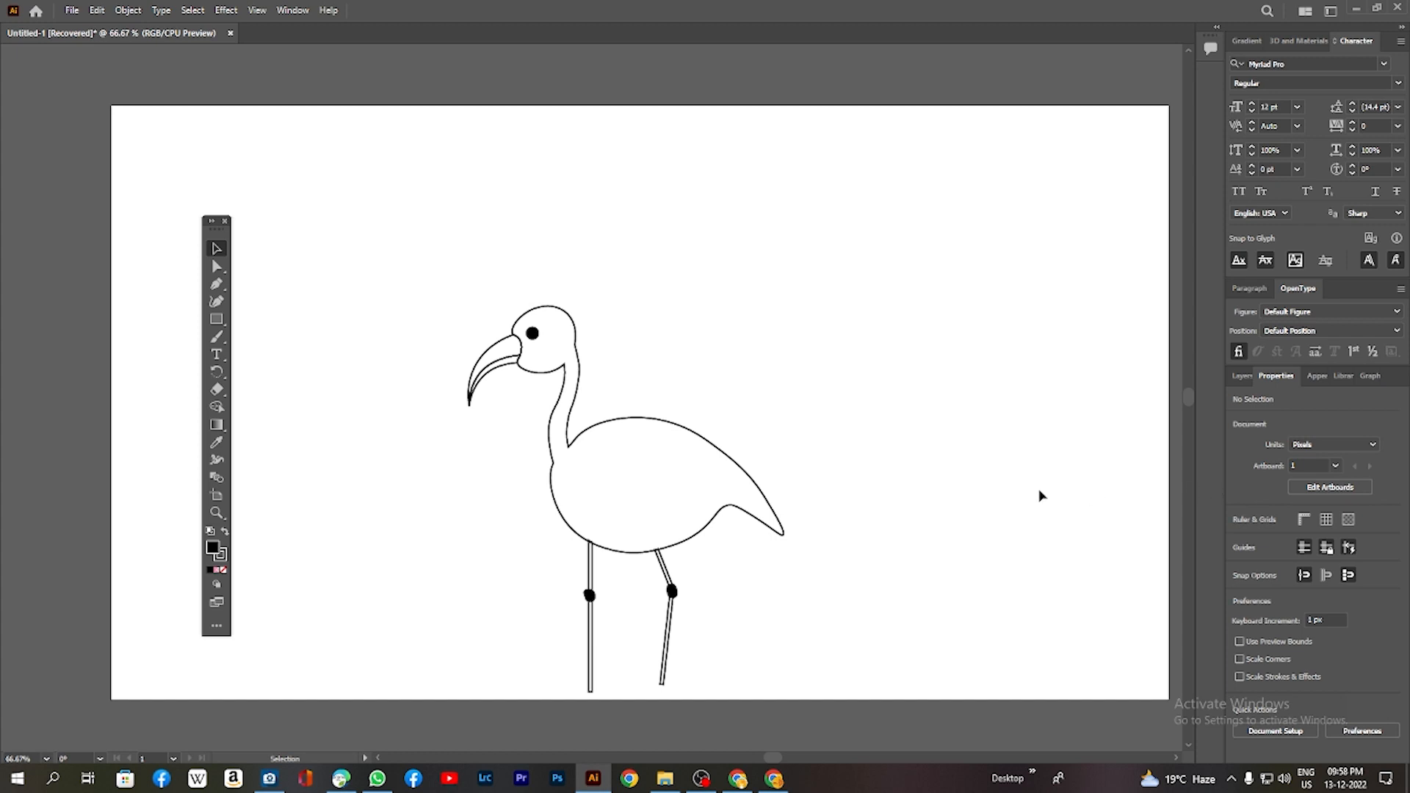
Group all parts of the flamingo together again
drag(427, 293, 800, 683)
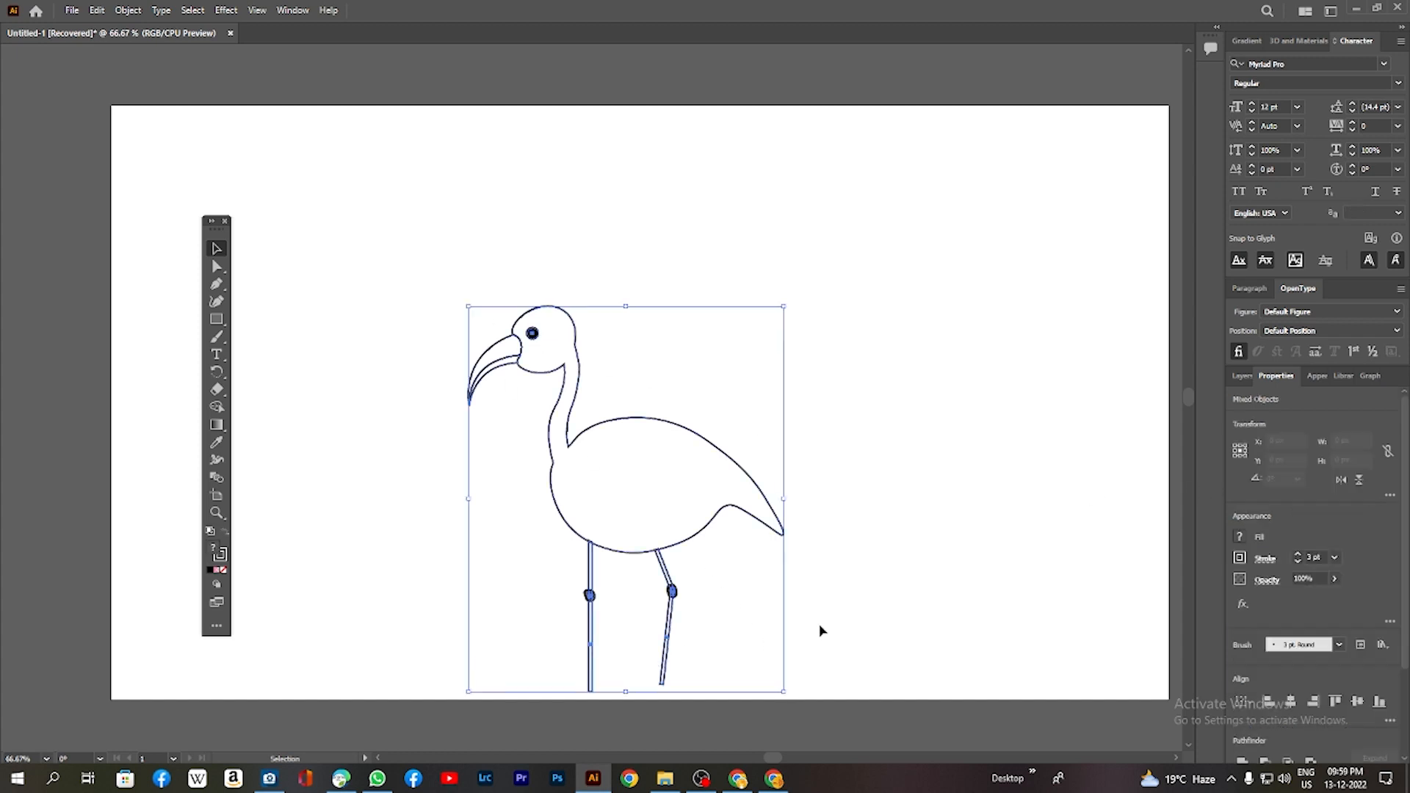
key(ctrl+g)
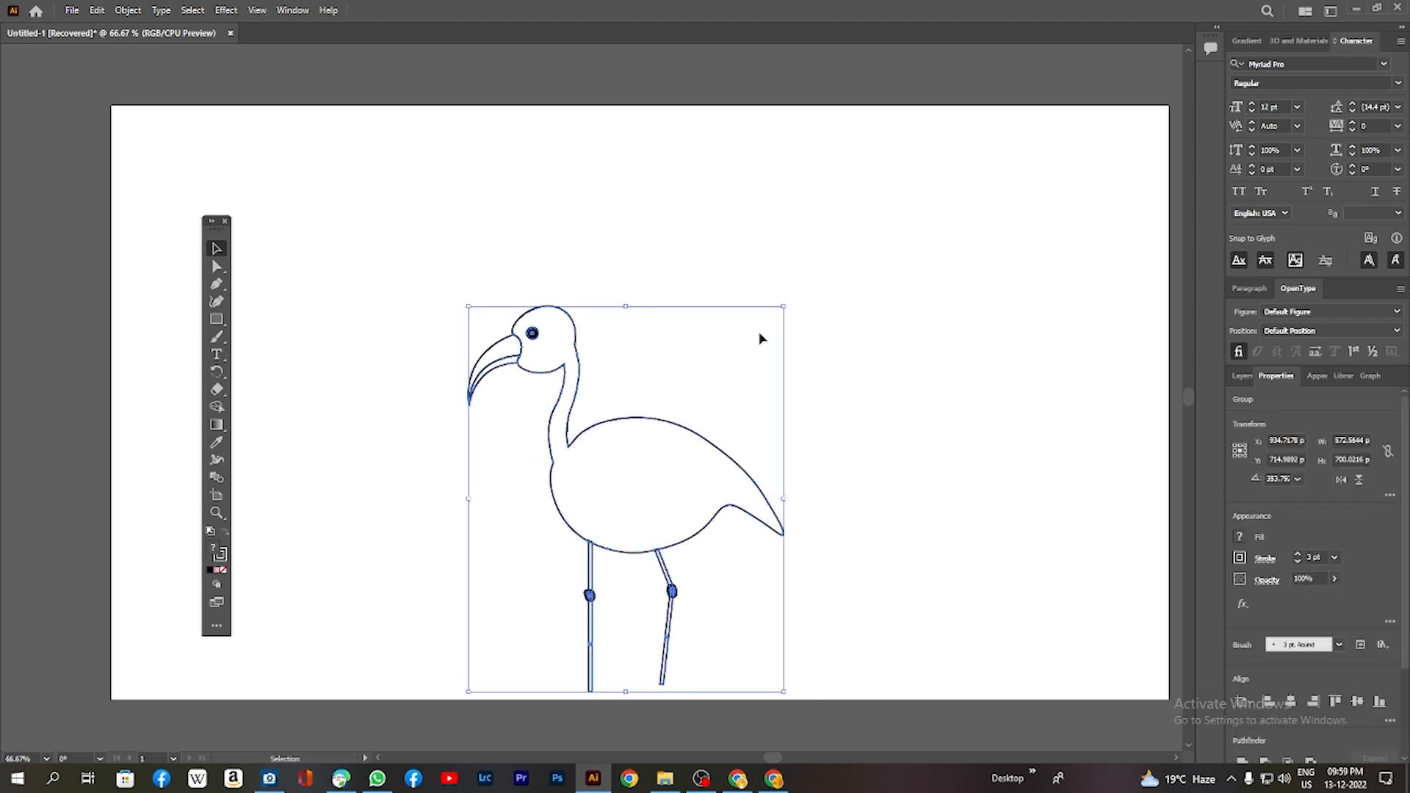
click(763, 335)
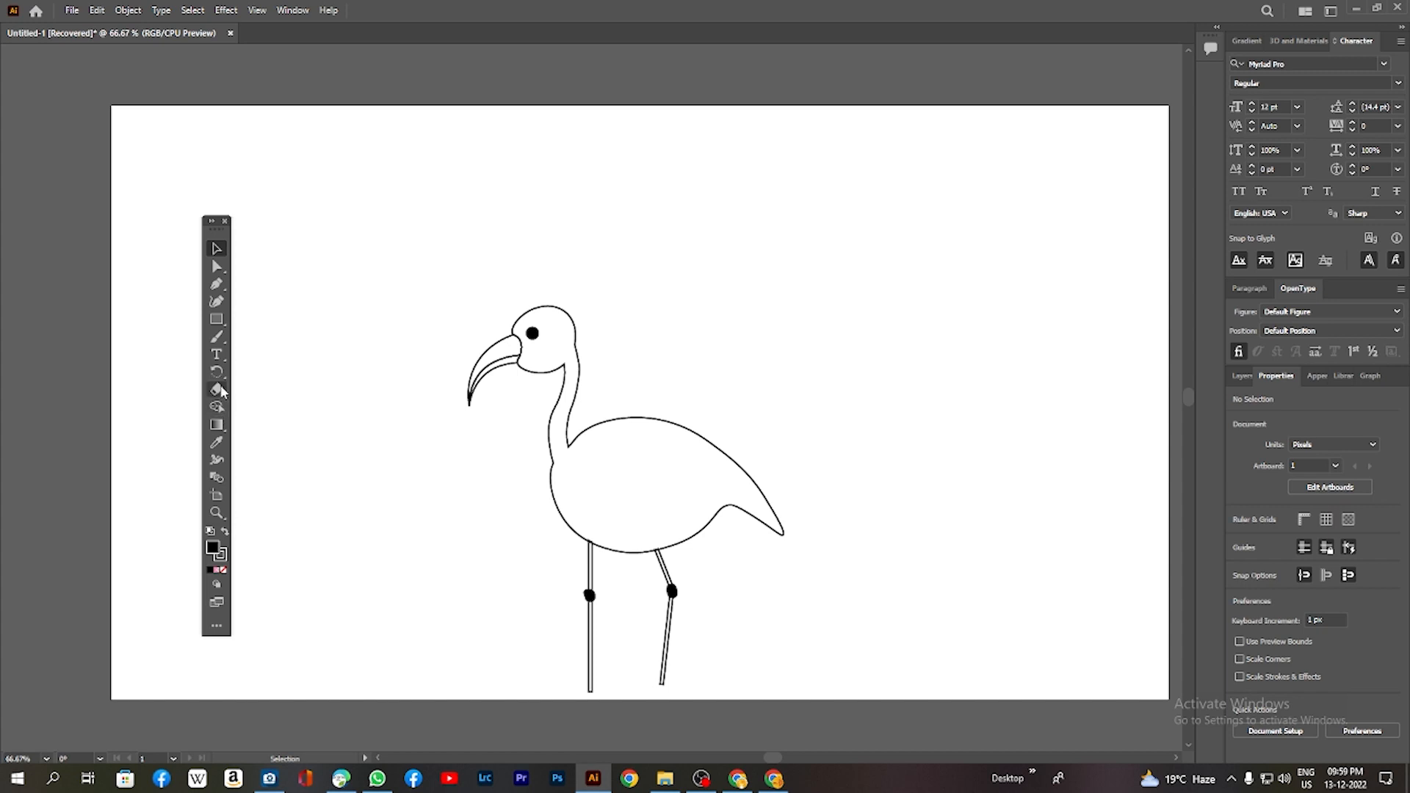
Enlarge the flamingo group to about 739 by 903 px and shift it slightly down on the artboard
click(576, 318)
drag(788, 306, 943, 197)
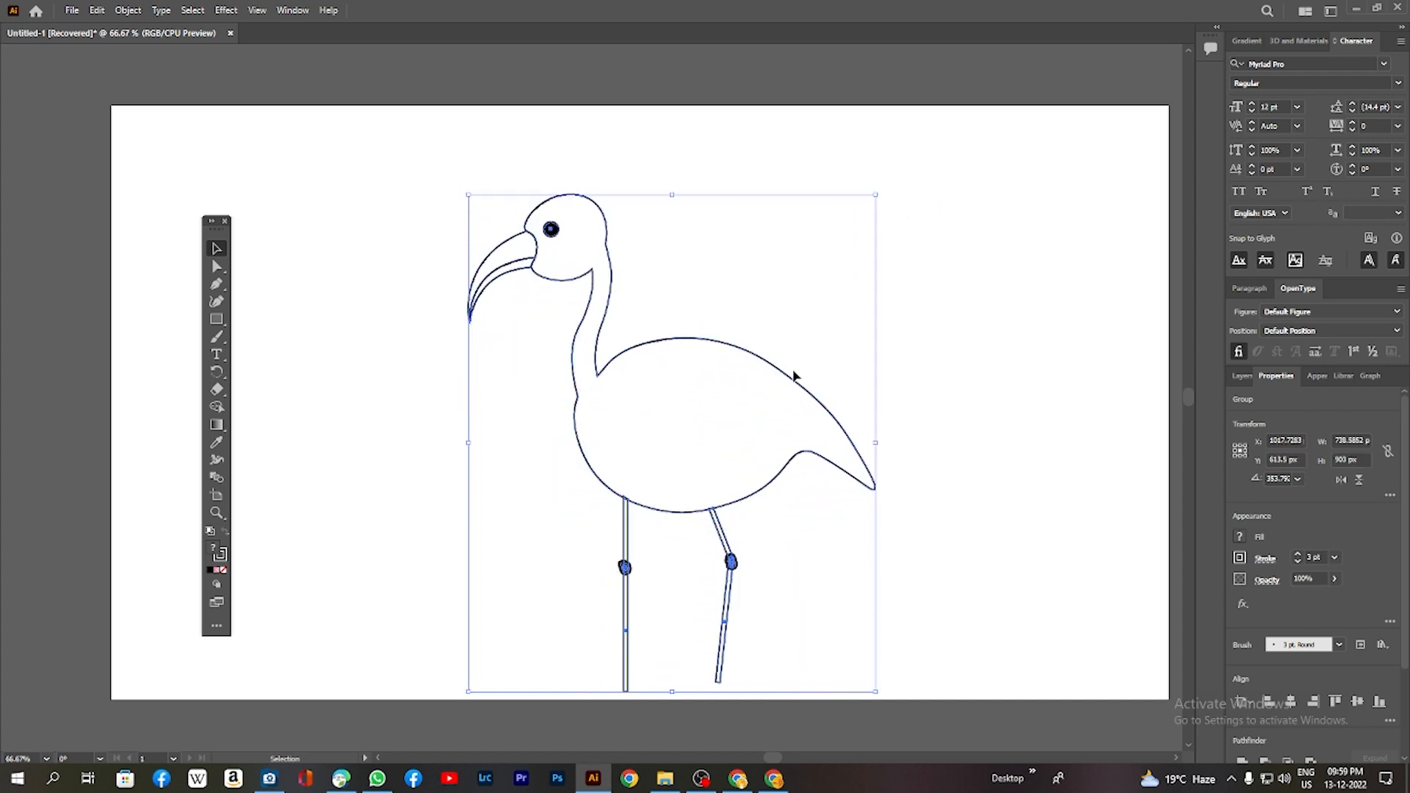
click(932, 375)
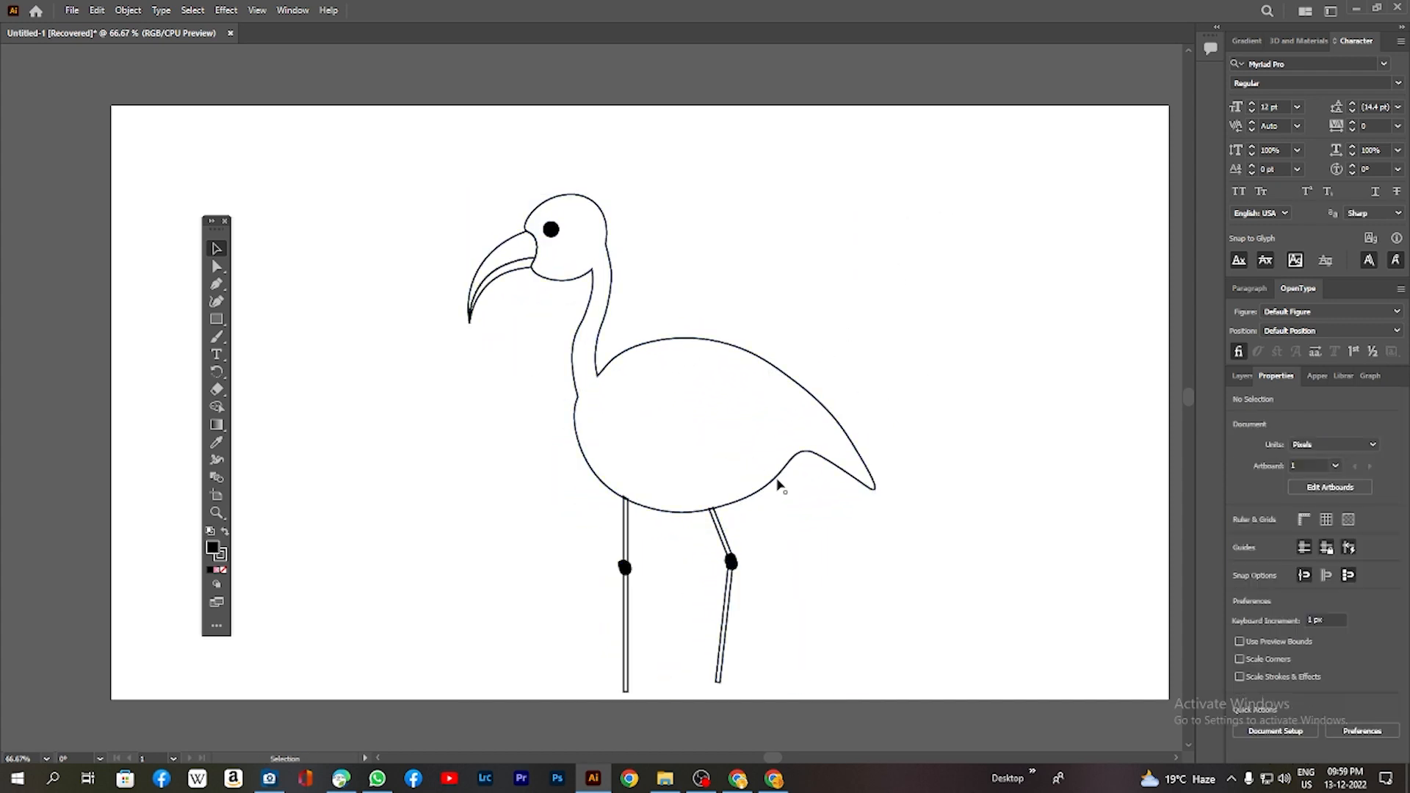
drag(740, 507, 738, 522)
click(997, 361)
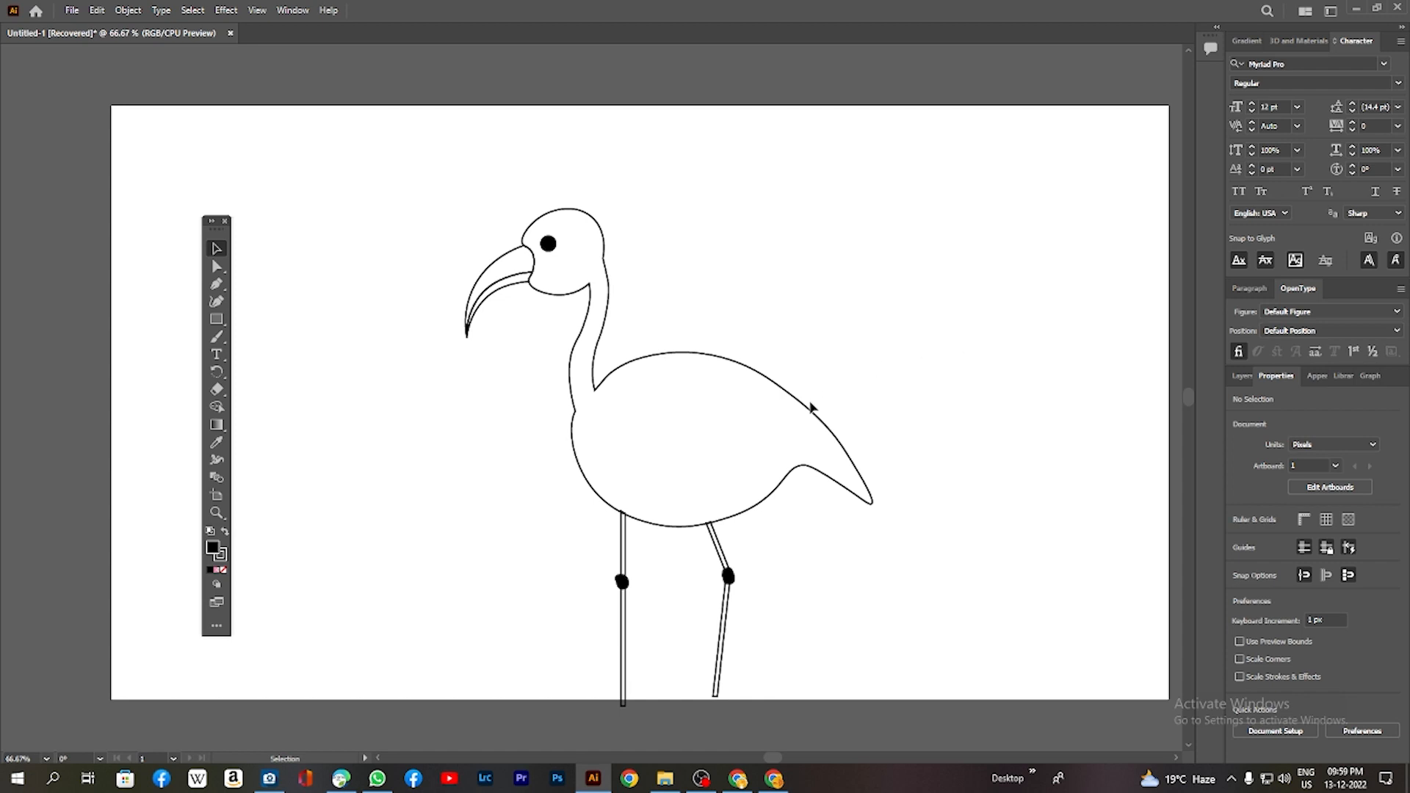
Move the floating toolbar further away from the flamingo and magnify the drawing to 100%
drag(219, 232, 147, 228)
scroll(786, 271, up, 1)
alt+scroll(788, 272, up, 2)
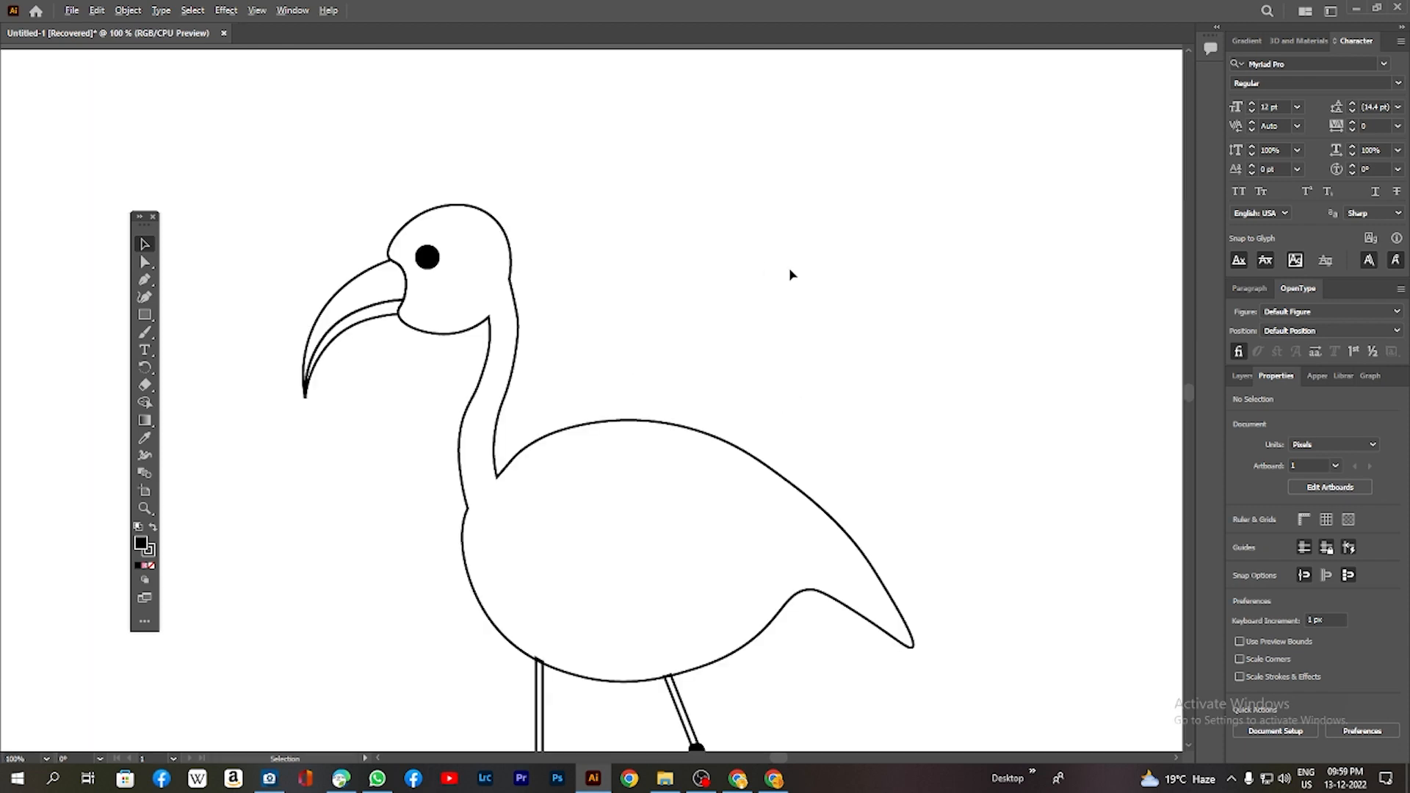
alt+scroll(788, 274, down, 2)
alt+scroll(789, 277, up, 1)
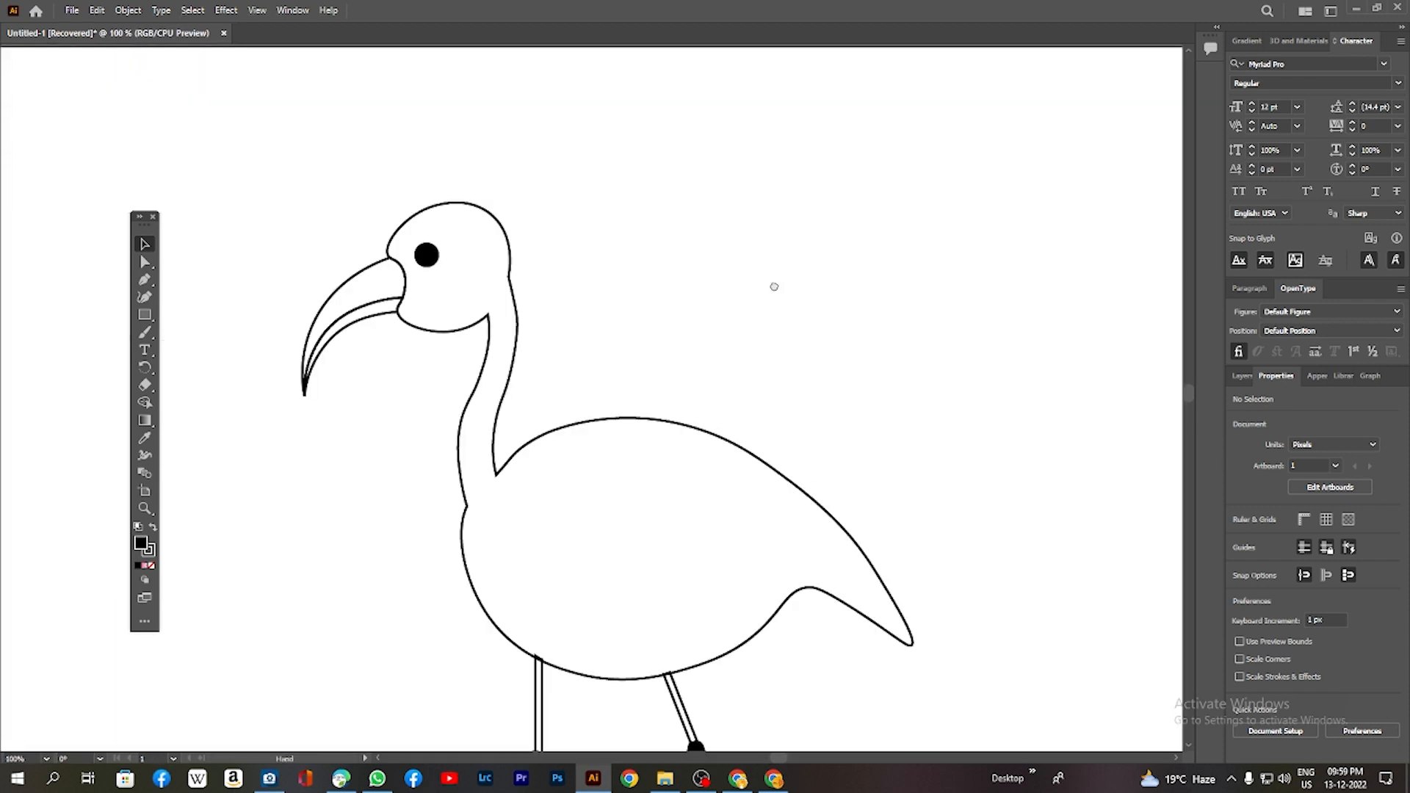